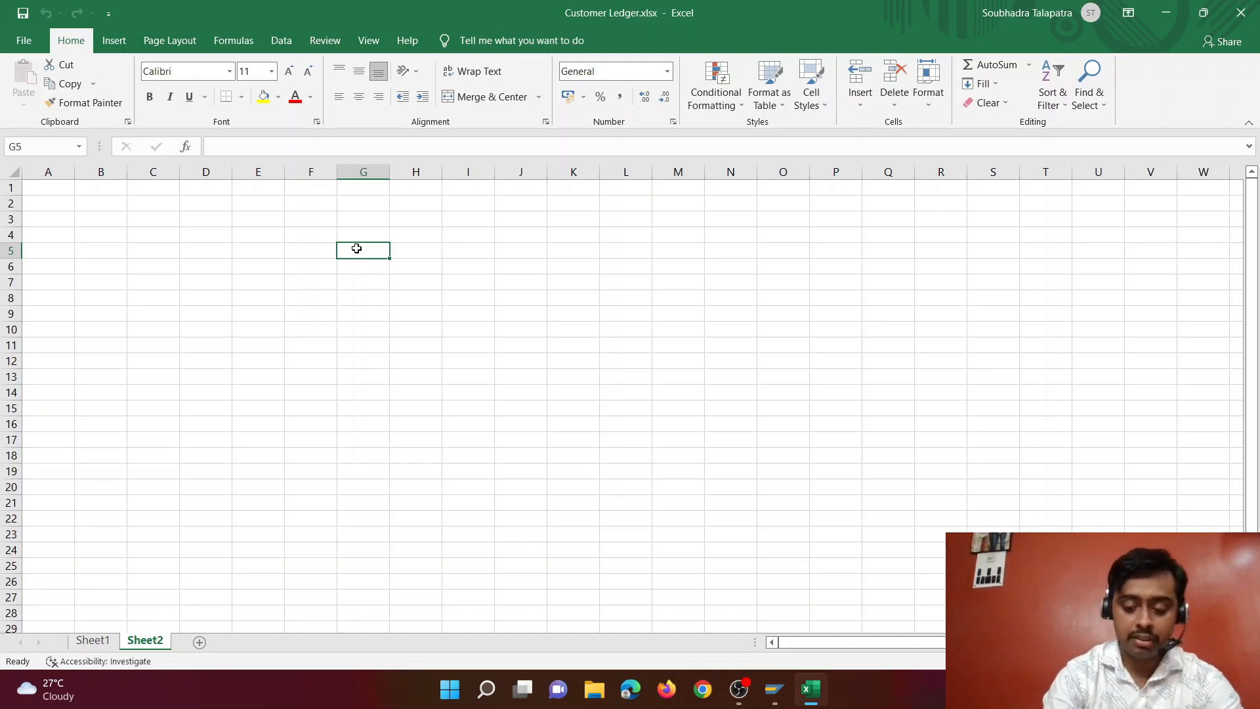
Step: Enter a transaction in row 5: date 25/07 in G5, GBP in H5, amount 100 in I5 and rate 1.5 in K5
text(25/07)
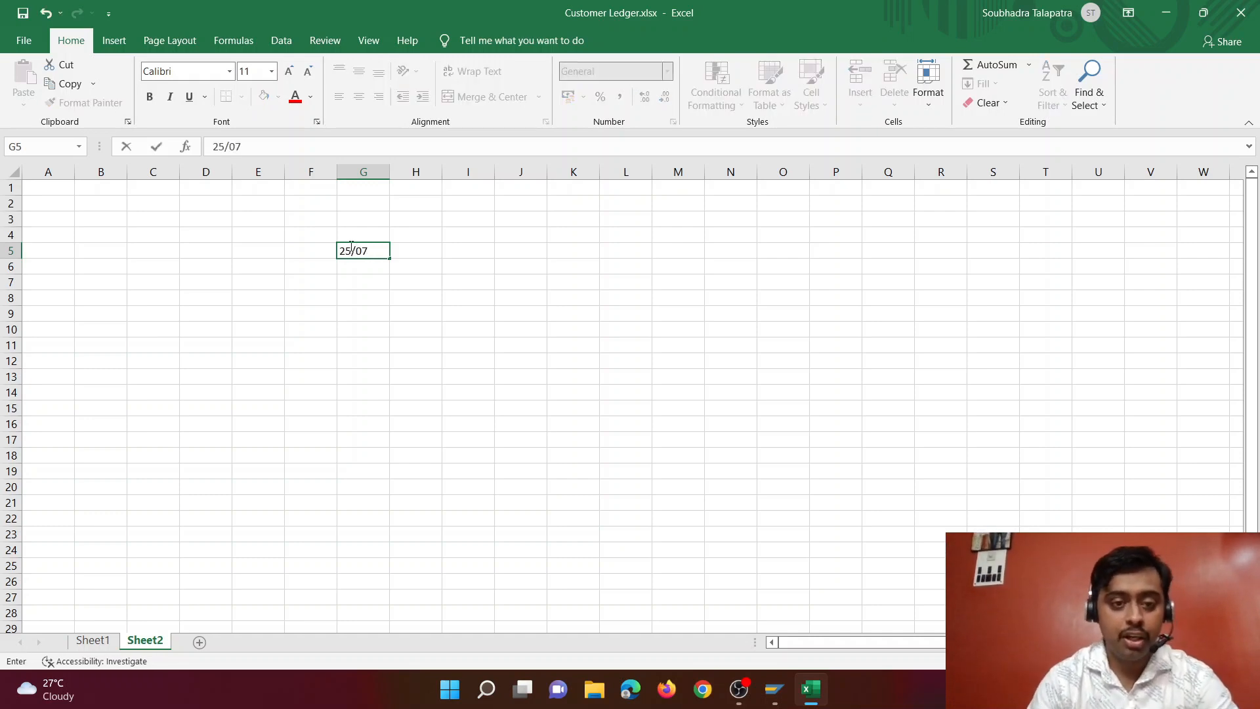
click(424, 252)
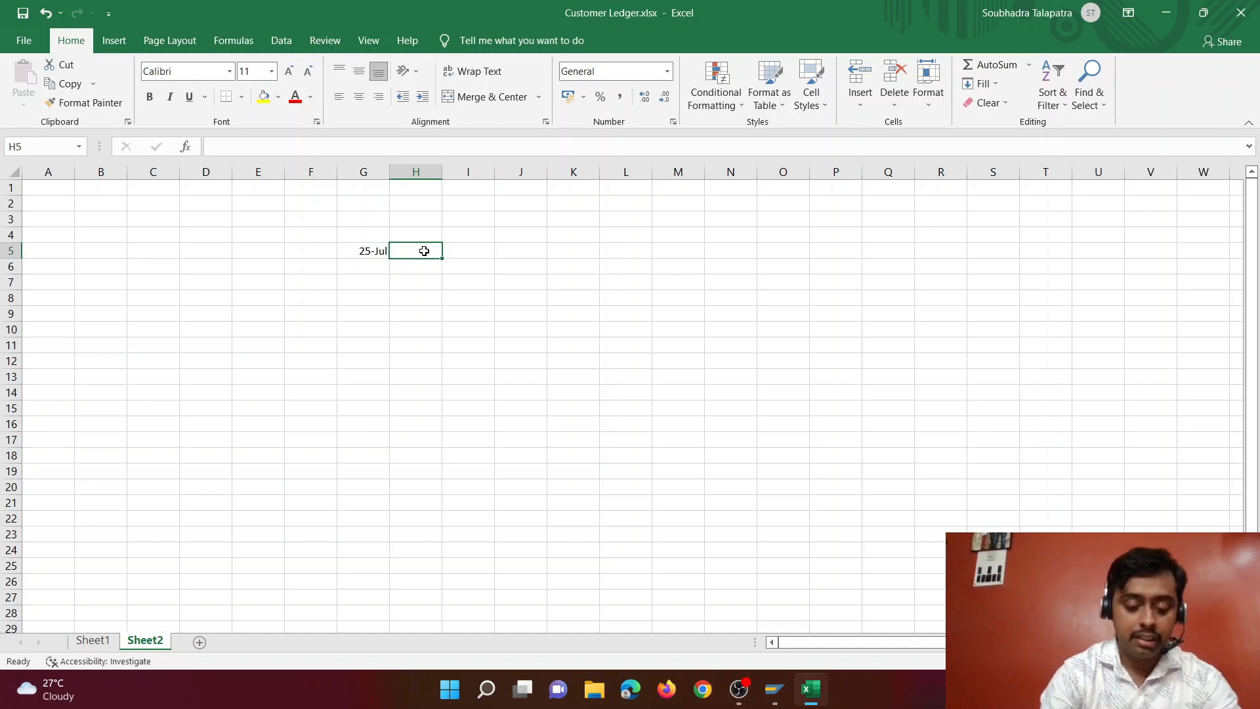
text(GBP)
key(Tab)
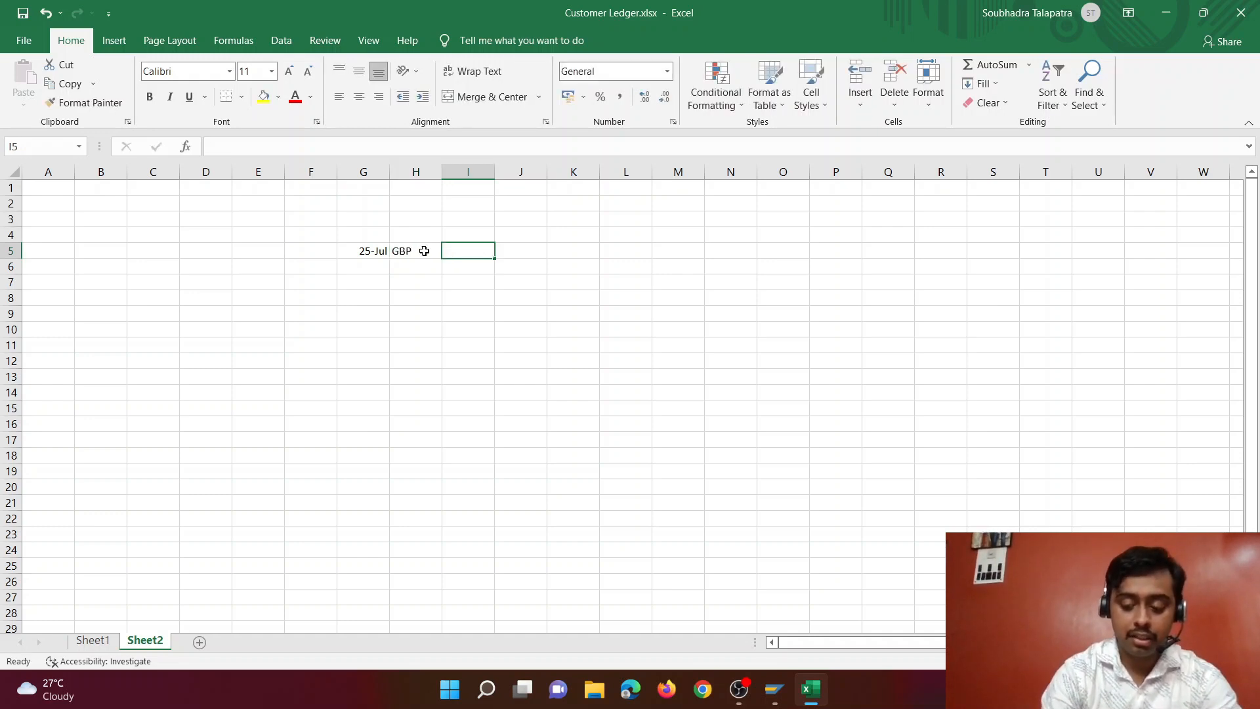
text(100)
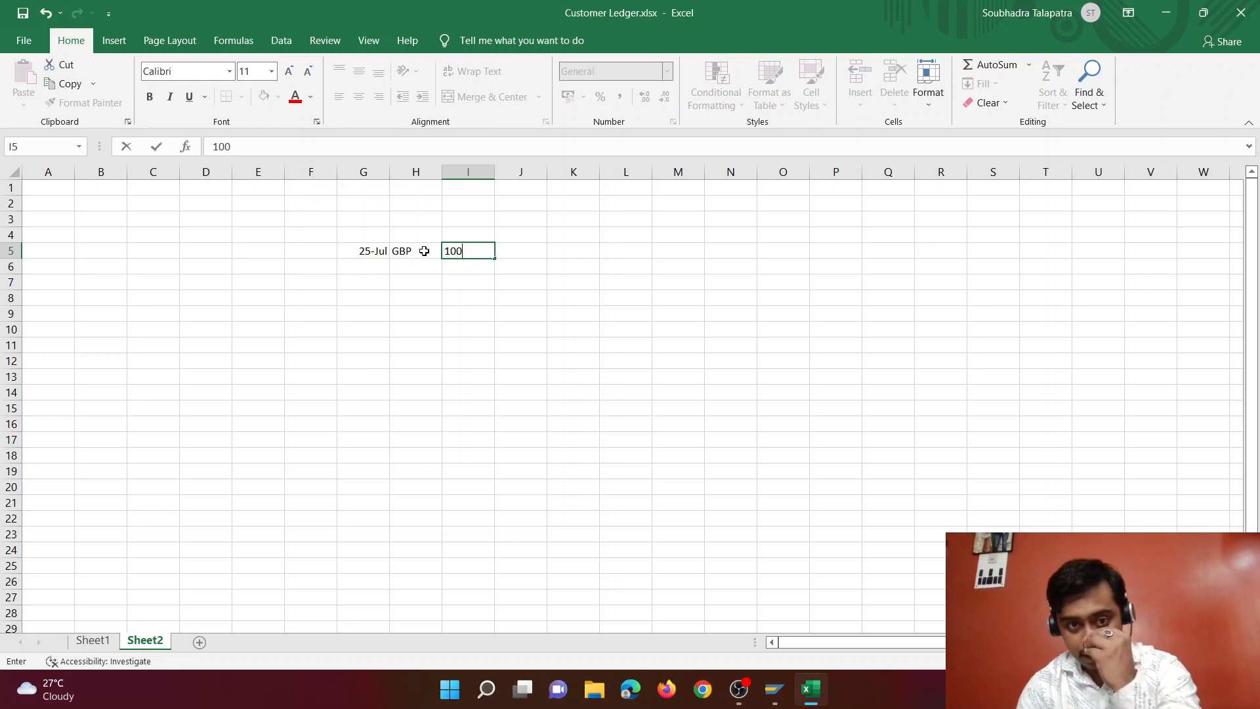
click(521, 254)
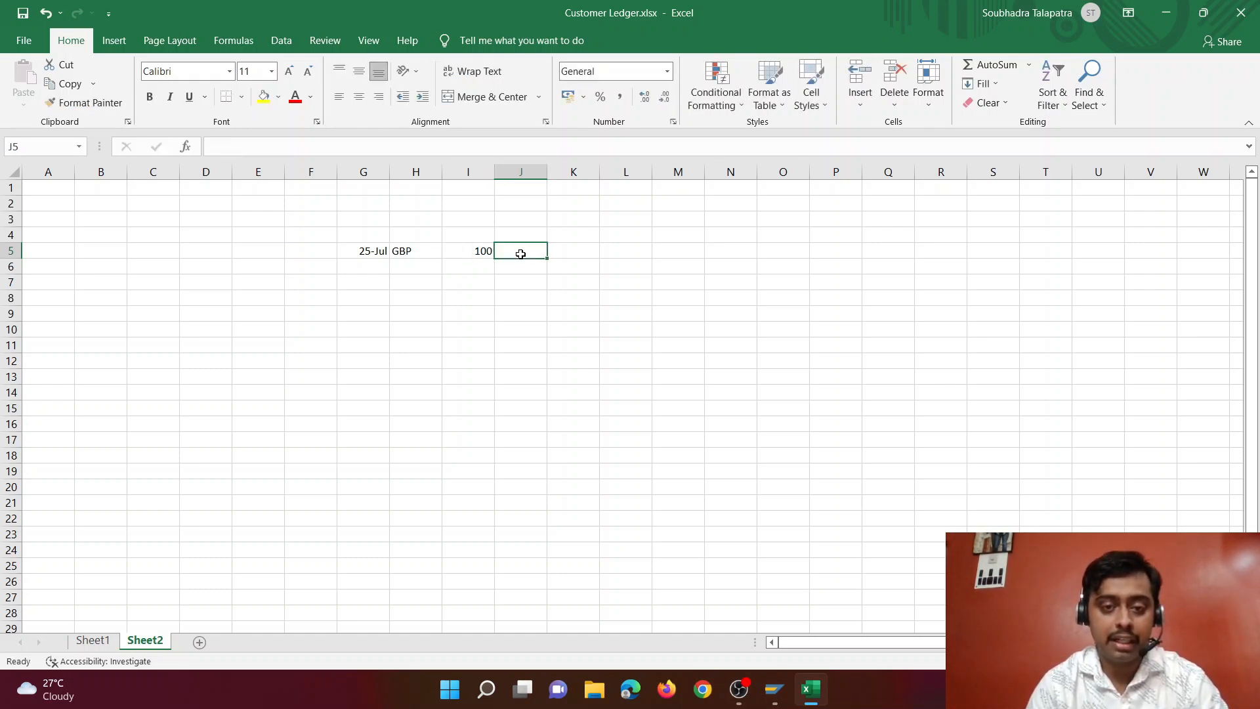
click(566, 251)
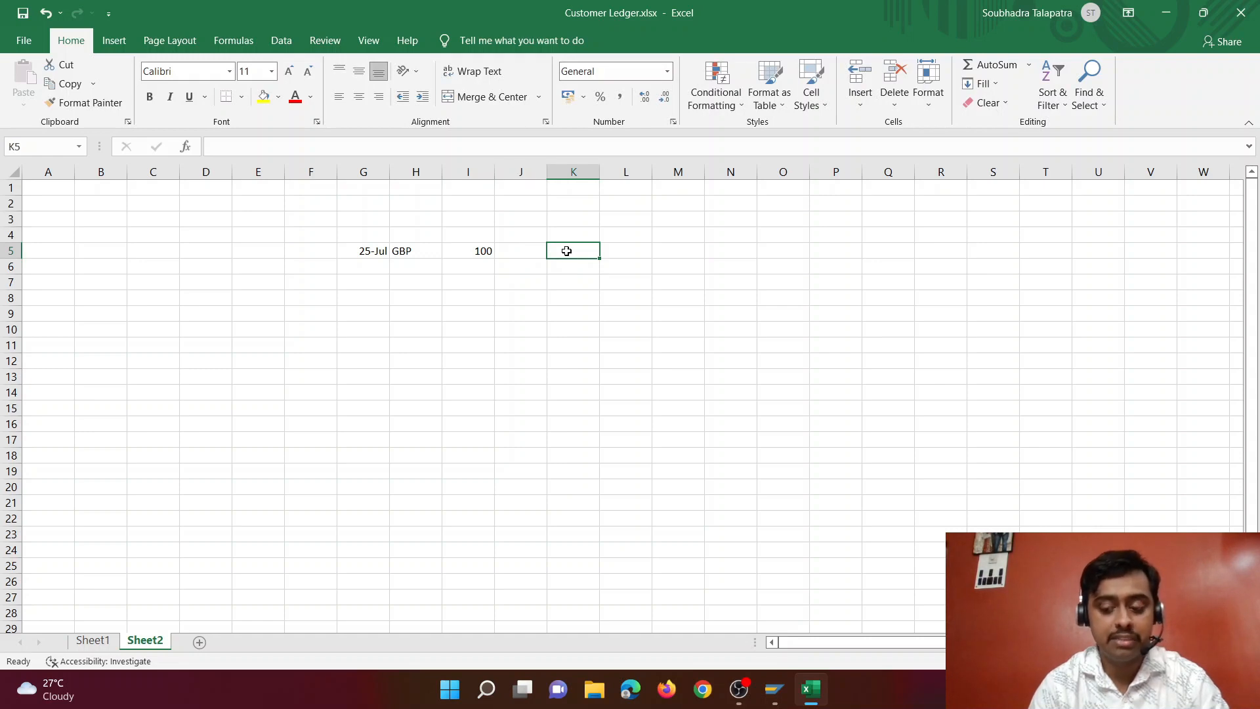
text(1.5)
key(Return)
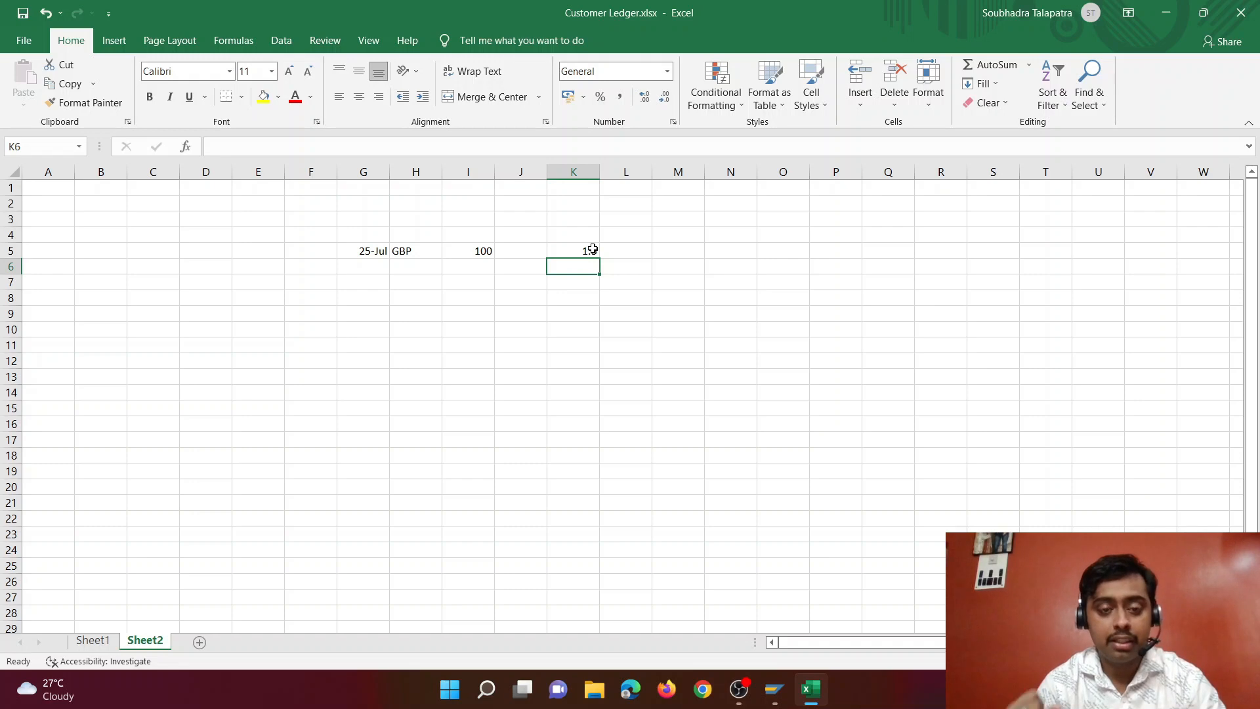
Step: Enter a second transaction in row 9: date 25/10 in G9, GBP in H9, amount 100 in I9 and rate 1.7 in K9
click(373, 314)
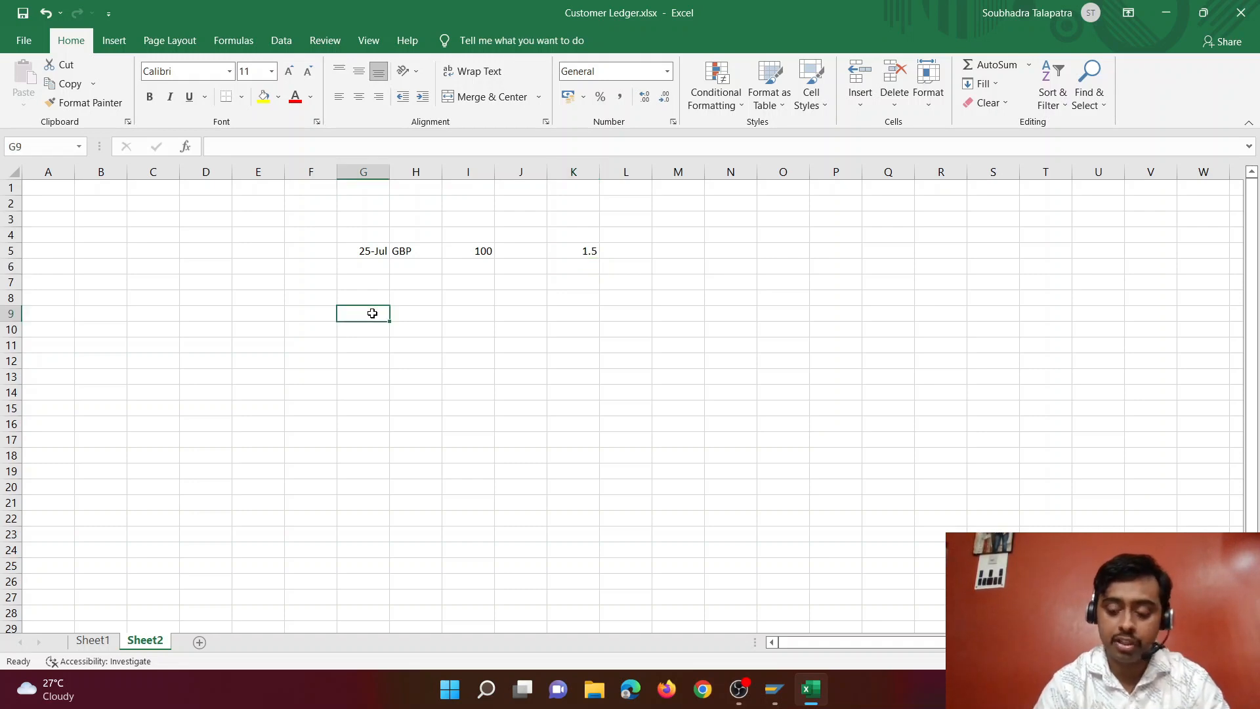
text(25/10)
key(Return)
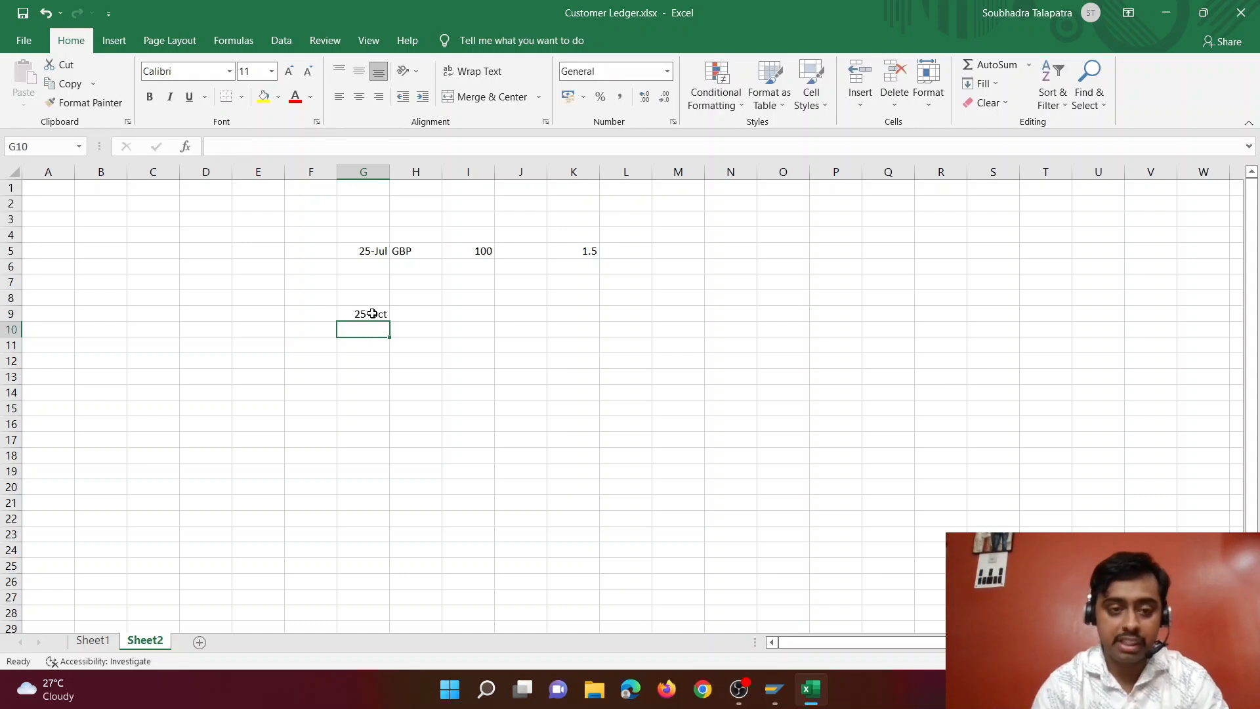
click(430, 314)
text(GBP)
key(Tab)
text(100)
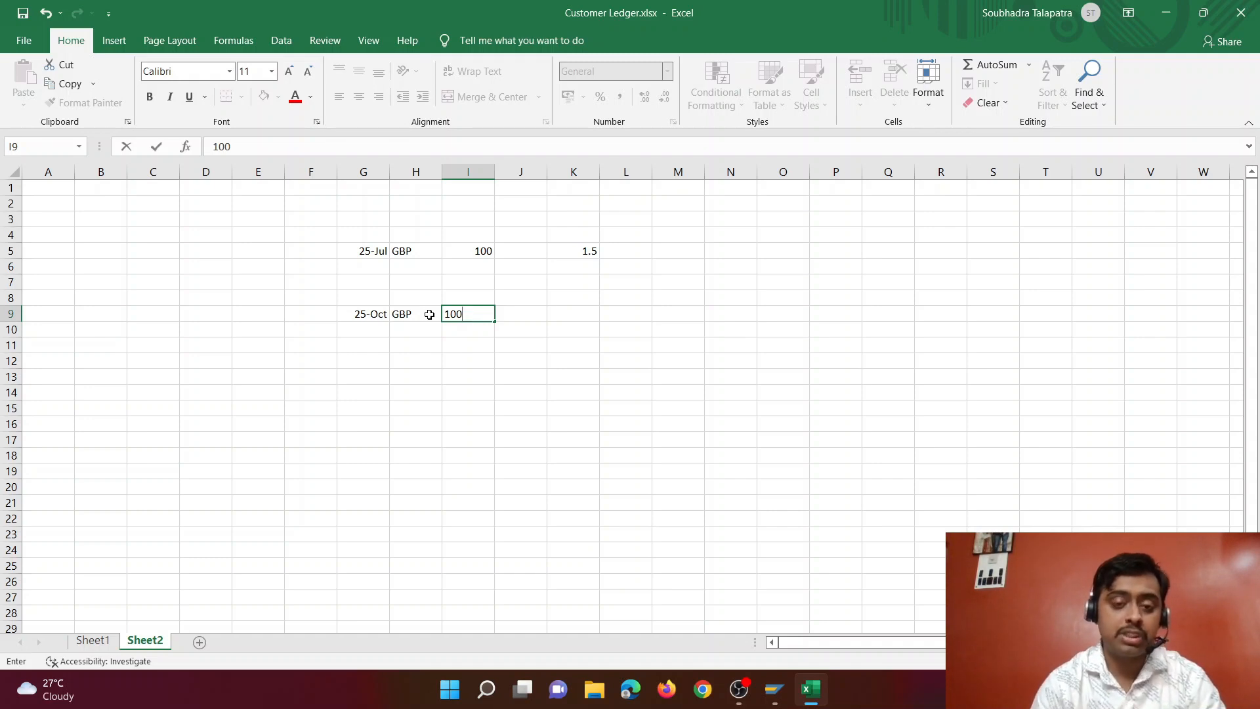
click(590, 314)
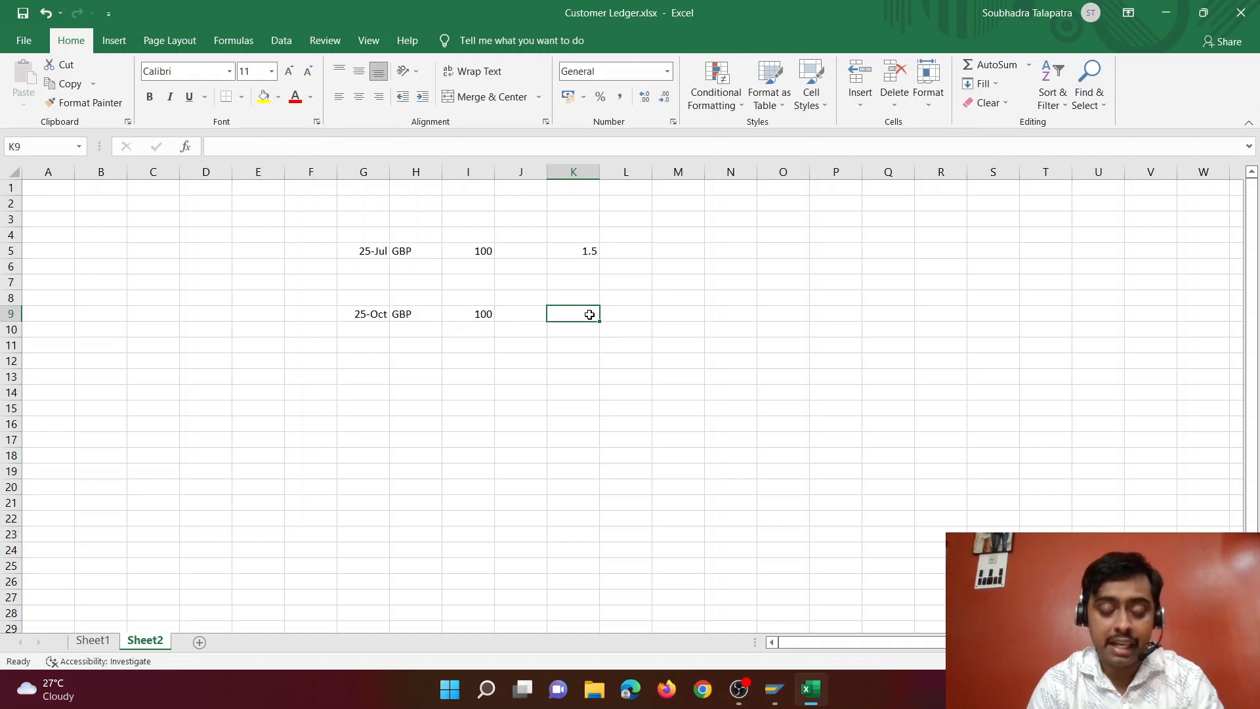
text(1.3)
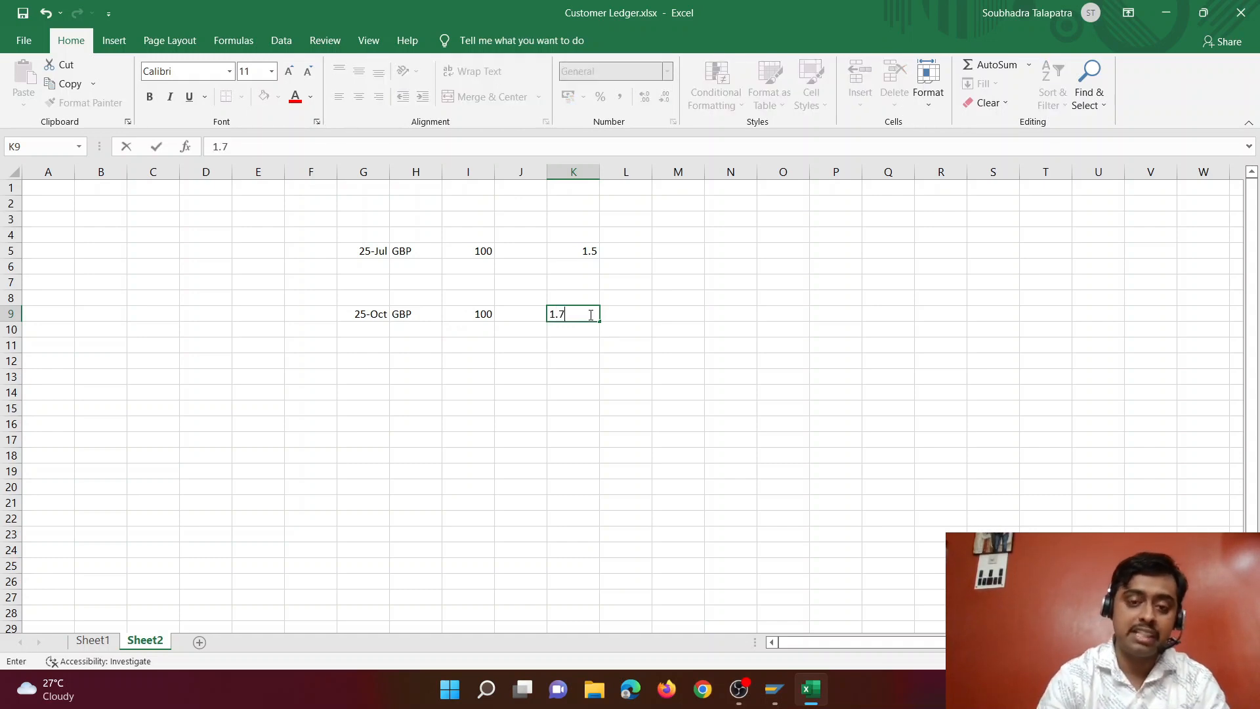
key(Return)
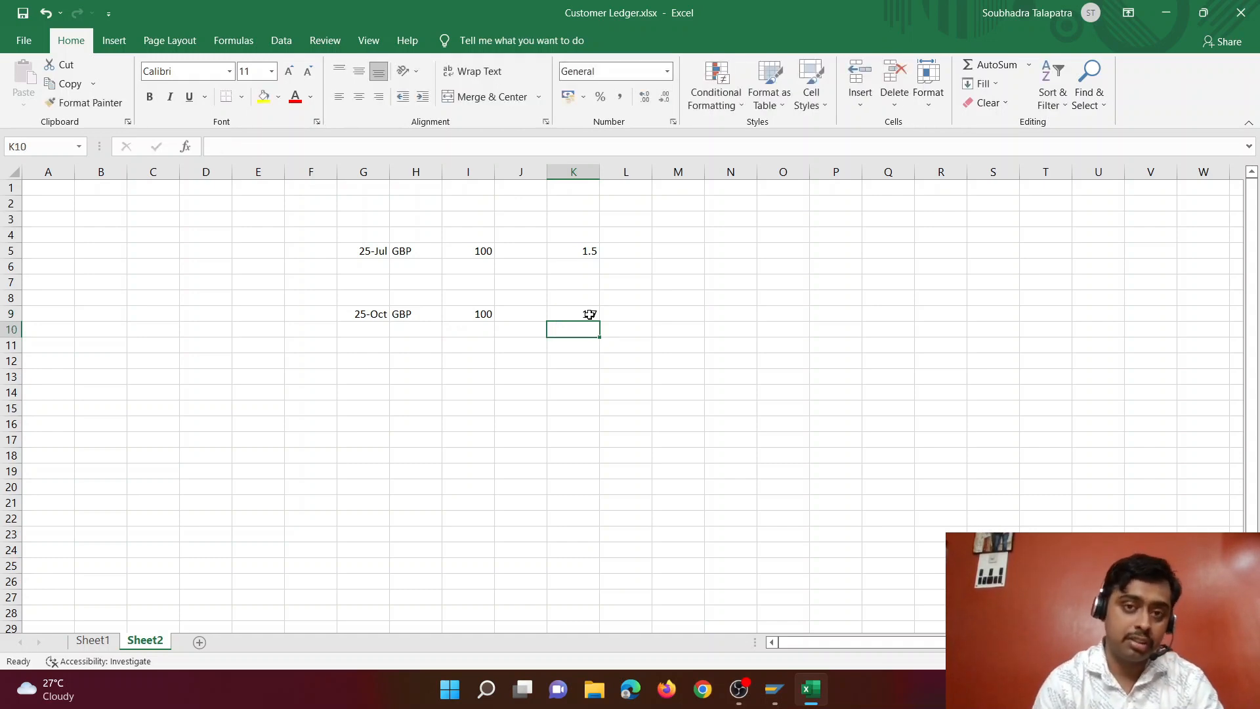
Step: Enter the converted amounts, 170 in L9 for the October row and 150 in L5 for the July row
click(624, 314)
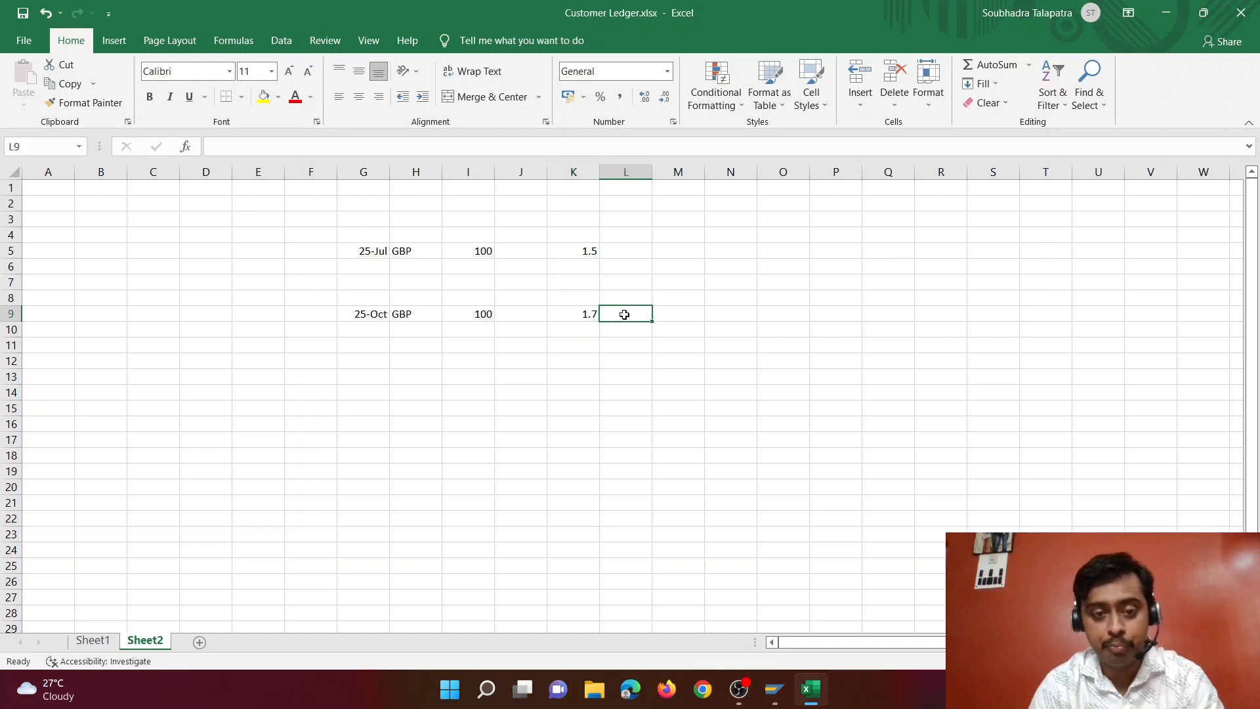
text(170)
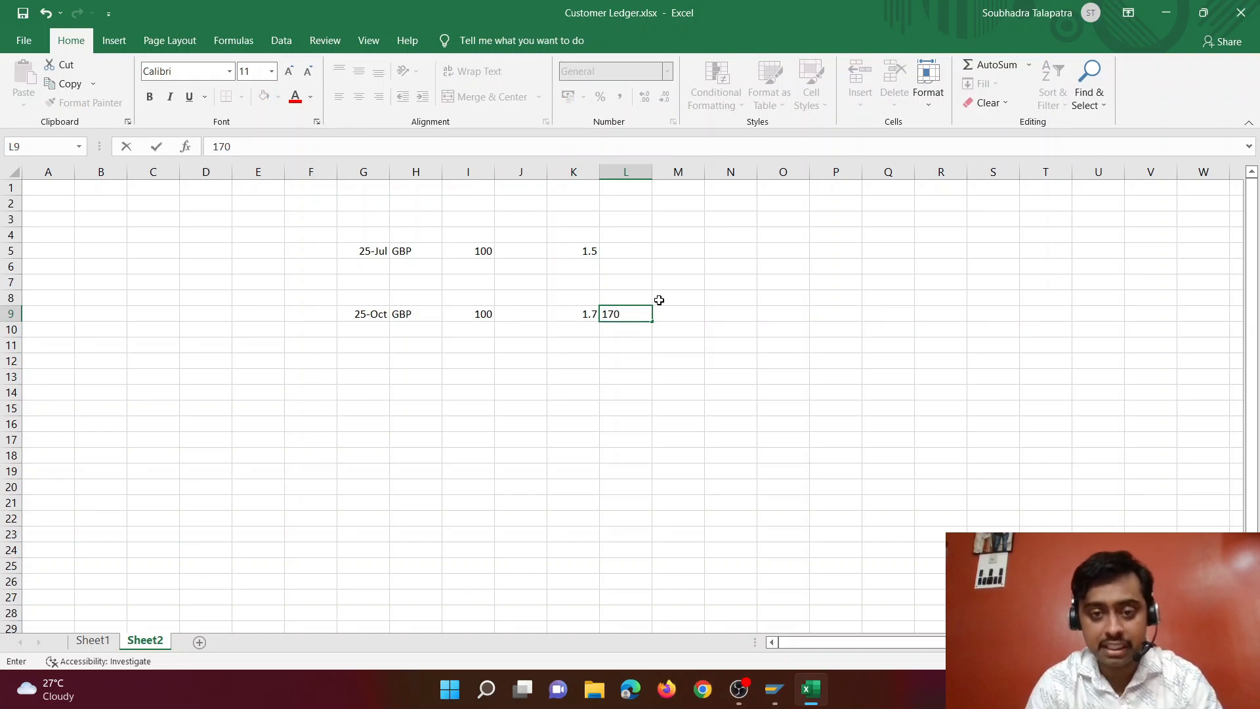
click(630, 253)
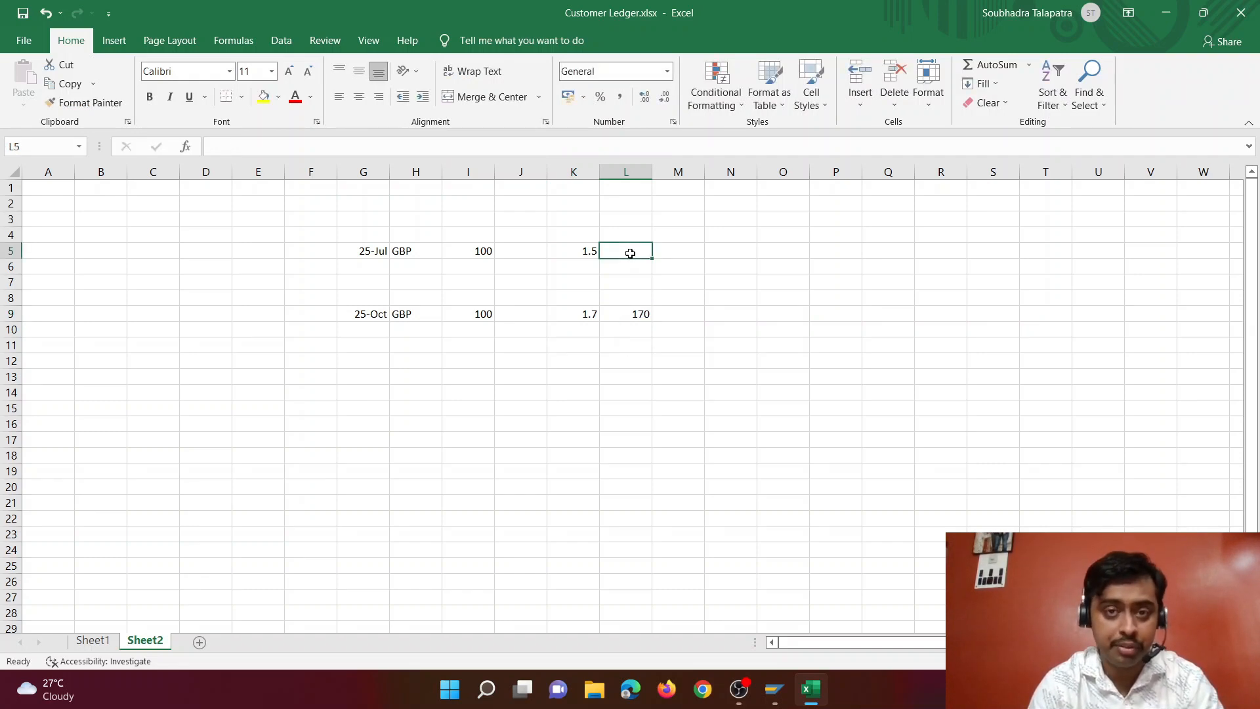
text(150)
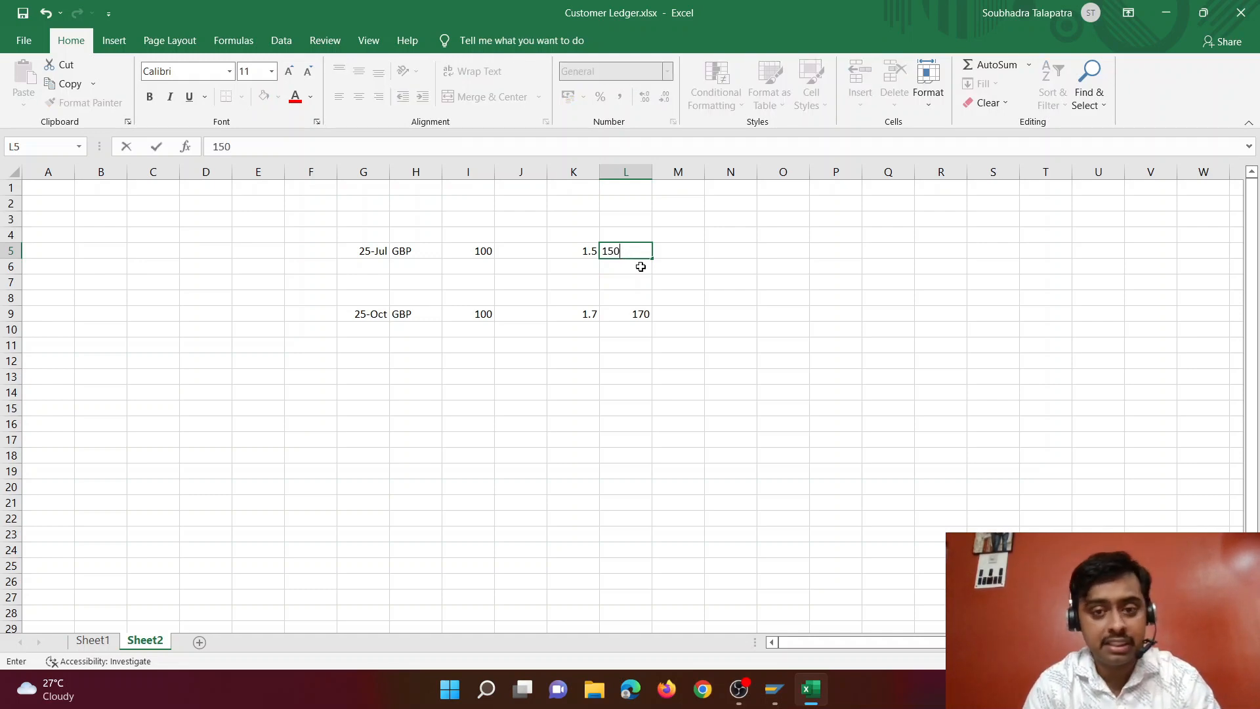
click(708, 288)
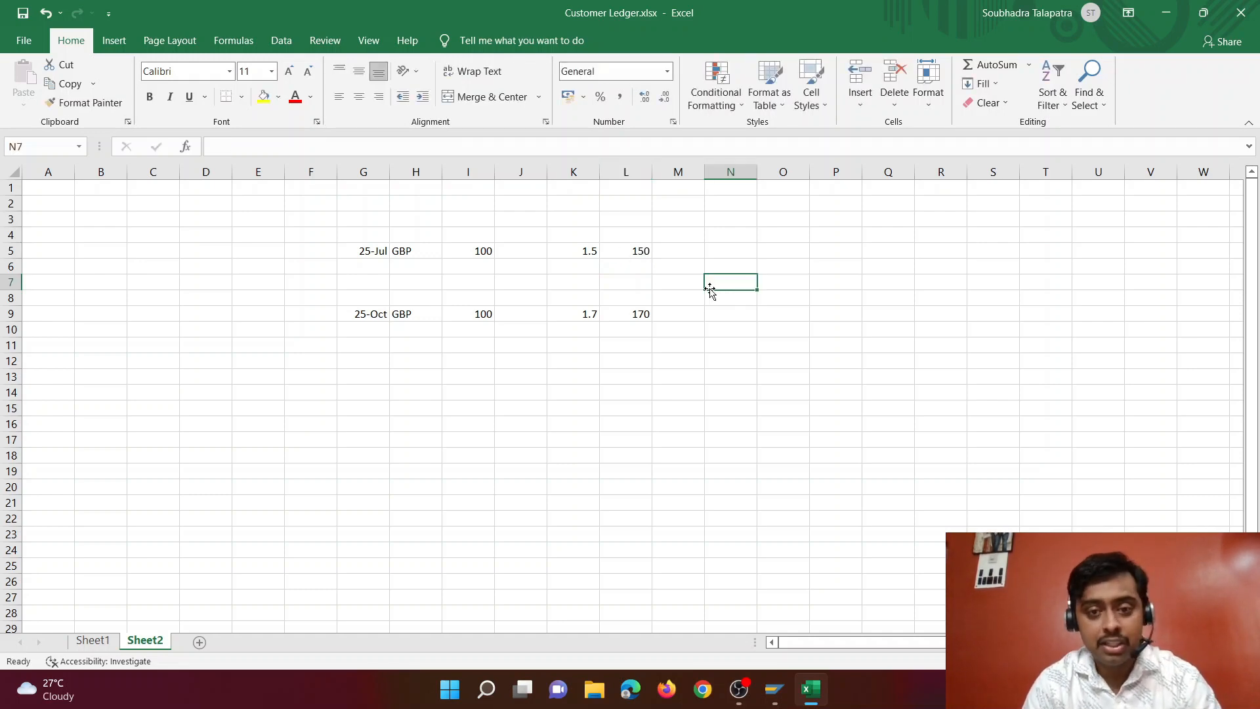
Step: Change the October exchange rate in K9 to 1.4 and enter the alternative converted amount 140 in N9
click(630, 318)
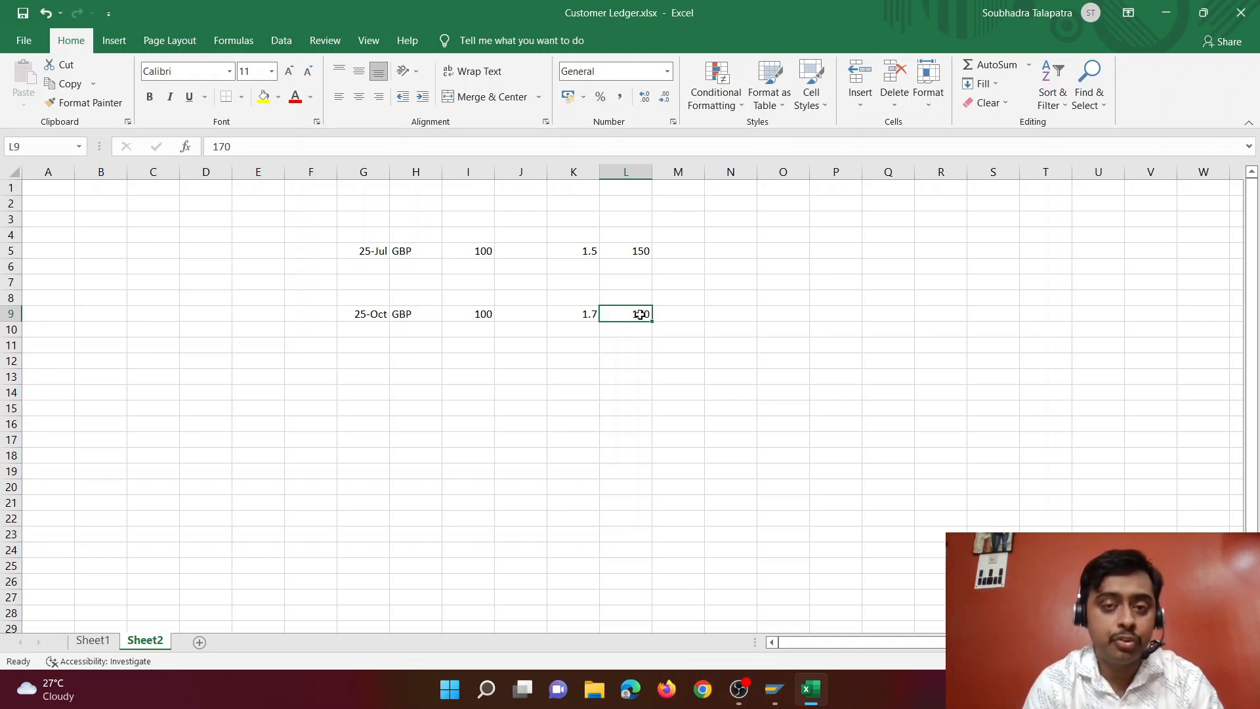
click(678, 316)
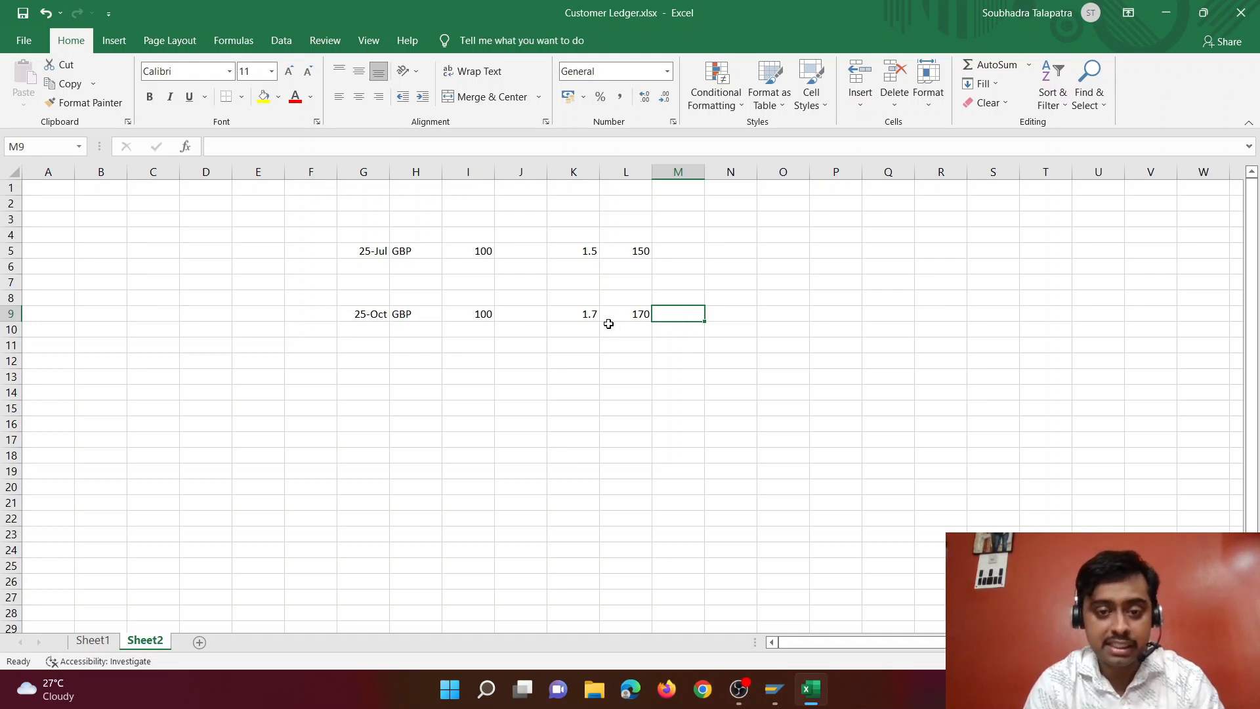
click(585, 314)
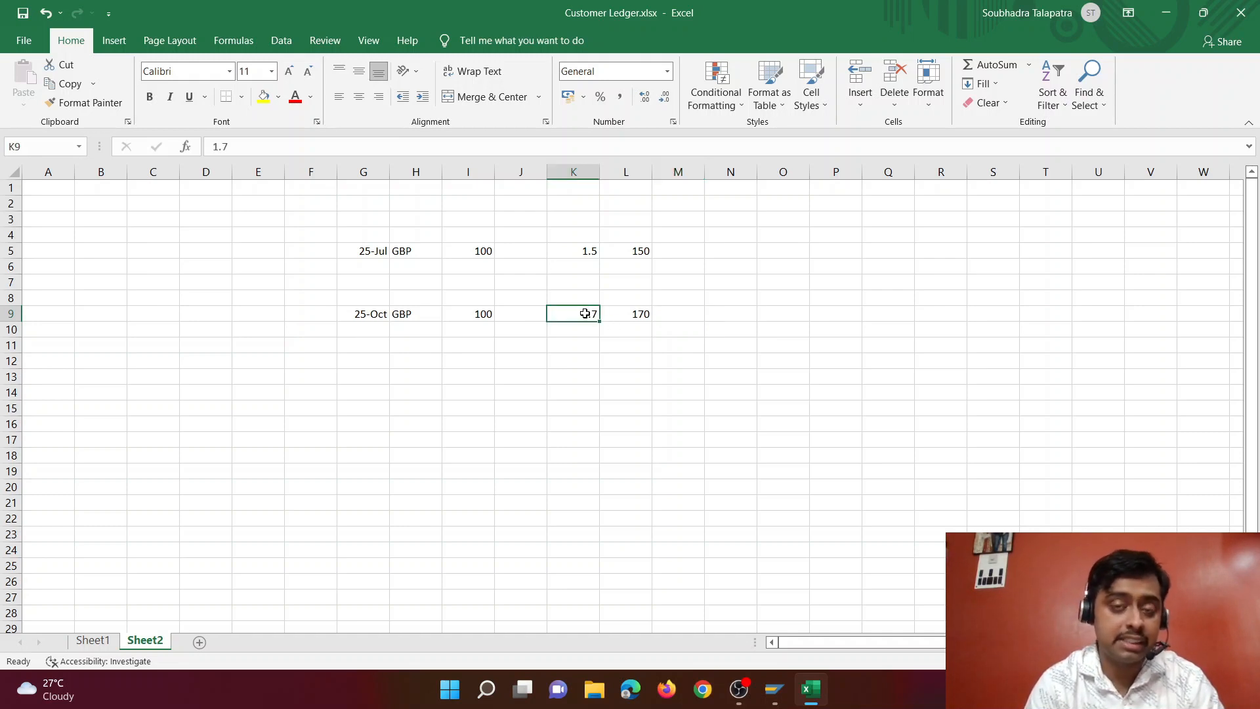
text(1.4)
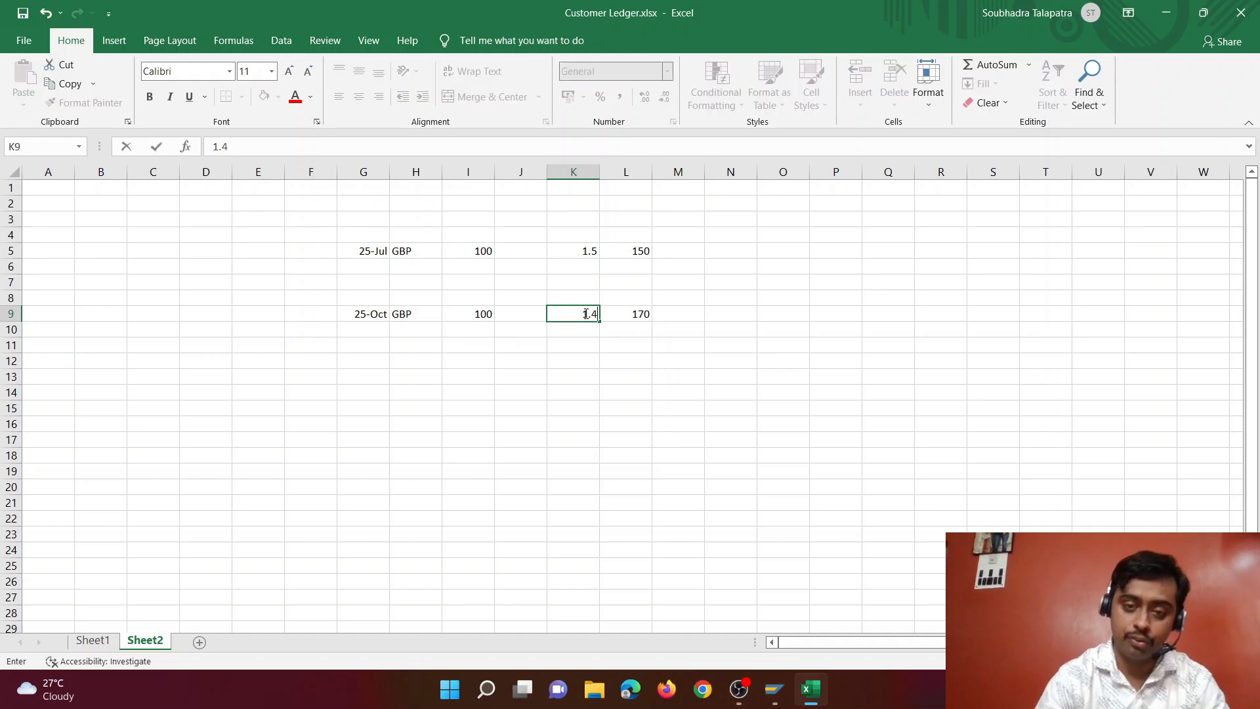
click(741, 315)
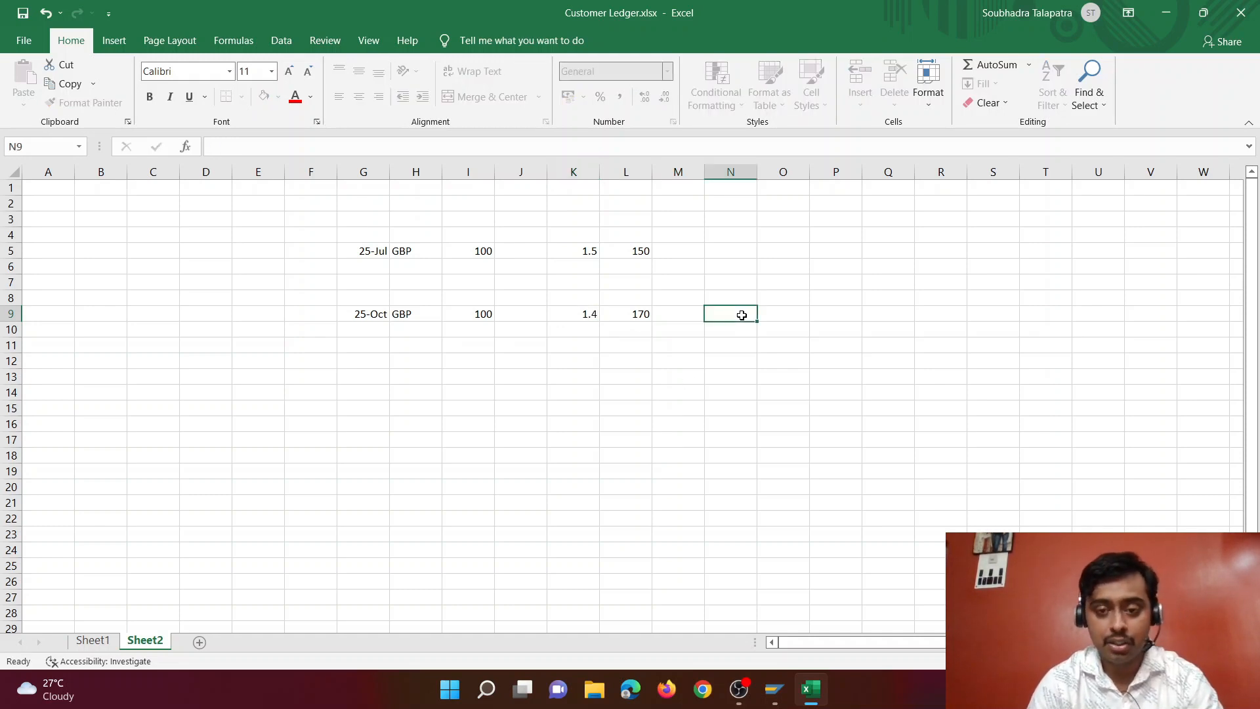
text(140)
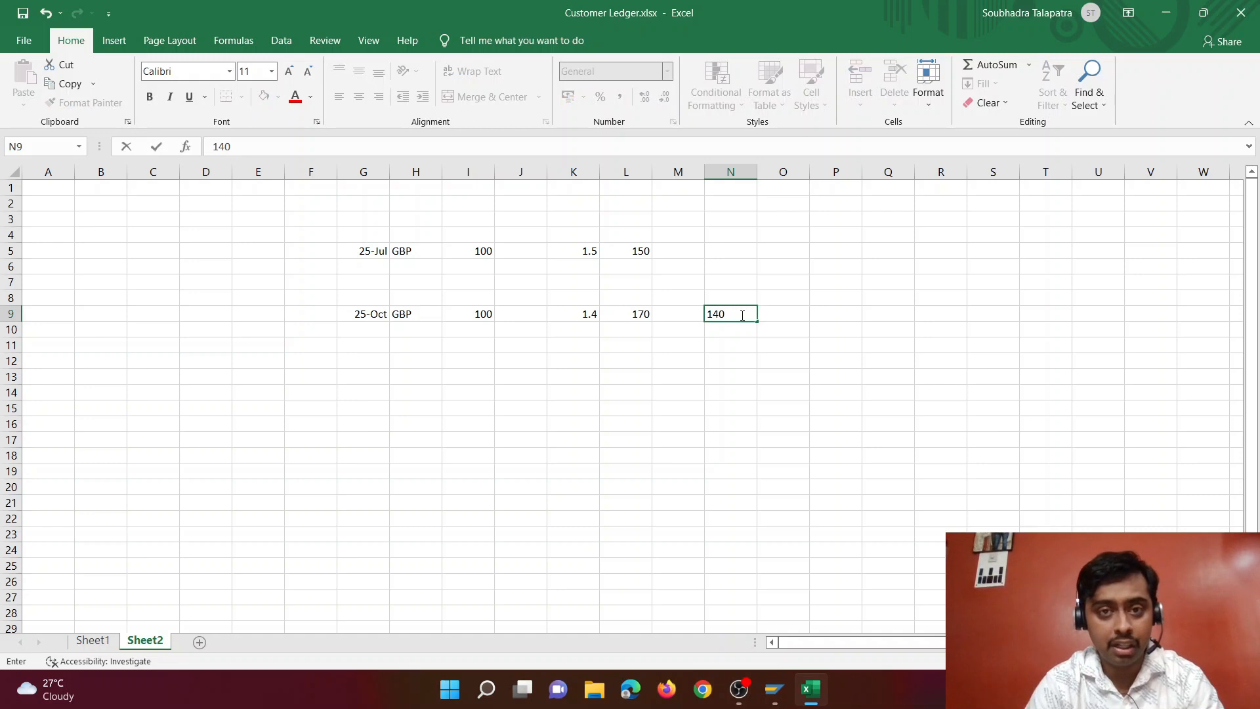
click(624, 248)
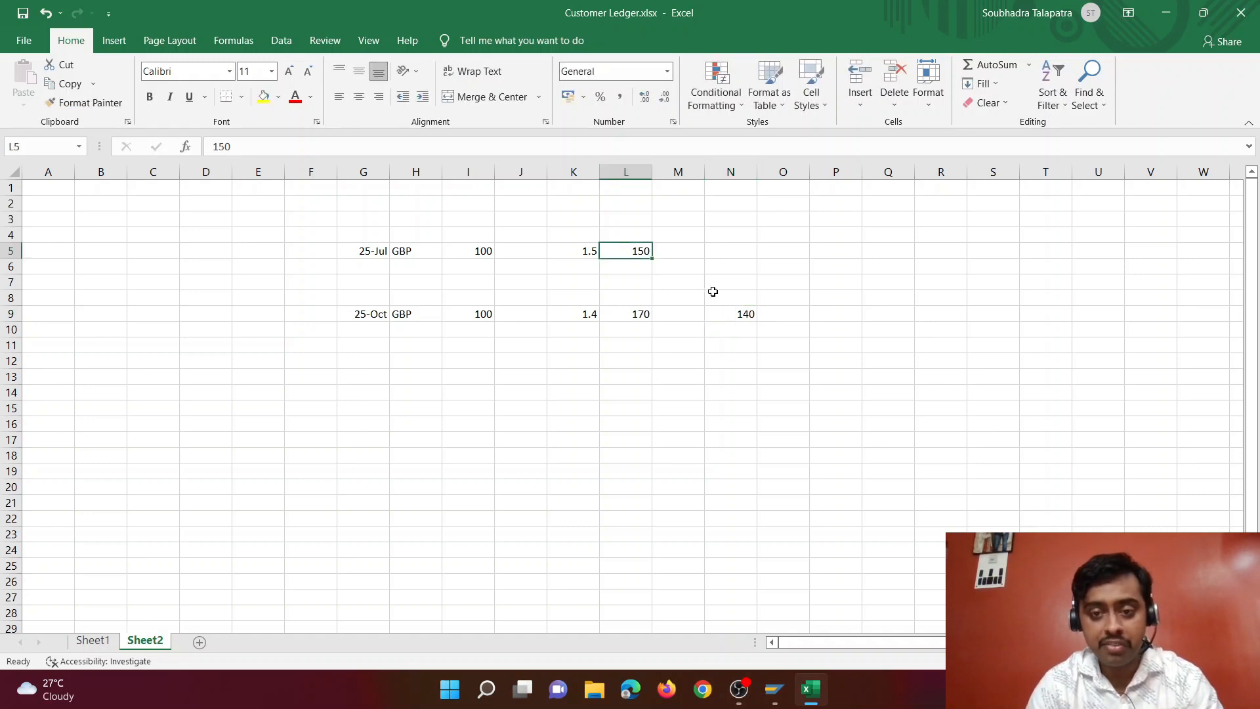
Step: Compare the October converted amounts in L9 and N9 with the July transaction in row 5
click(736, 315)
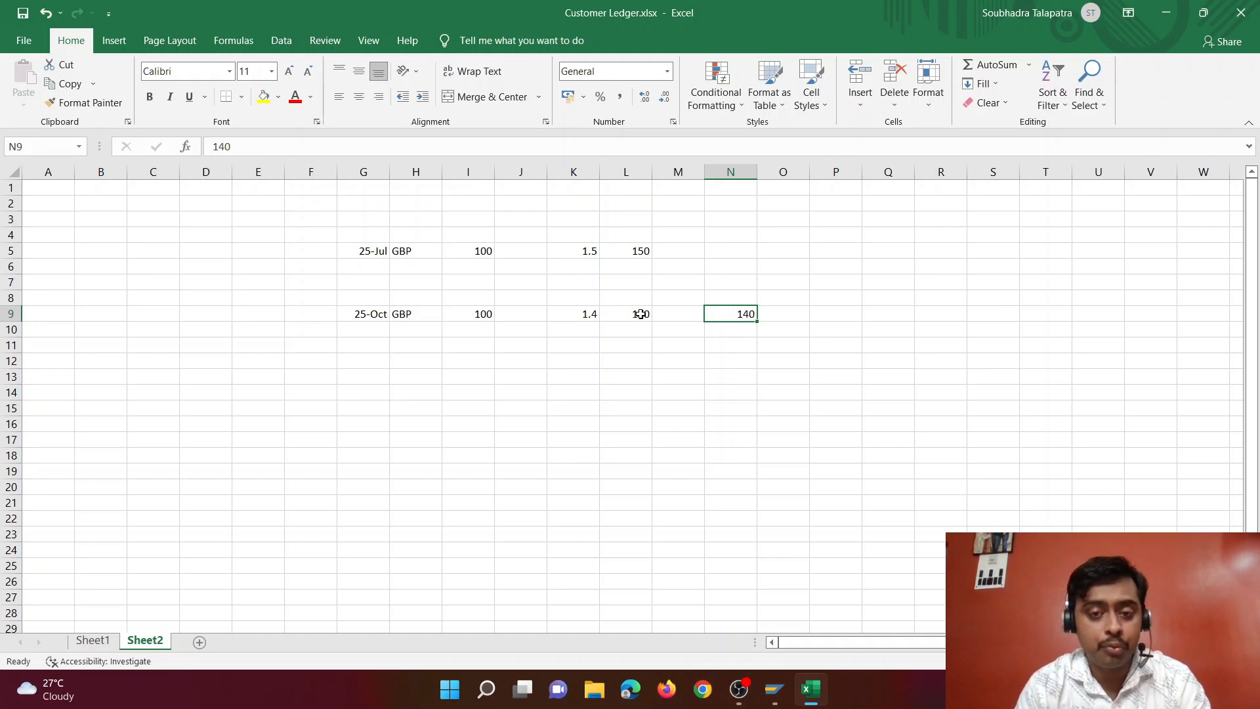
click(641, 313)
click(745, 315)
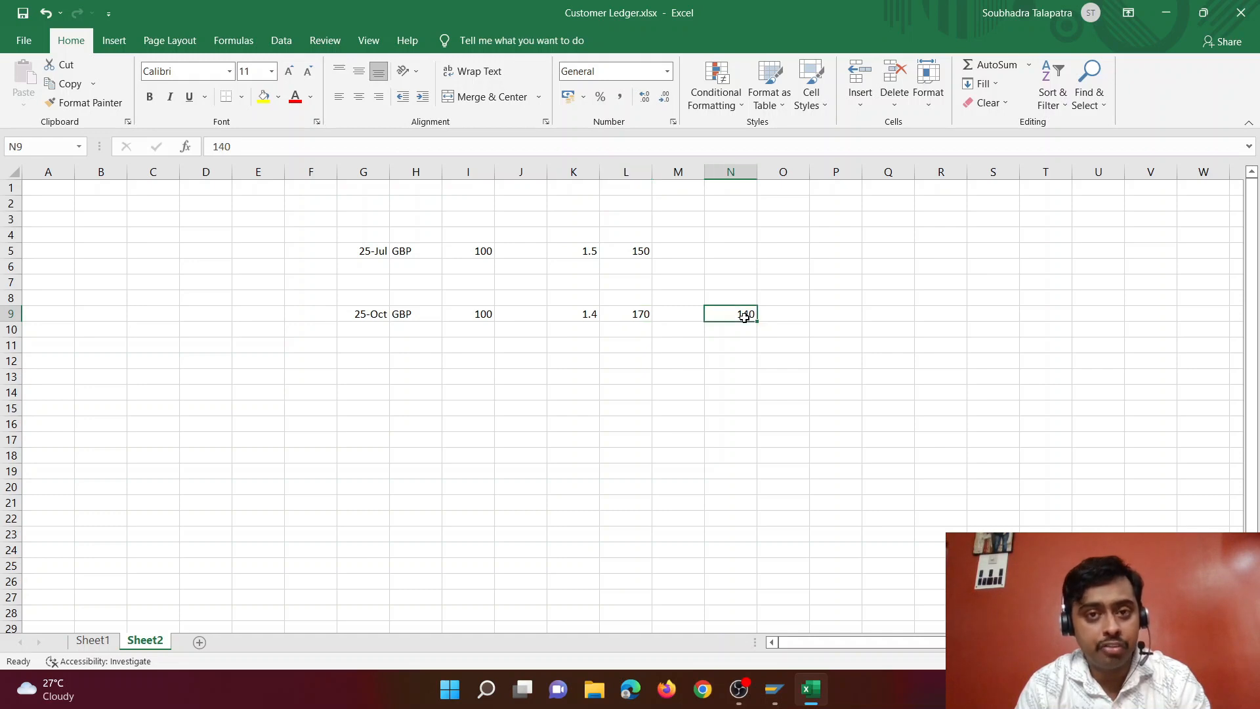
click(631, 316)
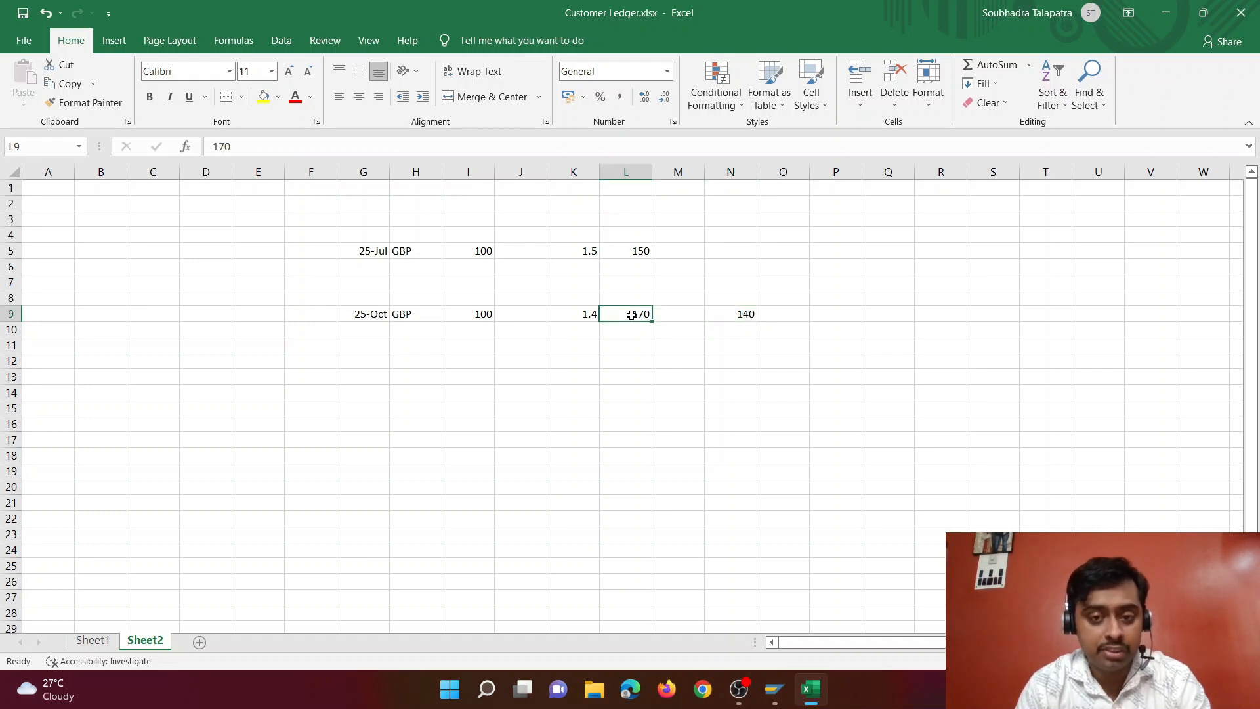
click(678, 317)
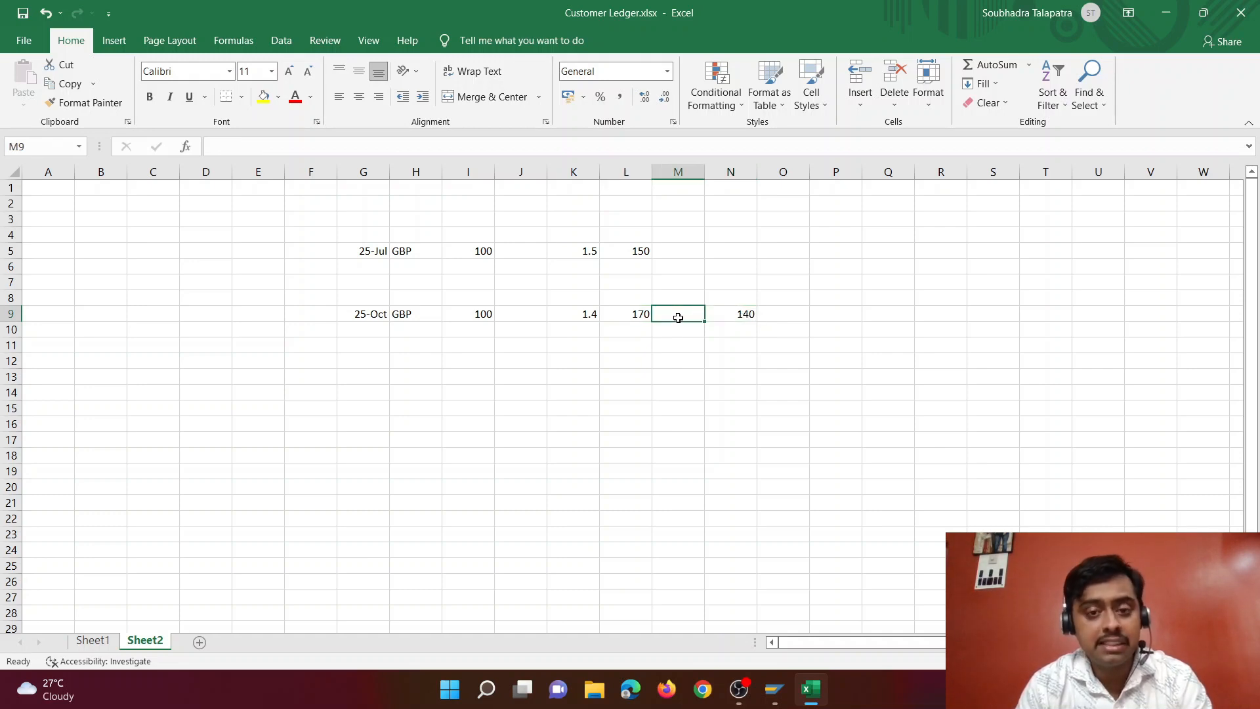
click(747, 314)
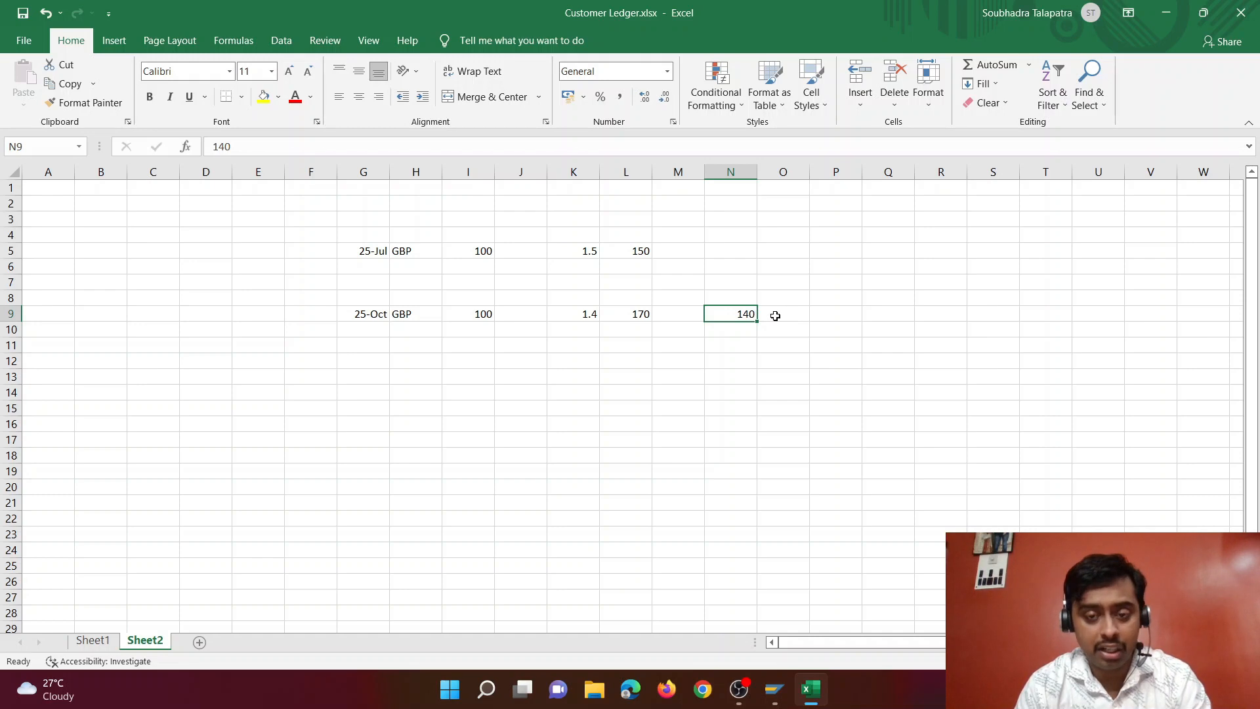
drag(615, 320, 754, 315)
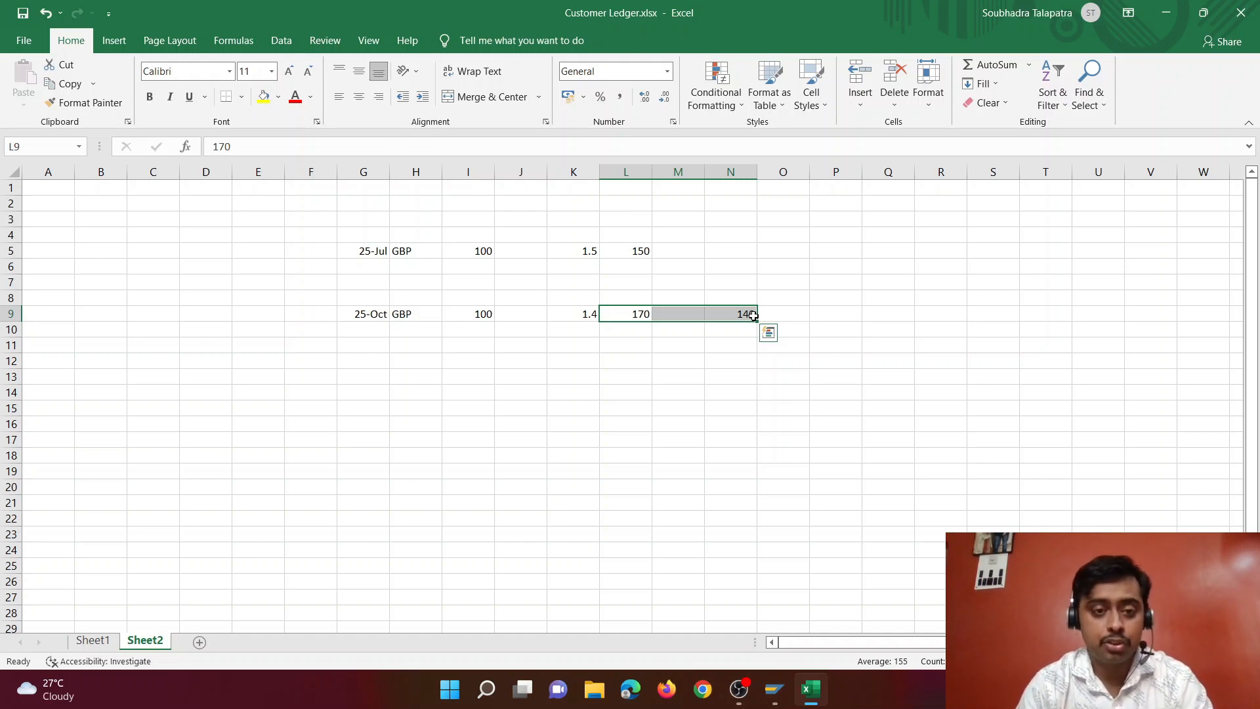
drag(359, 252, 604, 250)
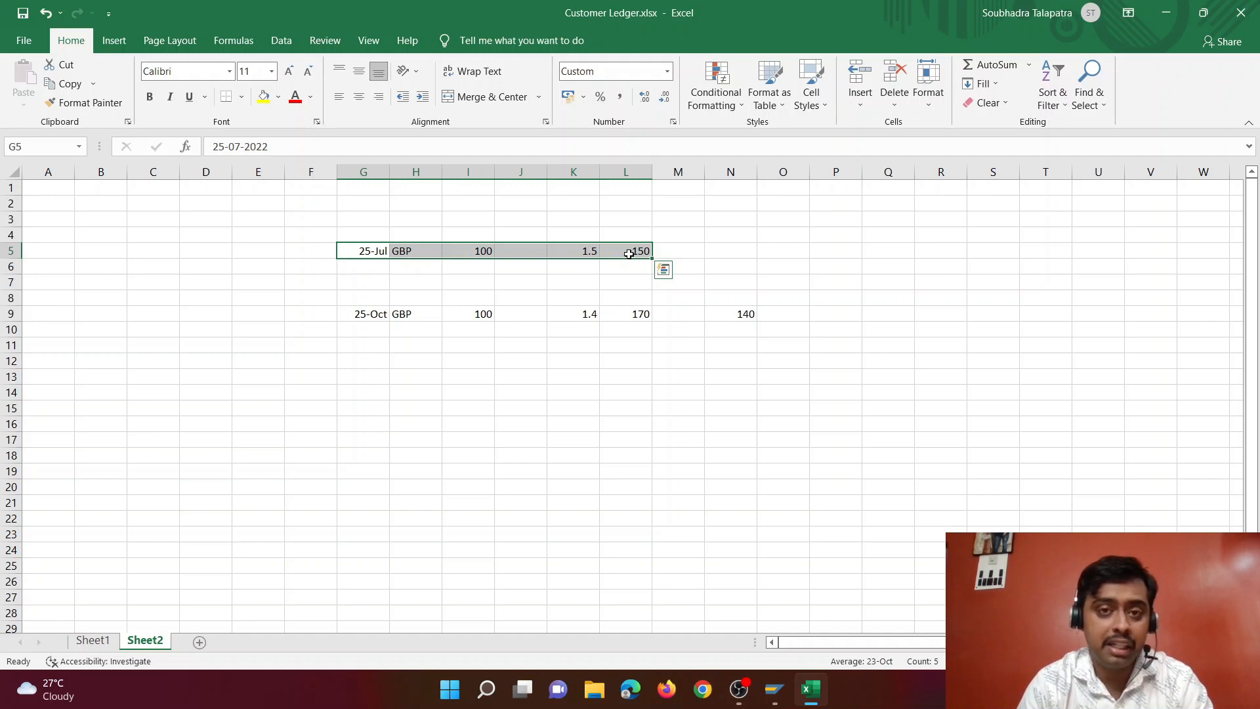
Step: Enter the month-end date 31/7 in G7, between the July and October transactions
click(360, 280)
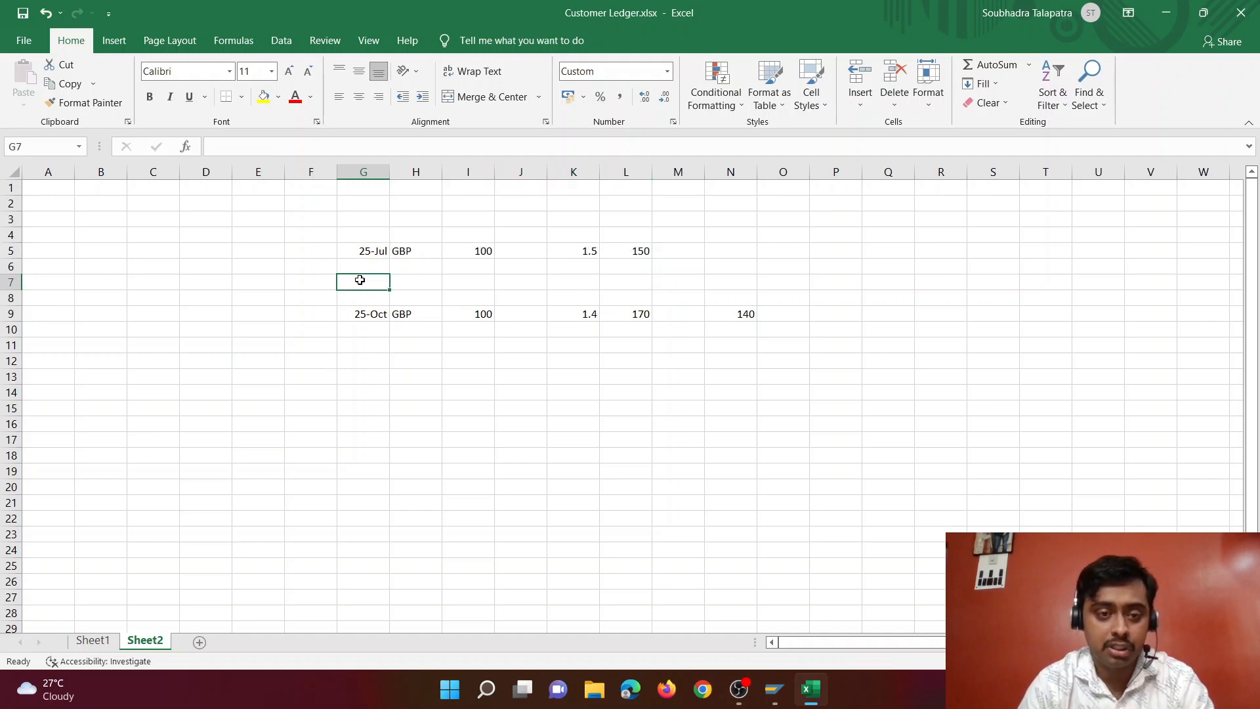
text(31/7)
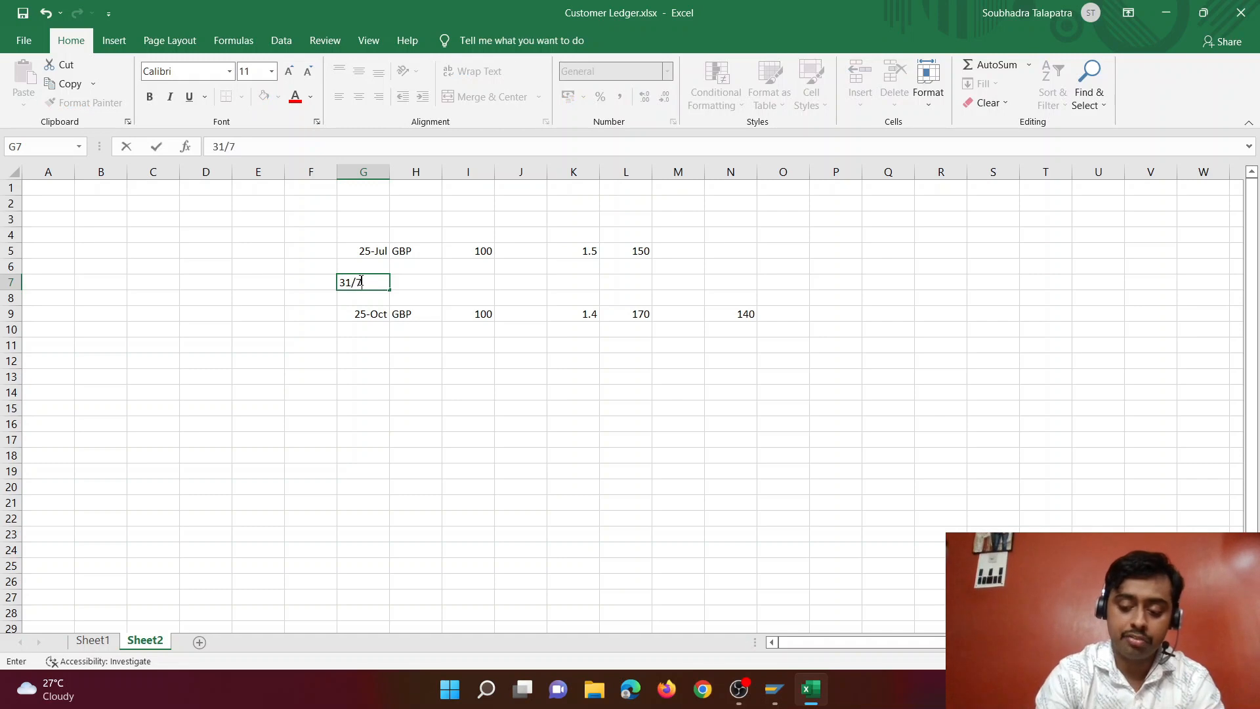
key(Return)
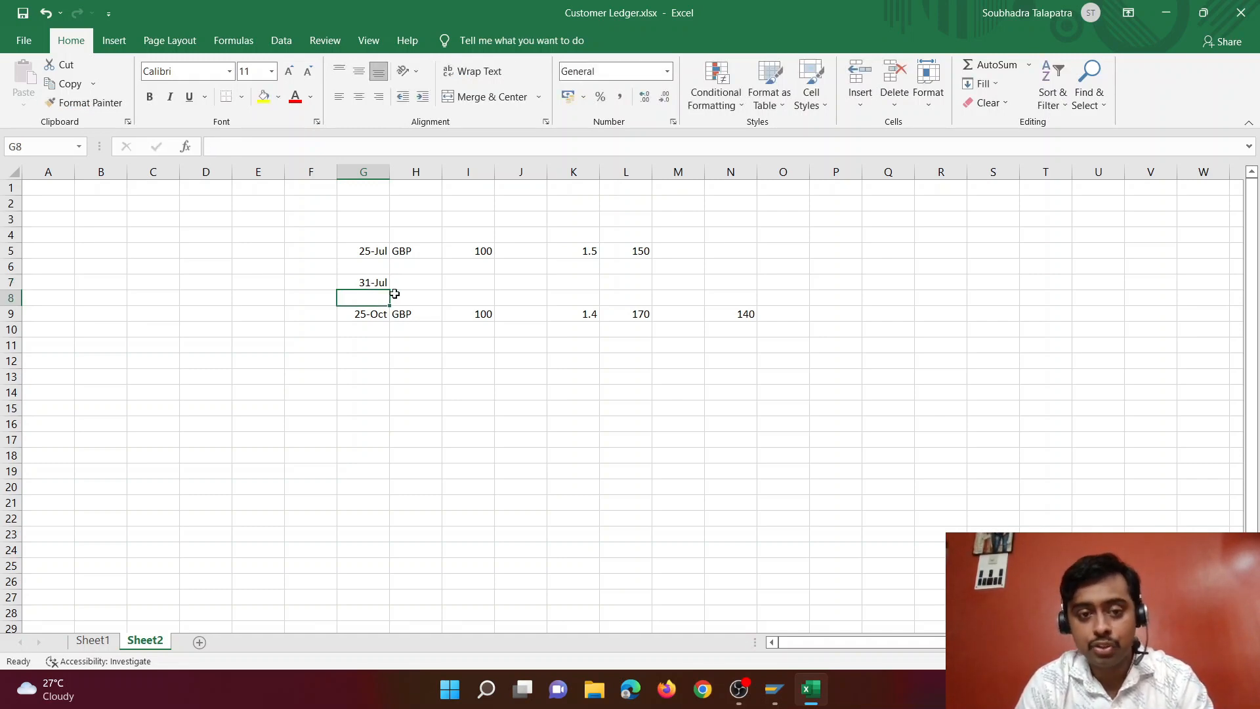
Step: Enter the month-end exchange rate 1.55 in K7 and the converted amount 155 in L7
click(586, 282)
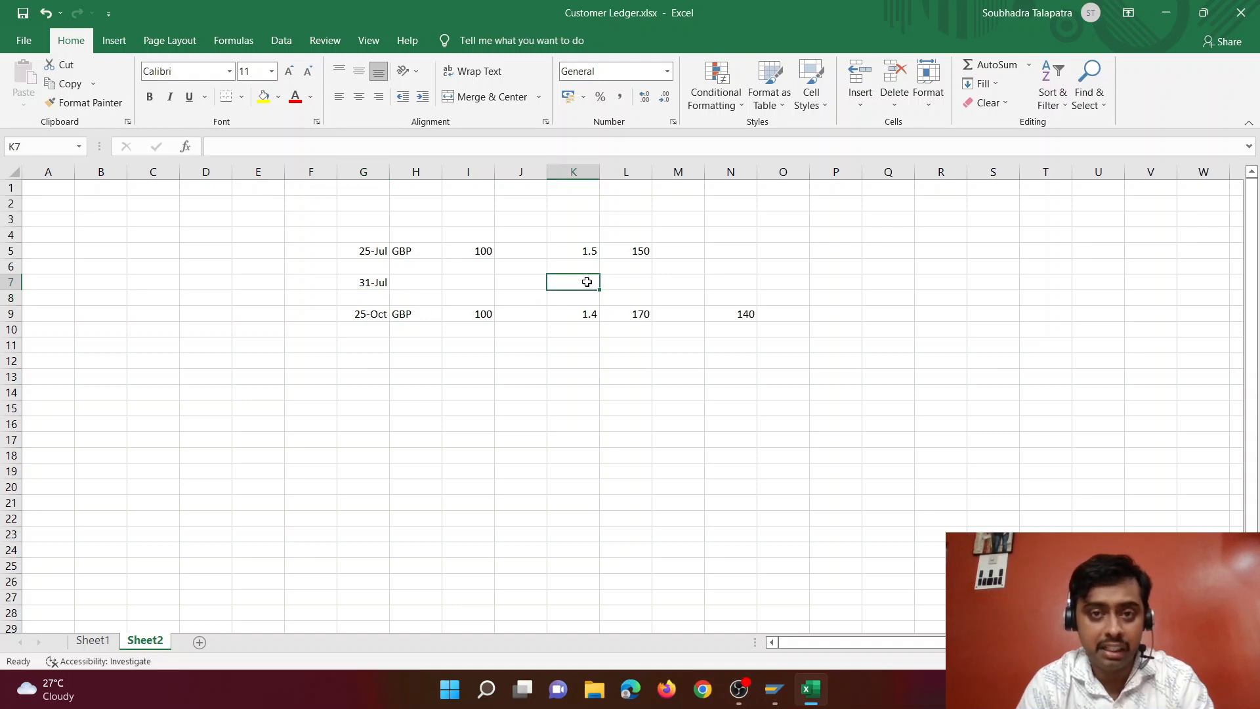
text(1.55)
key(Return)
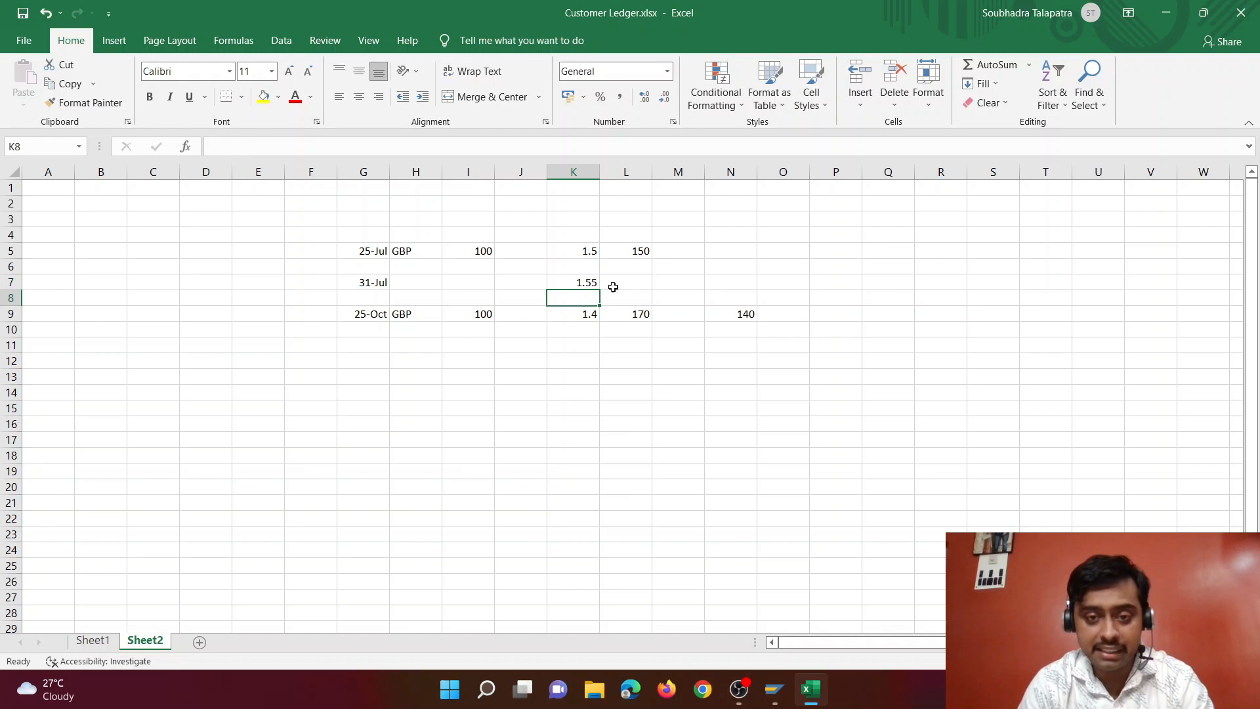
click(626, 279)
text(155)
key(Return)
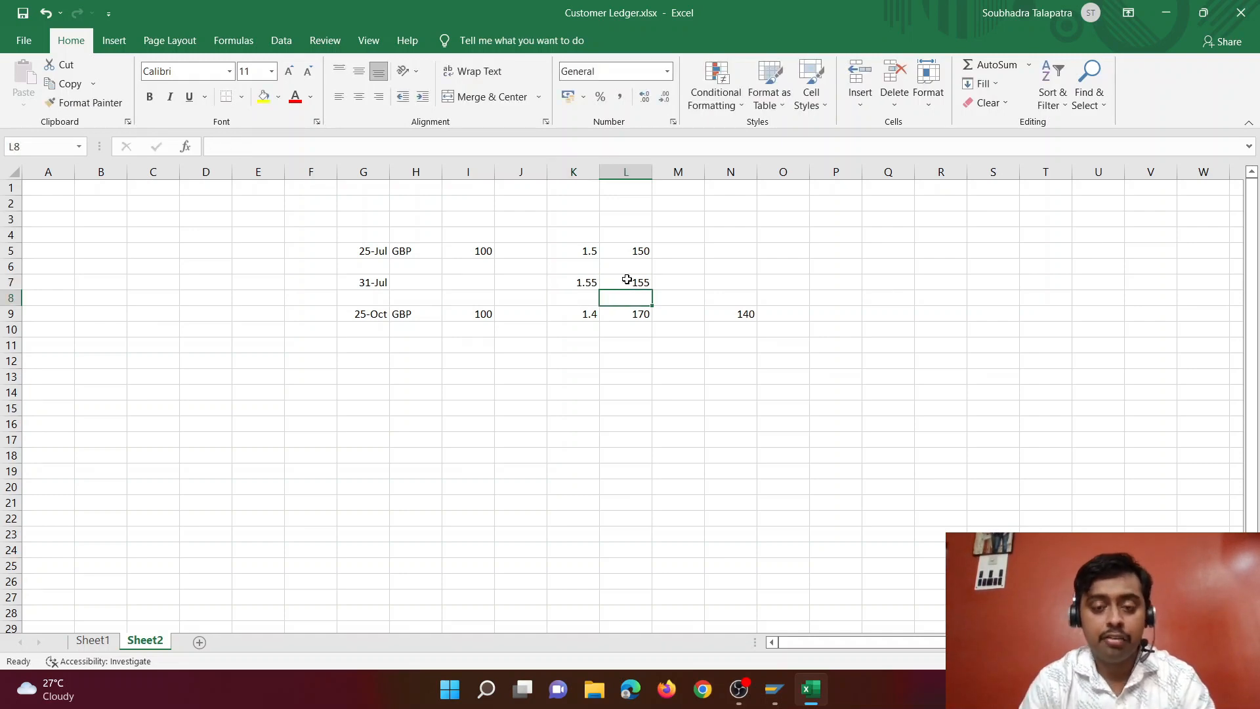
Step: Enter the month-end difference 5 in M7 and highlight the whole 31-Jul row
click(681, 287)
text(5)
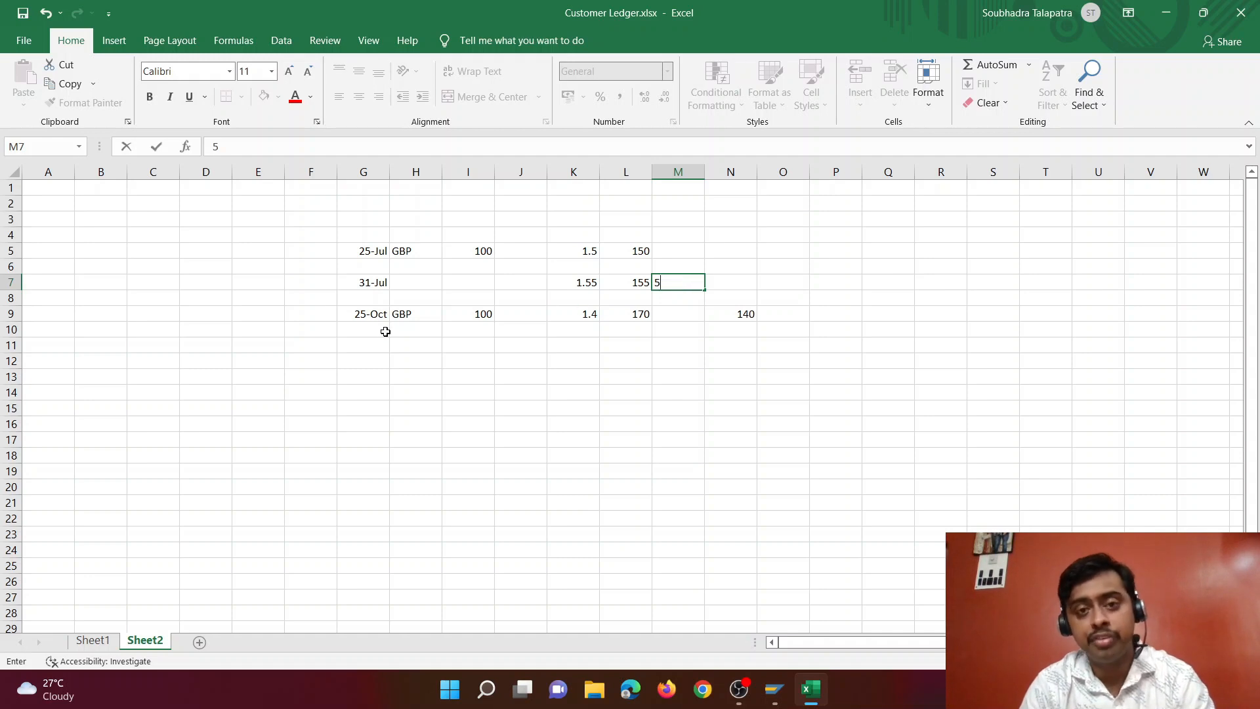
click(11, 283)
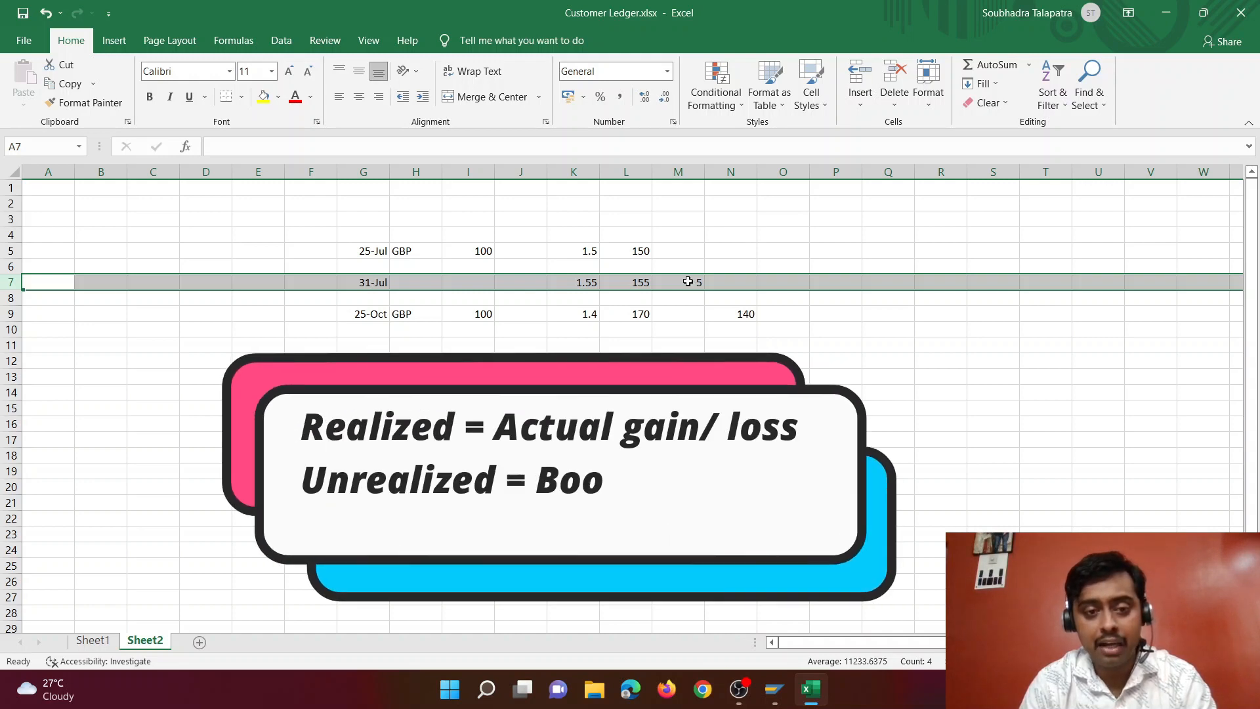
Step: Add the reversal of the month-end difference in row 8, with date 1/8 in G8 and -5 in M8
click(378, 299)
text(1)
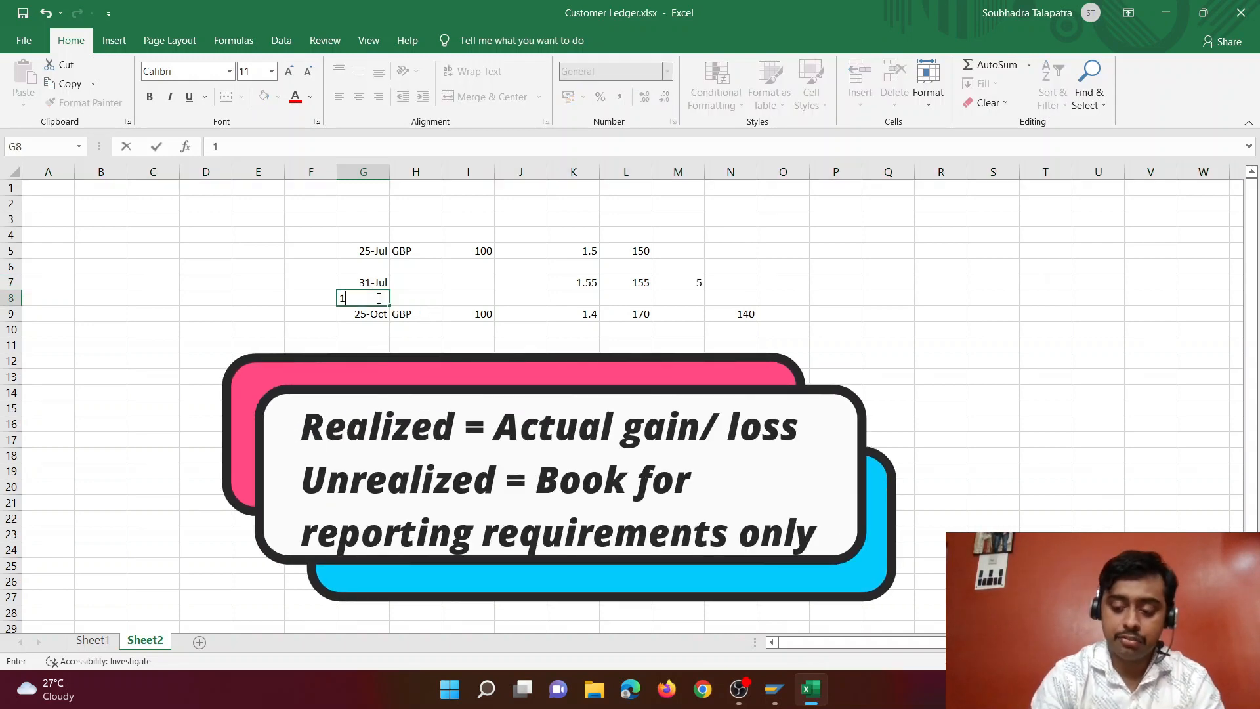
text(/8)
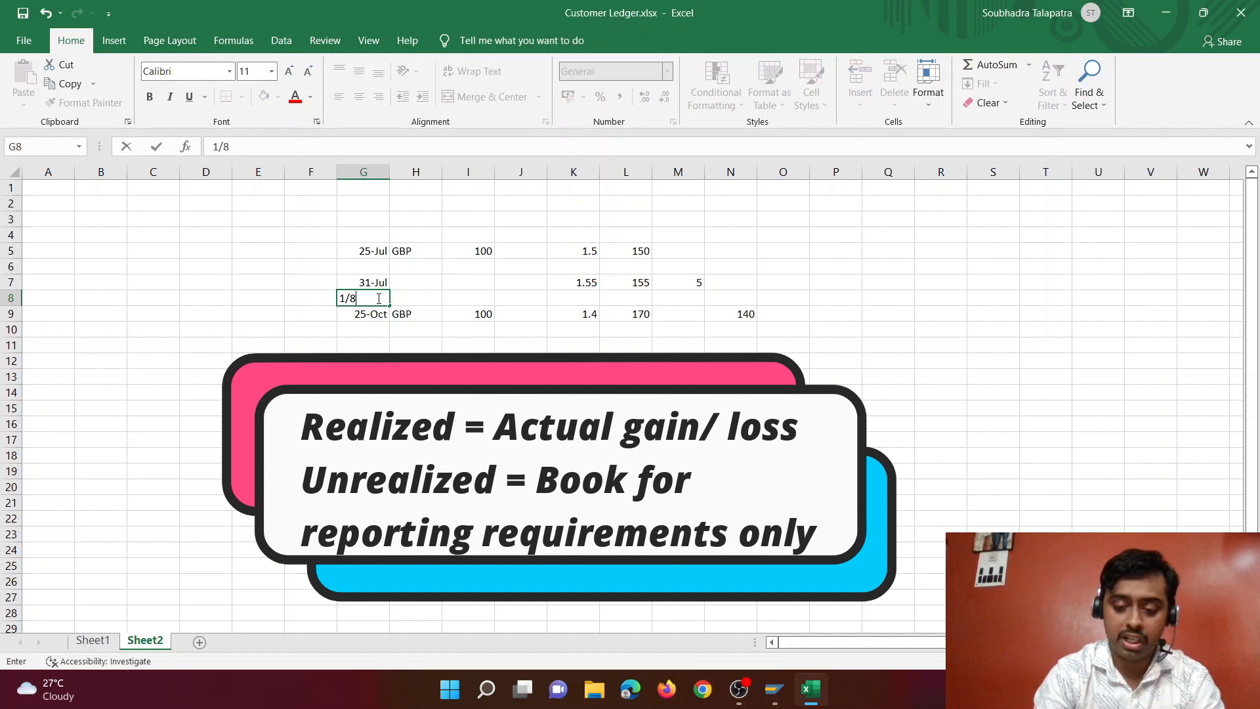
key(Return)
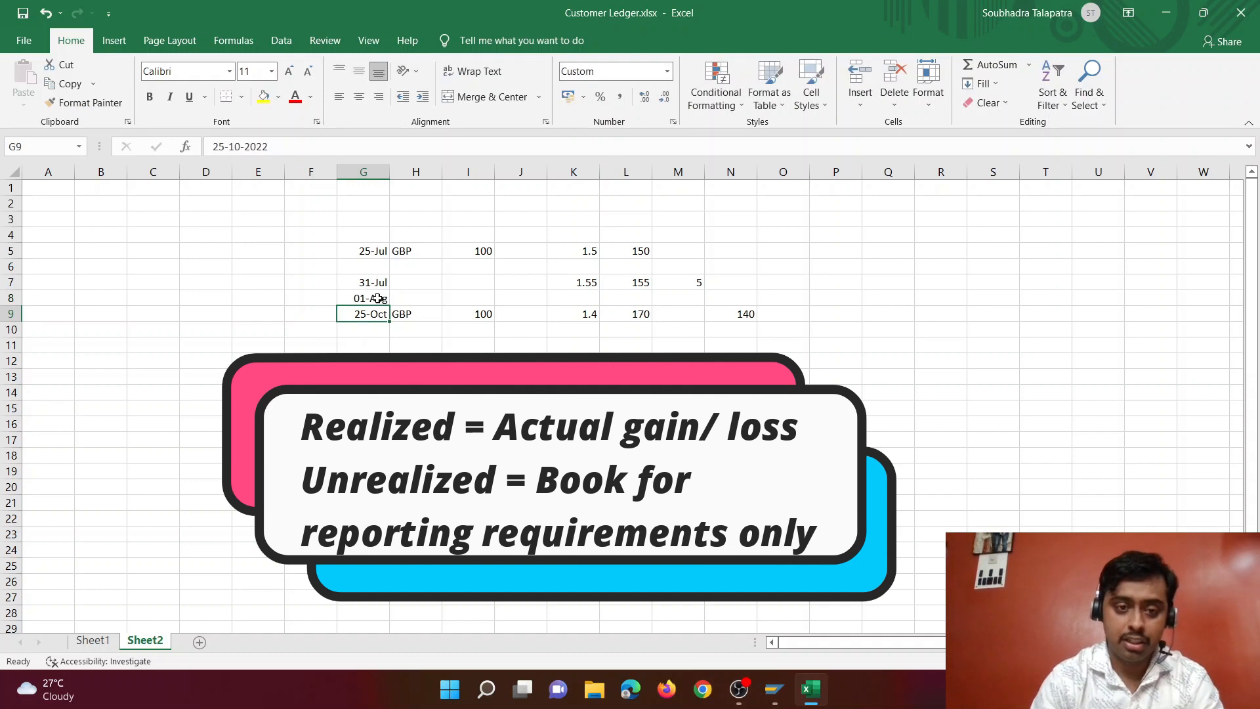
click(691, 297)
text(-5)
key(Return)
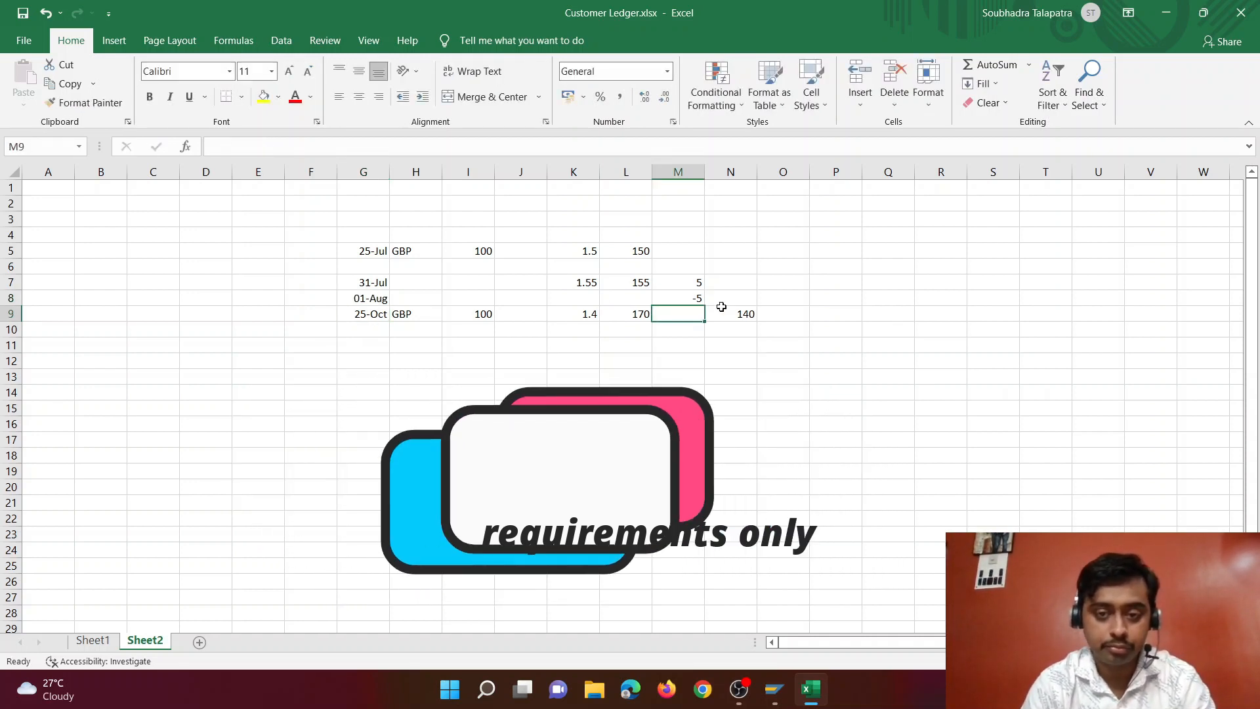
drag(689, 283, 692, 296)
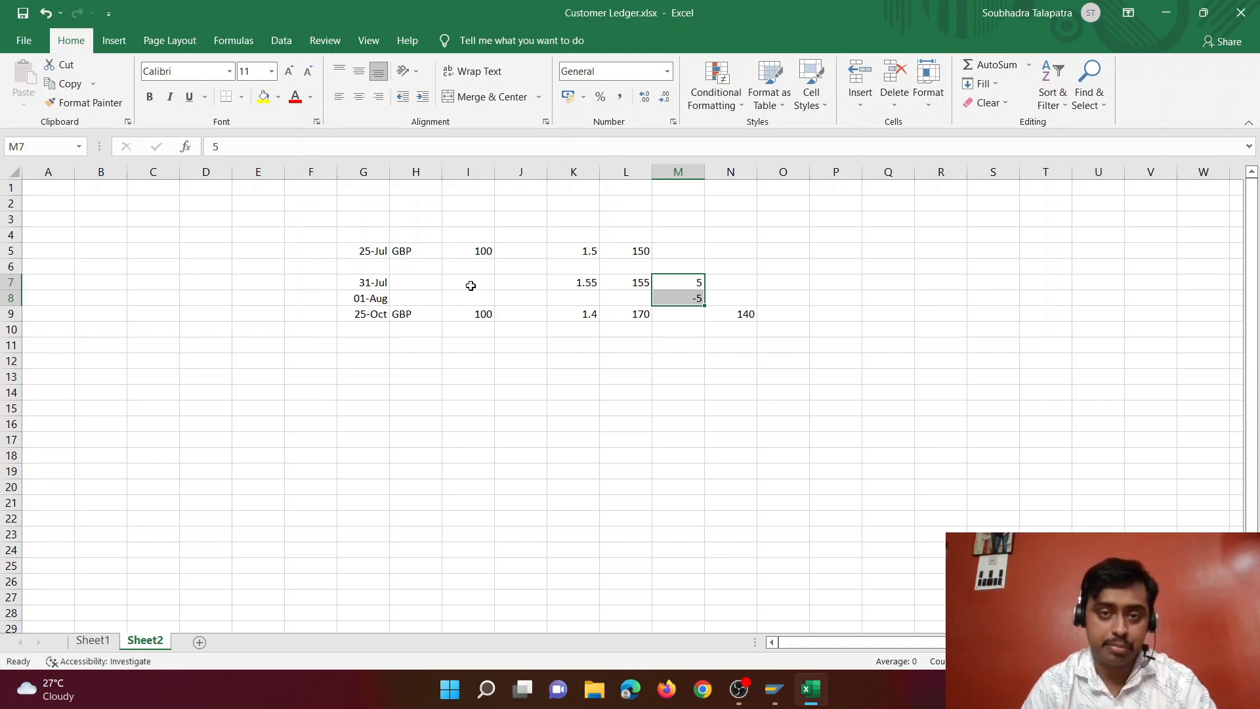
Step: Switch to SAP and display all line items of the vendor account in company code 2410
mouse_move(774, 689)
click(795, 635)
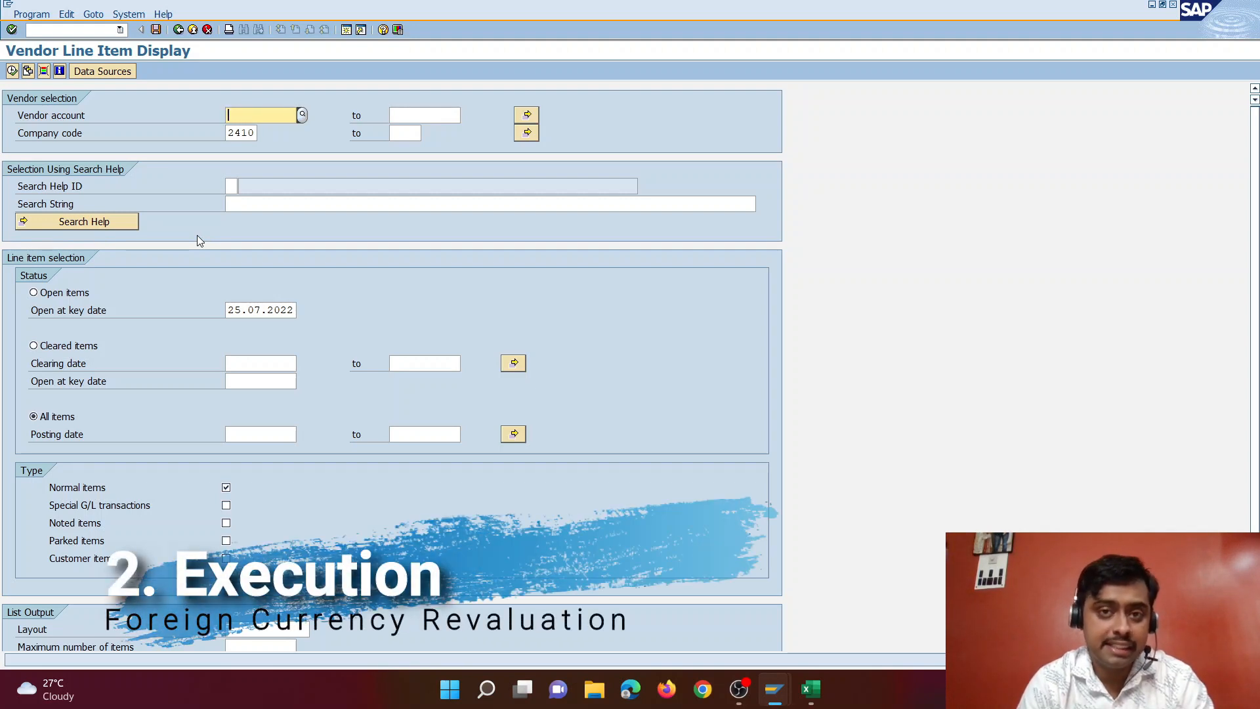
click(9, 70)
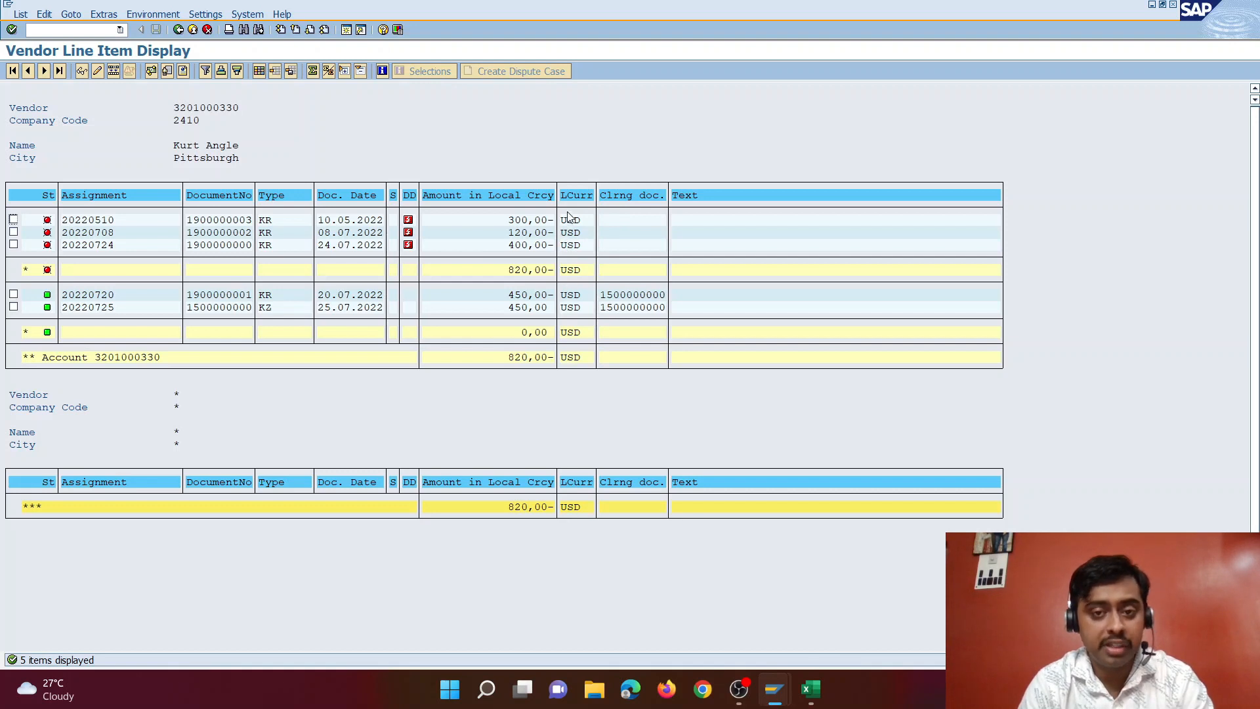
Step: Replace the Text column with Document Currency in the line item layout, and check the open GBP item's currency and document date
click(261, 72)
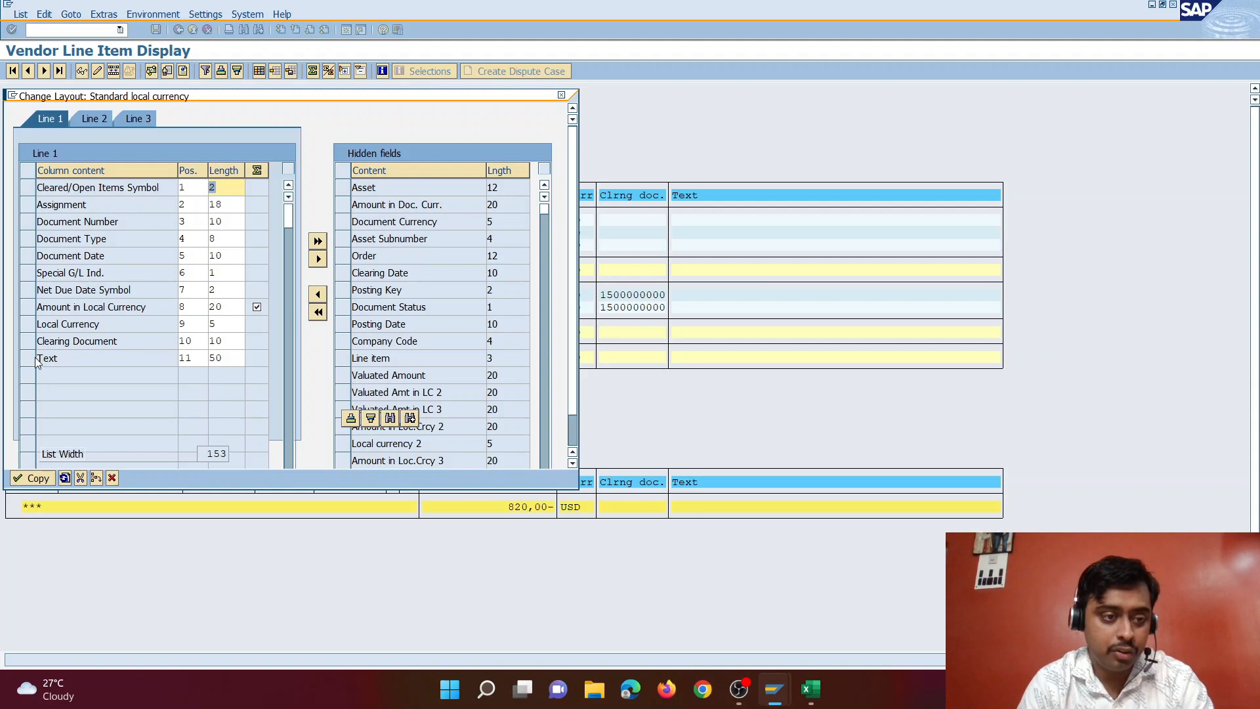
click(26, 358)
click(317, 260)
click(344, 239)
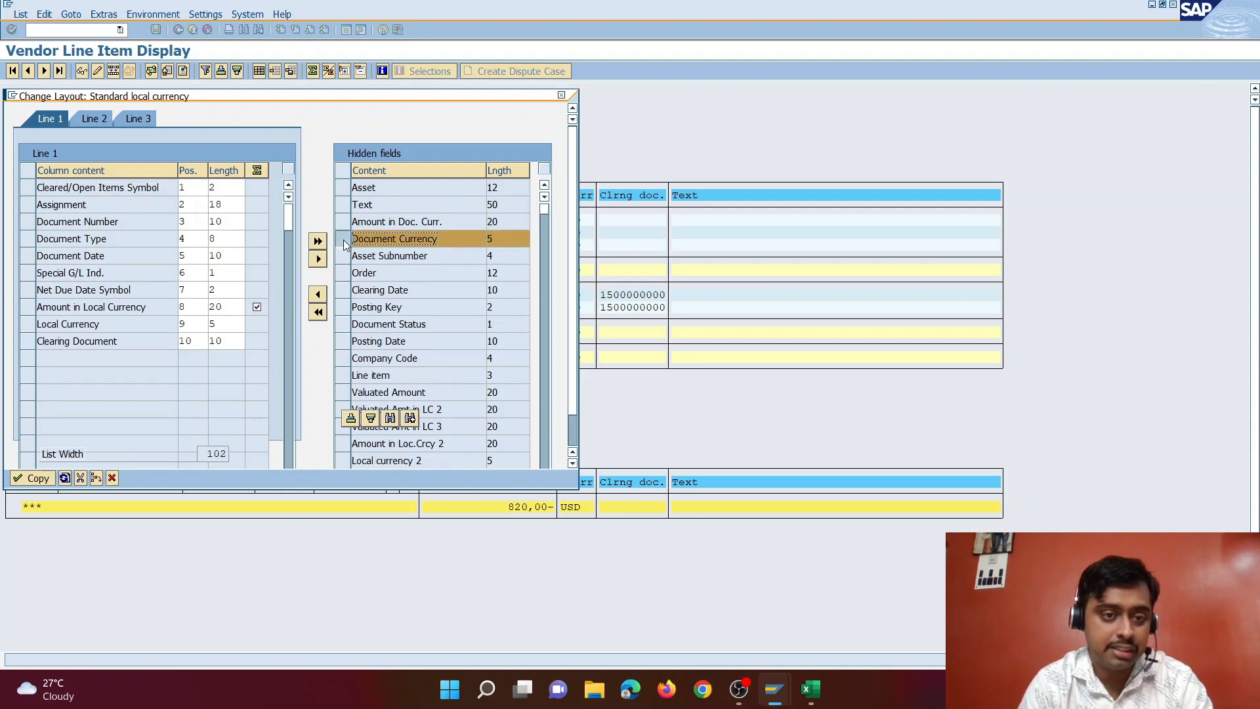
click(317, 294)
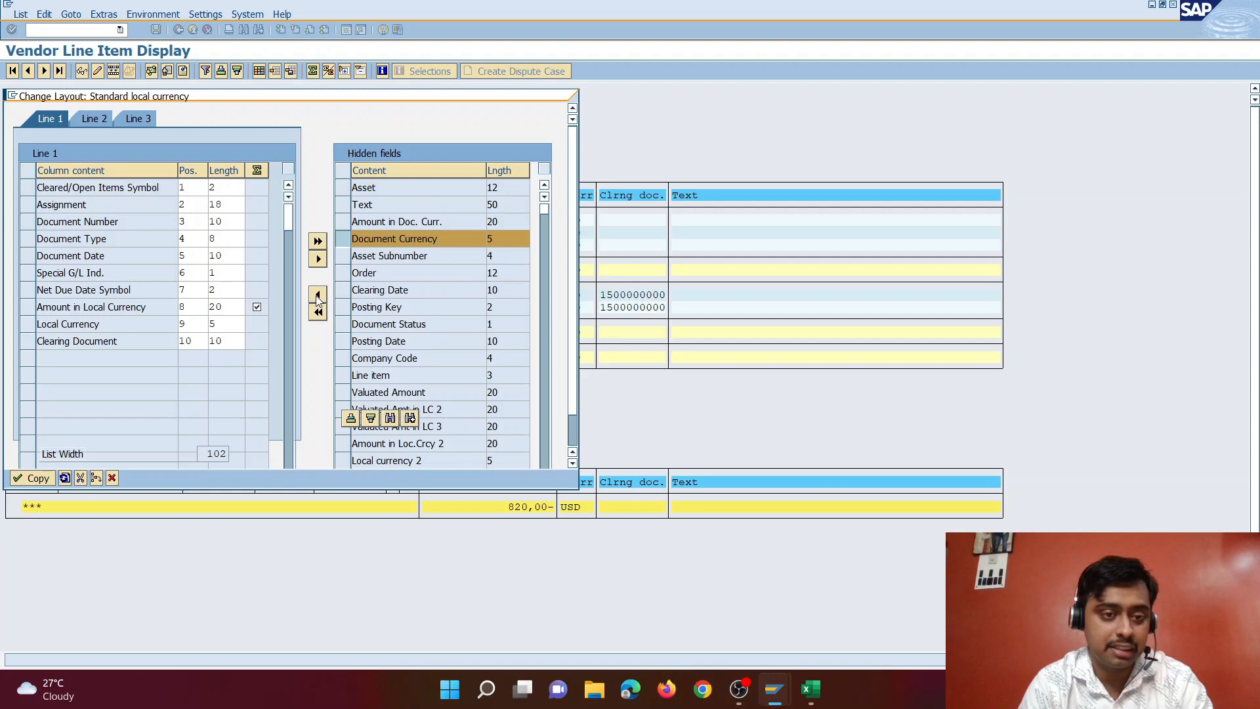
click(23, 483)
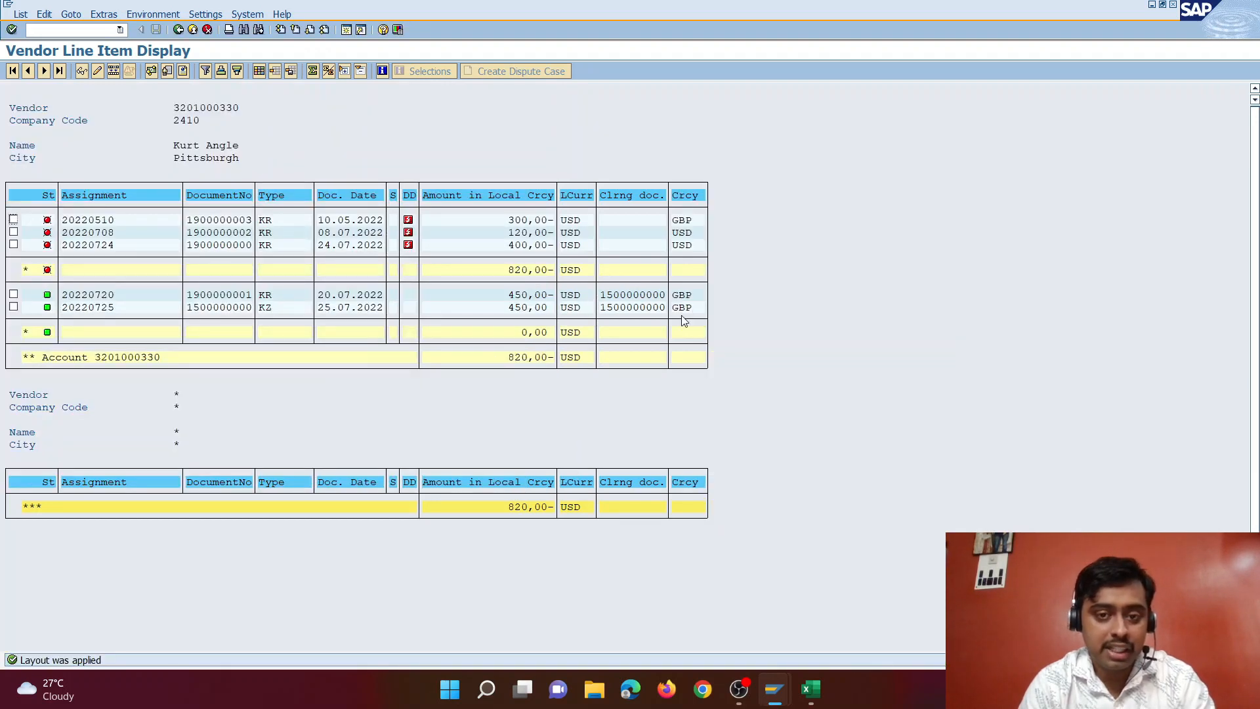
click(682, 221)
click(346, 220)
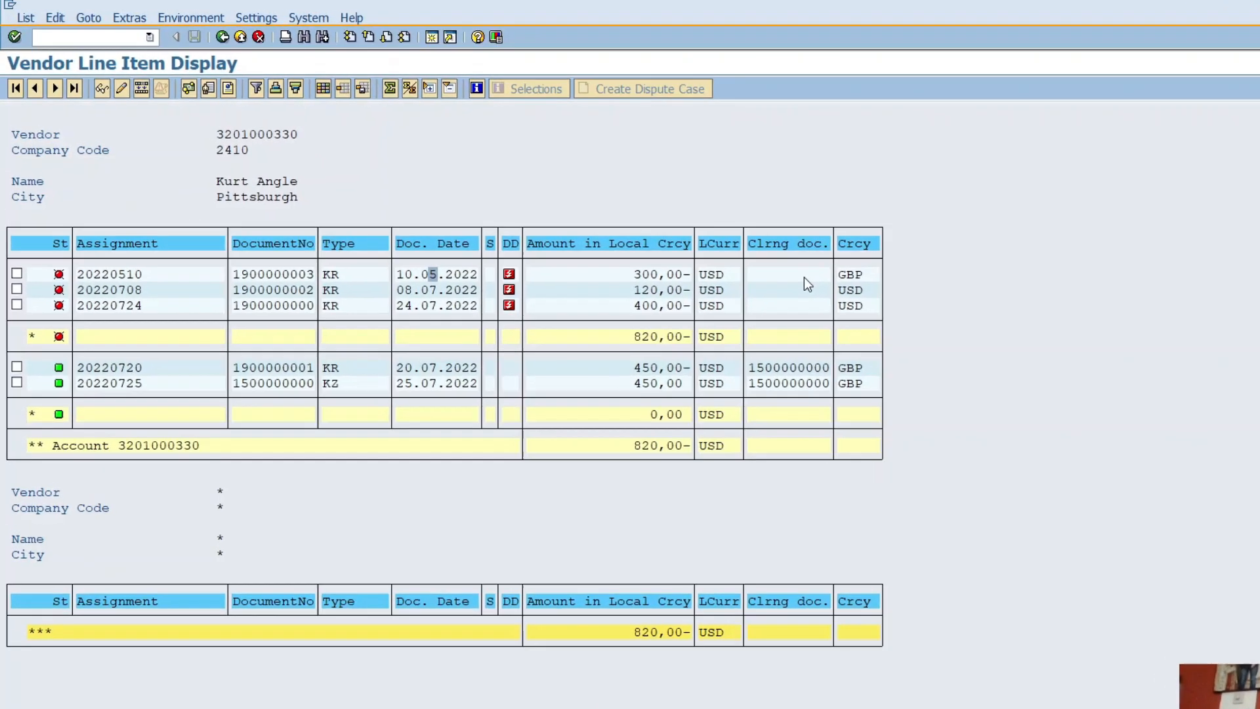
Step: Open the vendor invoice transaction FB60 in a new session
click(77, 36)
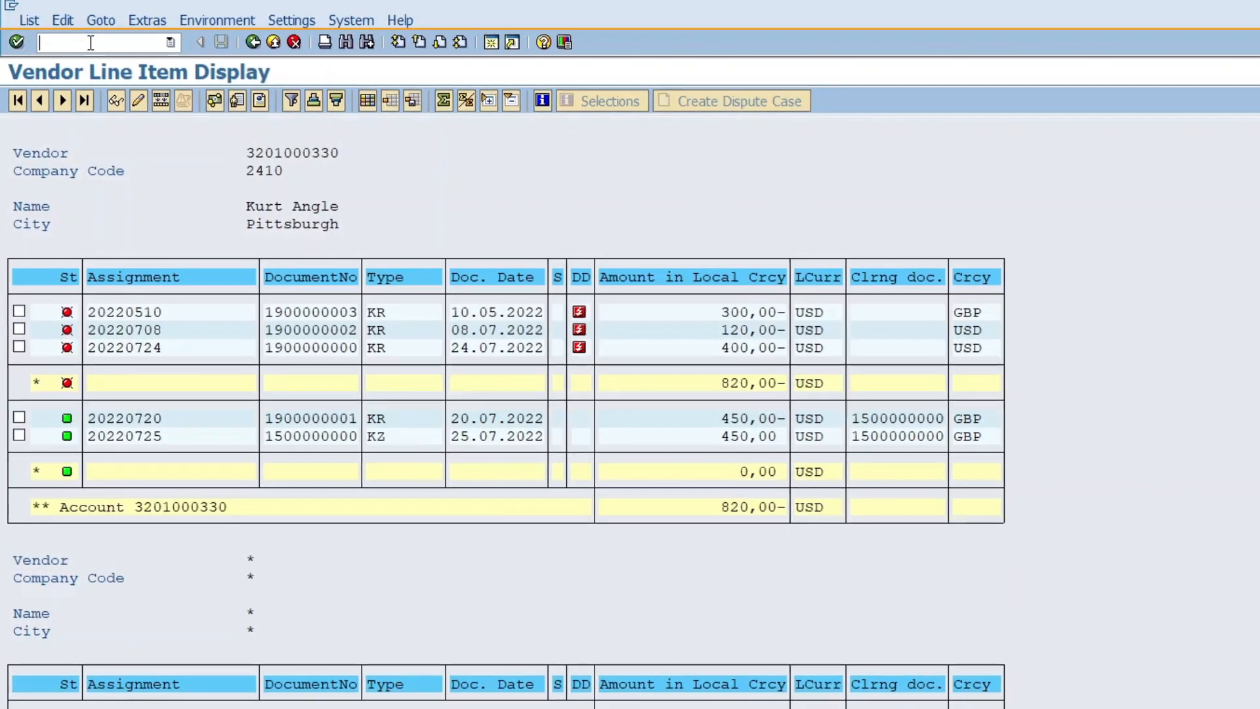
text(/ofb60)
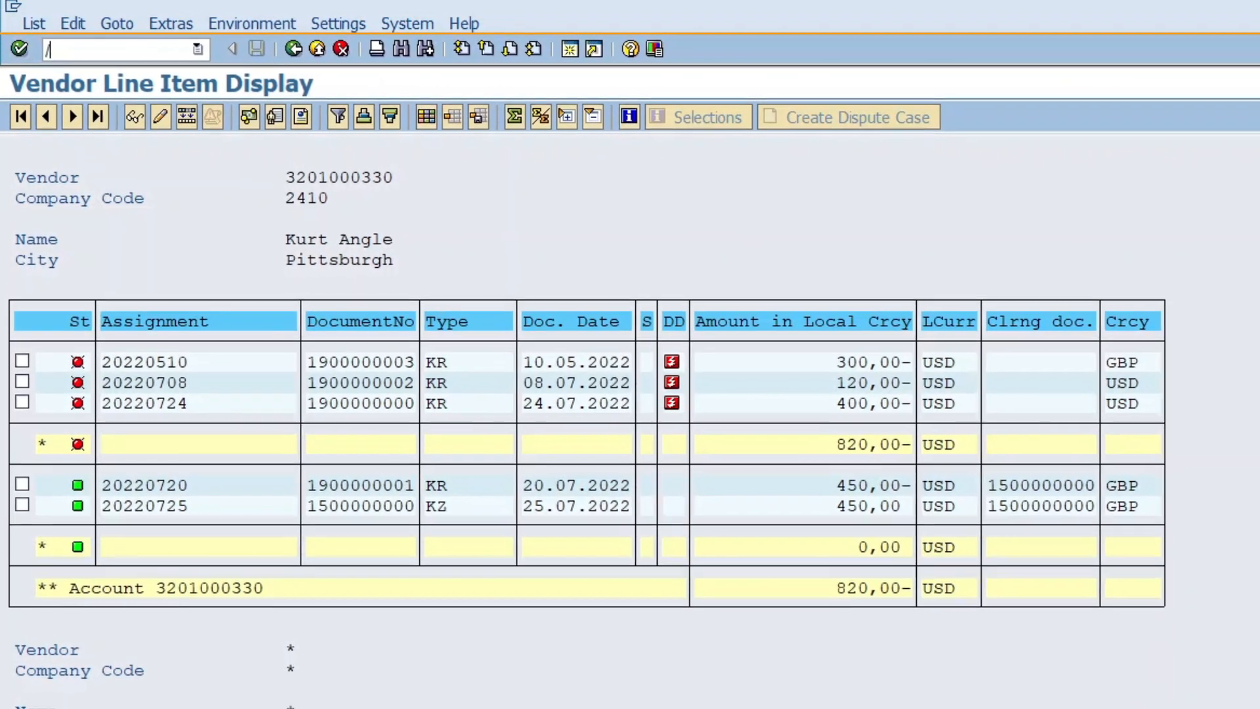
key(Return)
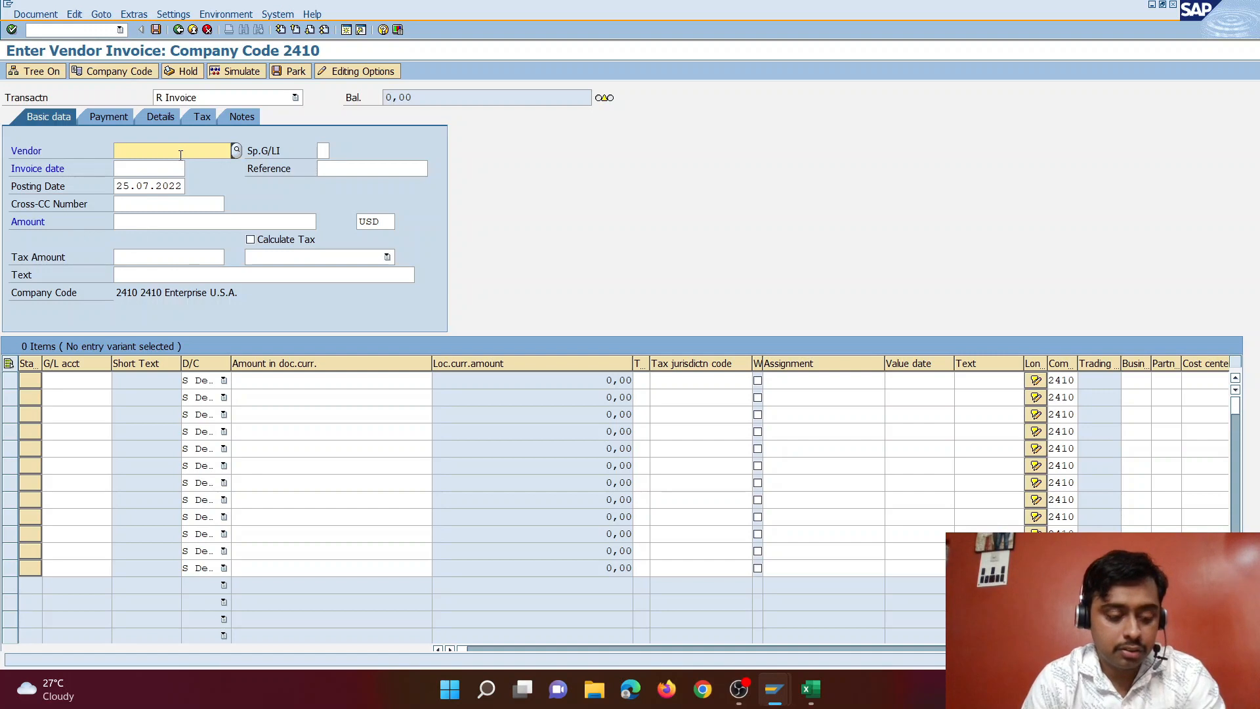
Step: Copy the vendor number from the line item display into the Vendor field of the new invoice
key(alt+Tab)
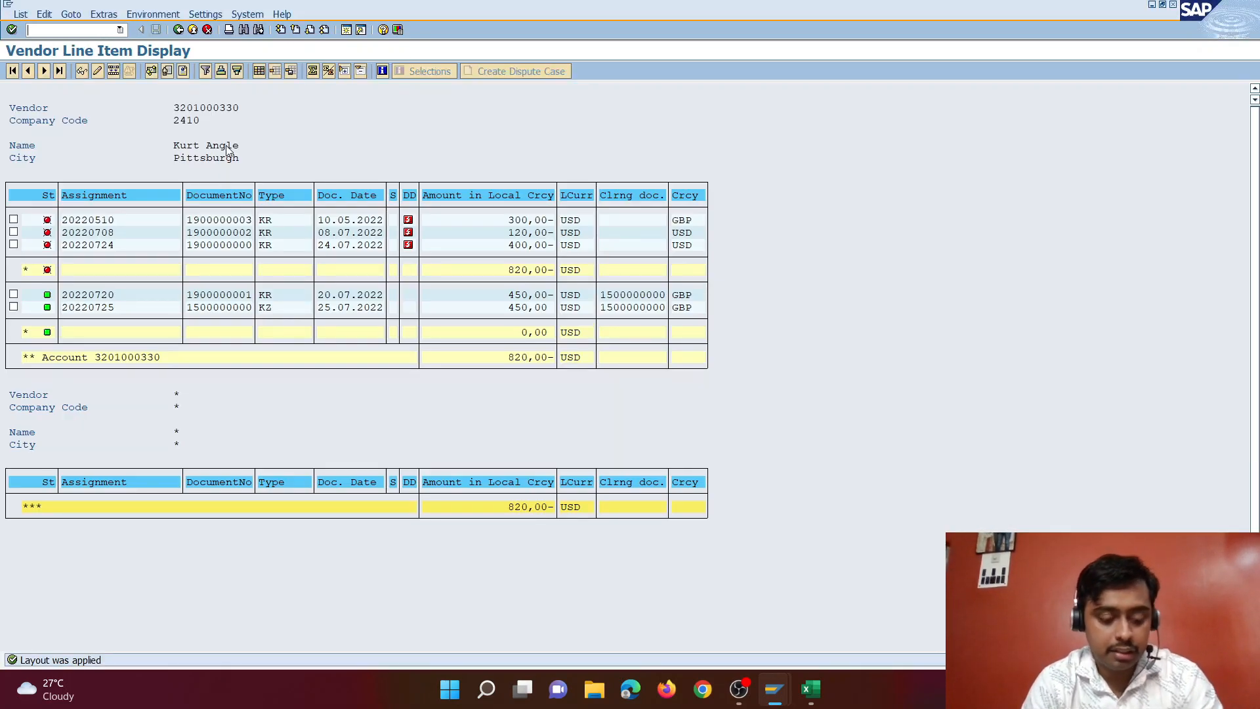
click(177, 107)
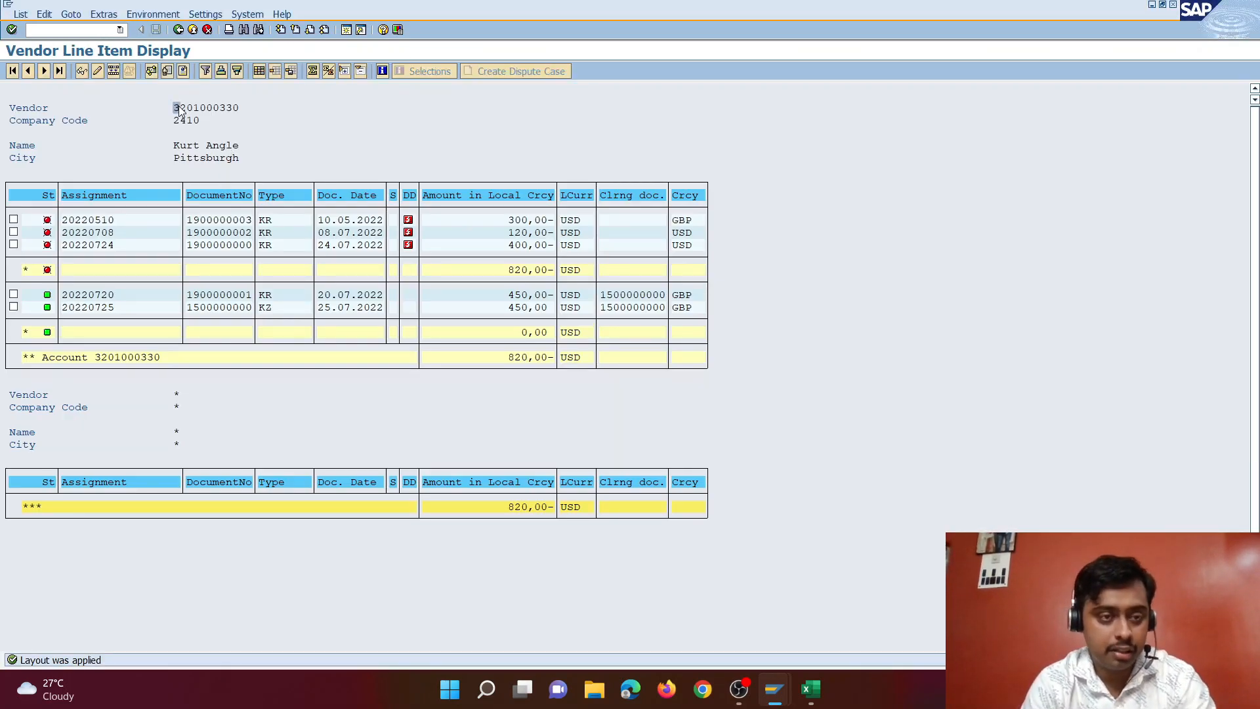
key(ctrl+y)
drag(172, 103, 242, 114)
key(ctrl+c)
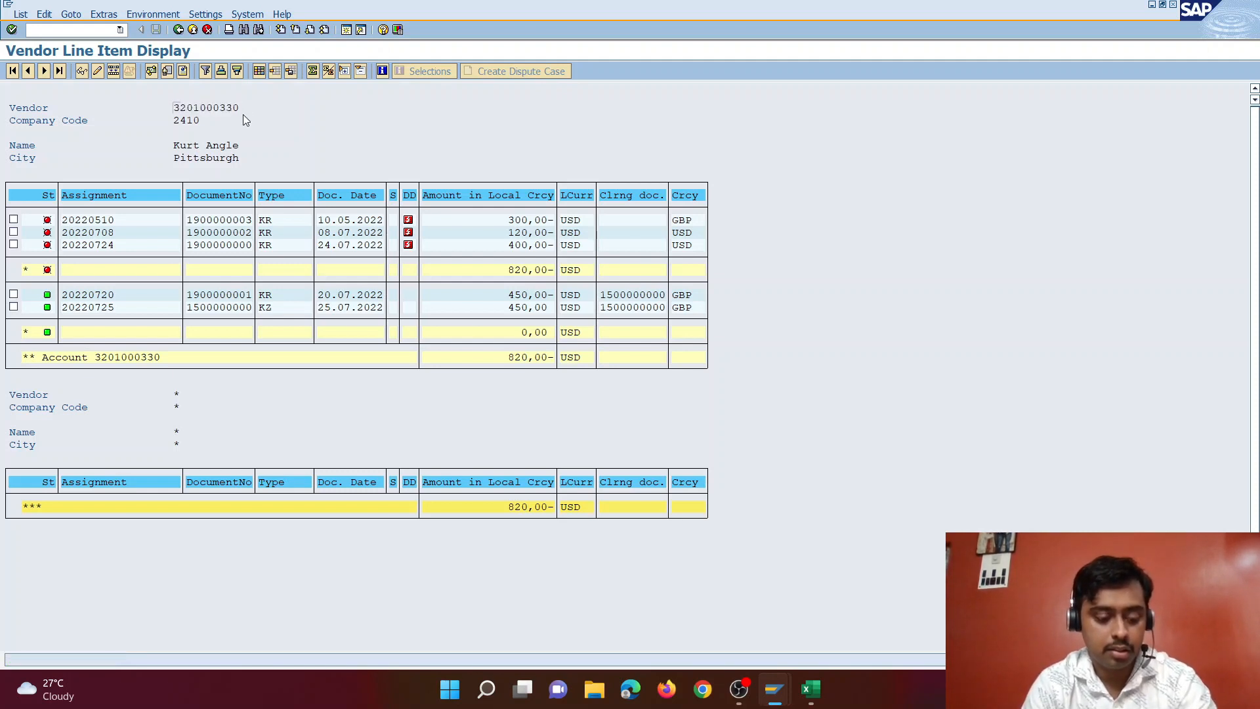
key(alt+Tab)
click(196, 151)
key(ctrl+v)
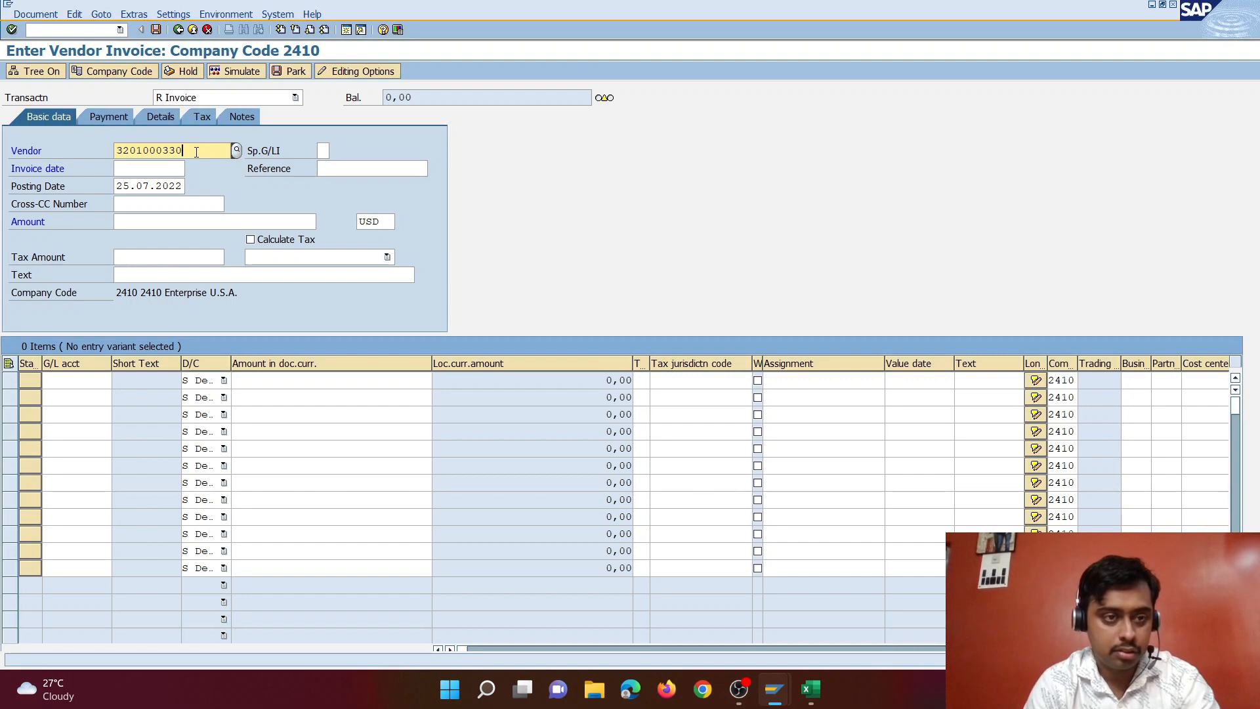
Step: Set the invoice date and the posting date to 10.07.2022
click(173, 169)
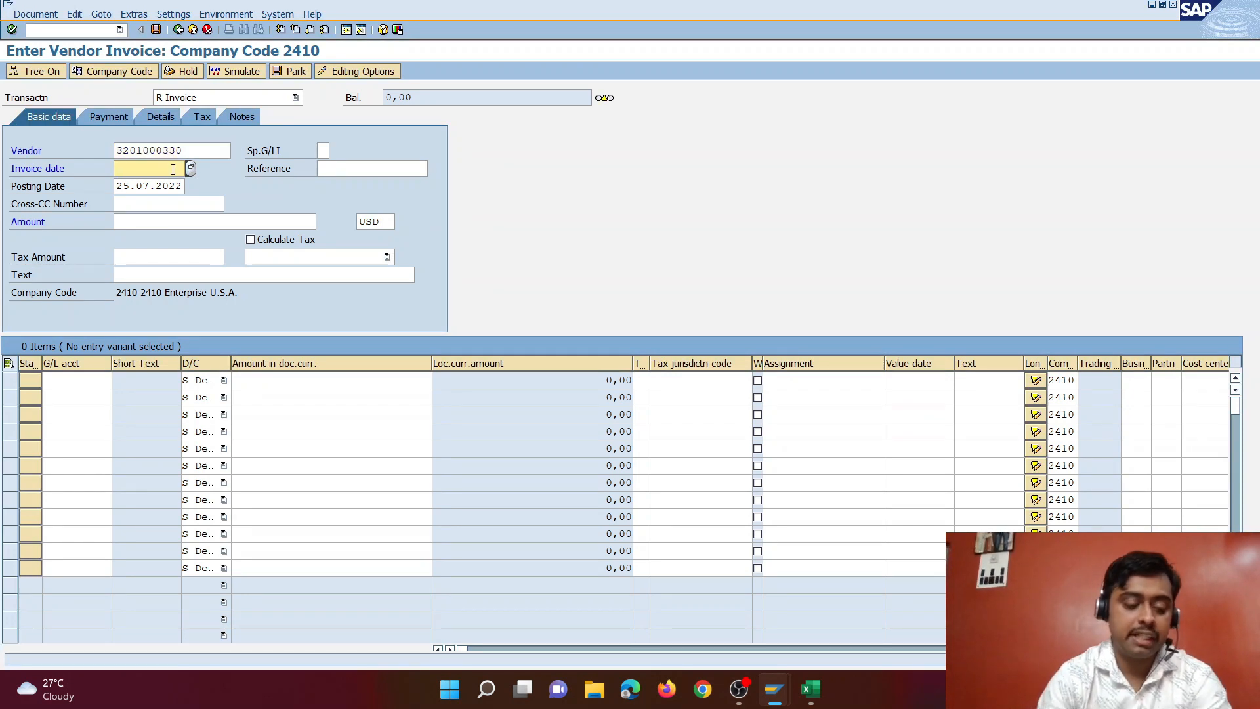
text(10)
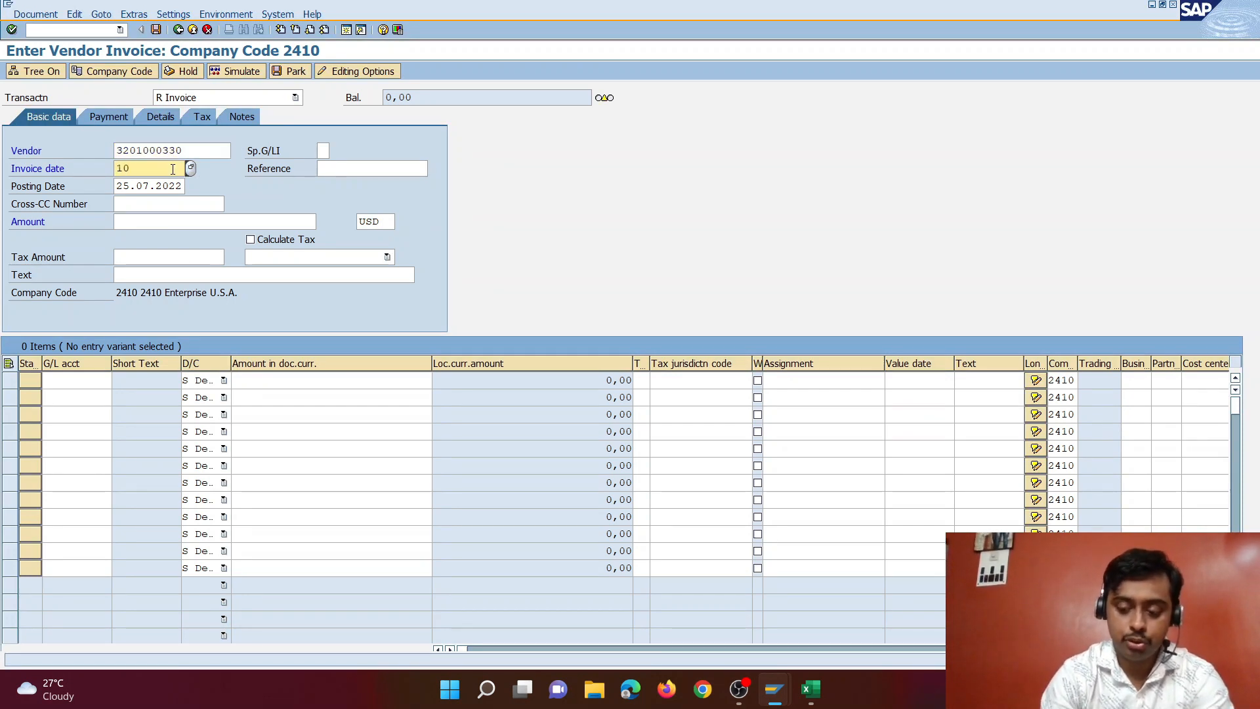
text(.07.2022)
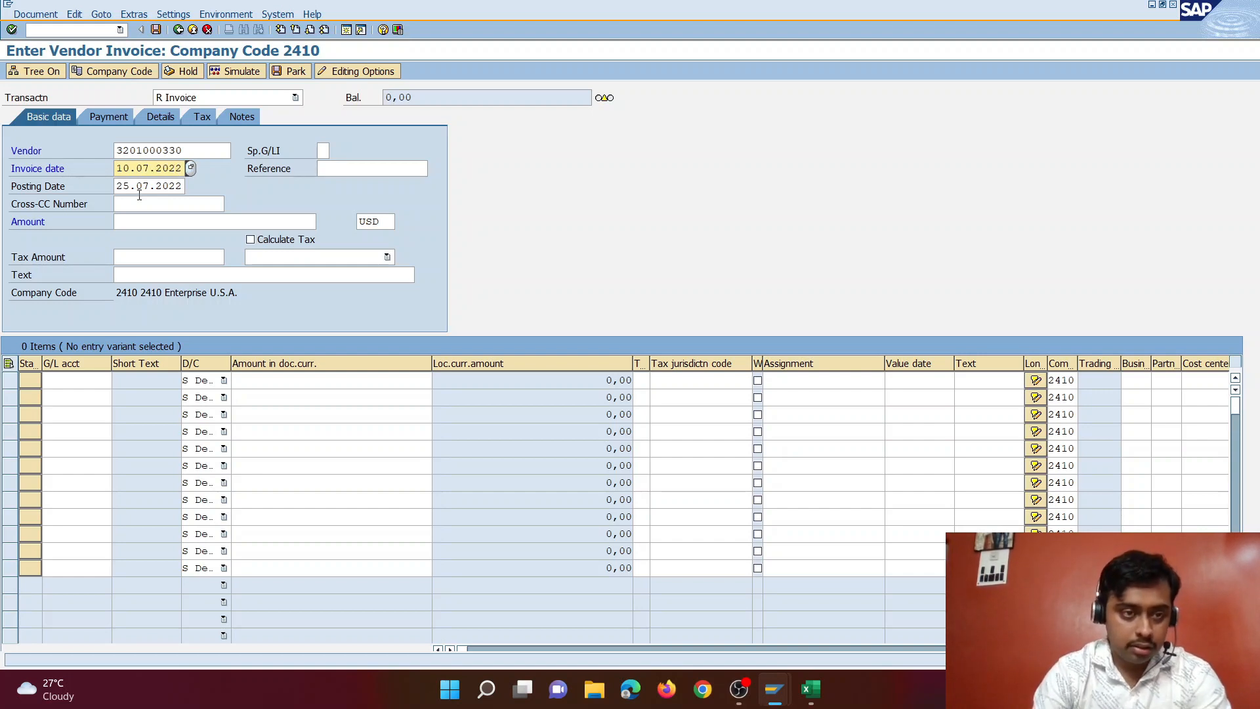
drag(130, 190, 104, 194)
text(10)
Step: Enter the reference "GBP inv1" and an invoice amount of 200 in currency GBP
click(347, 167)
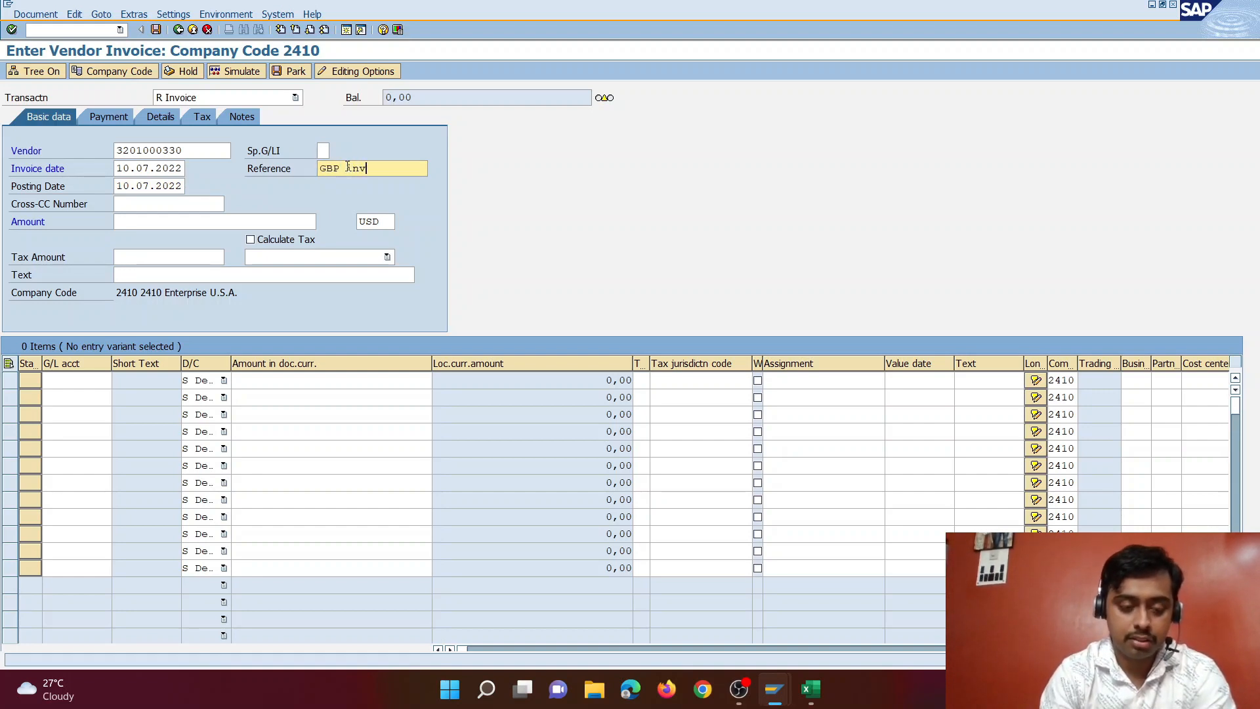
drag(382, 222, 320, 224)
text(GBP)
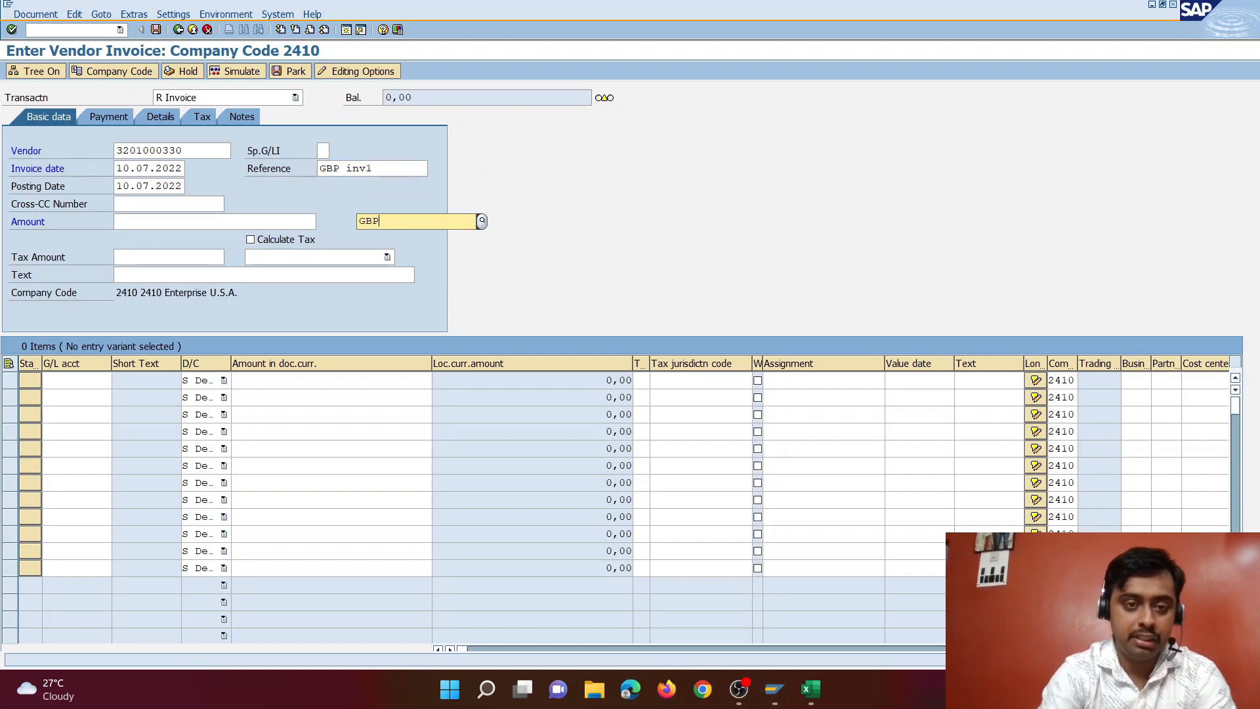
key(Return)
click(205, 220)
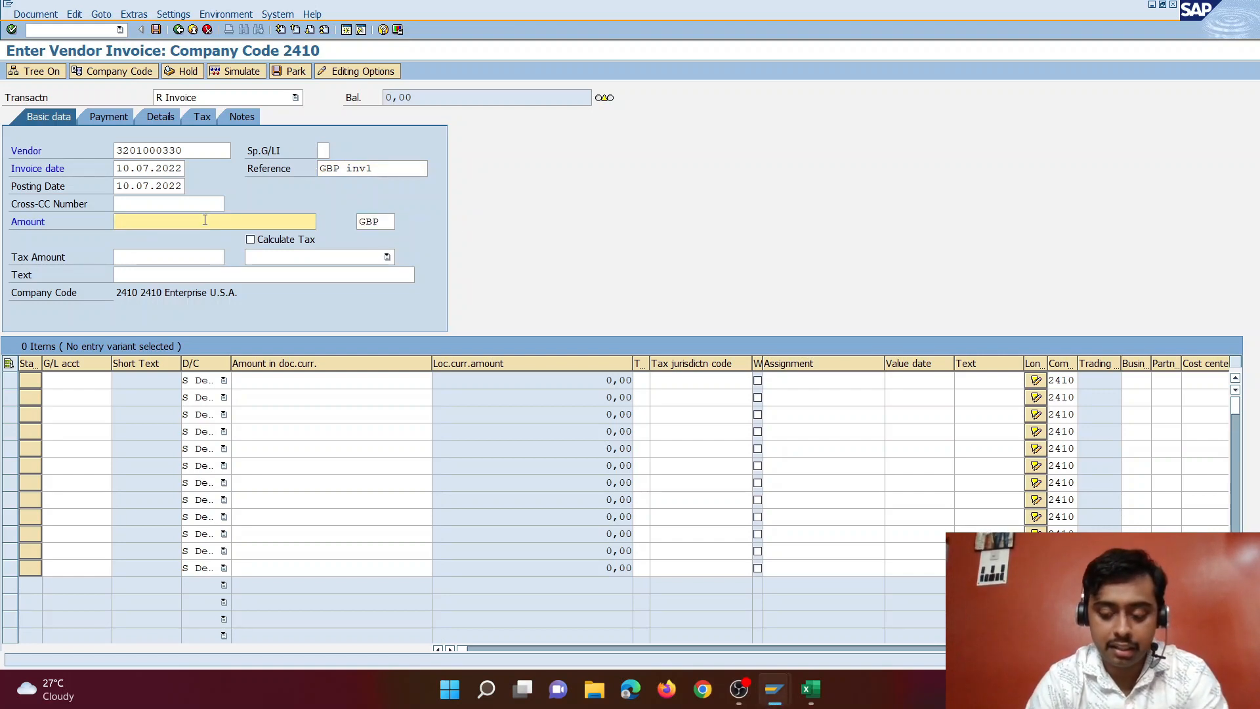
Step: Fill the first invoice item with G/L account 660000 and * as its amount in document currency
click(79, 382)
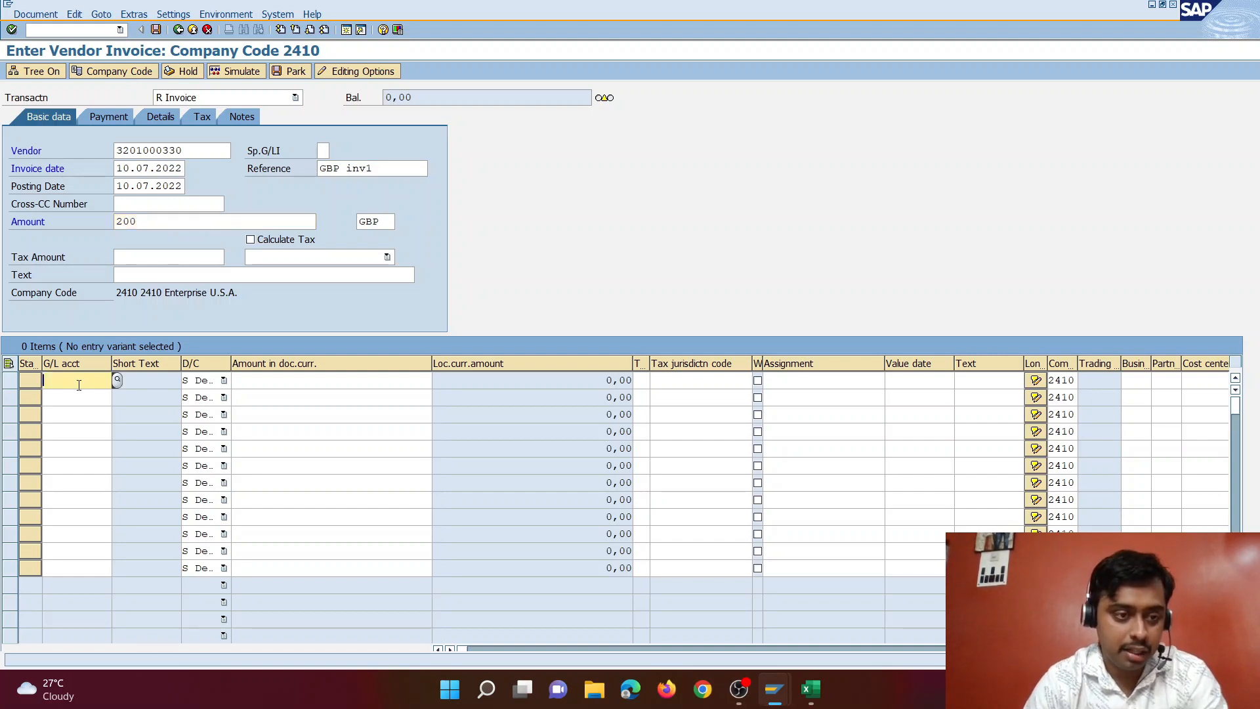
click(78, 385)
click(89, 399)
click(275, 383)
text(*)
Step: Assign cost center 2409OP to the 660000 item and post the vendor invoice
key(Tab)
key(Tab)
key(Tab)
key(Tab)
key(Tab)
key(Tab)
key(Tab)
key(Tab)
key(Tab)
key(Tab)
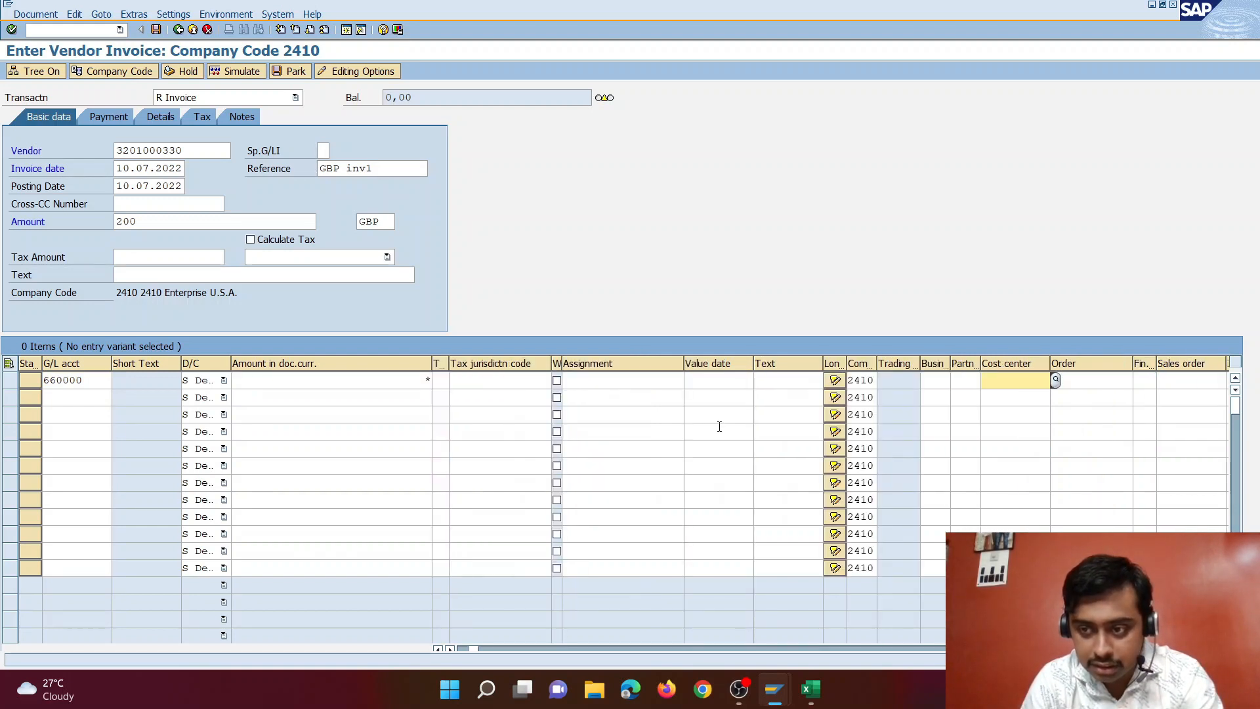
click(1056, 381)
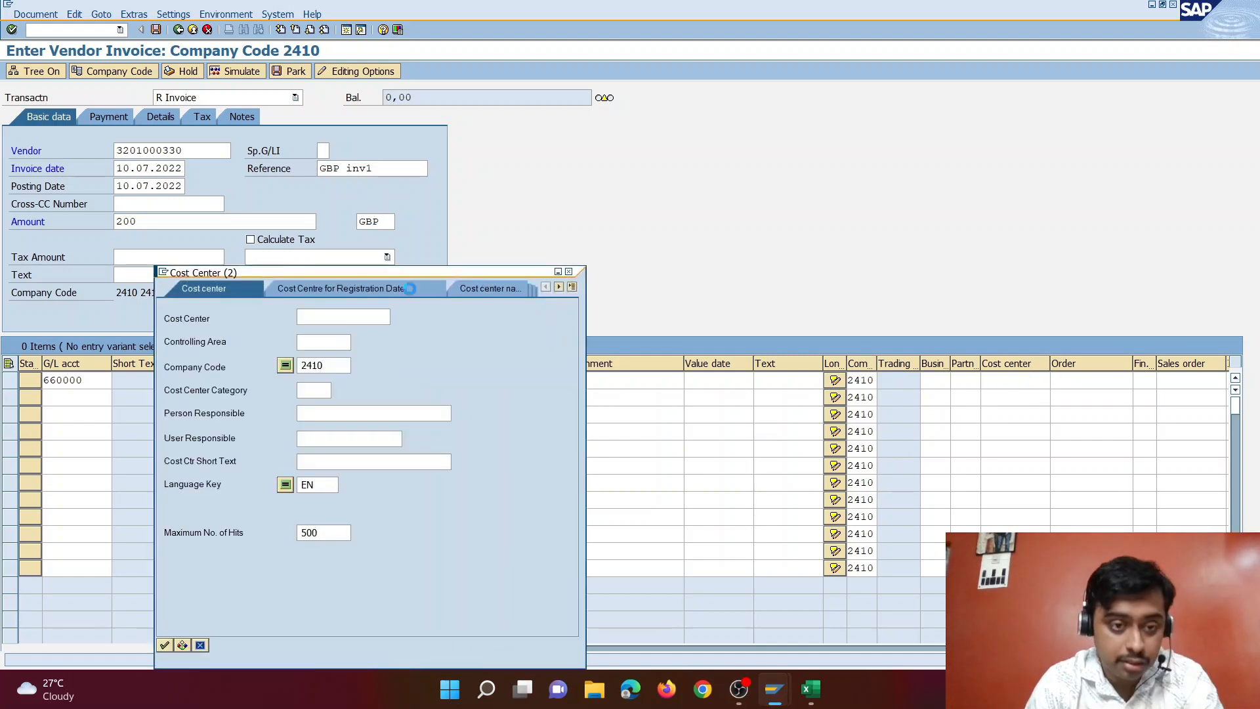
click(165, 646)
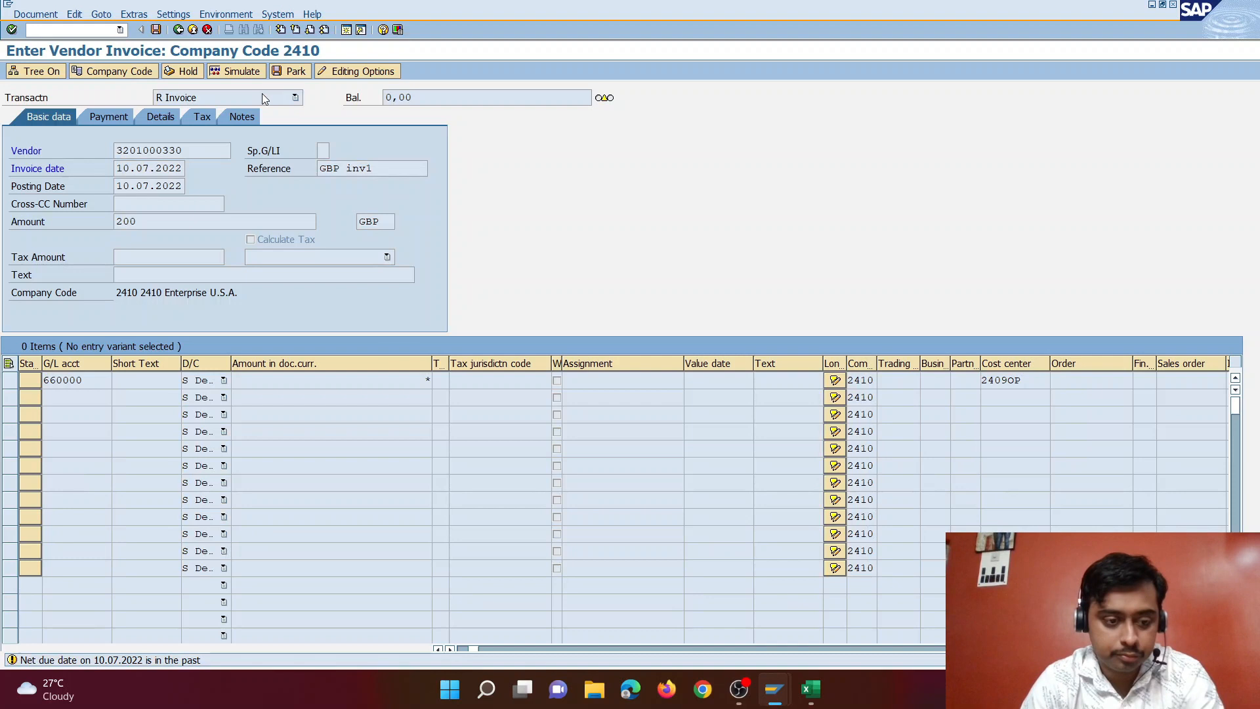
click(156, 30)
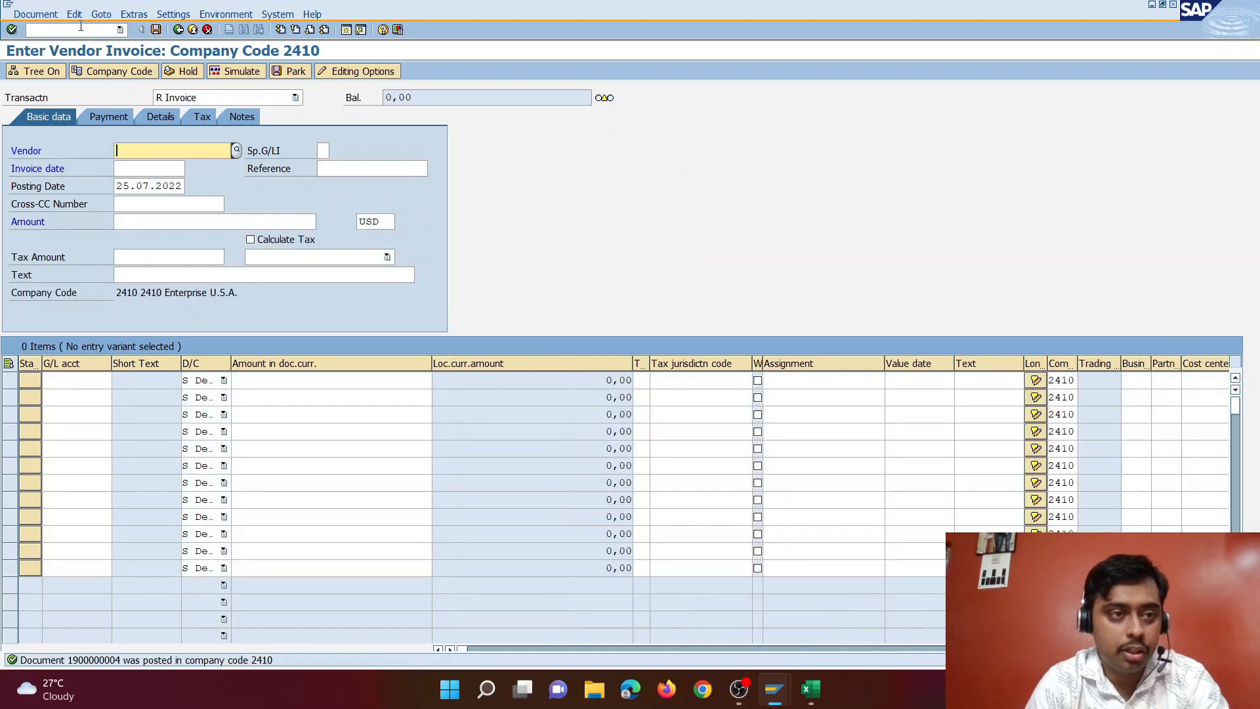
Step: Switch to the Vendor Line Item Display and refresh the list so it includes the newly posted invoice
mouse_move(779, 689)
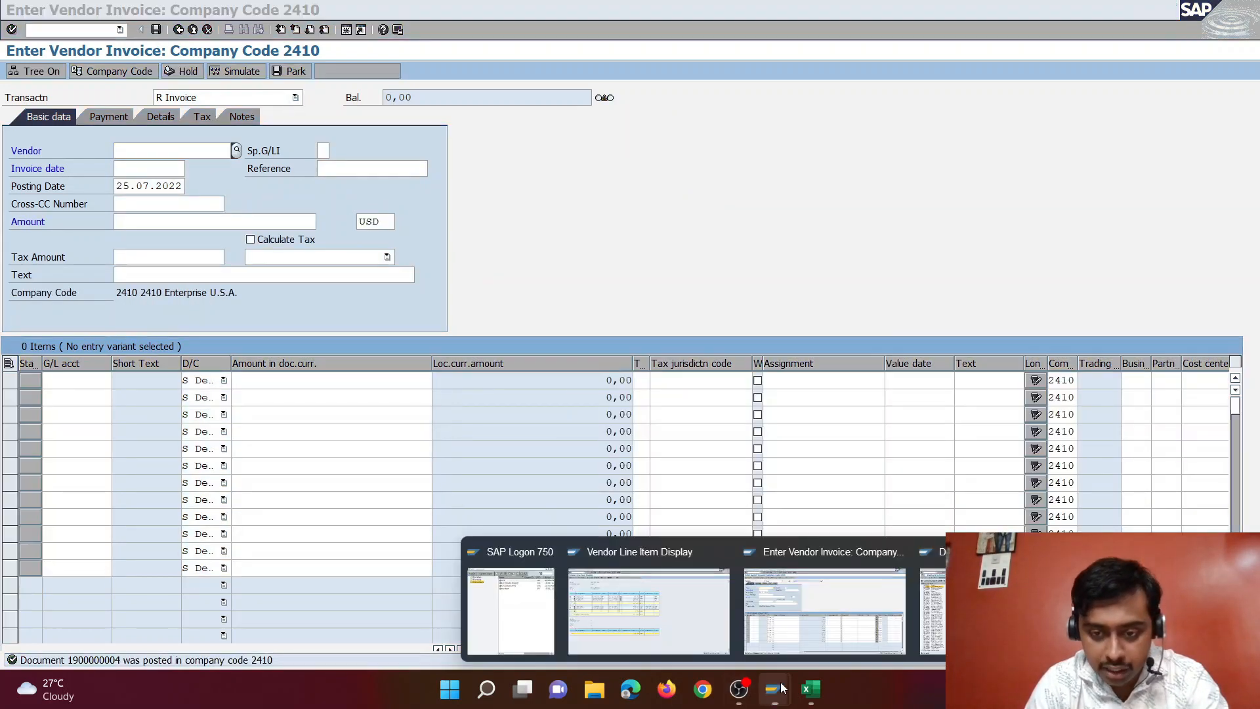
click(682, 620)
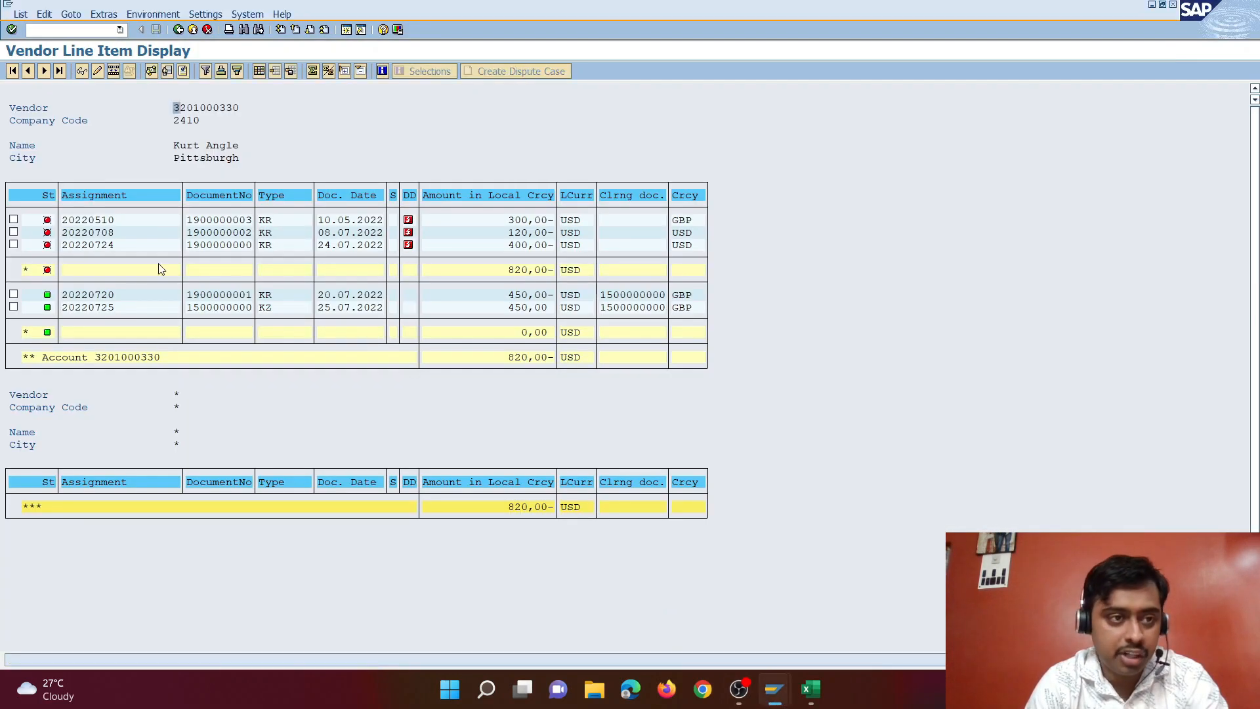
click(20, 14)
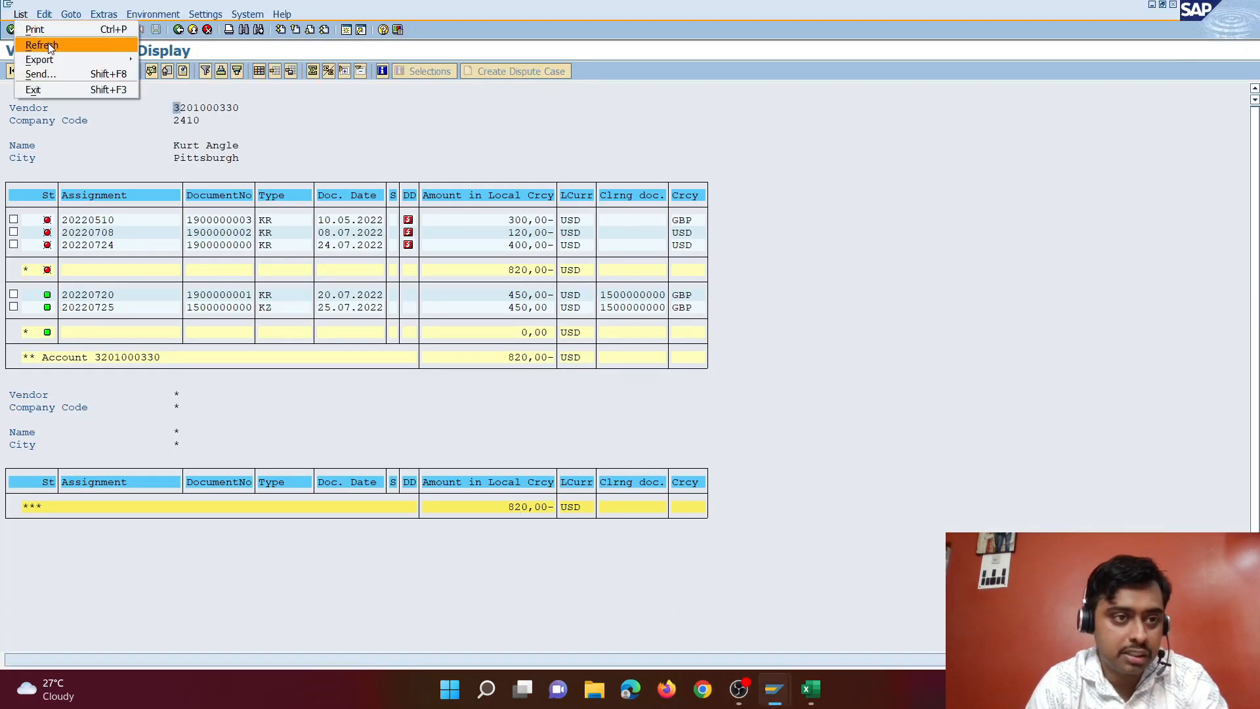
click(52, 44)
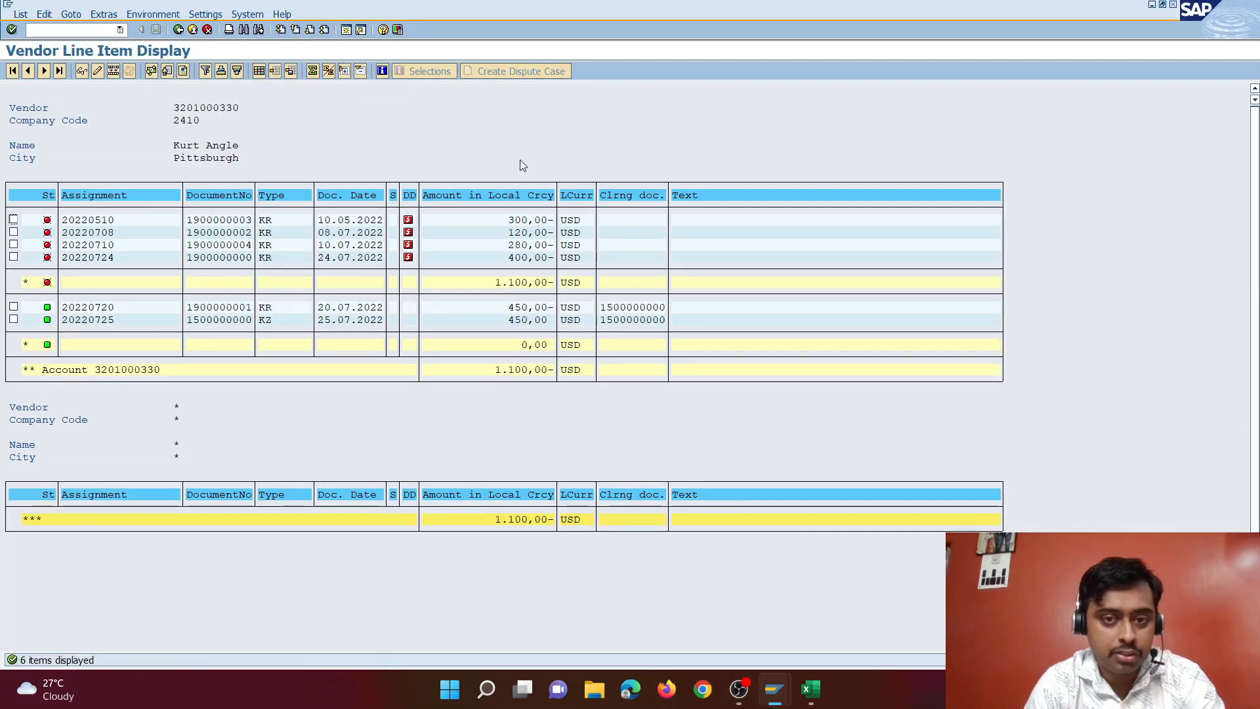
Step: Change the line item layout by hiding the Text column and adding the Document Currency column
click(259, 71)
click(34, 359)
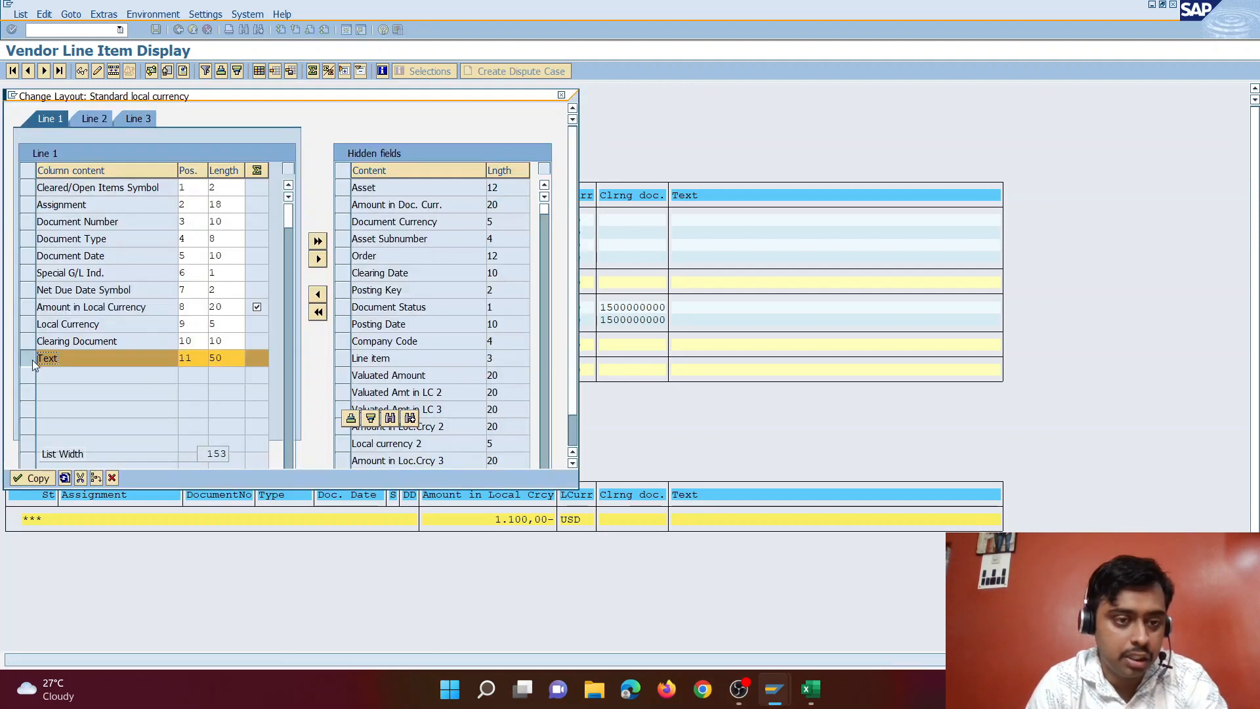
click(320, 260)
click(343, 239)
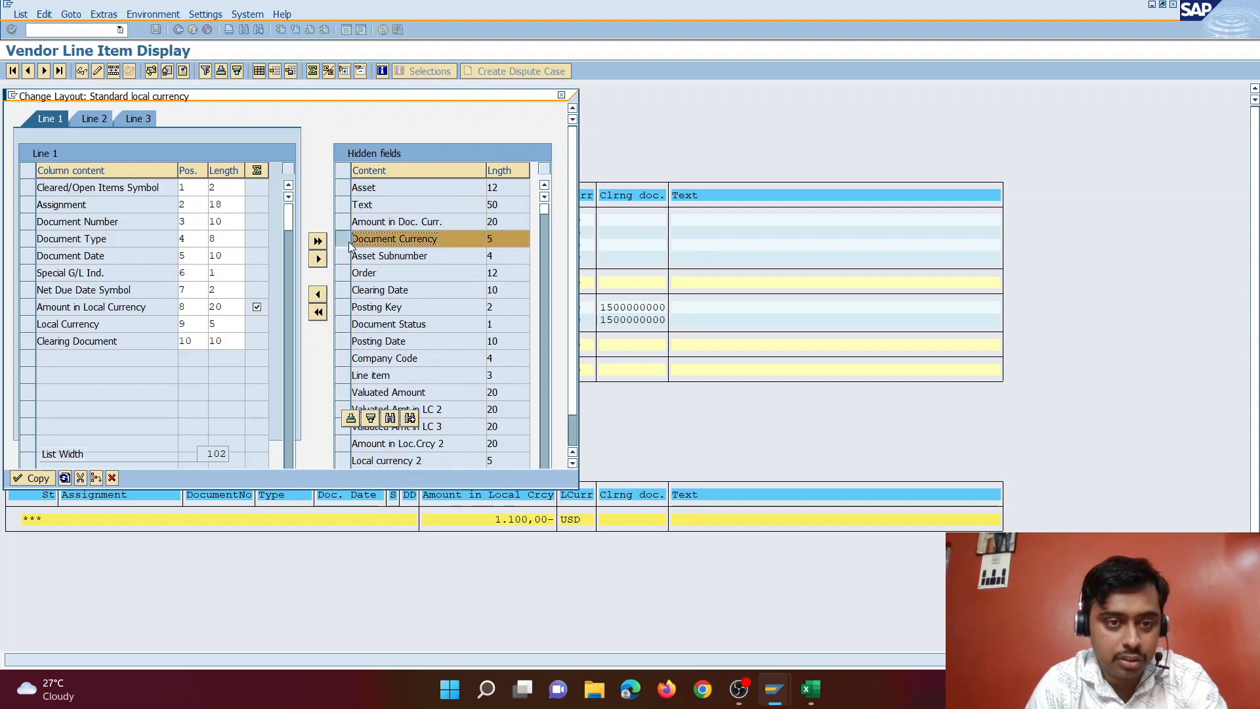
click(318, 295)
click(36, 479)
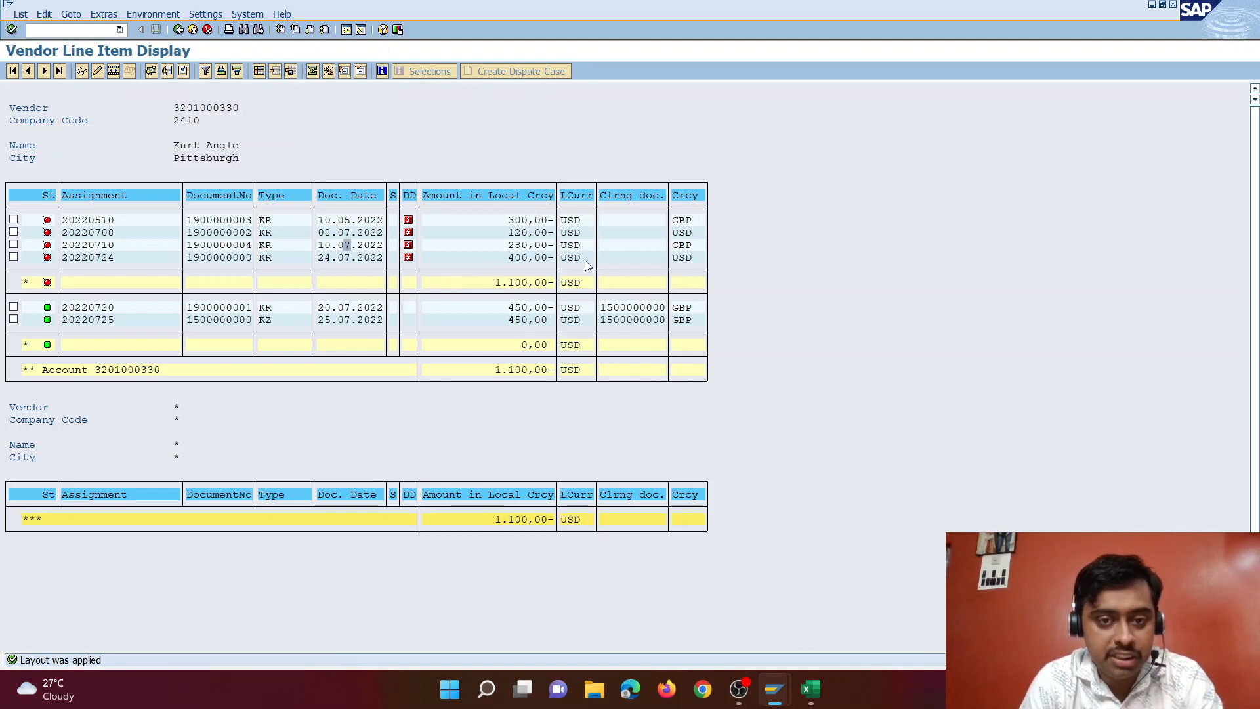
Step: Open the vendor invoice dated 10.07.2022 and check the exchange rate in its document header
double_click(223, 245)
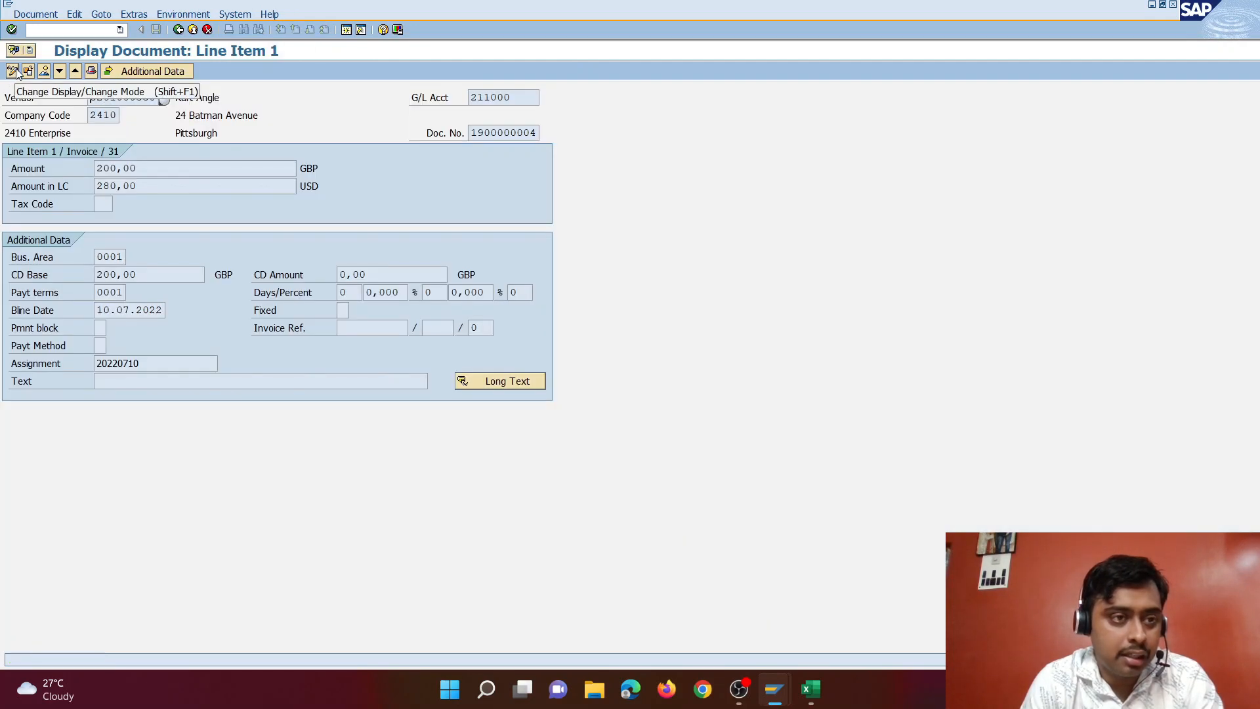
click(90, 72)
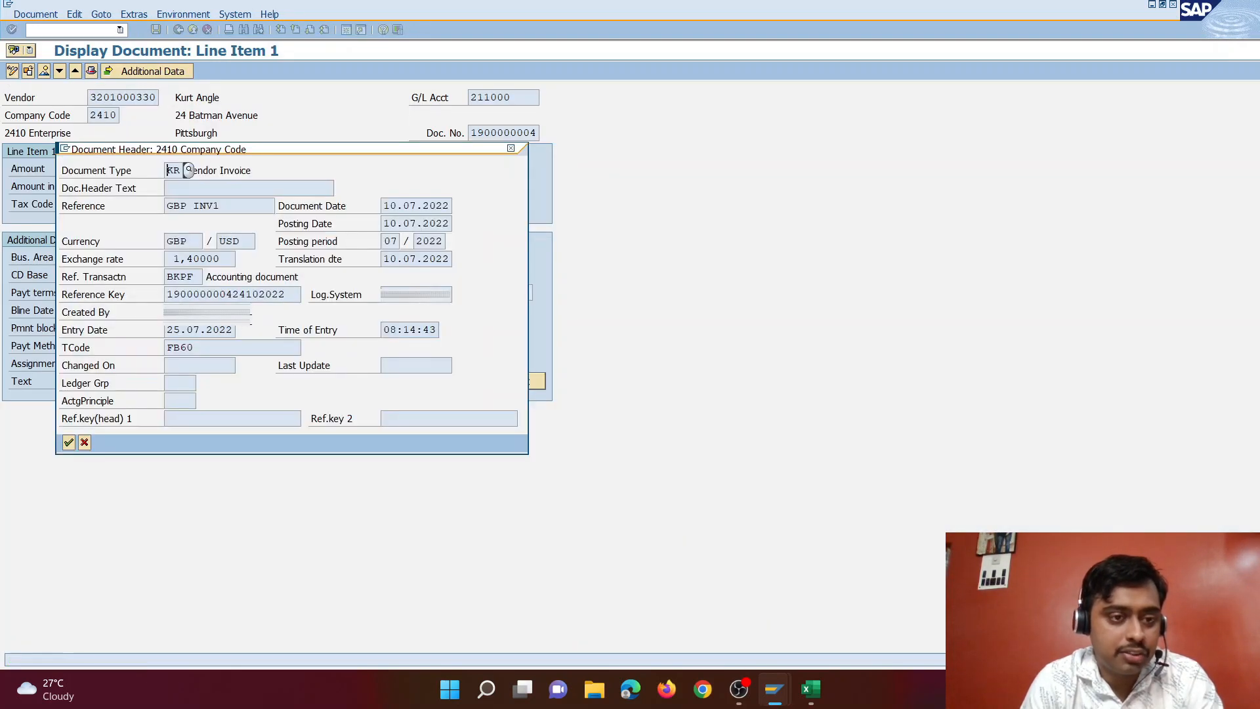
drag(226, 261, 158, 277)
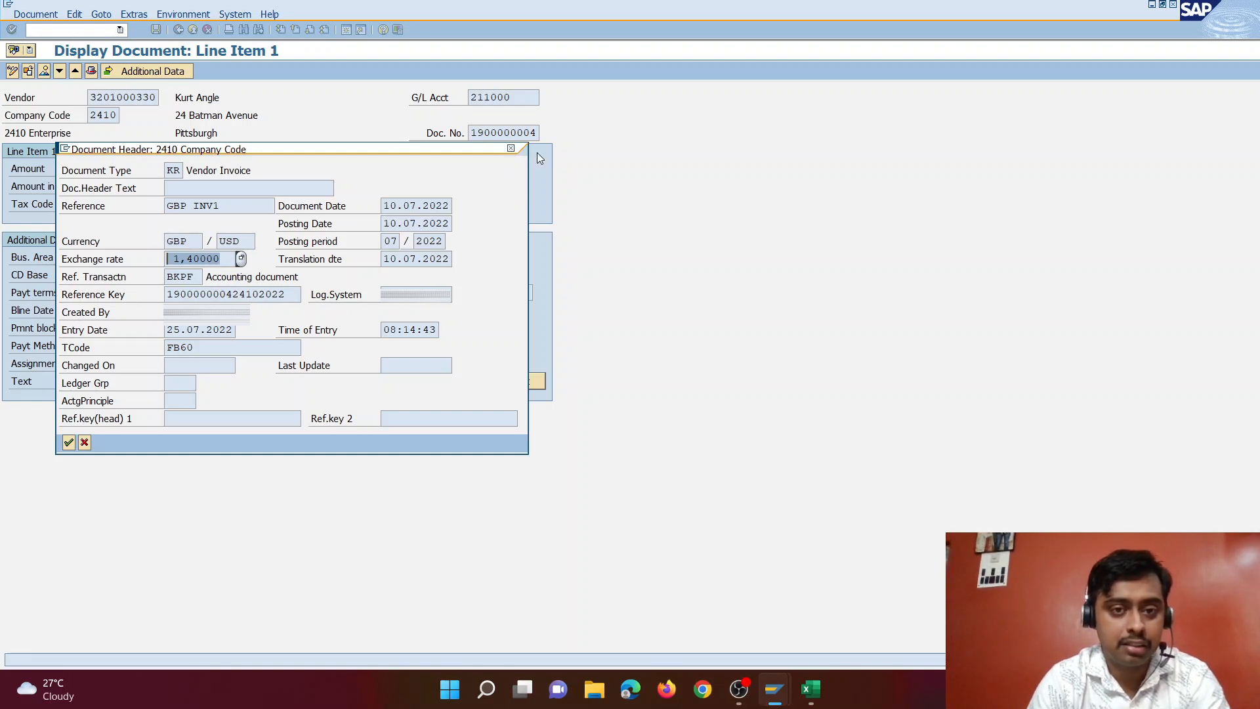
click(511, 148)
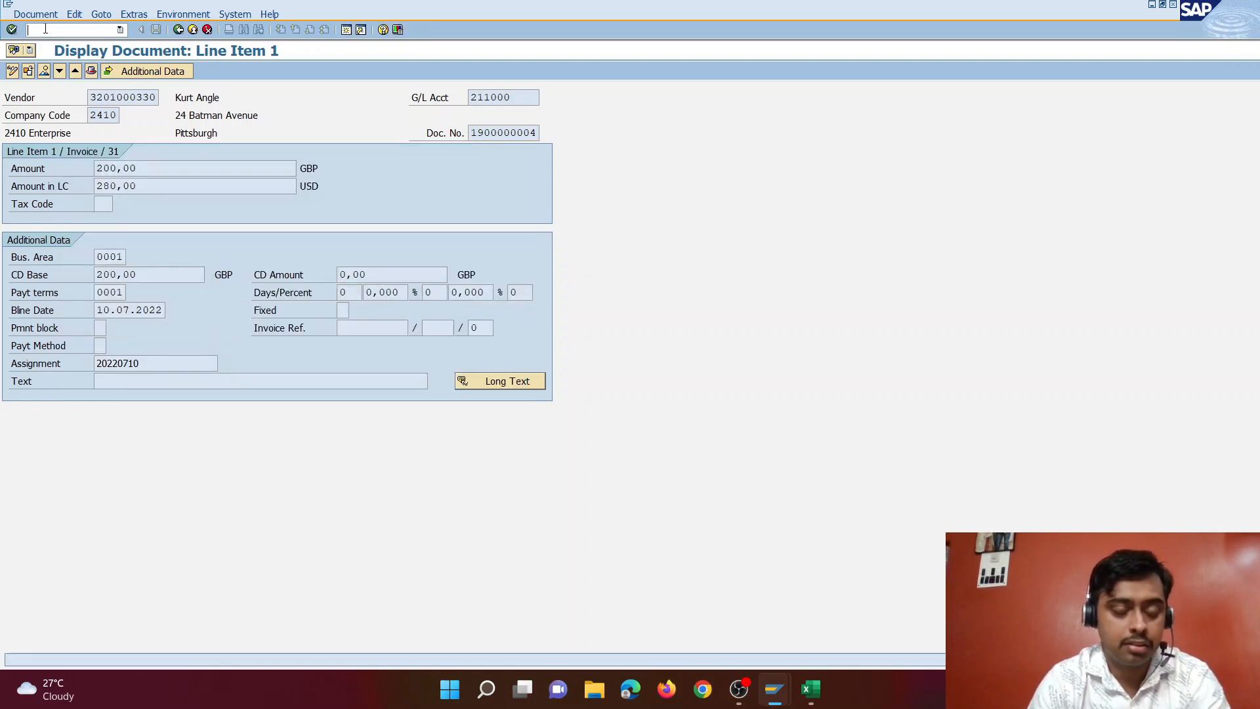
Step: Open the currency exchange rates table, transaction OB08, in a new session
click(45, 32)
text(/oob08)
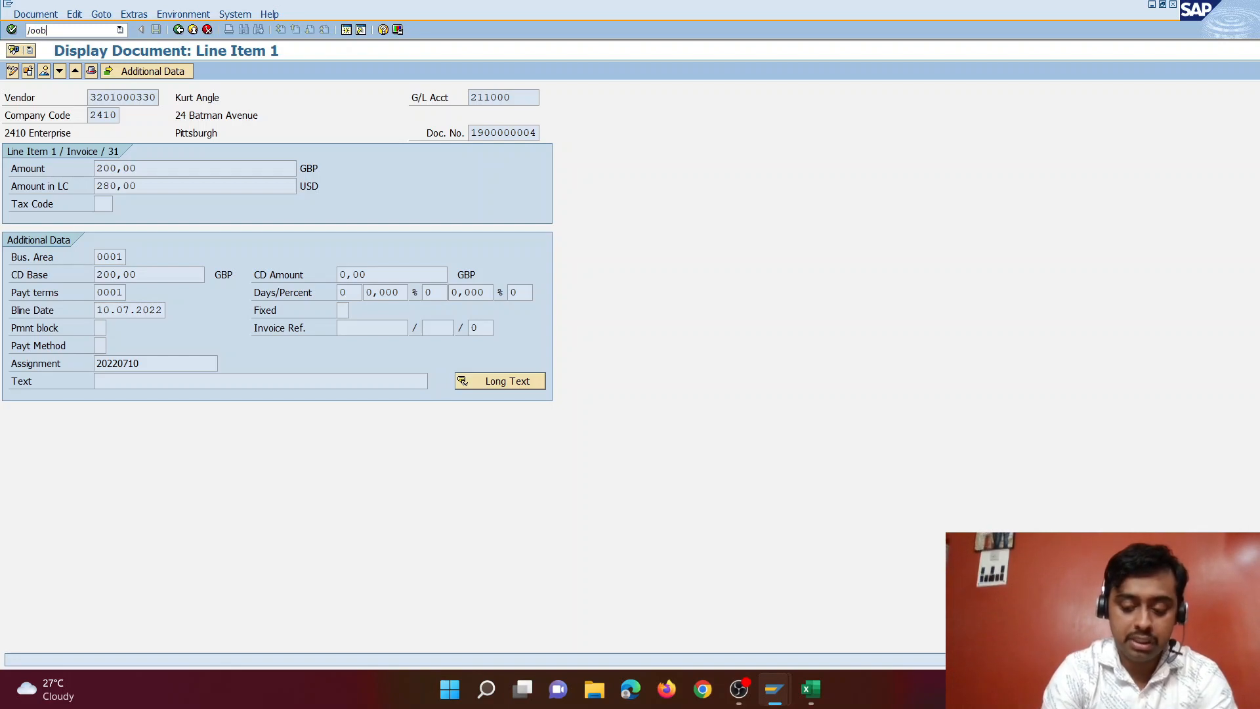
key(Return)
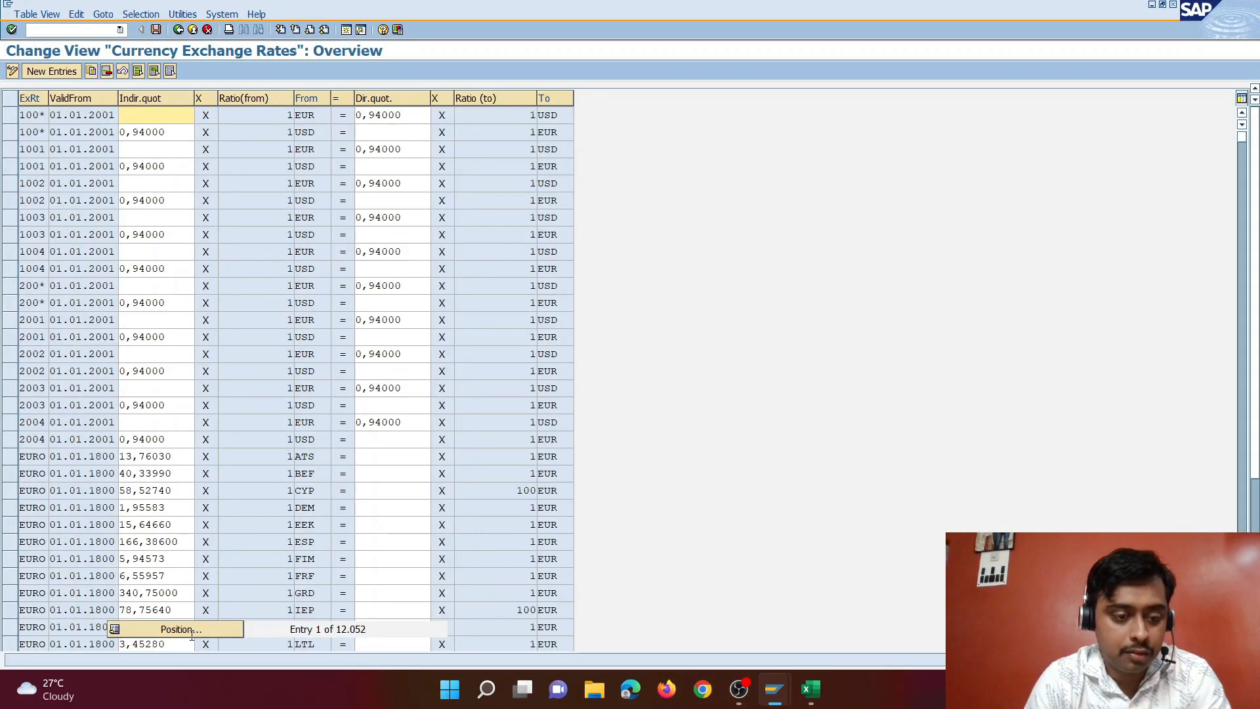
click(192, 630)
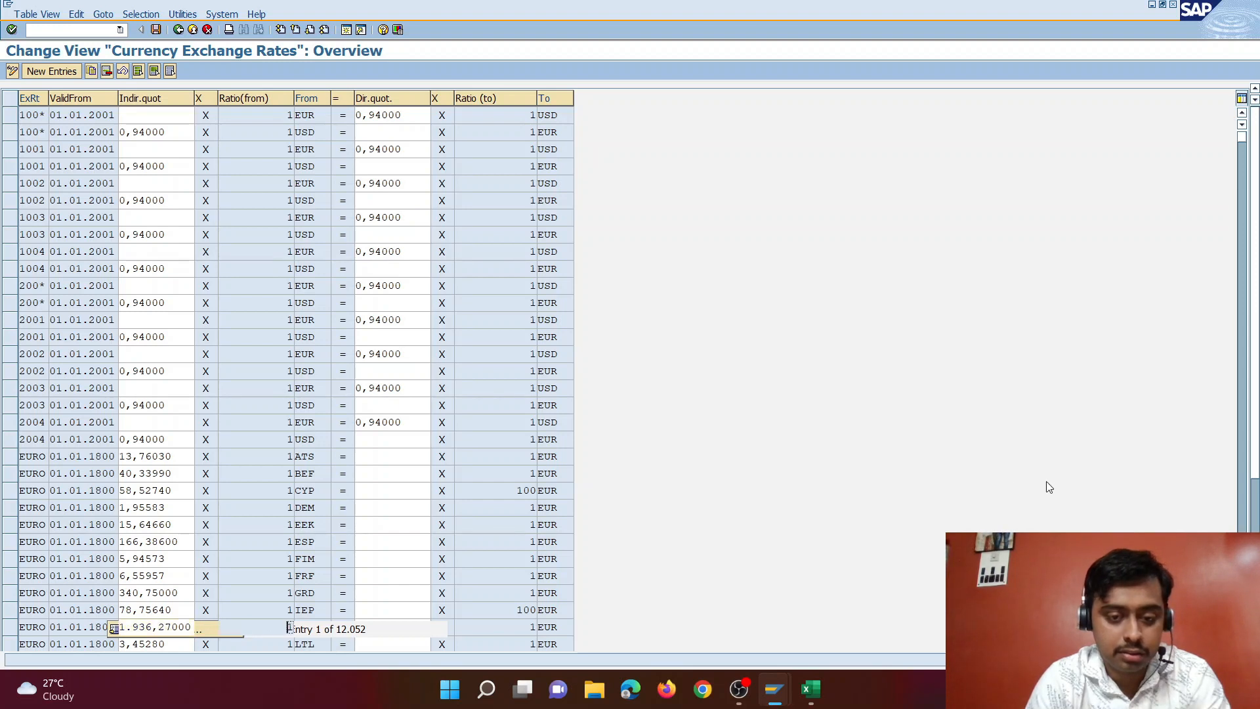
key(Return)
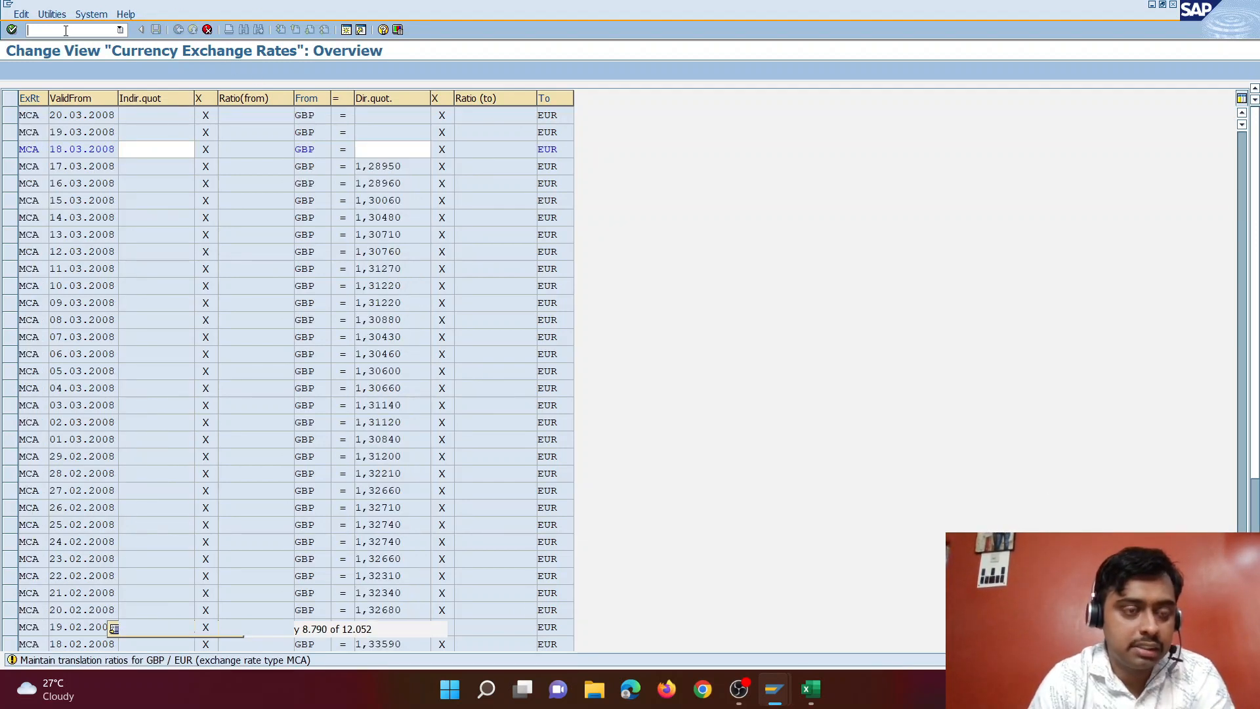
text(/nob)
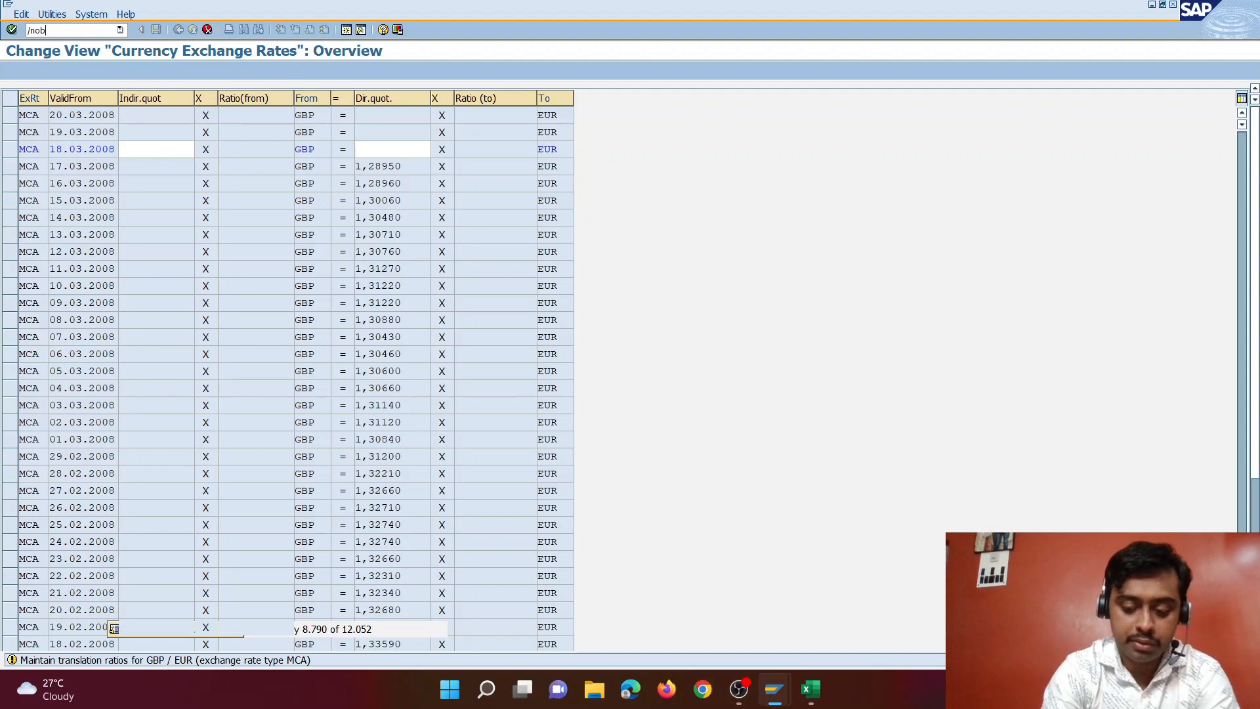
key(Return)
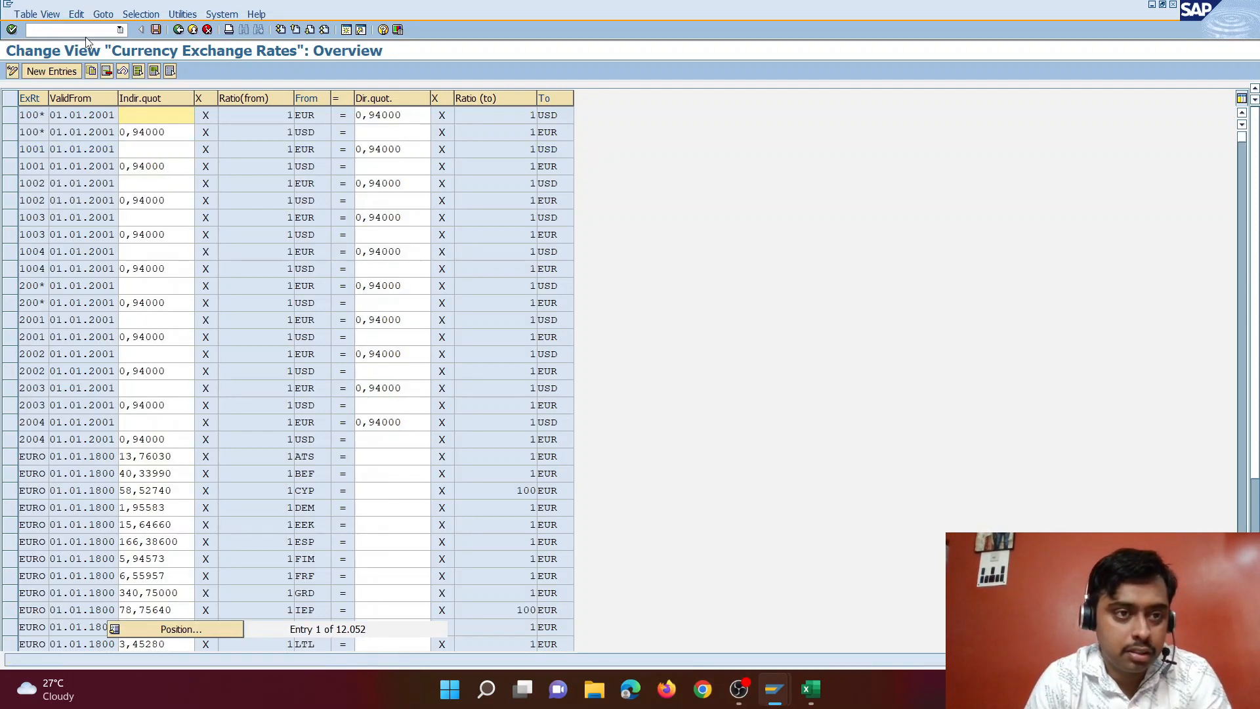
Step: Show the exchange rates in list output and start a filter on exchange rate type, from currency and to-currency
click(229, 30)
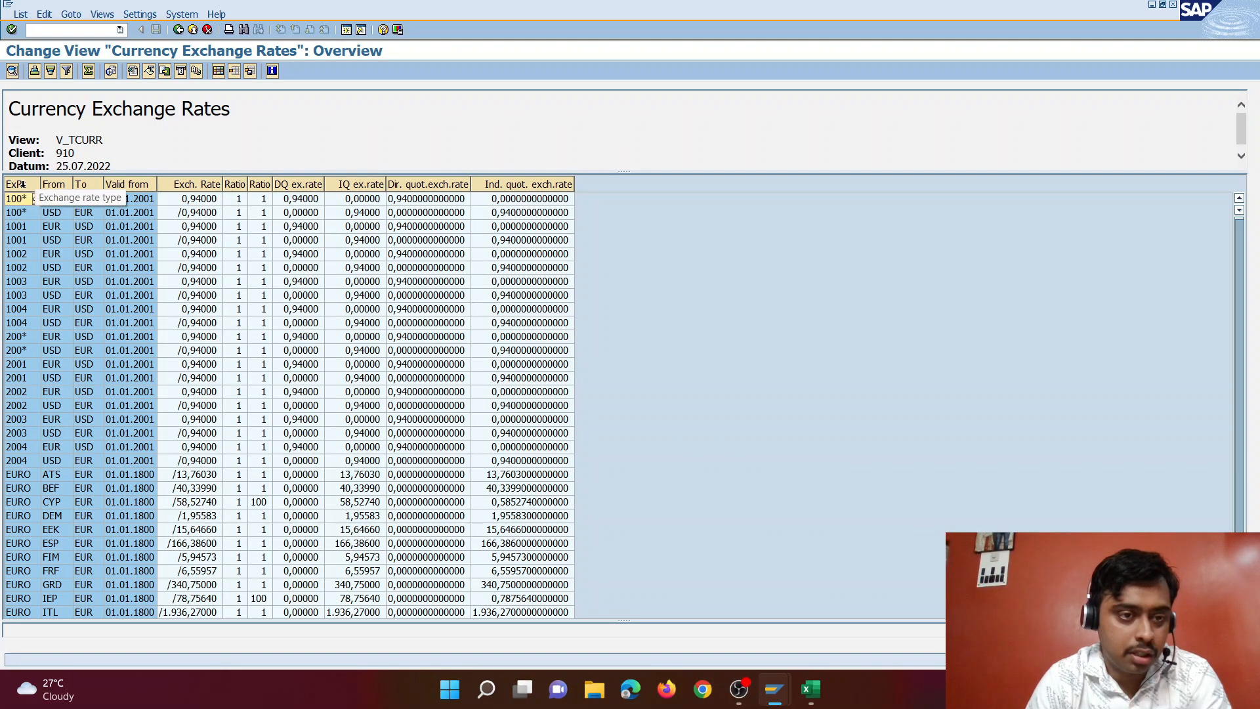
drag(23, 184, 87, 190)
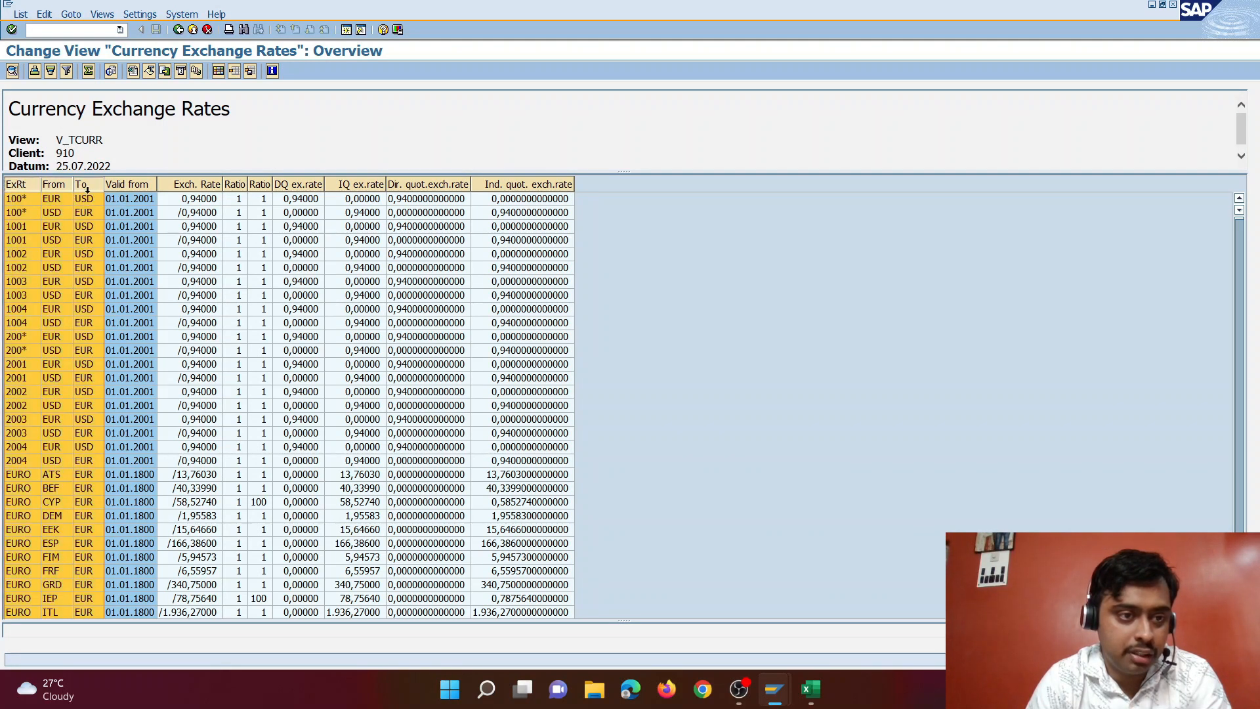
click(67, 70)
Step: Filter the exchange rates to type M from GBP to USD and select the rate valid from 31.05.2022
text(NM)
key(Tab)
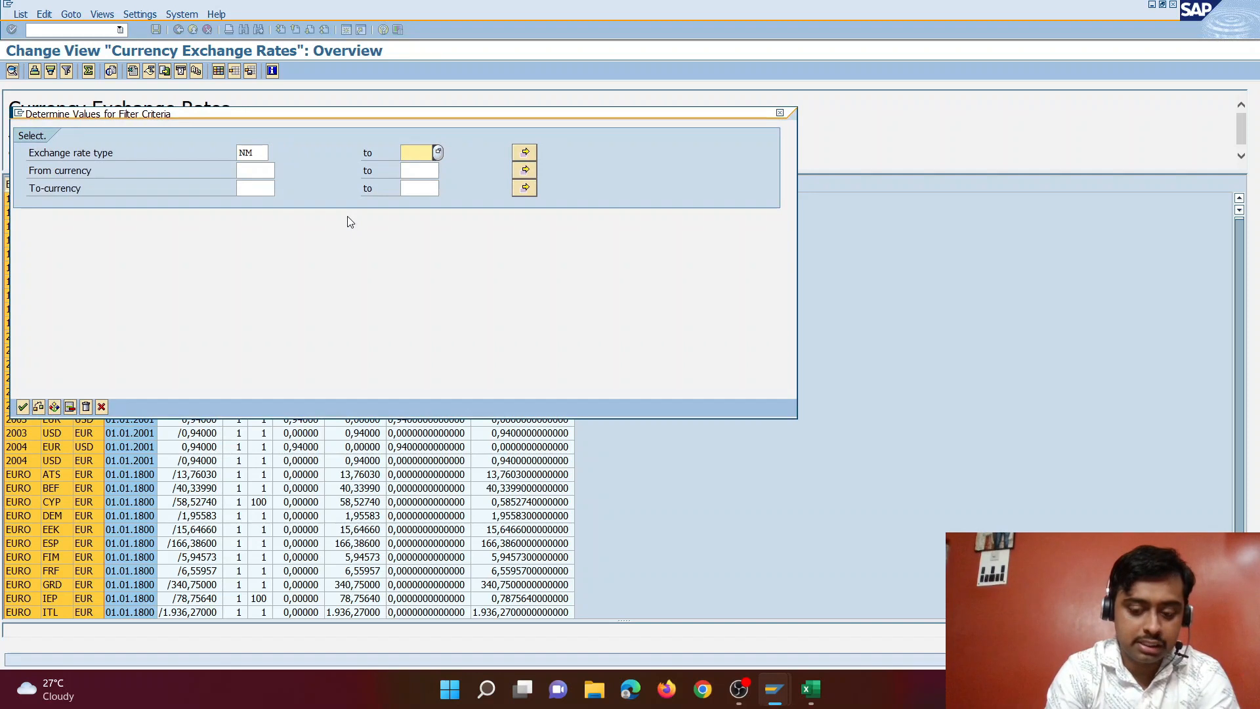
key(shift+Tab)
text(M)
key(Tab)
key(Tab)
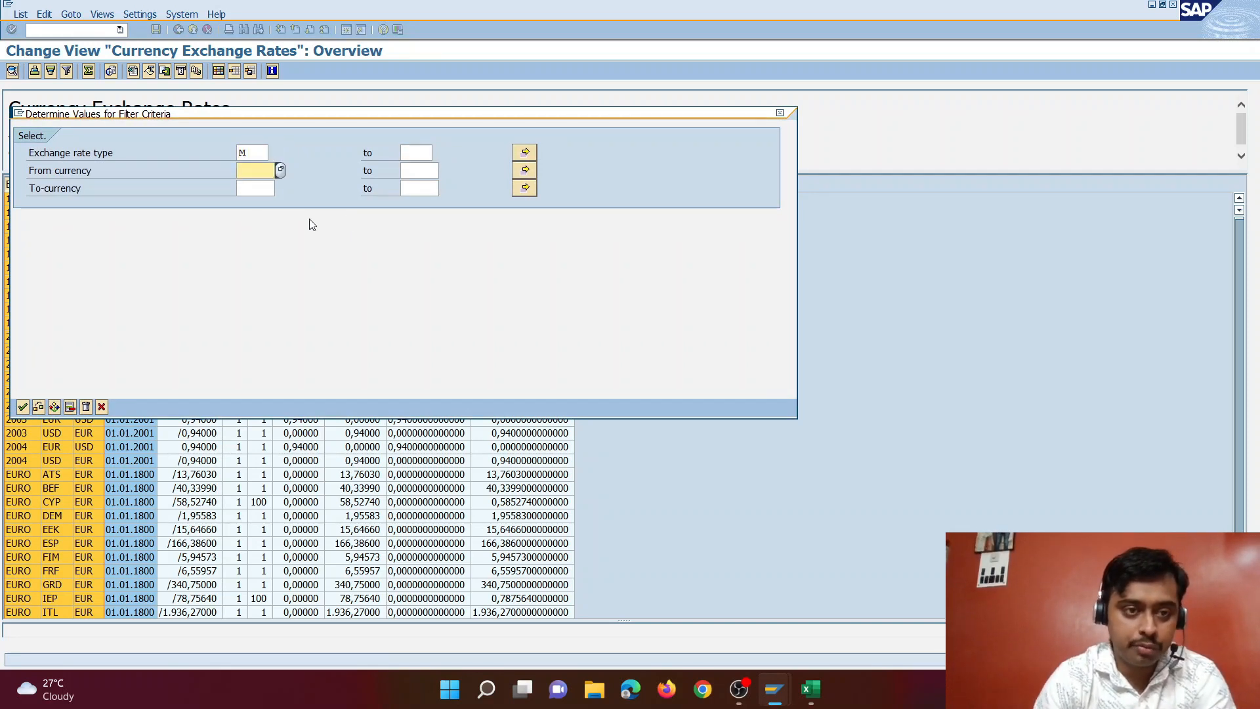
text(GBP)
key(Tab)
key(Tab)
text(USD)
key(Return)
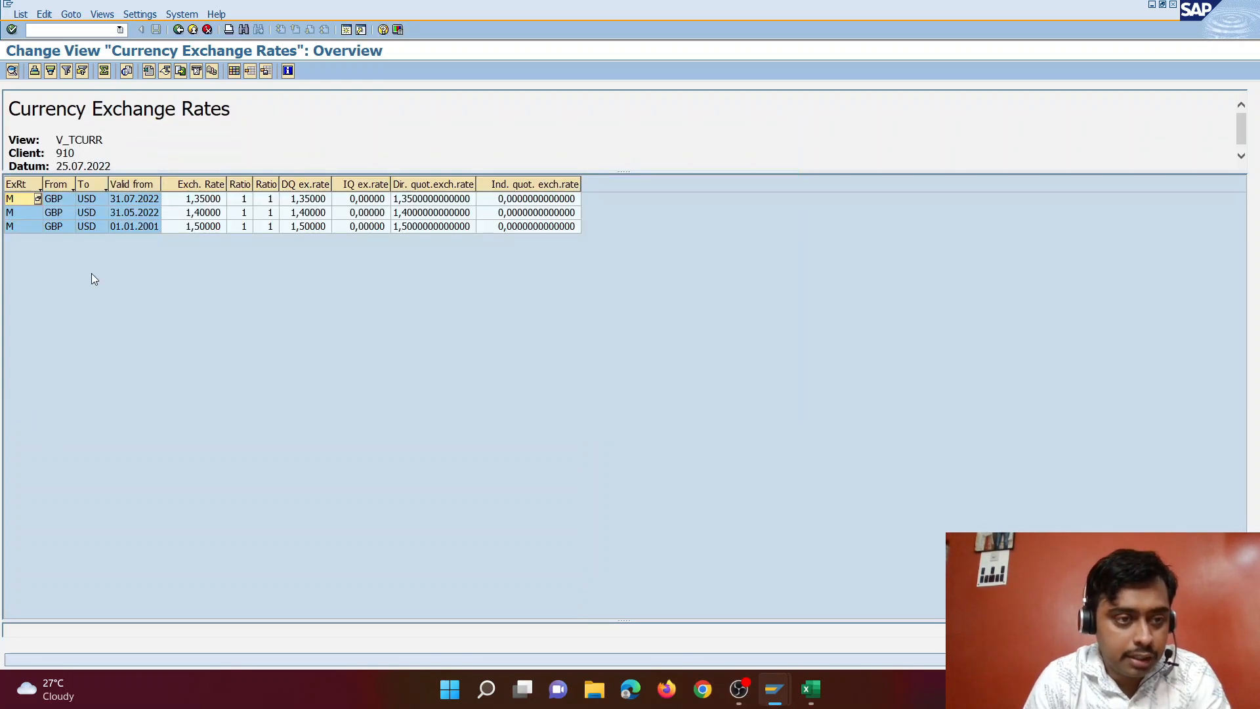
click(18, 216)
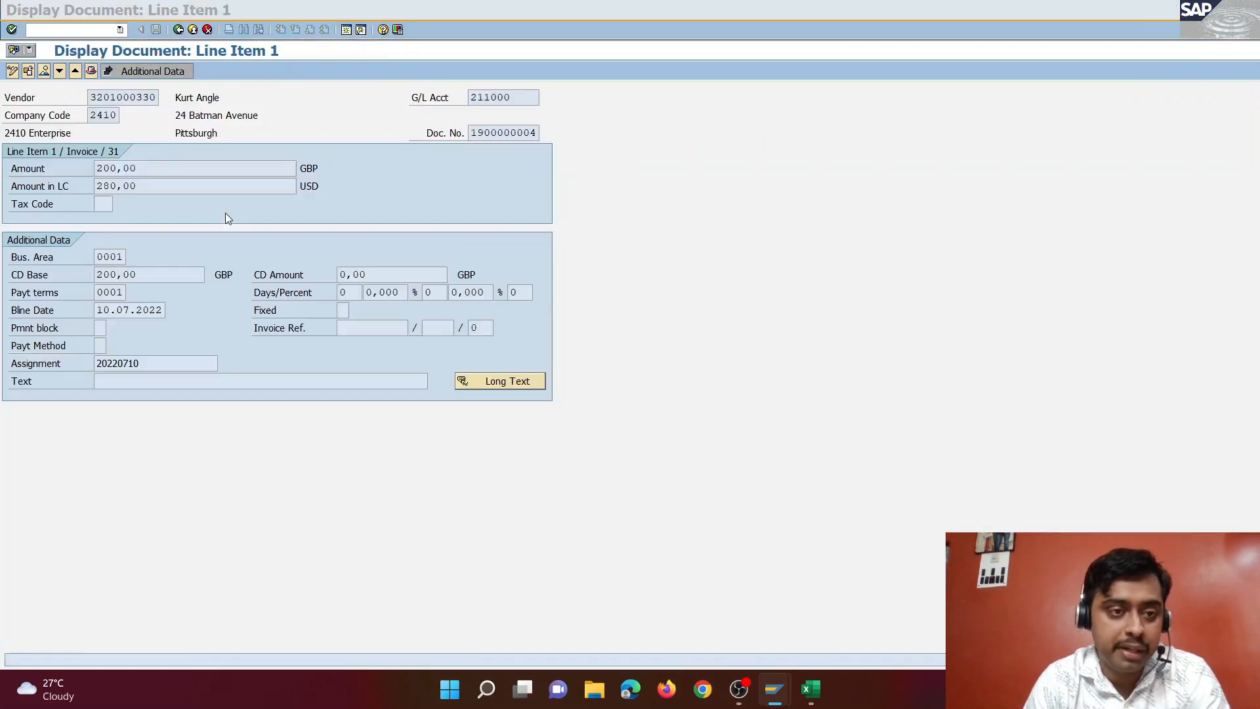
Step: Reopen the 10.07.2022 GBP invoice from the vendor line items and display its data entry view amounts in local currency USD
click(178, 31)
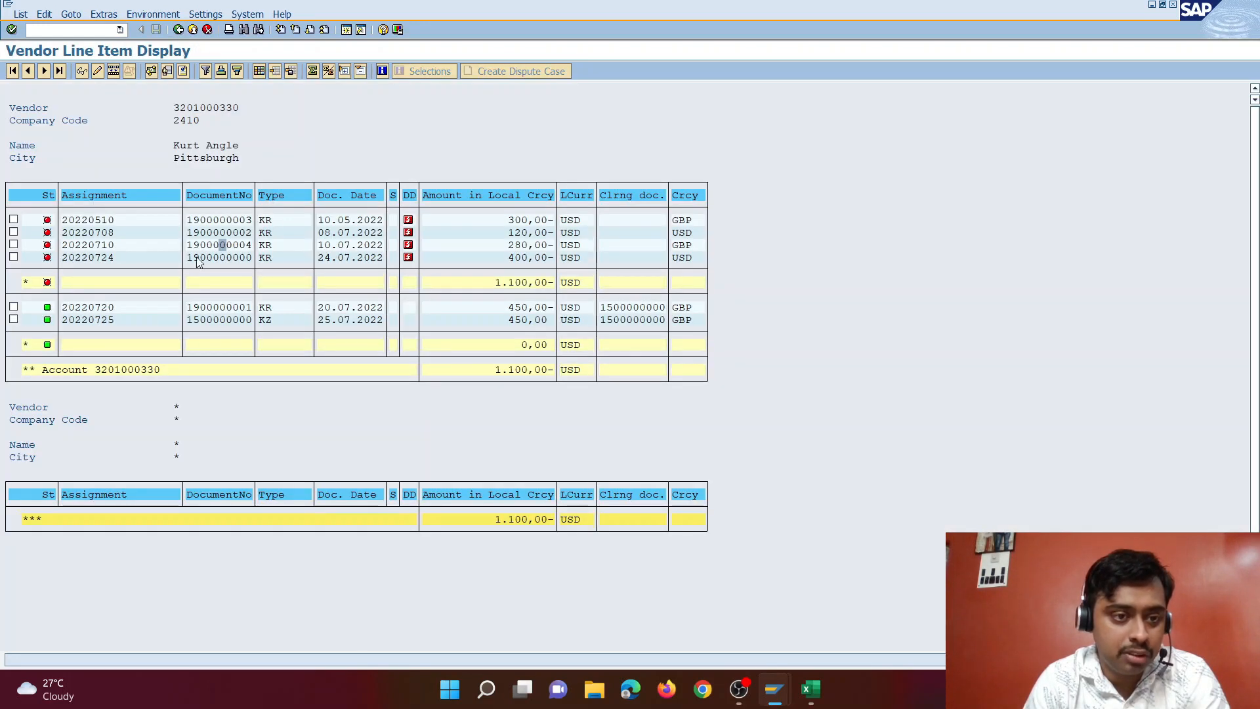
double_click(226, 245)
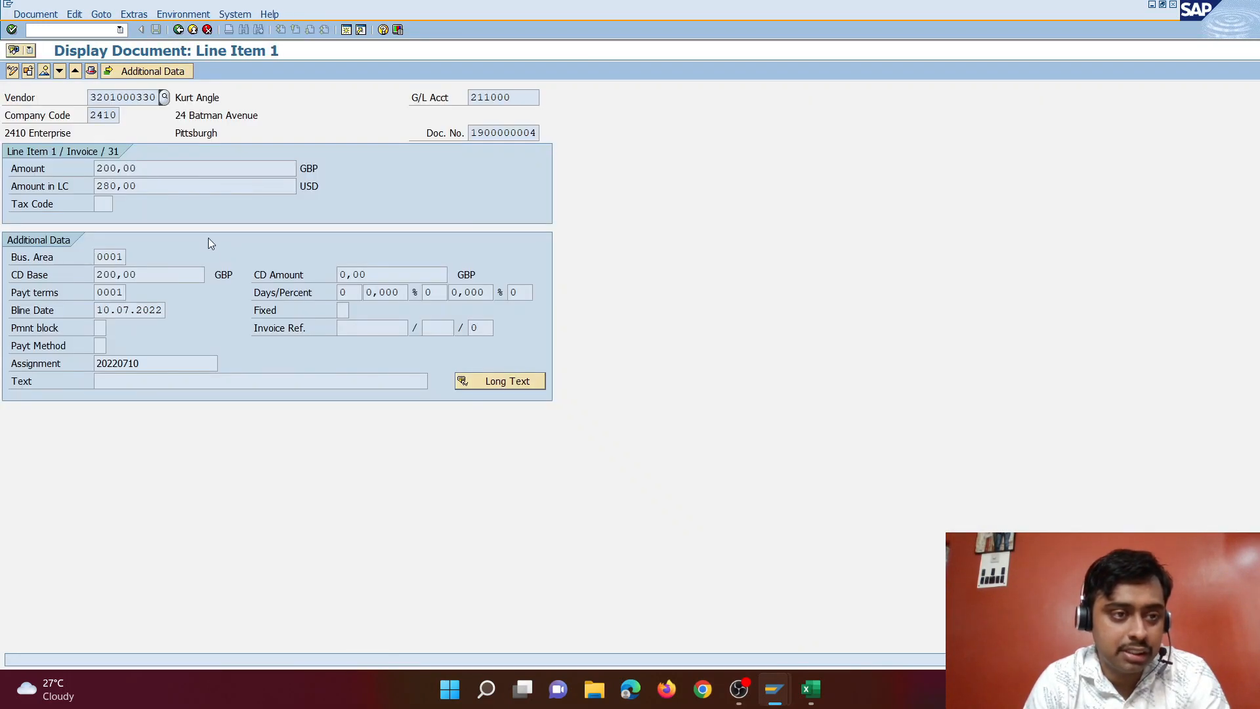
click(44, 71)
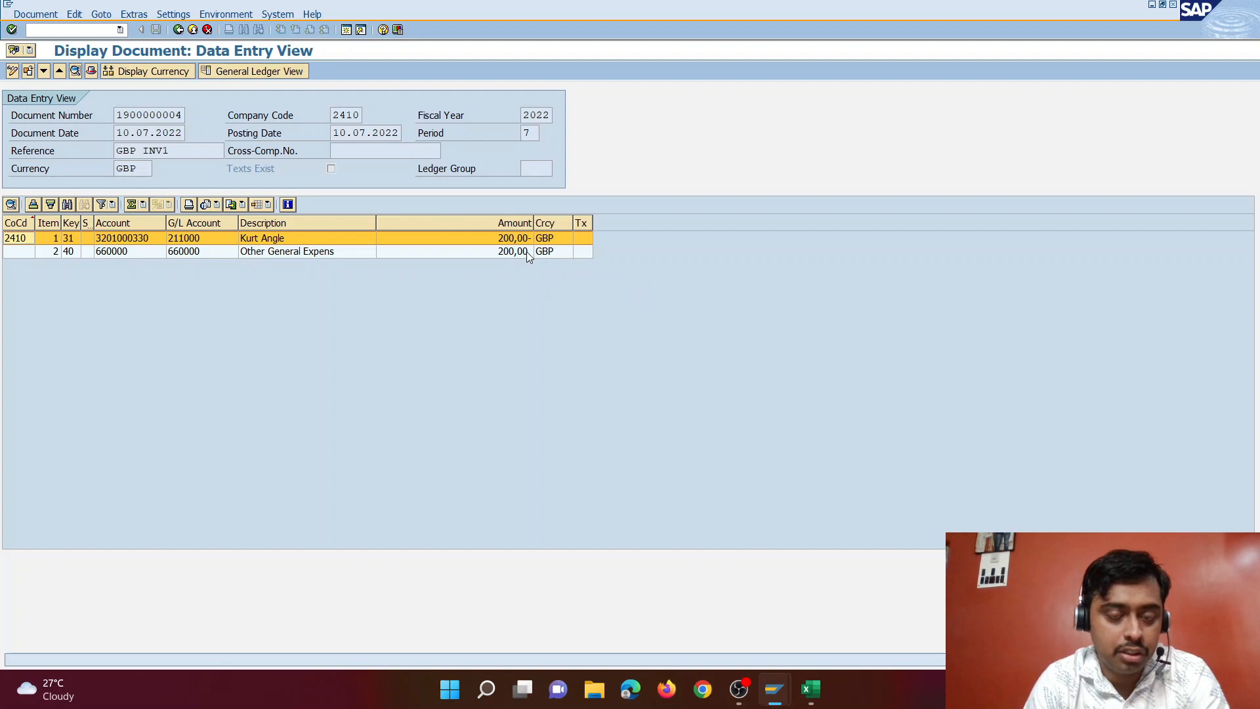
click(122, 77)
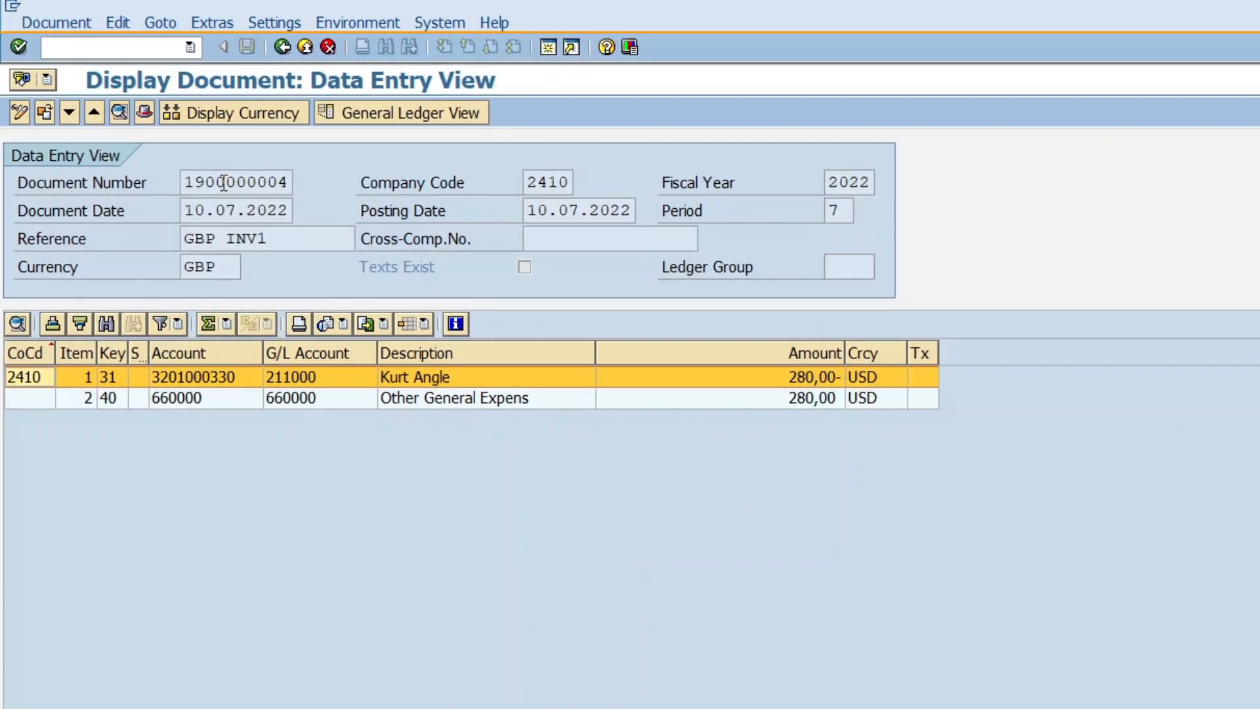
Step: Open transaction FAGL_FCV in a new session and load the saved variant with company code 2410, valuation key date 31.07.2022 and valuation area FC
click(96, 46)
text(/o)
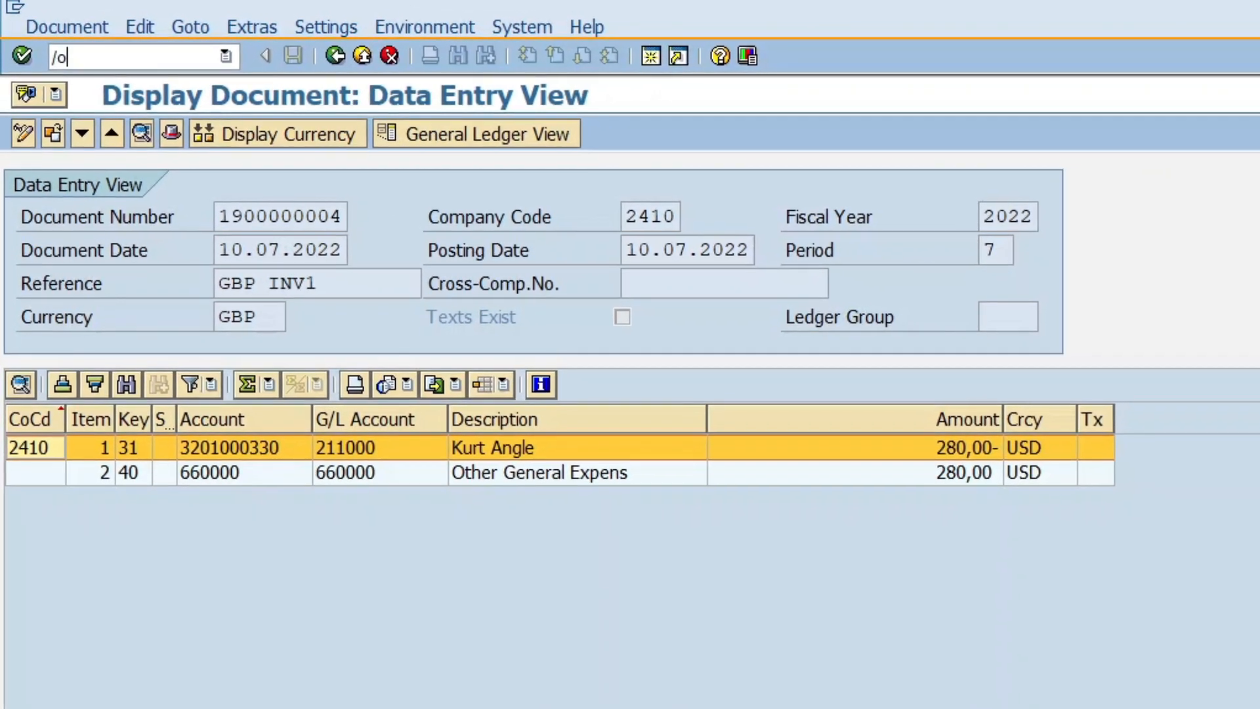
text(fagl_fcv)
key(Return)
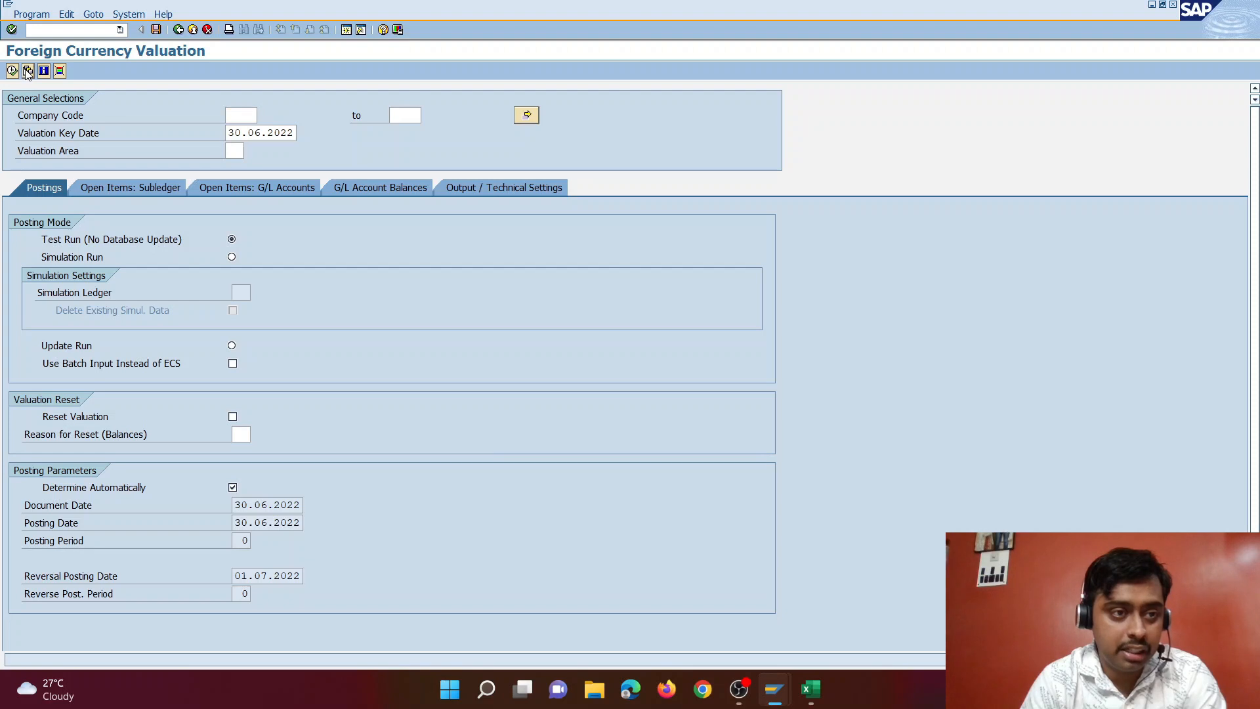
click(27, 71)
double_click(155, 240)
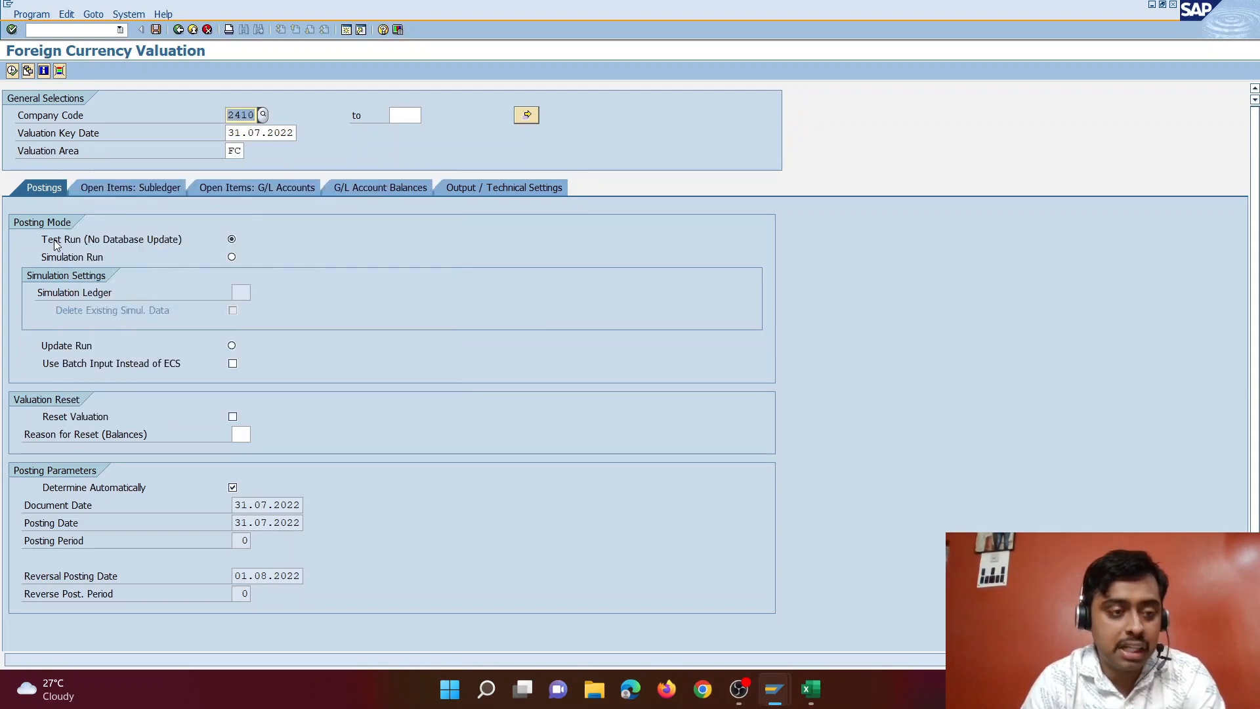
Step: Review the valuation variant's subledger open item selections and its G/L account balance settings, including reverse postings
click(144, 191)
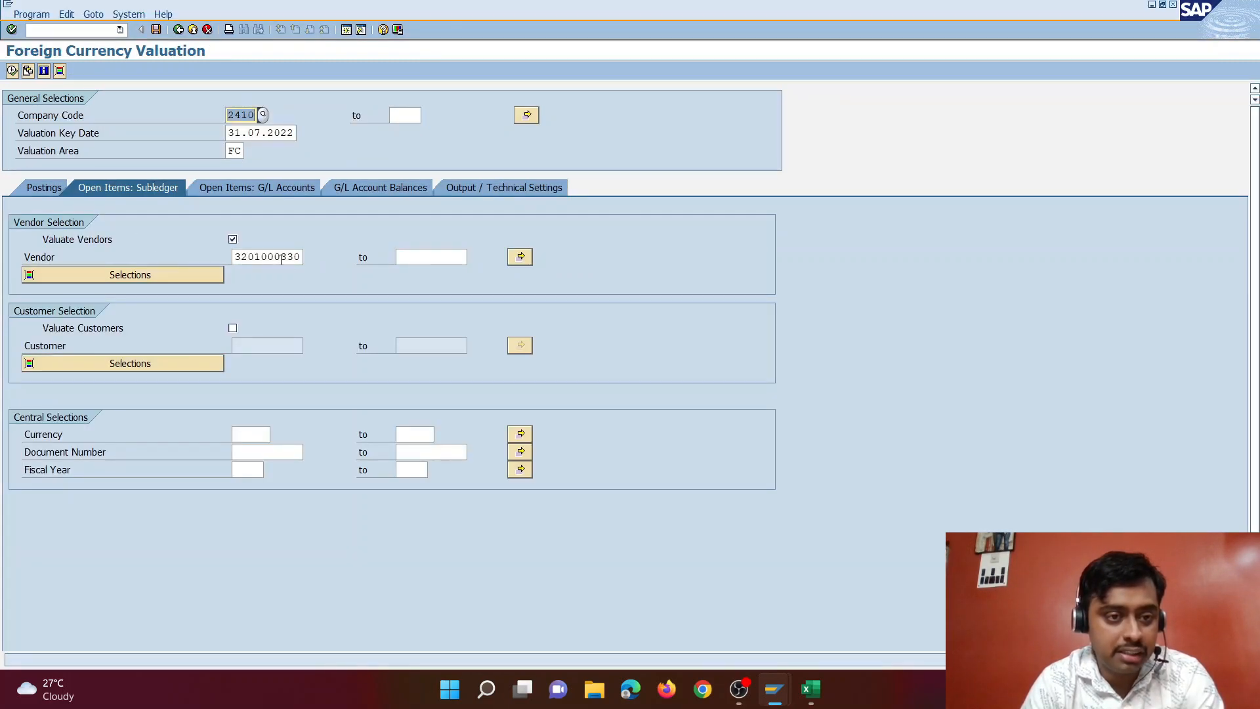
click(273, 187)
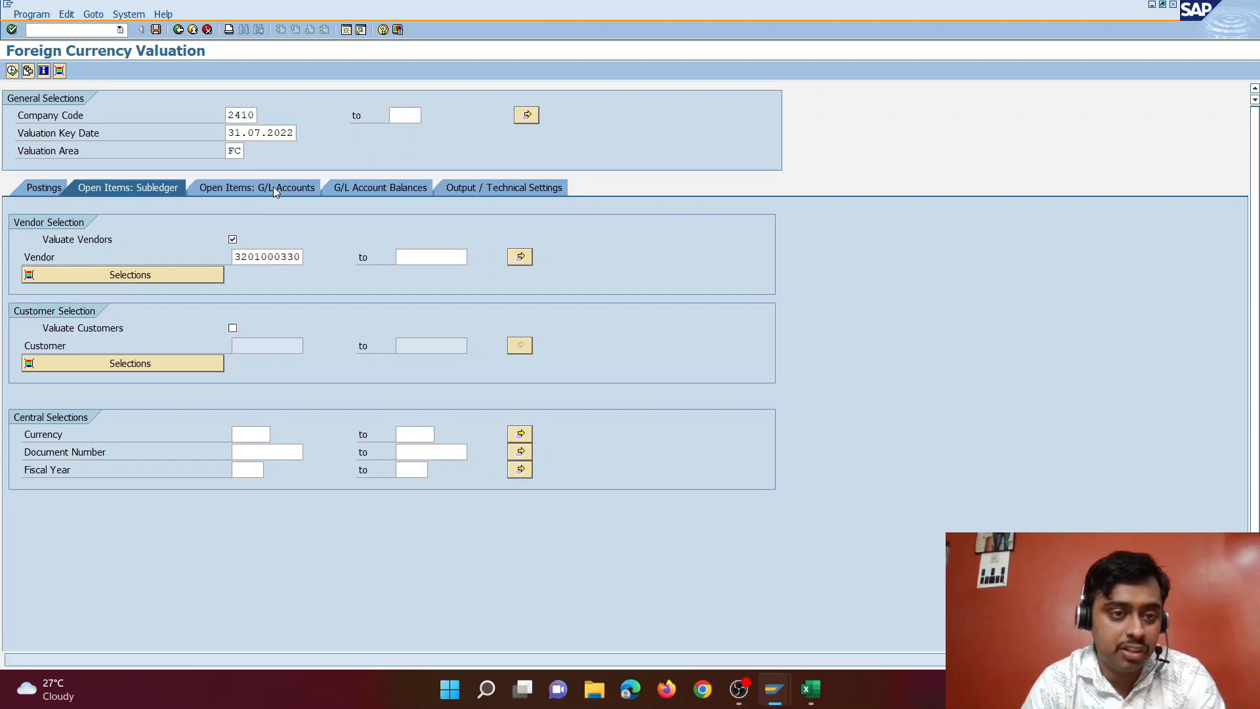
click(372, 189)
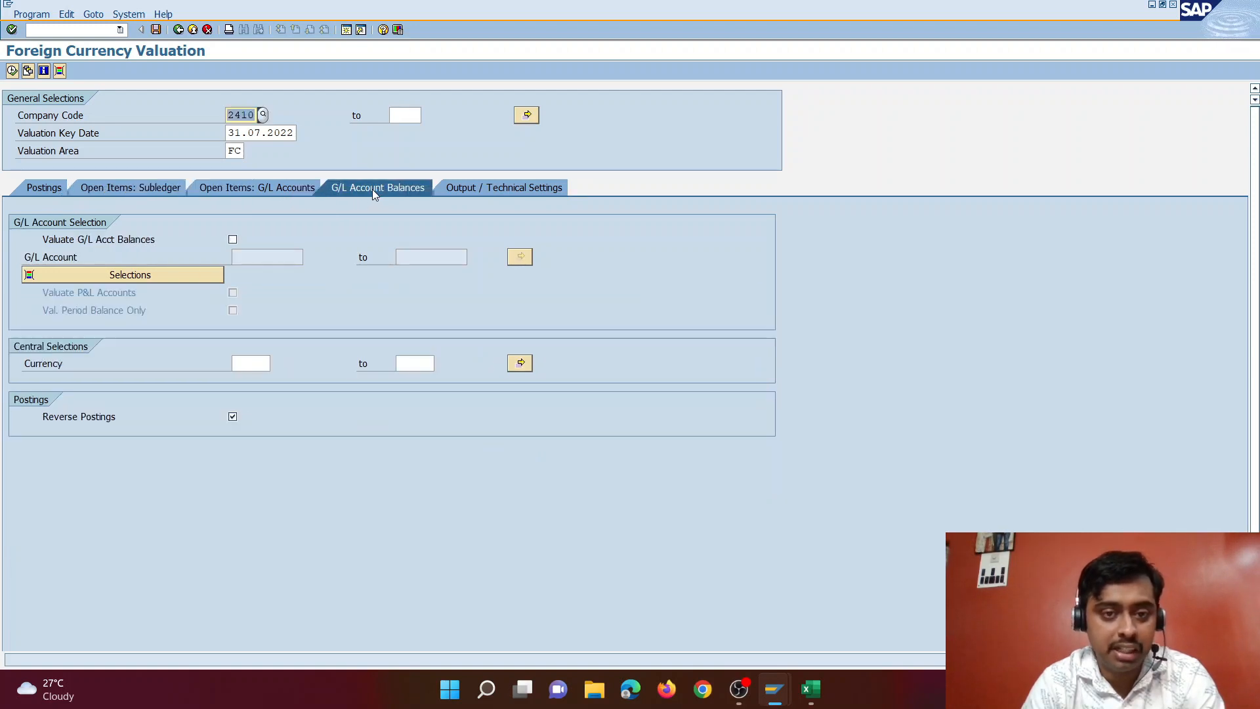
click(160, 189)
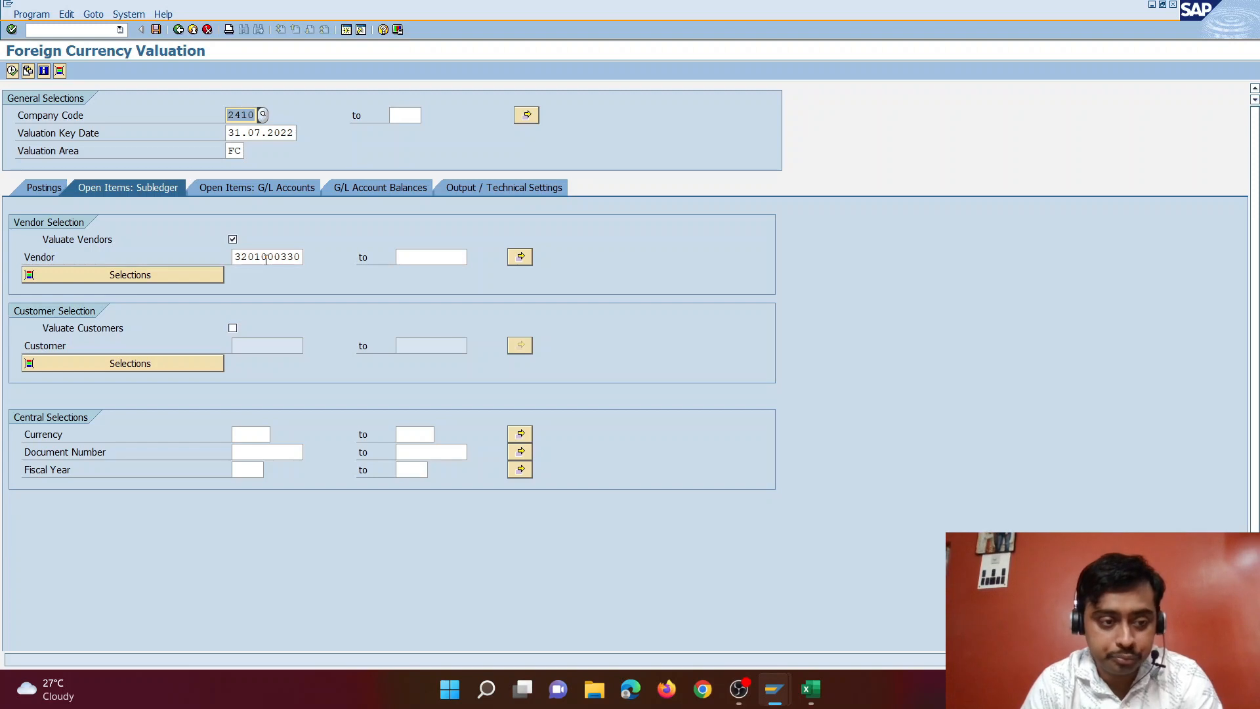
click(419, 190)
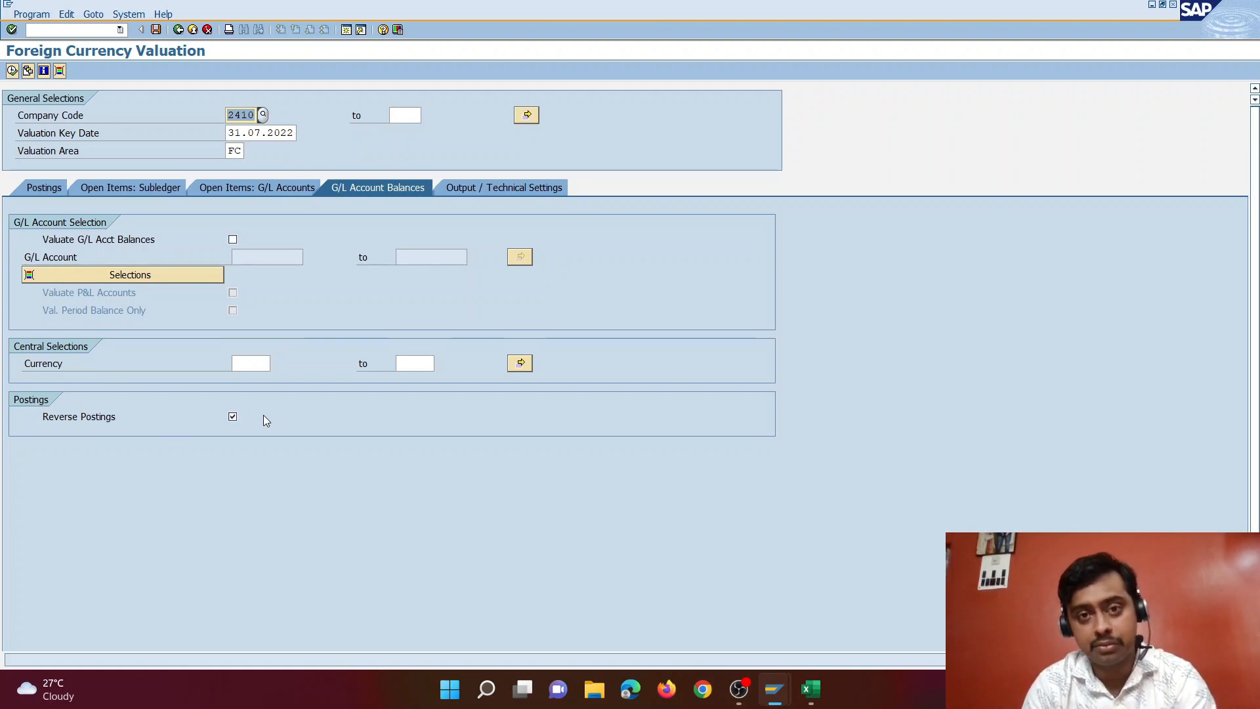
Step: Execute the foreign currency valuation for company code 2410 as a test run
click(55, 187)
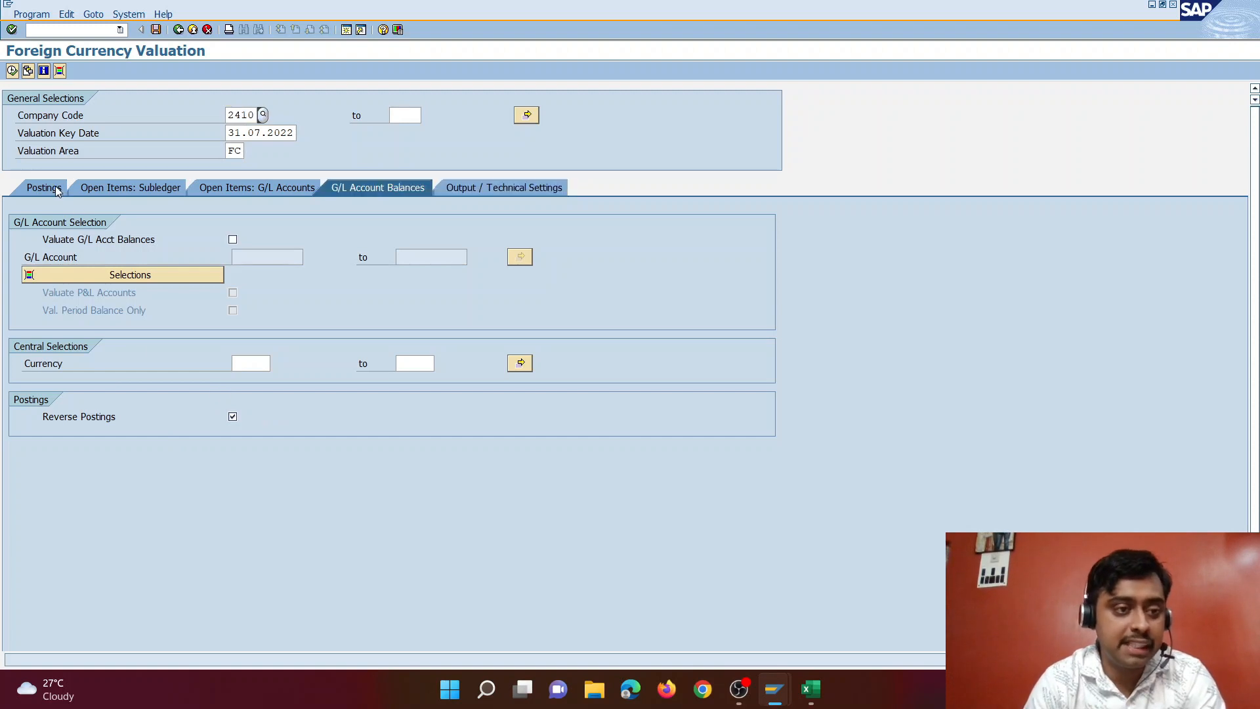
click(14, 71)
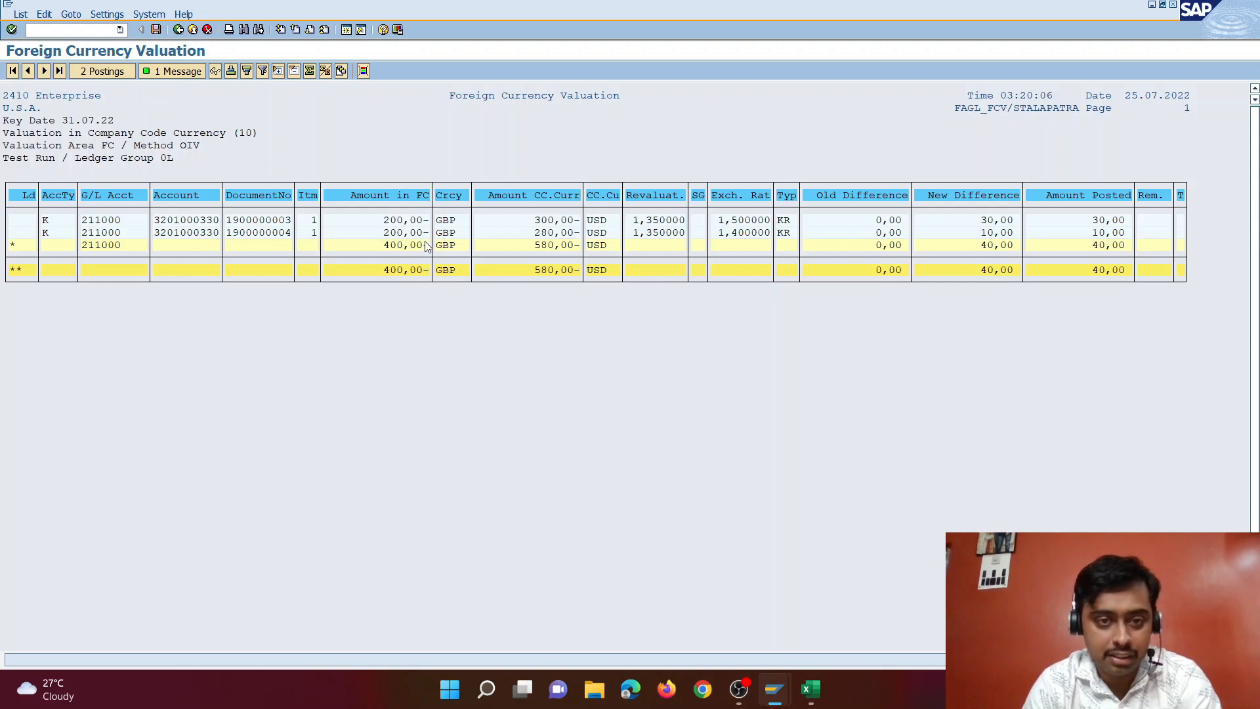
Step: Check the document and local currency amounts of the 10.07.2022 and 10.05.2022 GBP invoices in the vendor line items, and return to the valuation results
click(774, 690)
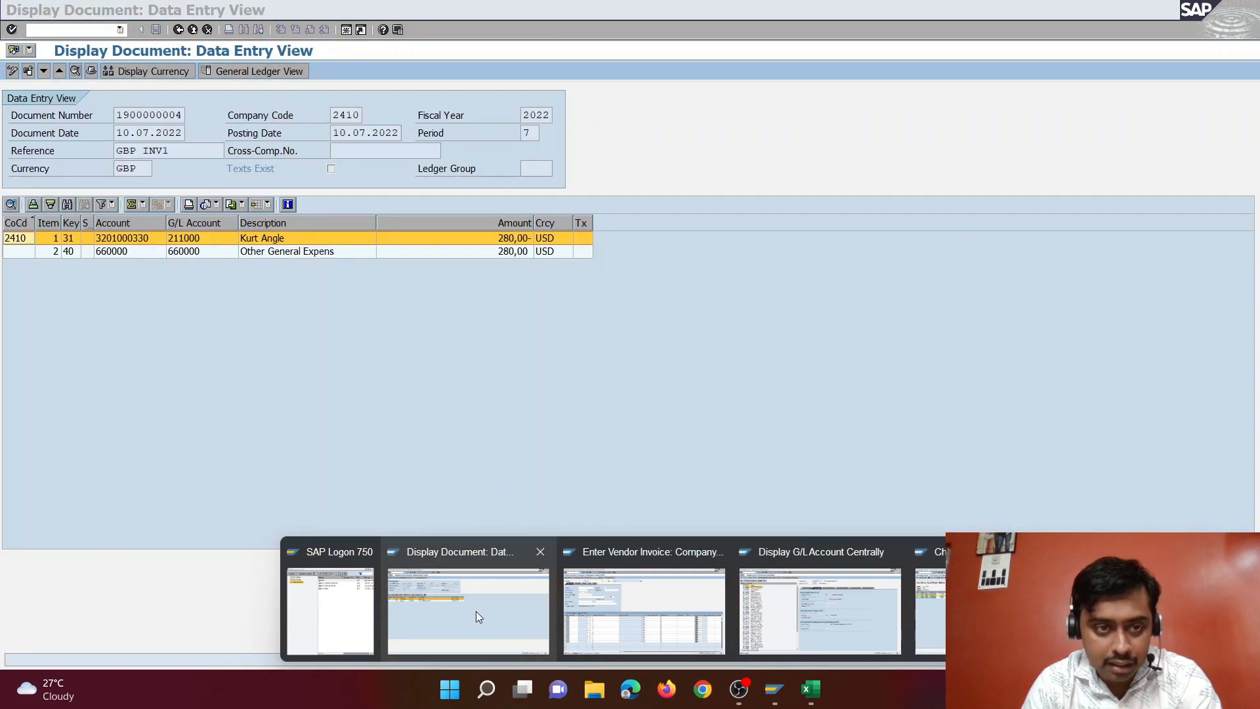
click(476, 612)
click(178, 30)
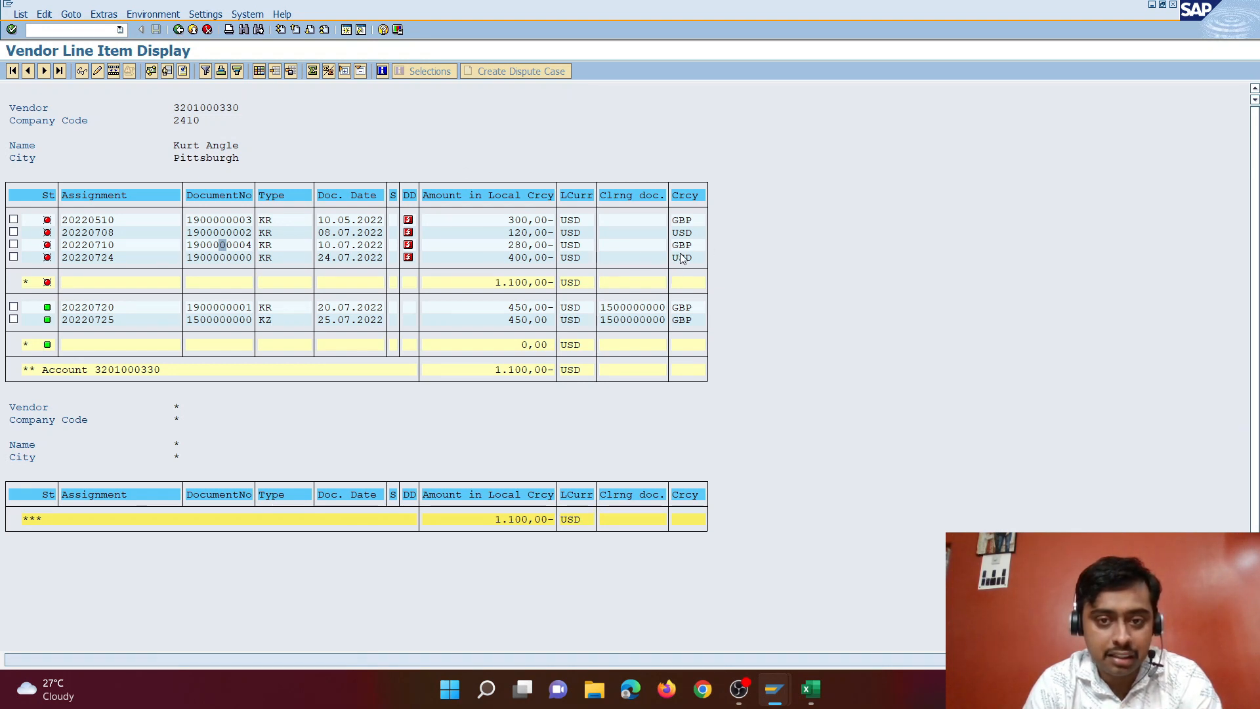
click(681, 245)
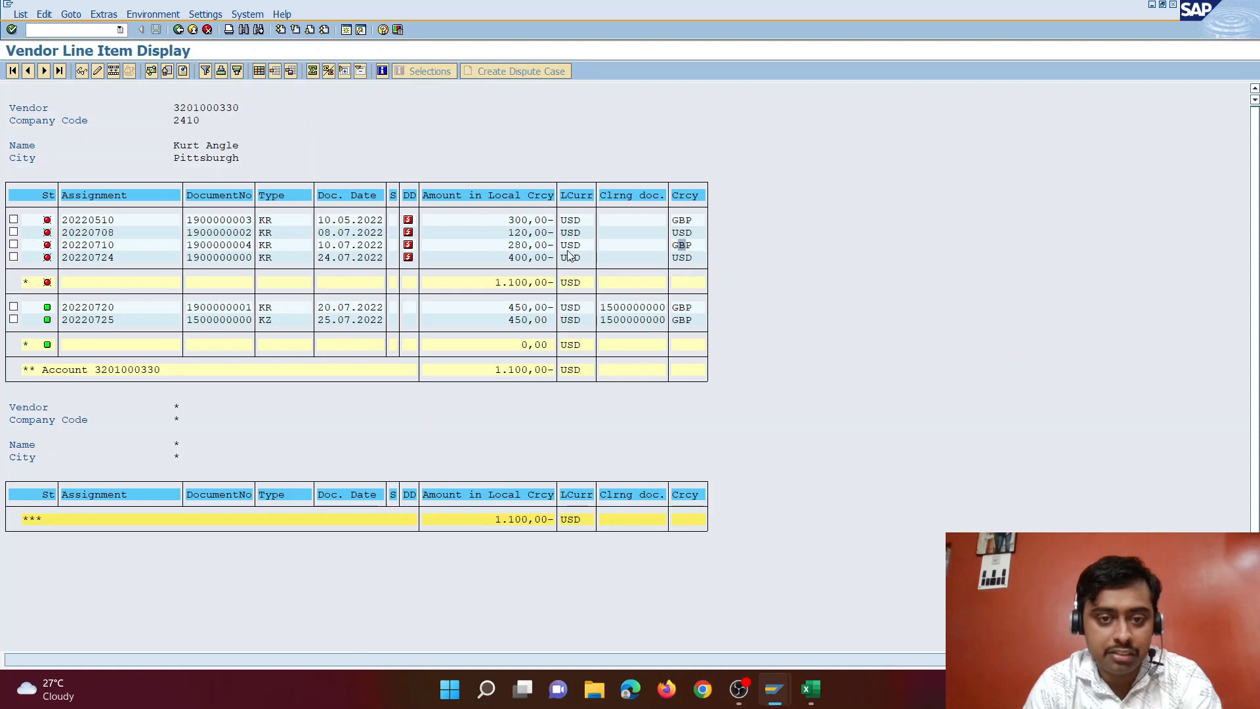
double_click(525, 245)
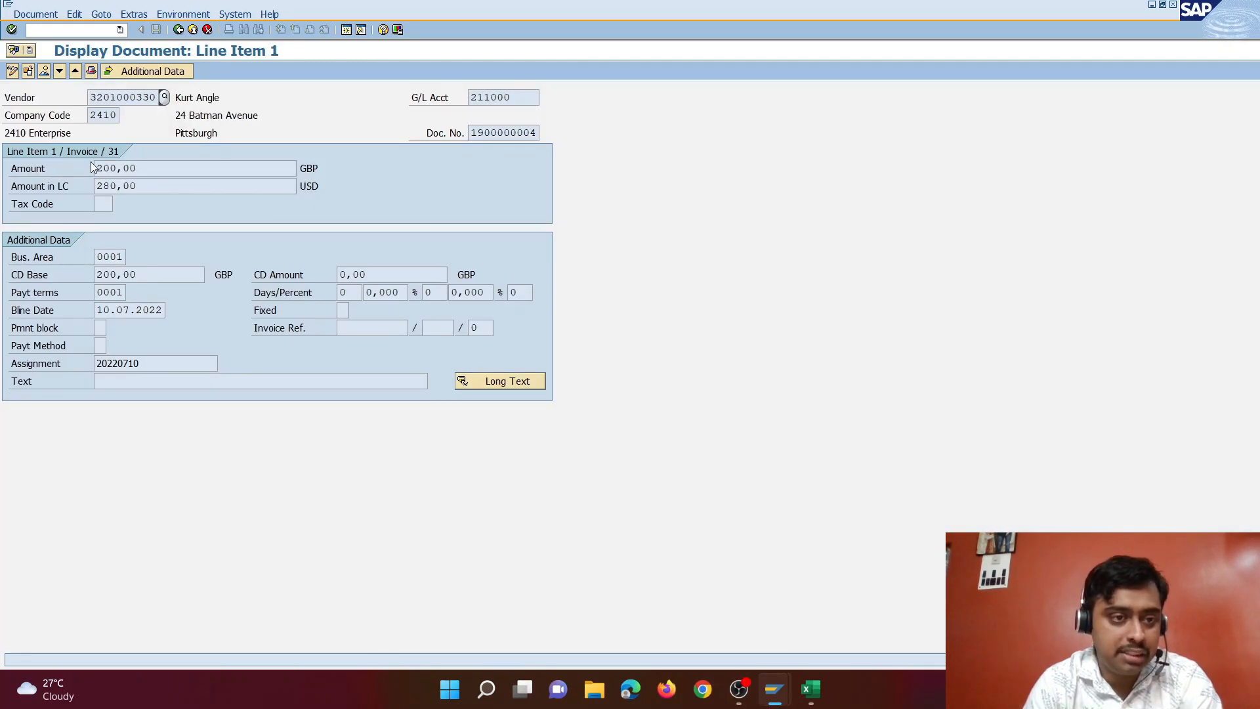
click(178, 29)
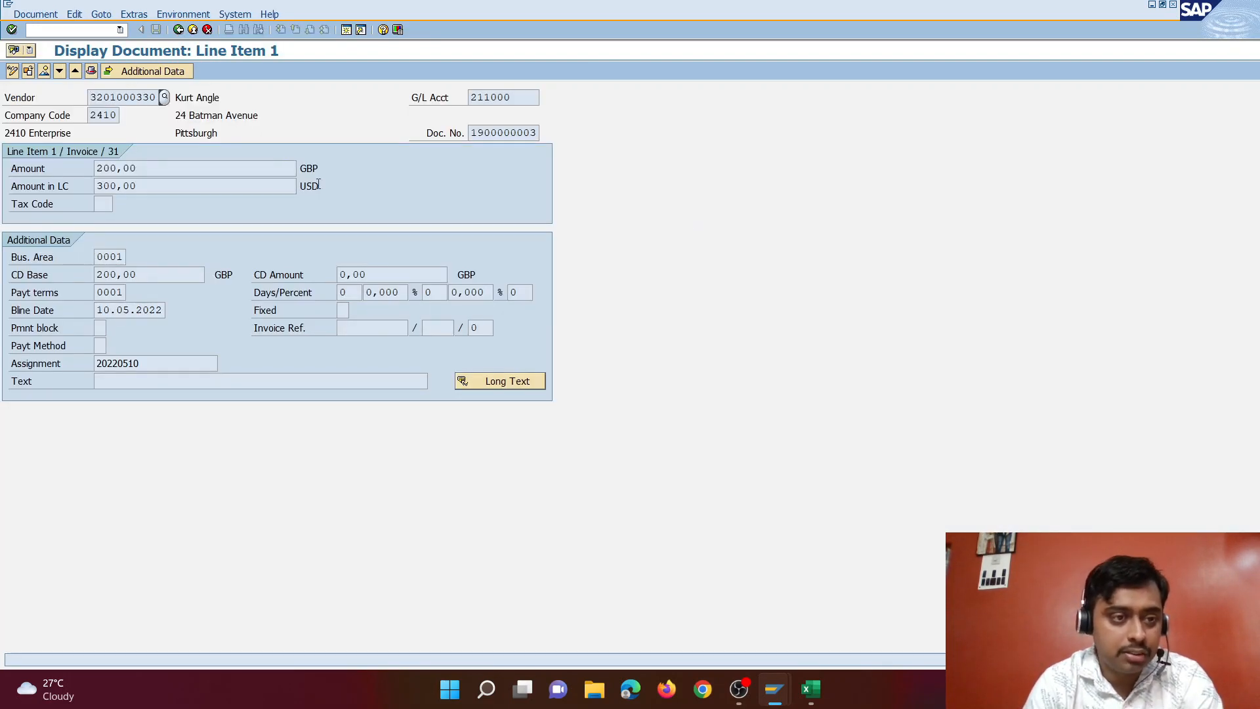
drag(139, 168, 65, 175)
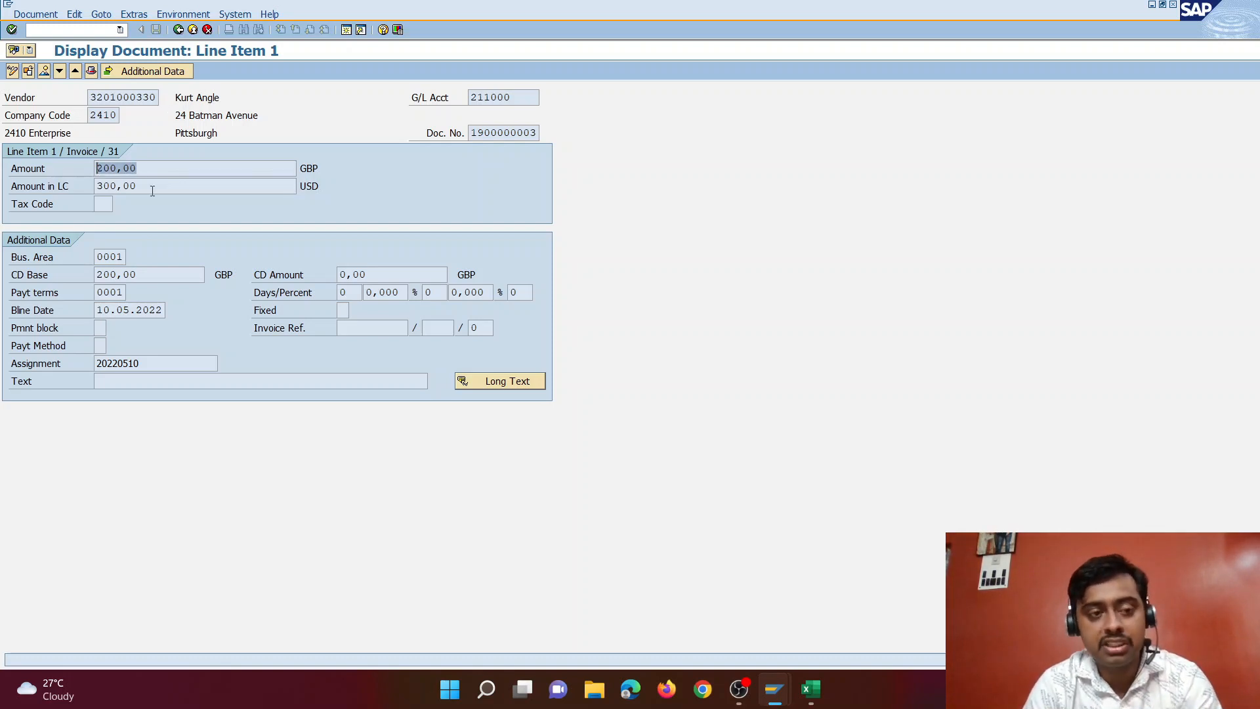
key(F3)
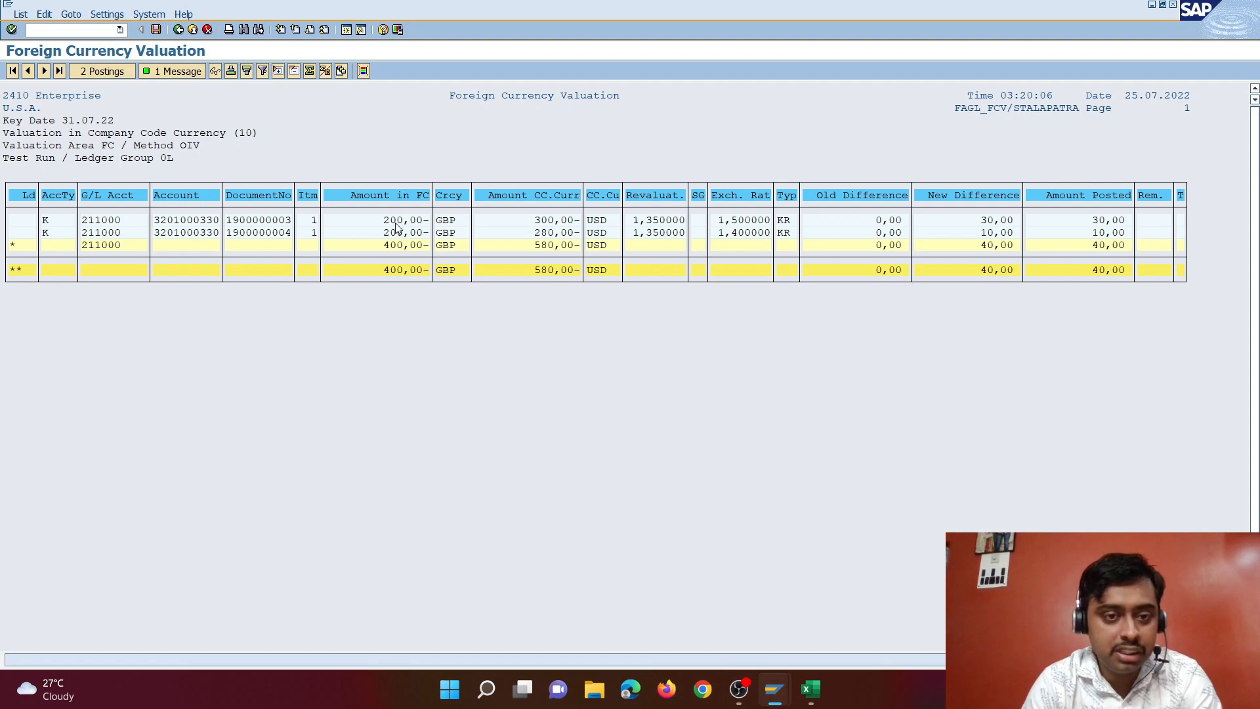
Step: Examine the invoices' foreign currency amounts, their original exchange rates and the key date in the test run results
click(393, 232)
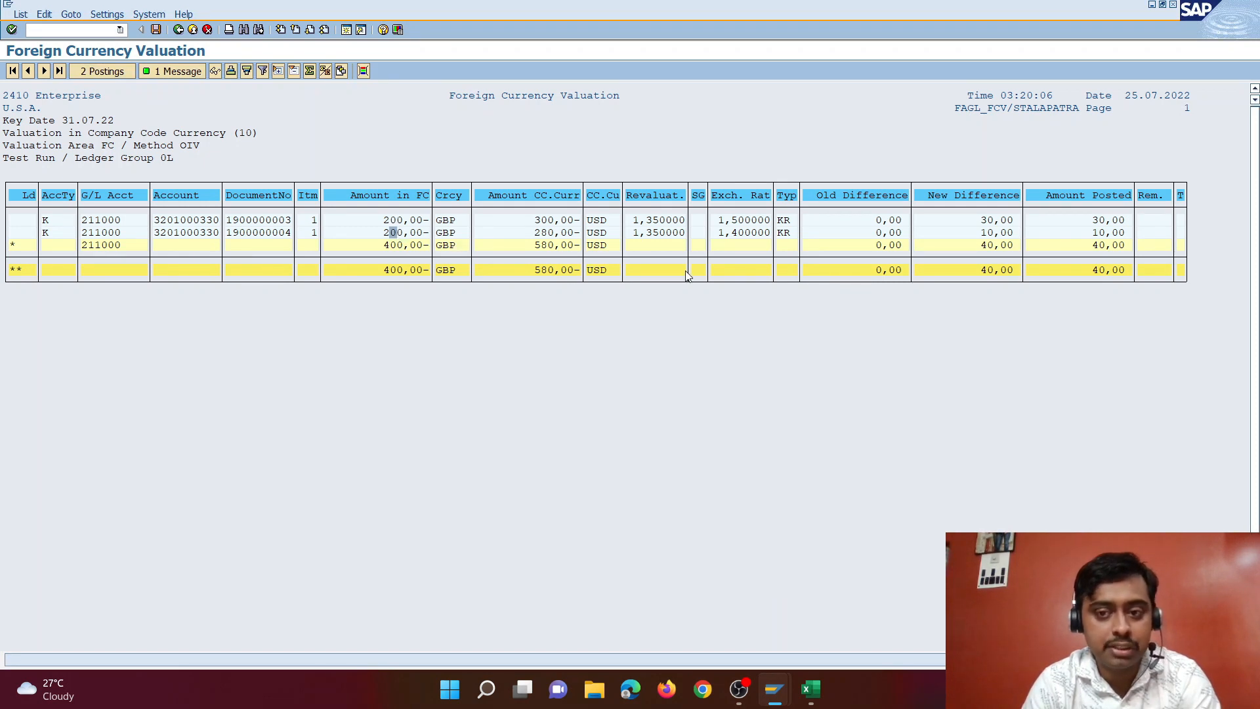
click(739, 233)
click(734, 221)
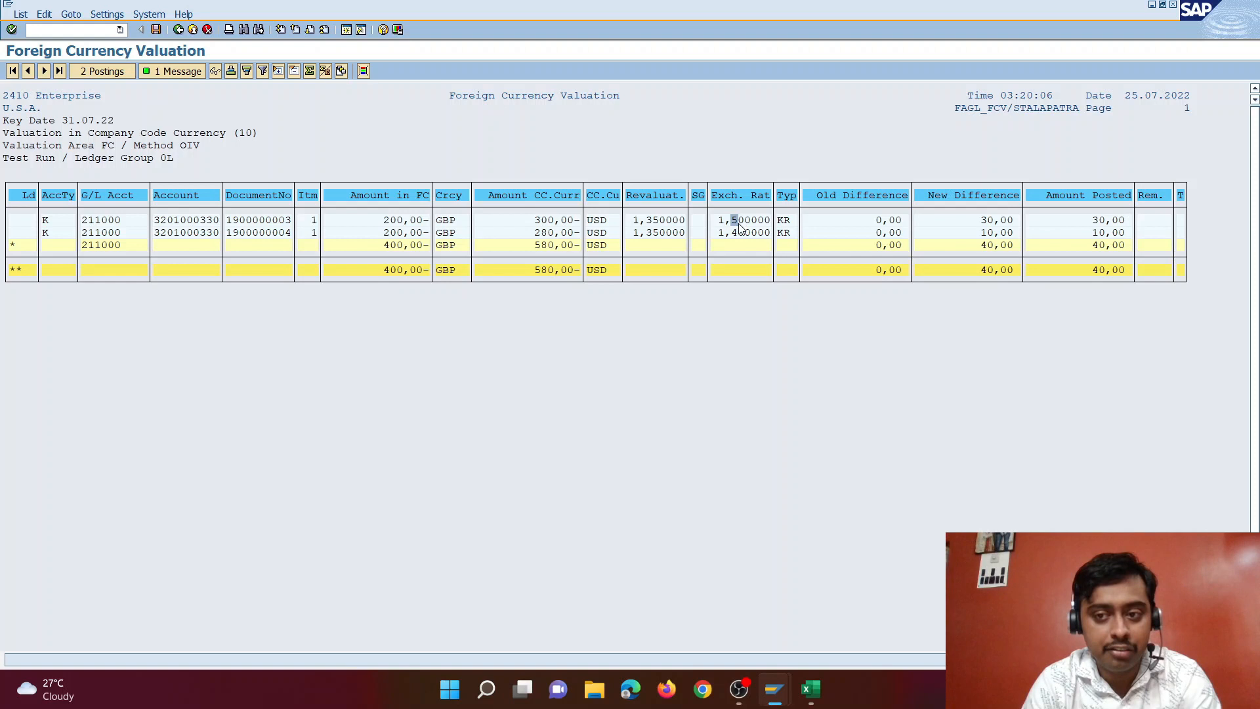
click(739, 237)
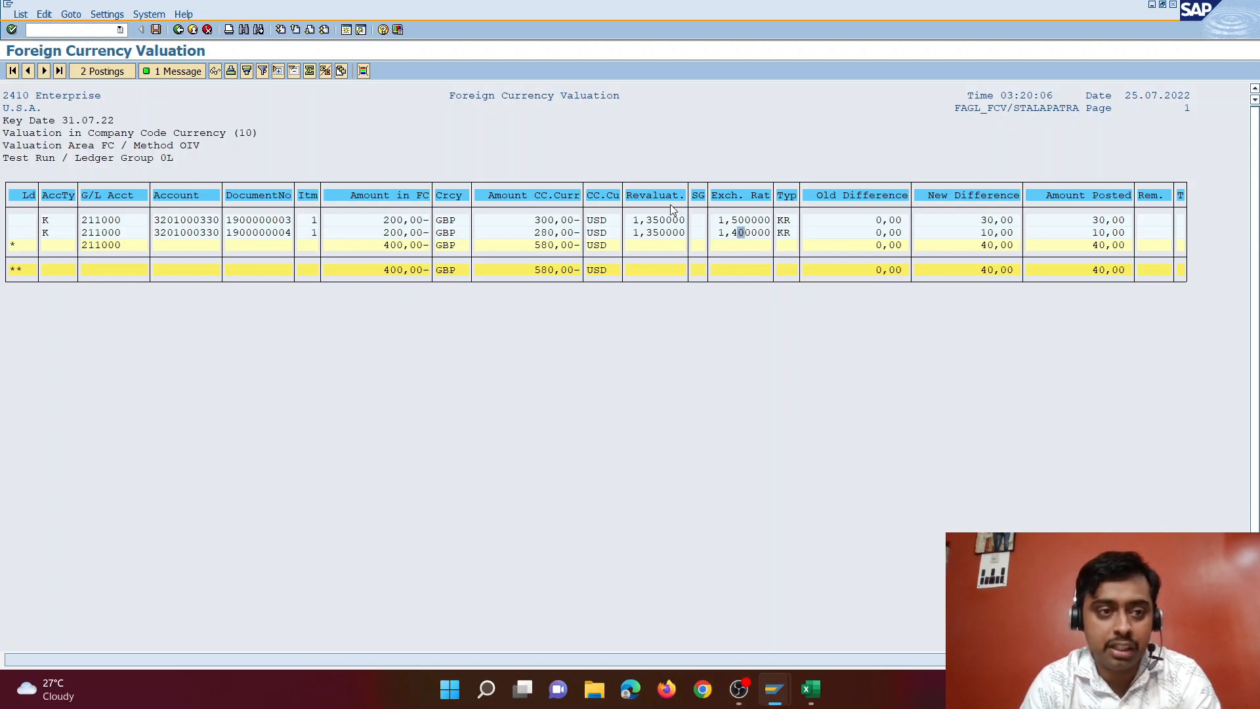
click(65, 121)
click(92, 122)
Step: Compare the type M GBP to USD rates for all three validity dates in the exchange rate table, and return to the valuation results
mouse_move(779, 687)
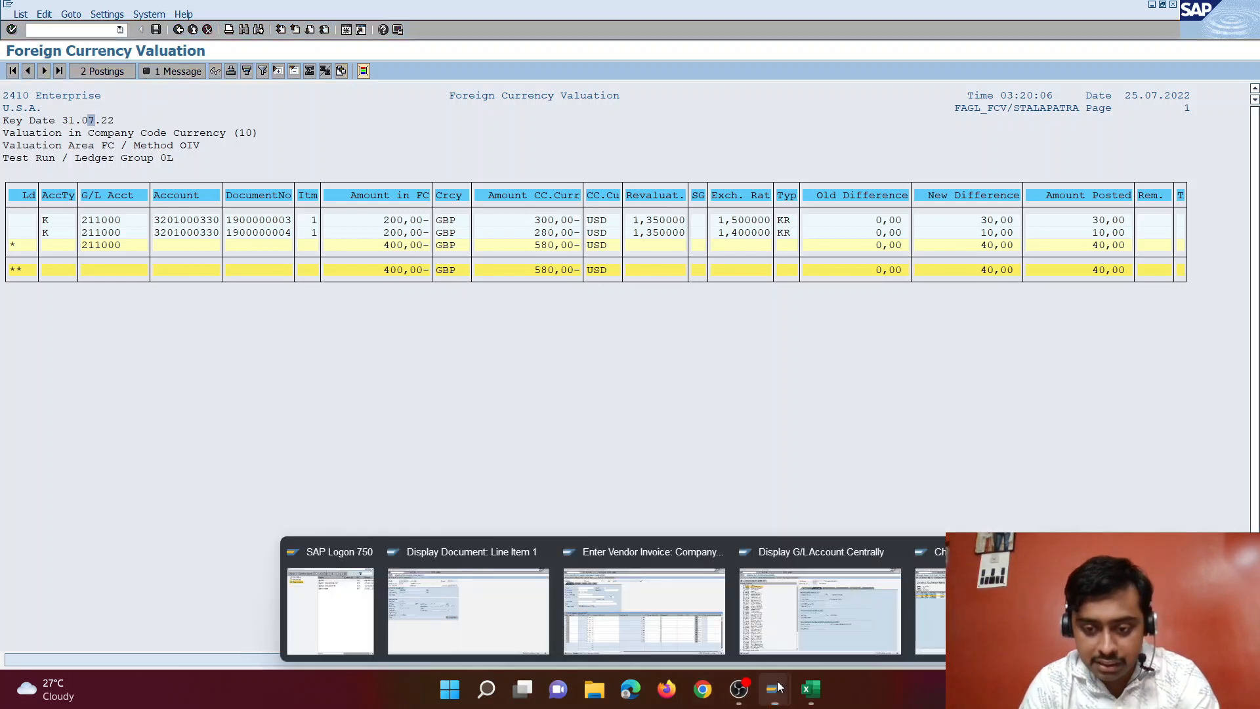
click(984, 604)
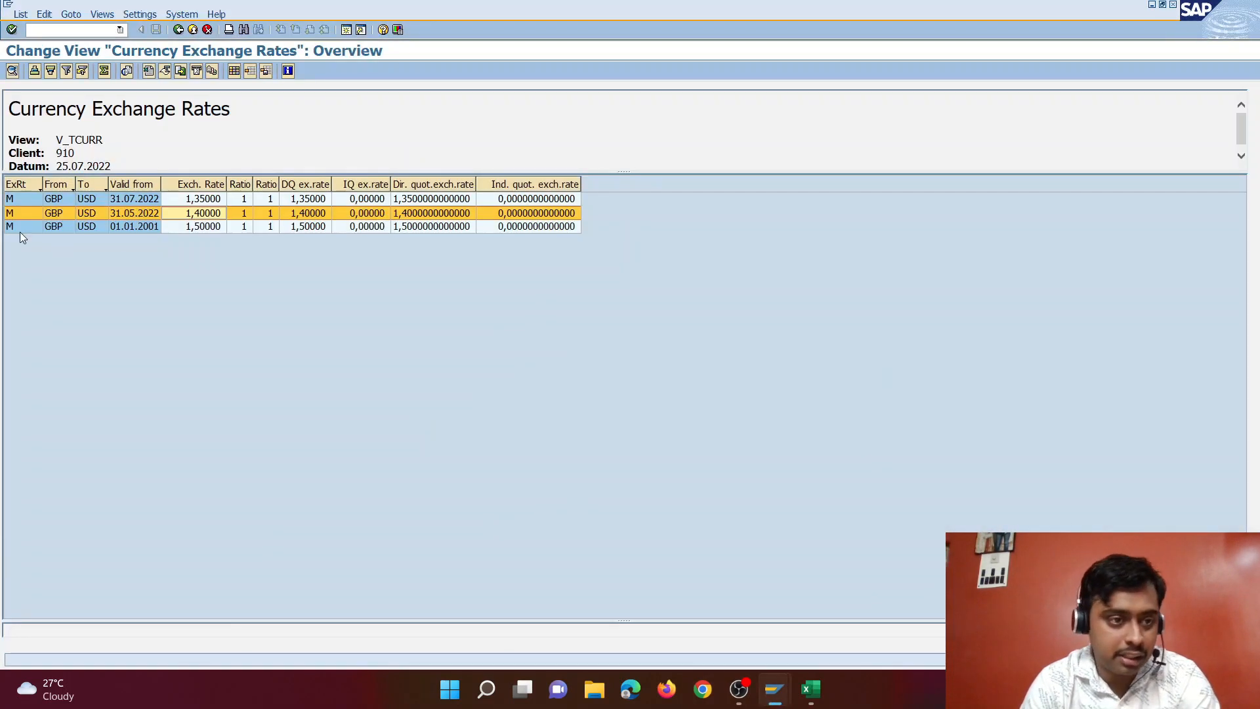
click(18, 201)
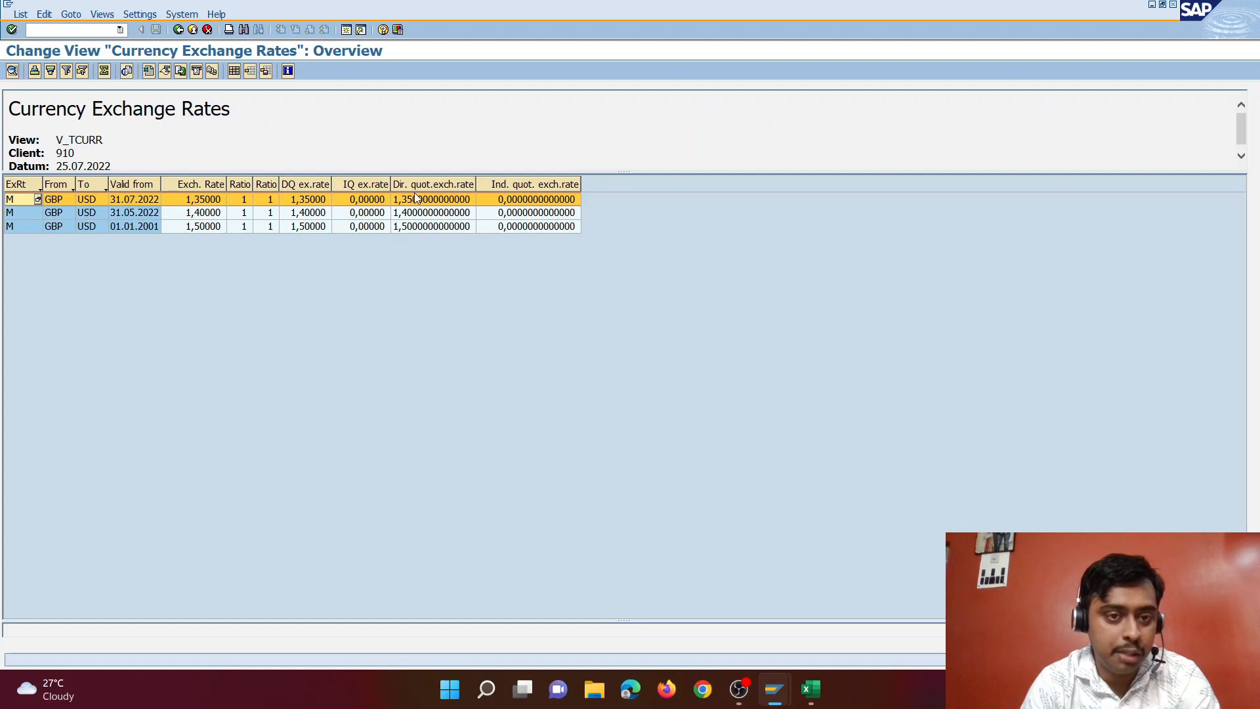
click(415, 203)
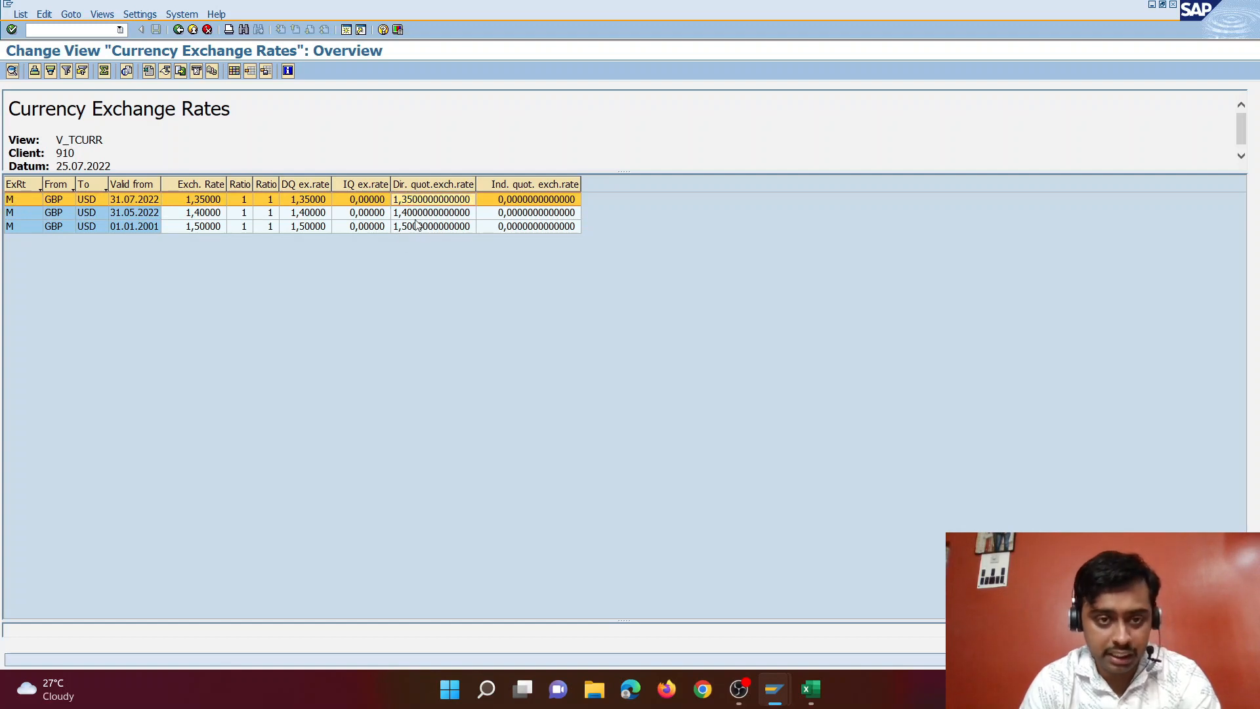
click(414, 227)
click(414, 215)
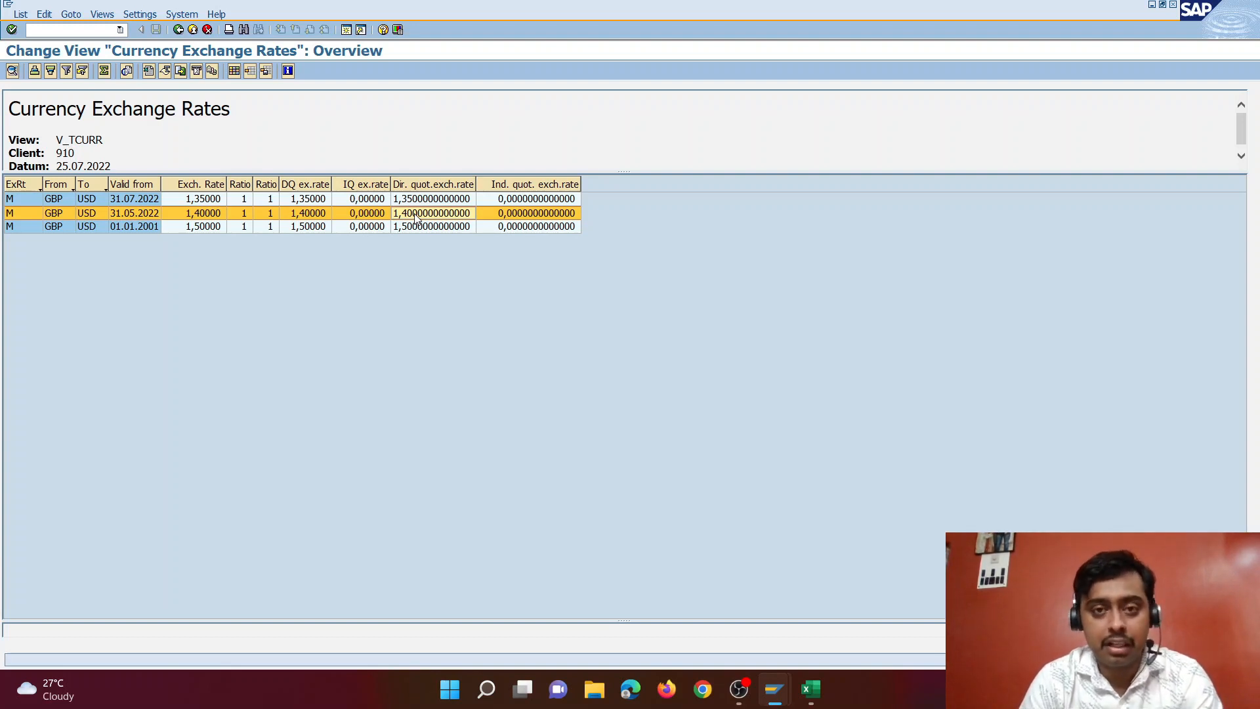
key(alt+Tab)
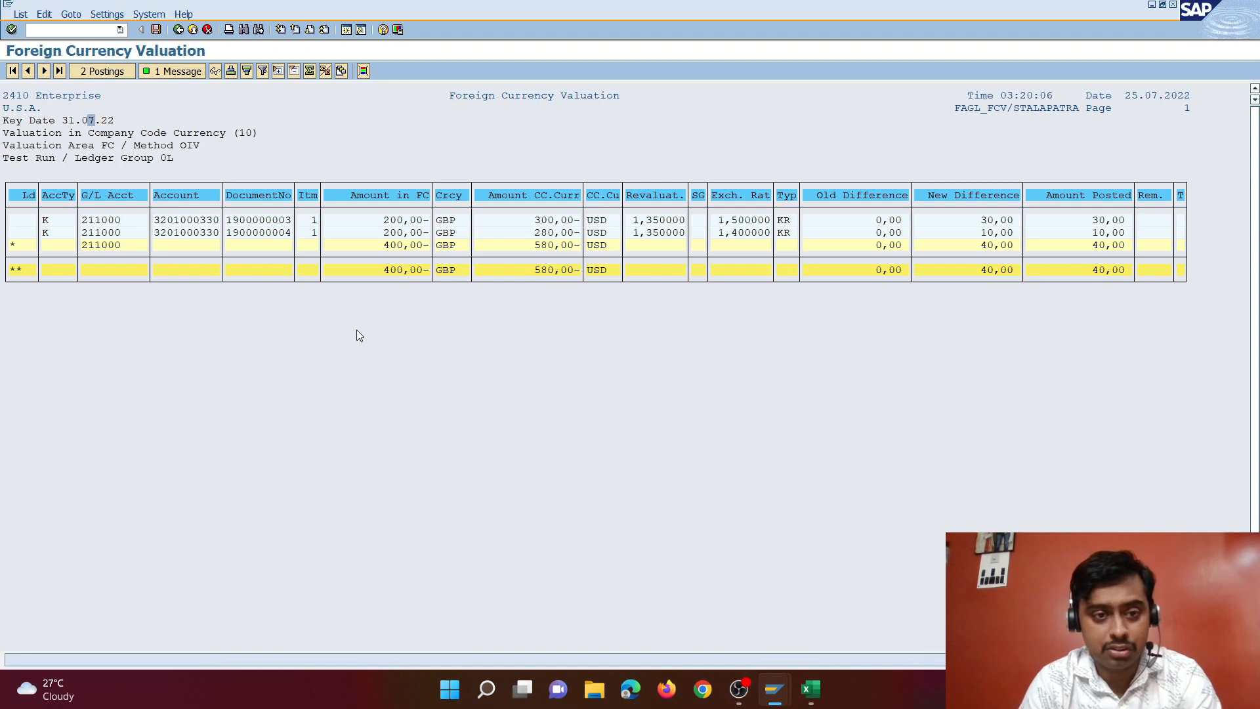
Step: Compare the original and revaluation rates in the test run results and display the proposed valuation and reversal postings
click(747, 232)
click(649, 220)
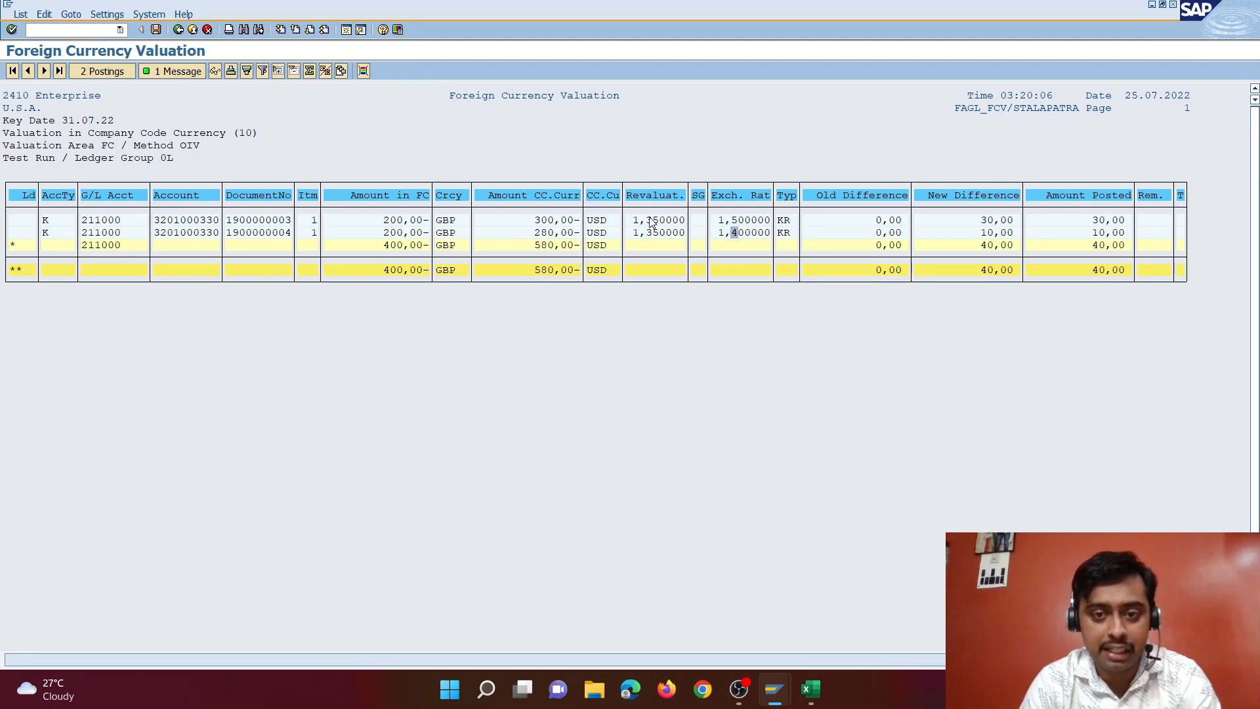
click(650, 234)
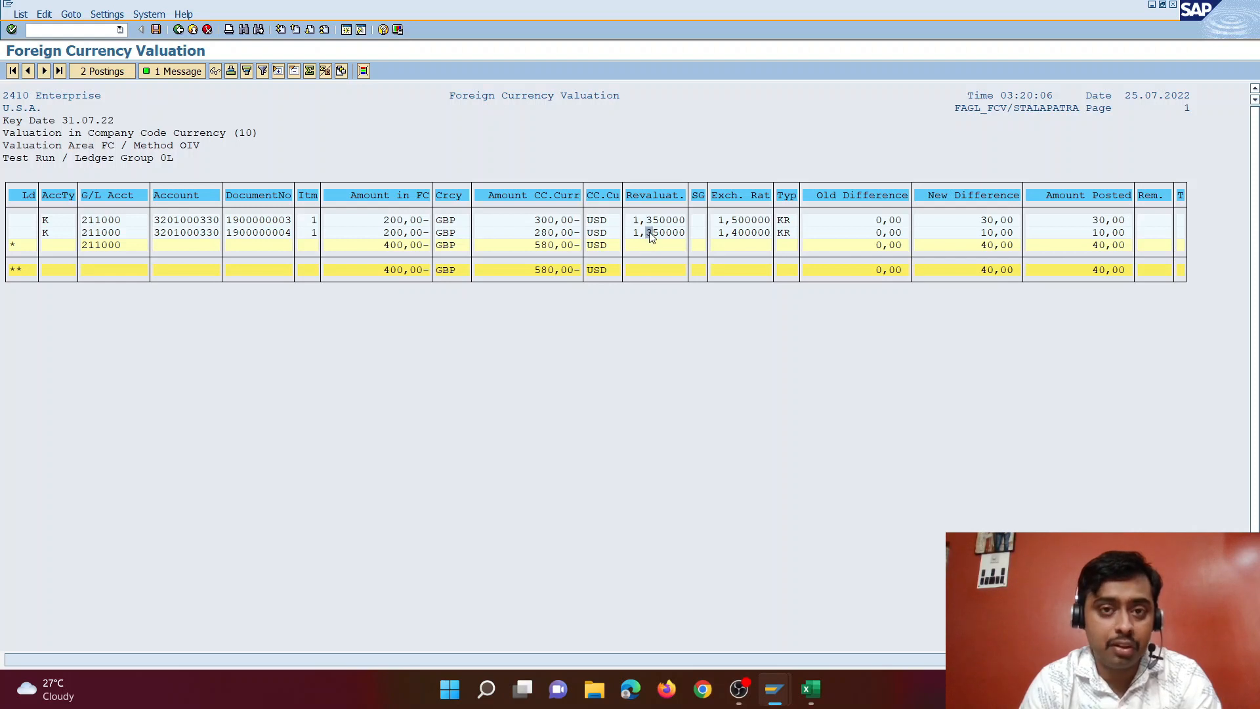
click(109, 73)
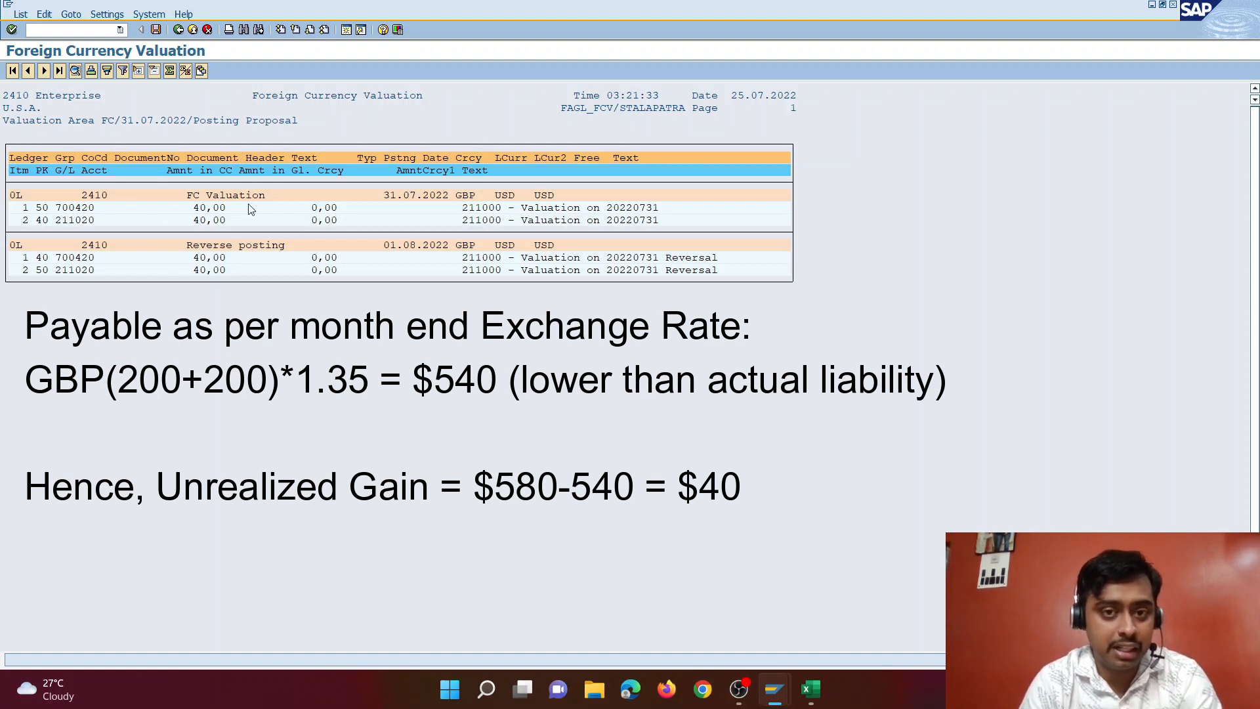
click(179, 30)
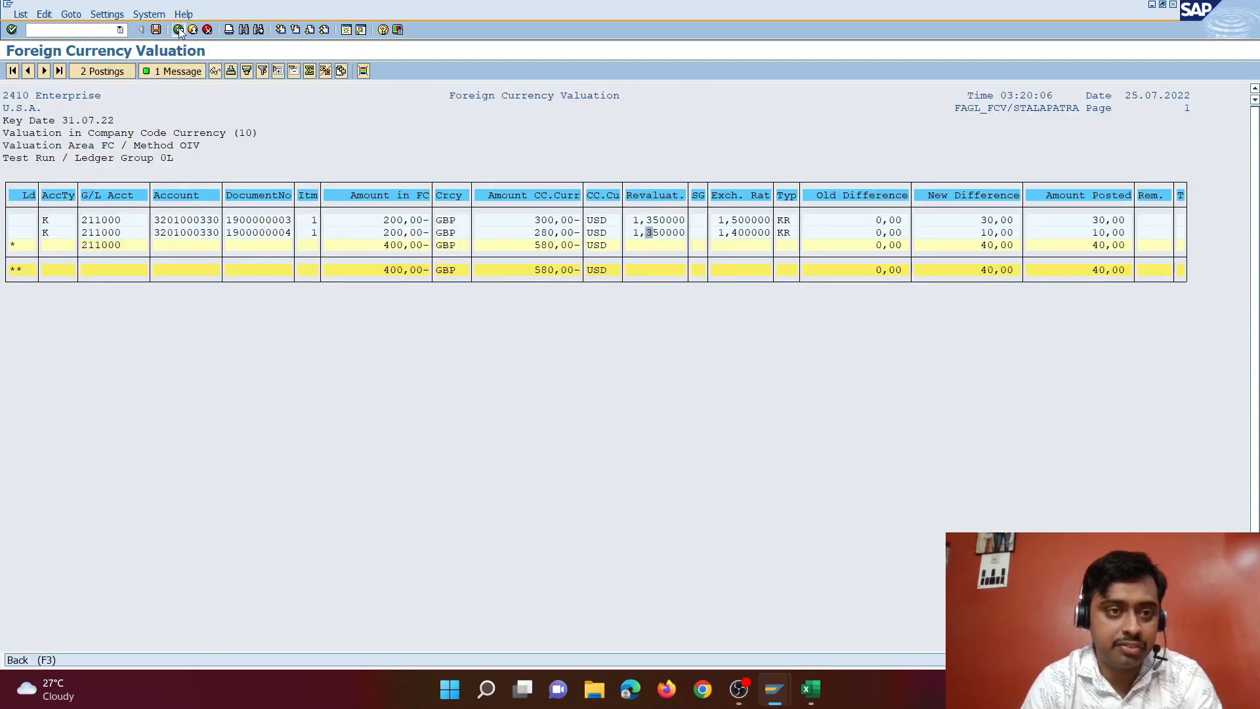
Step: Change the posting mode from test run to Update Run and execute the foreign currency valuation
click(178, 29)
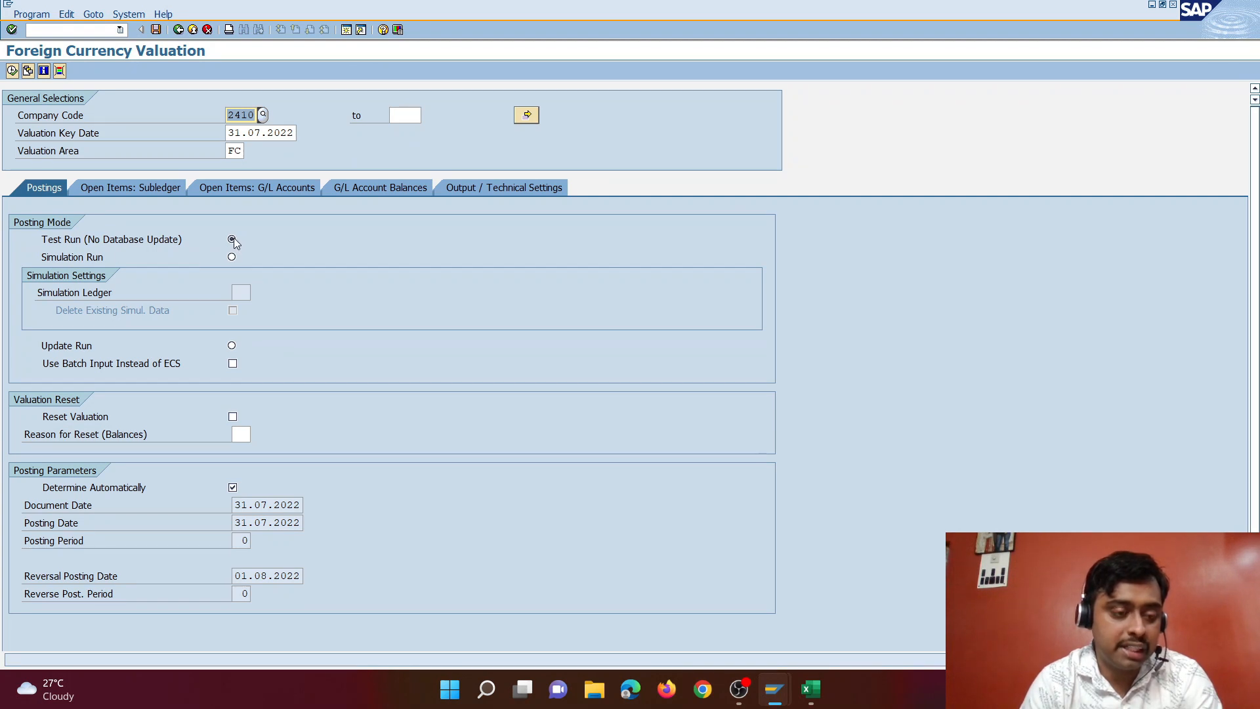
click(232, 345)
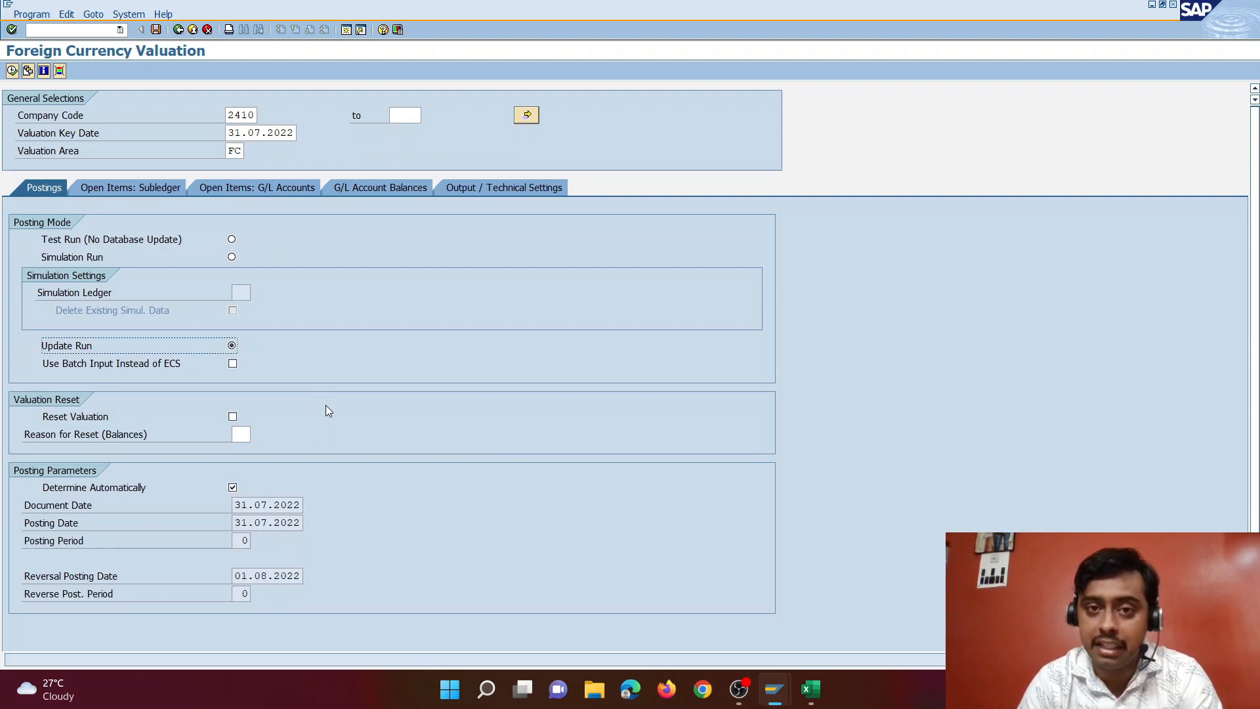
click(11, 71)
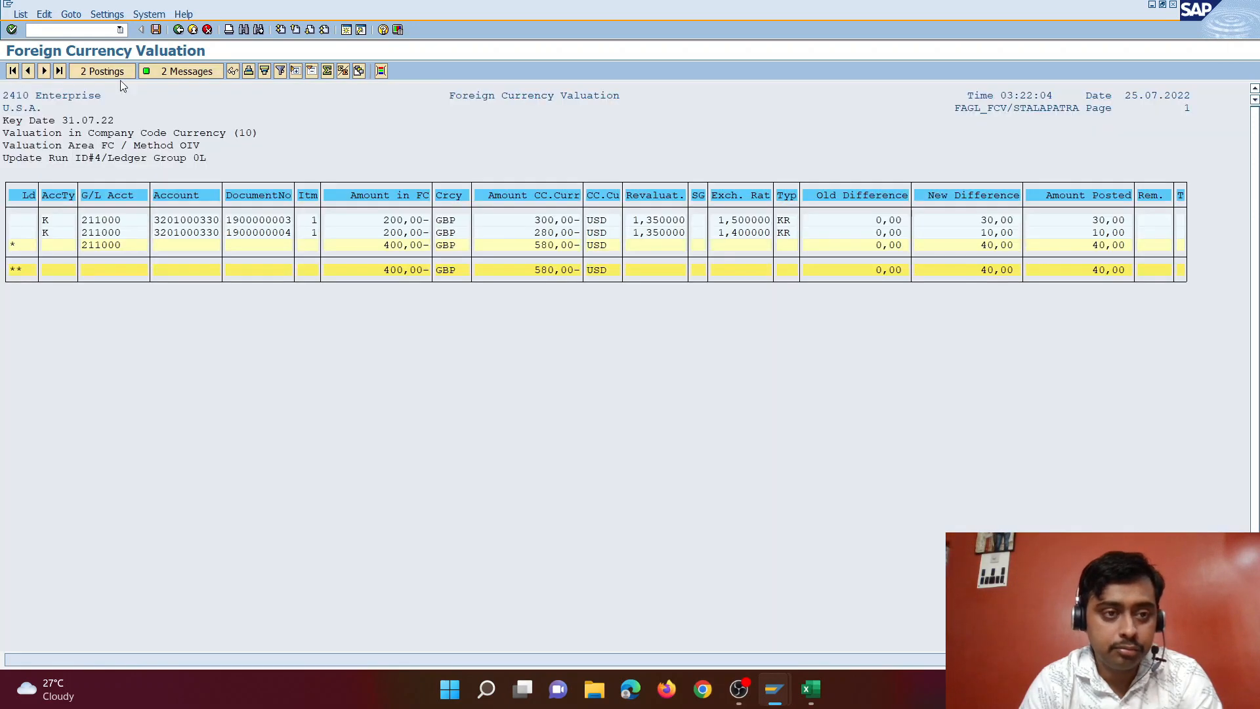
Step: Display the generated postings, review the FC Valuation and Reverse posting entries, and open the FC Valuation document in general ledger view
click(107, 73)
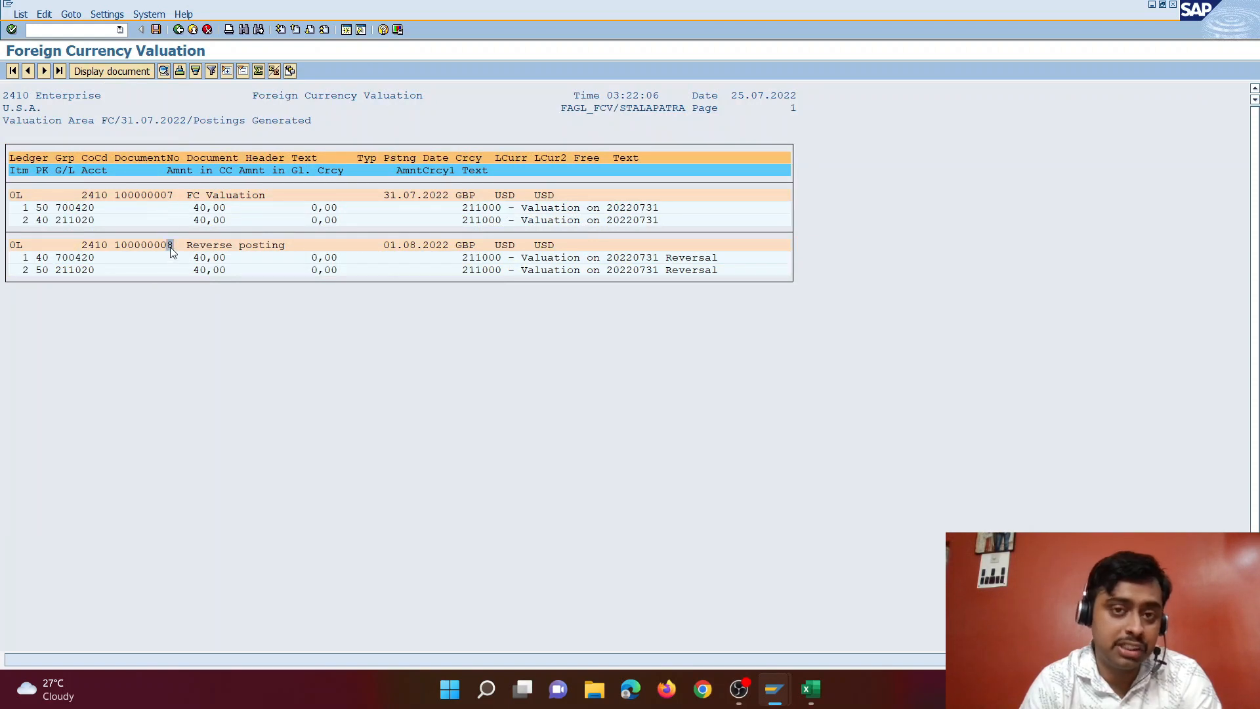
click(197, 195)
click(217, 247)
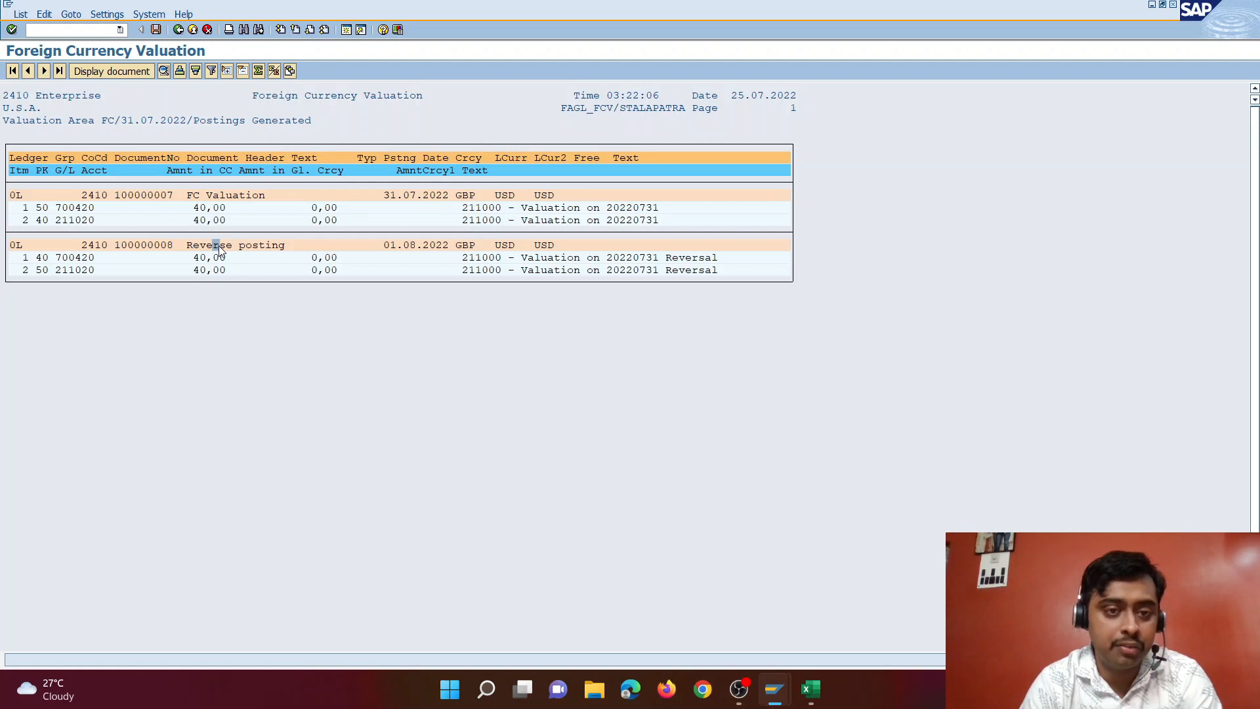
click(392, 197)
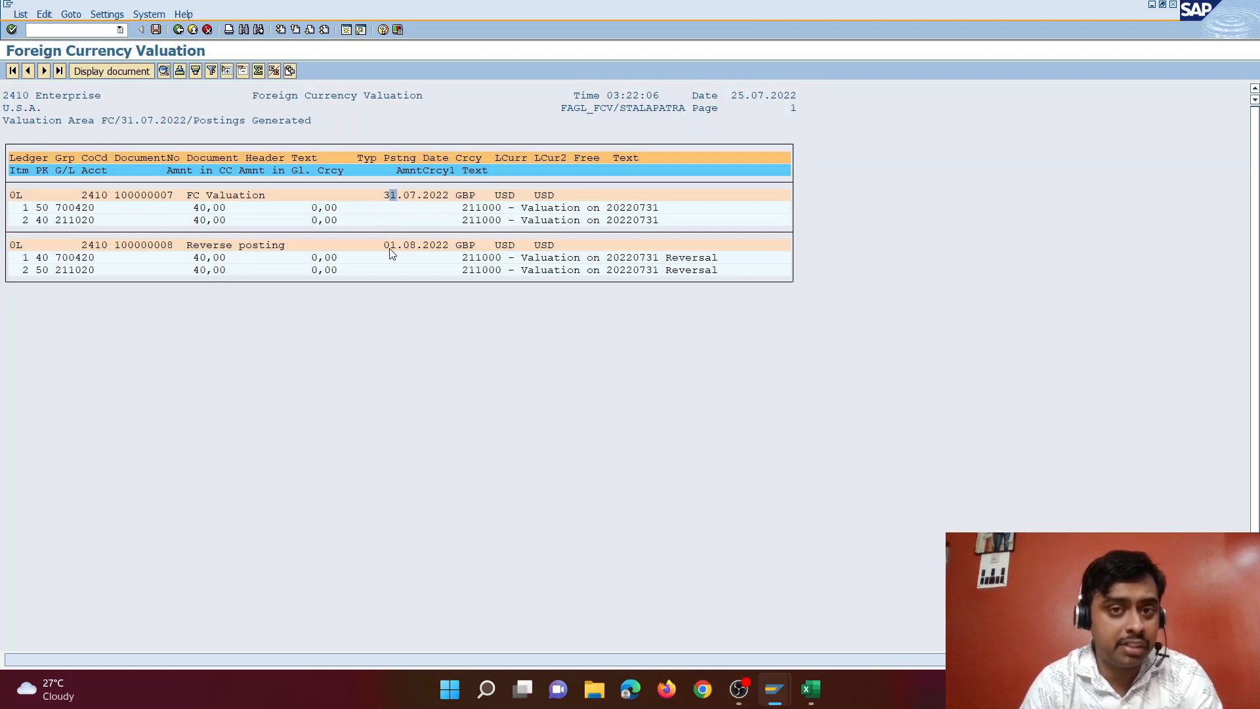
click(145, 195)
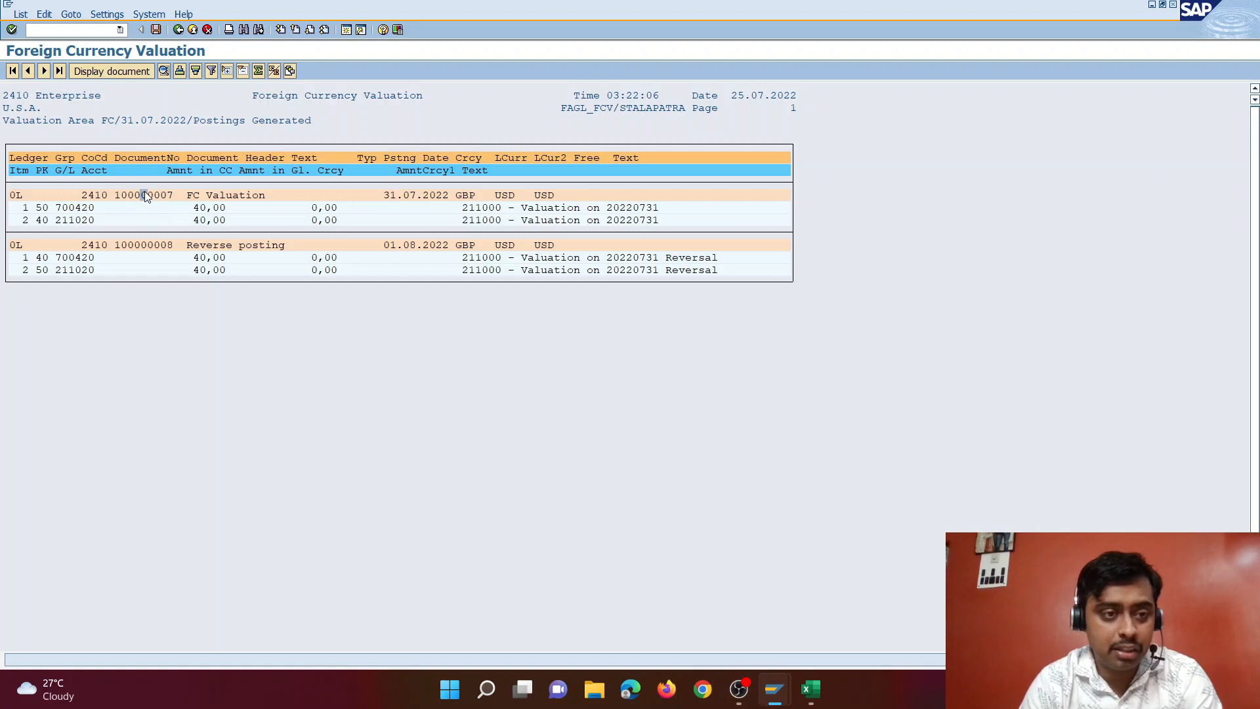
click(112, 71)
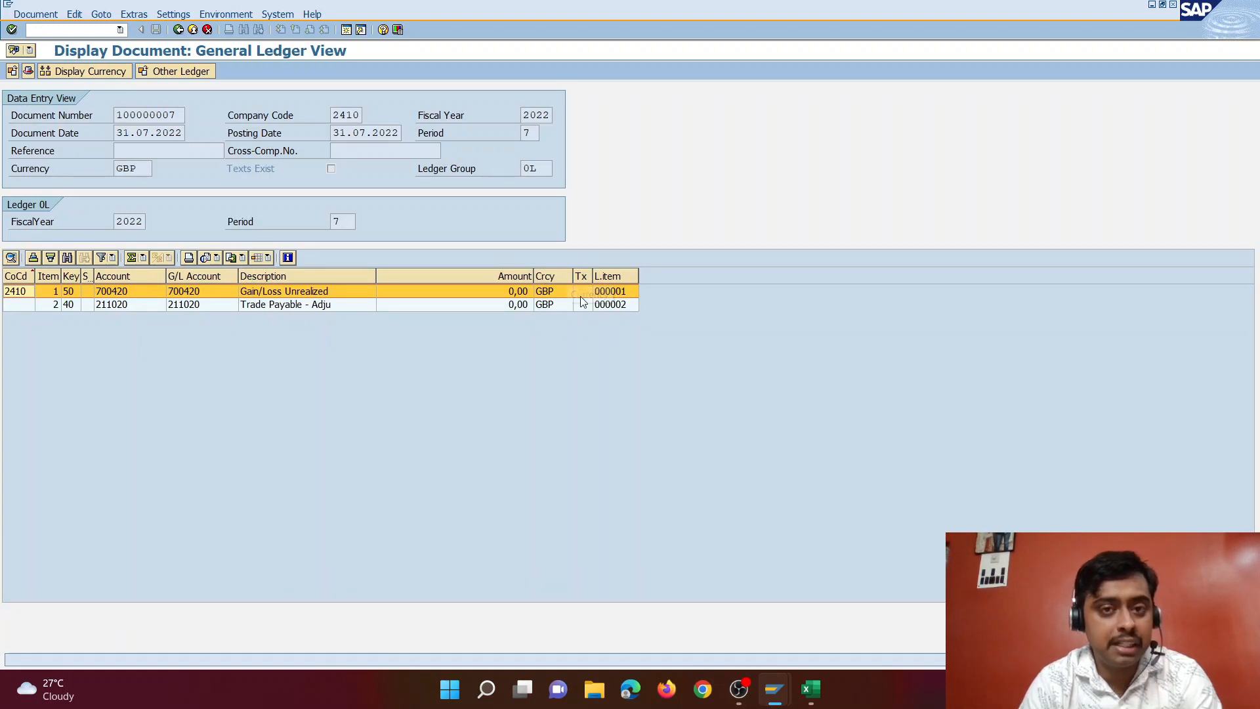
Step: Compare the GBP amounts and the converted values for 25-Jul and 25-Oct in the Customer Ledger.xlsx workbook in Excel, and return to SAP
mouse_move(808, 687)
click(849, 605)
click(658, 387)
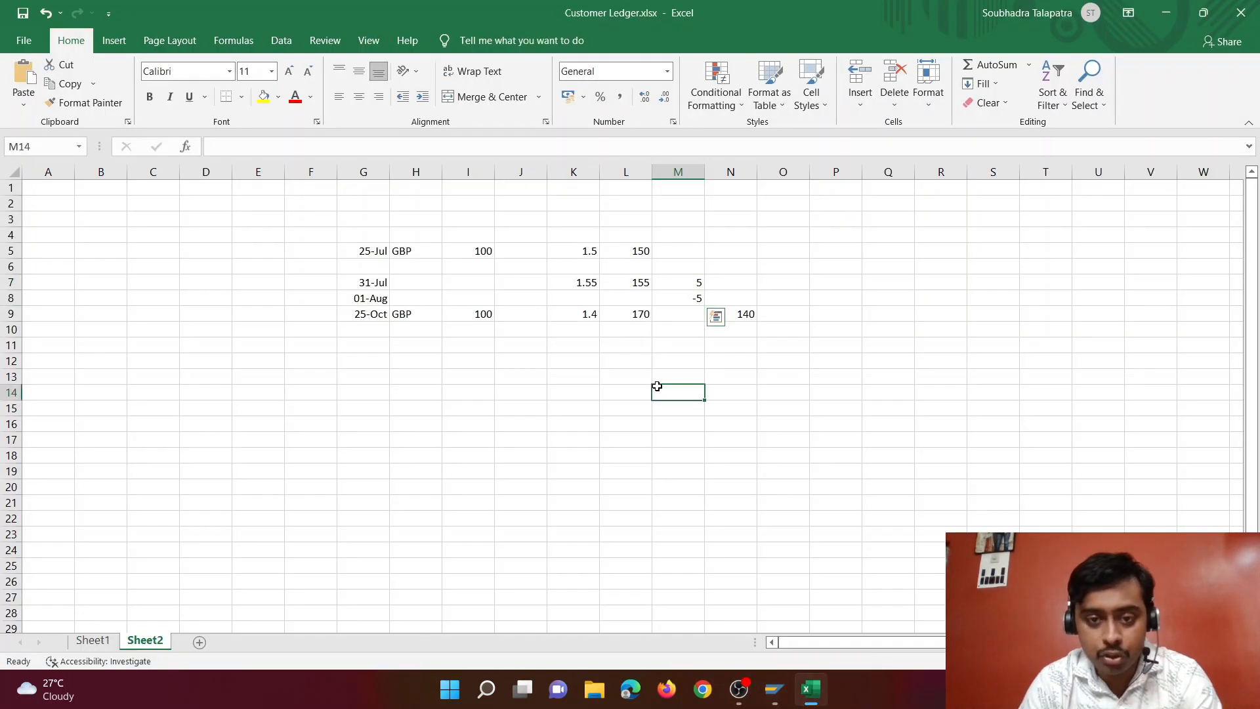
click(470, 250)
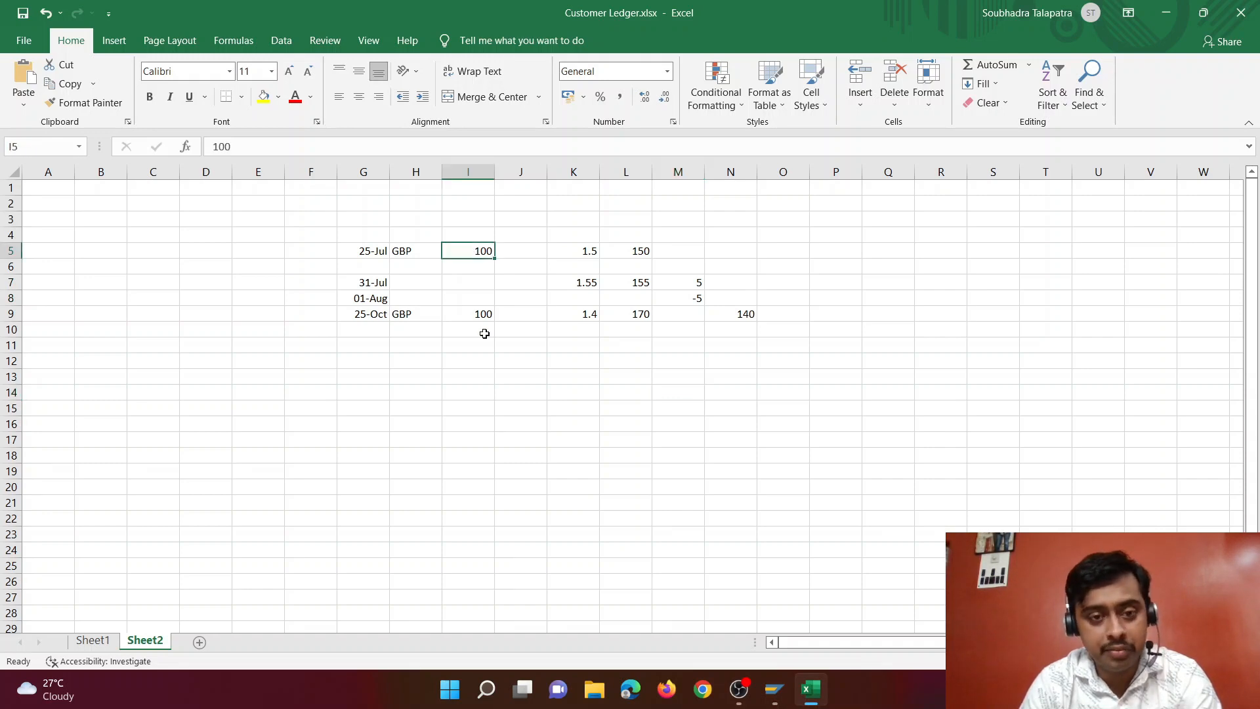
click(478, 315)
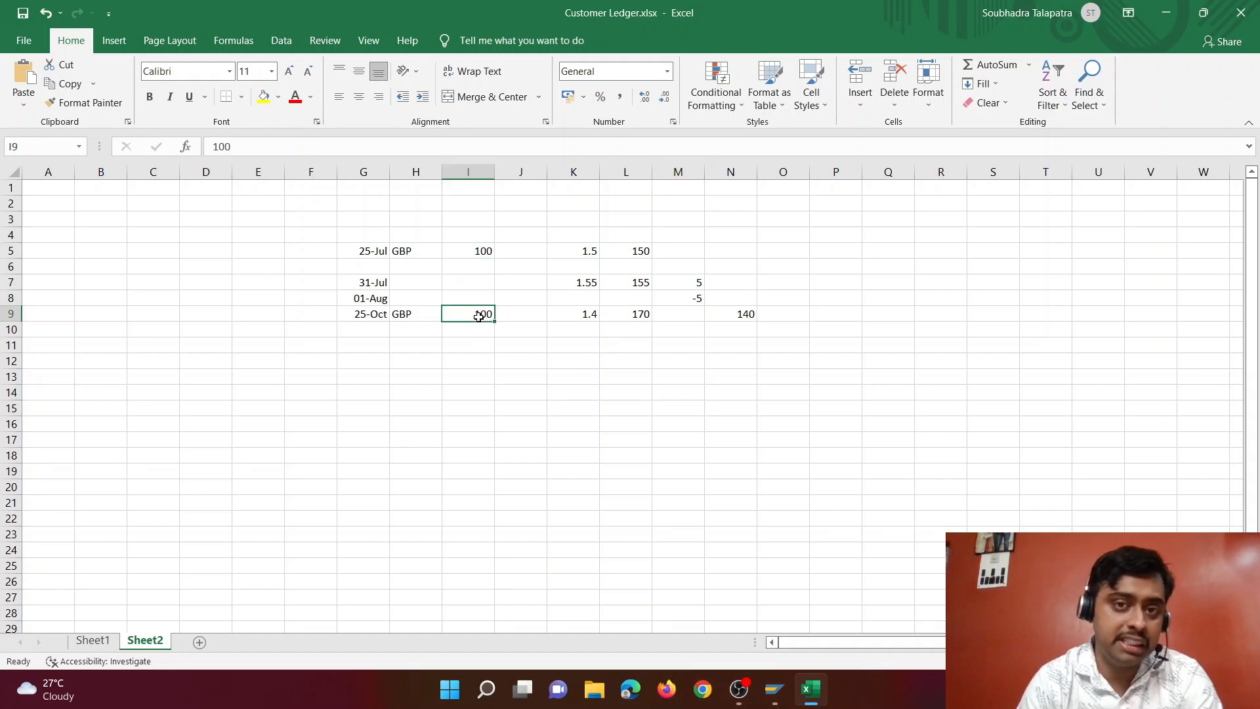
drag(478, 252, 483, 318)
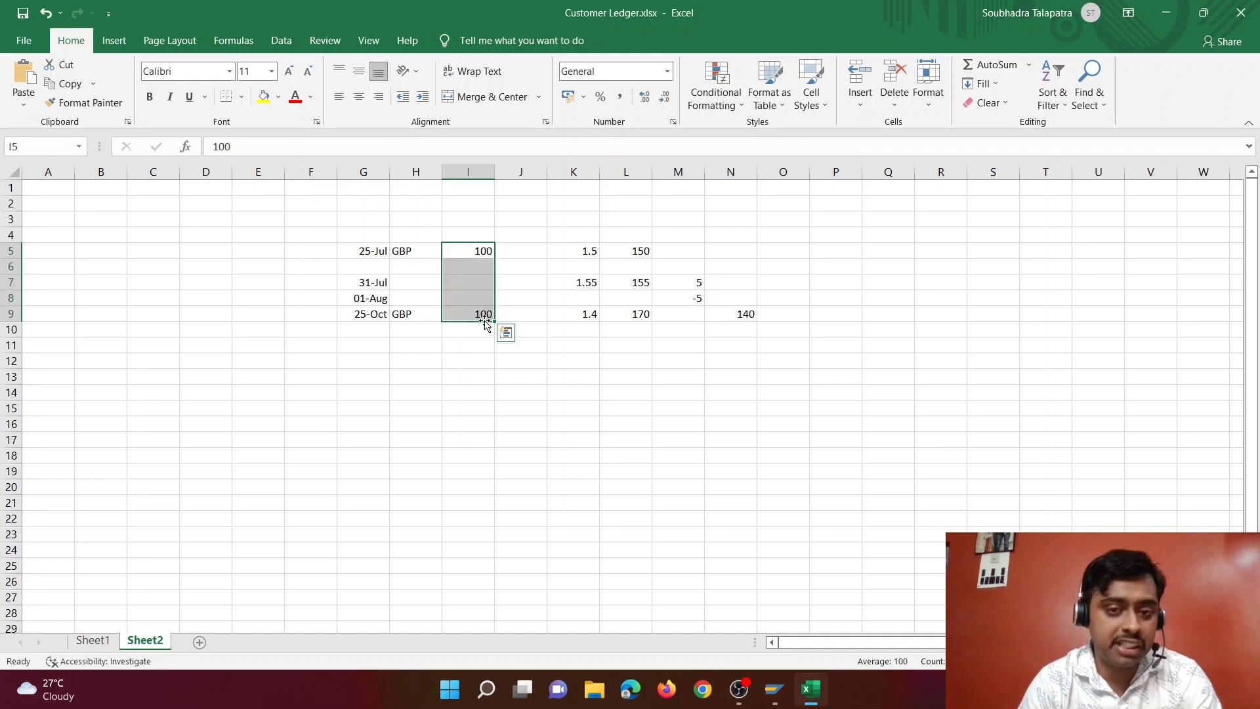
click(639, 252)
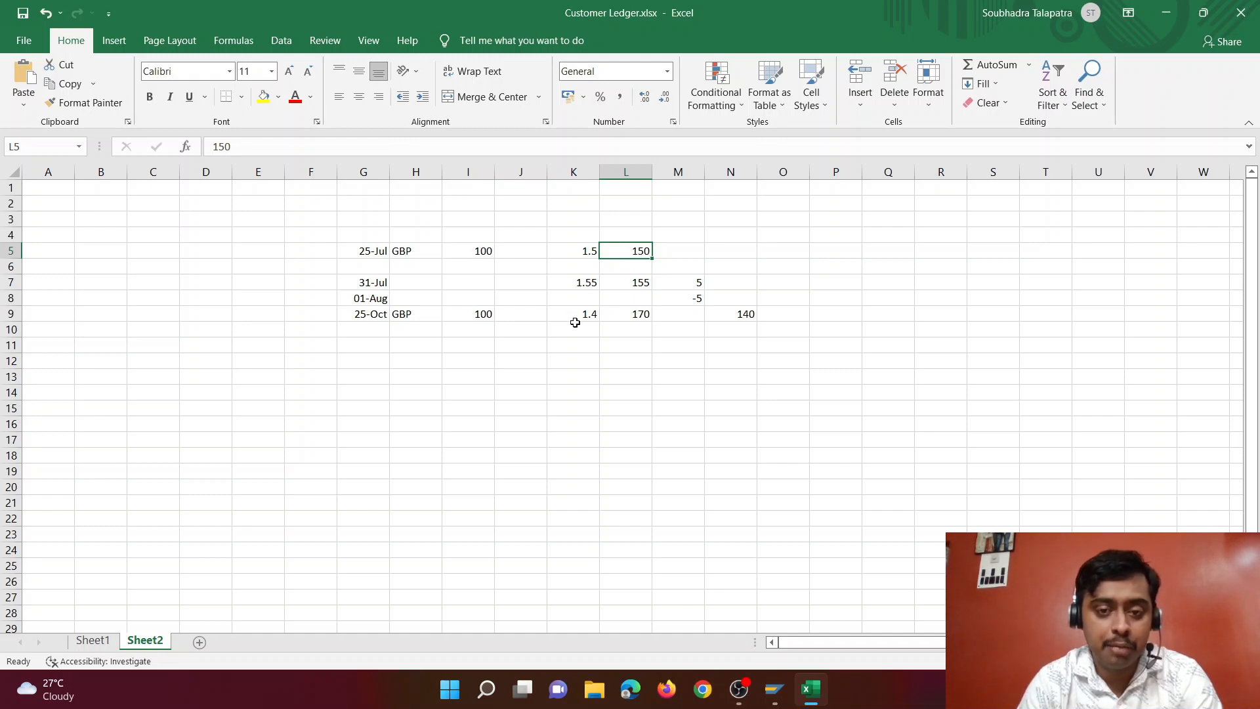
click(640, 316)
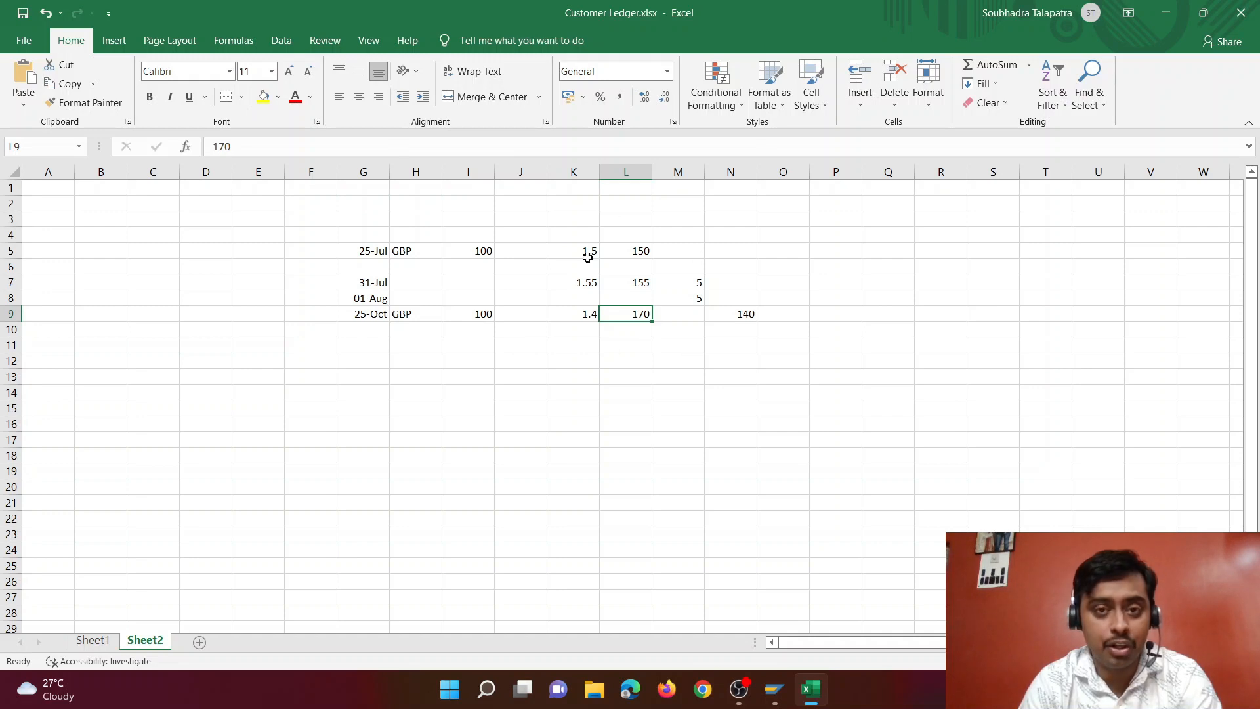
key(alt+Tab)
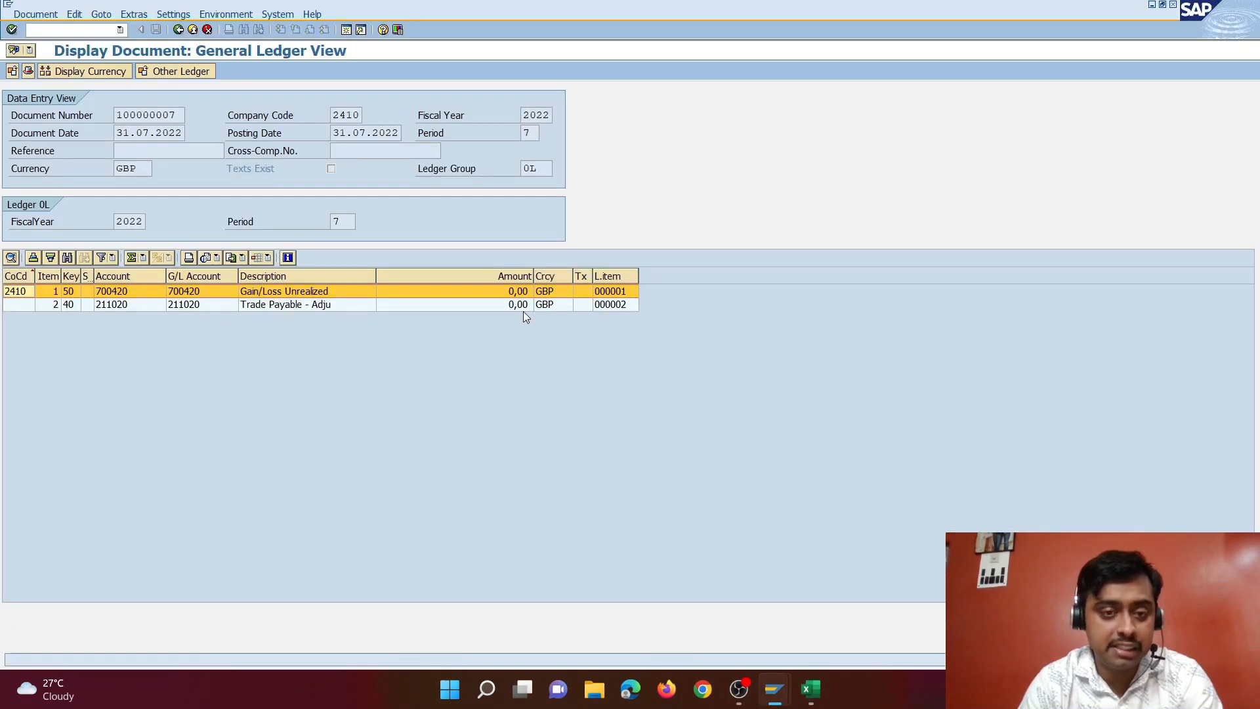
Step: Display the FC Valuation document in USD and examine the posting keys and G/L accounts of both line items
click(105, 72)
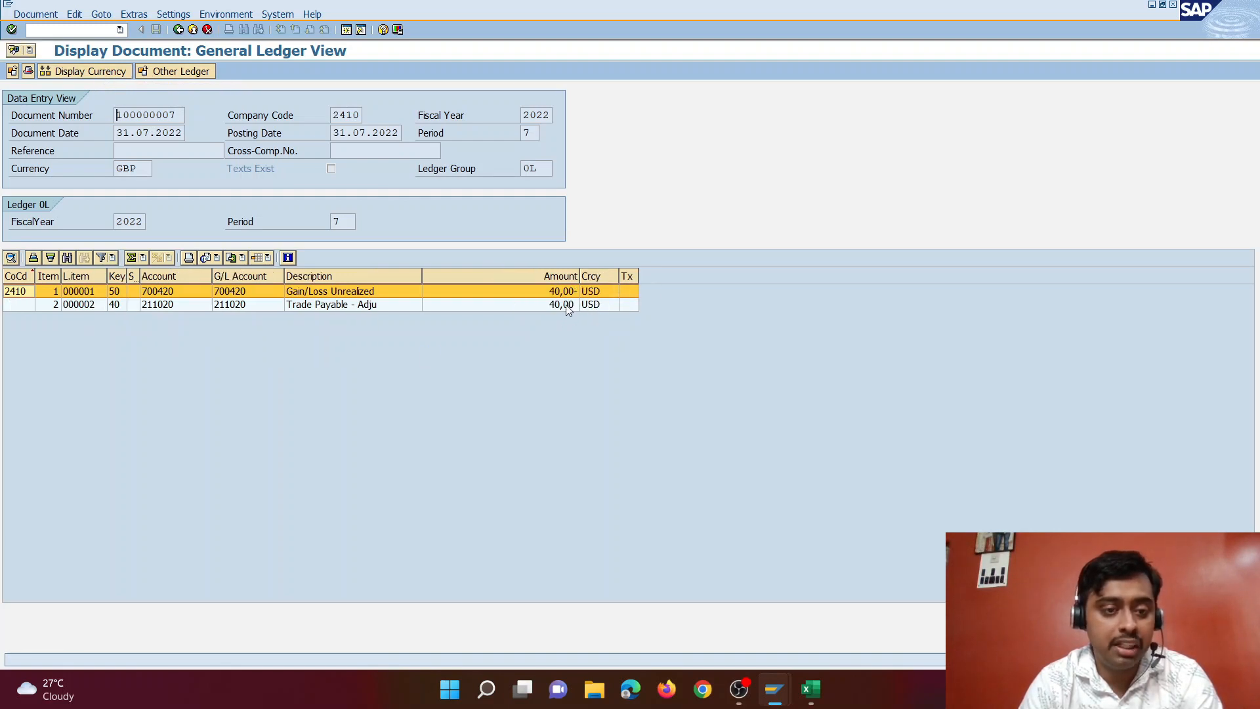
click(257, 294)
click(115, 293)
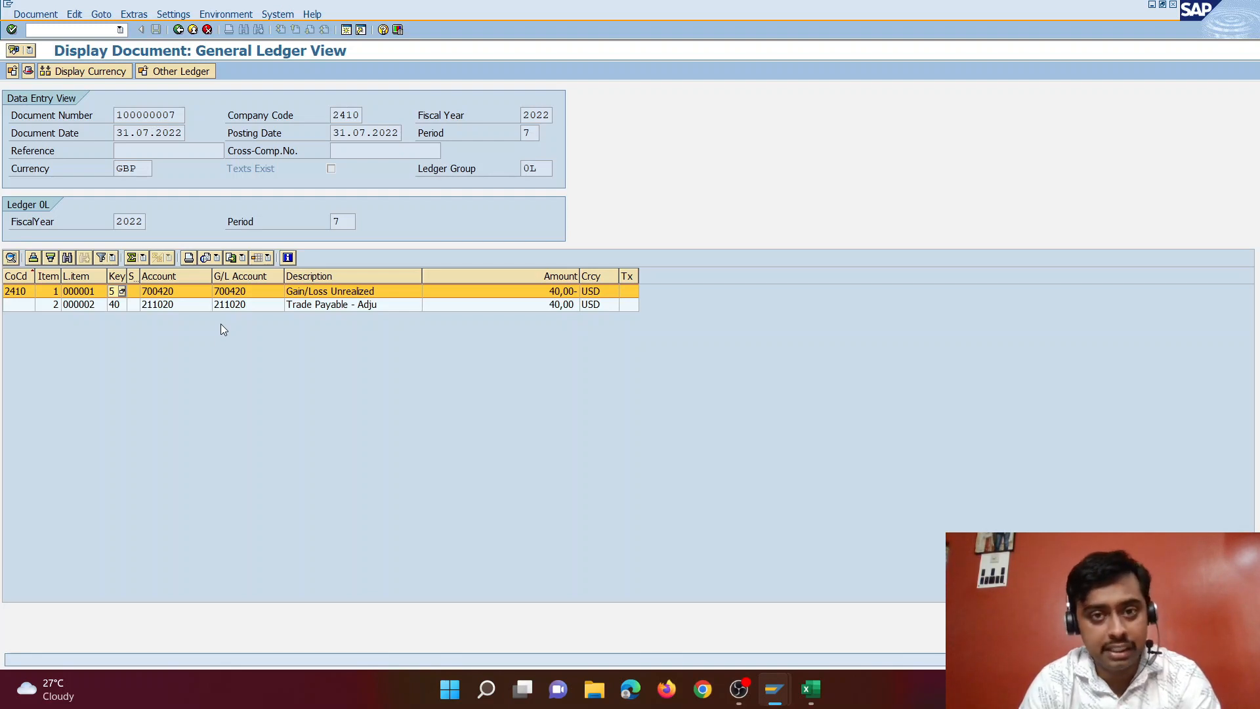
click(236, 295)
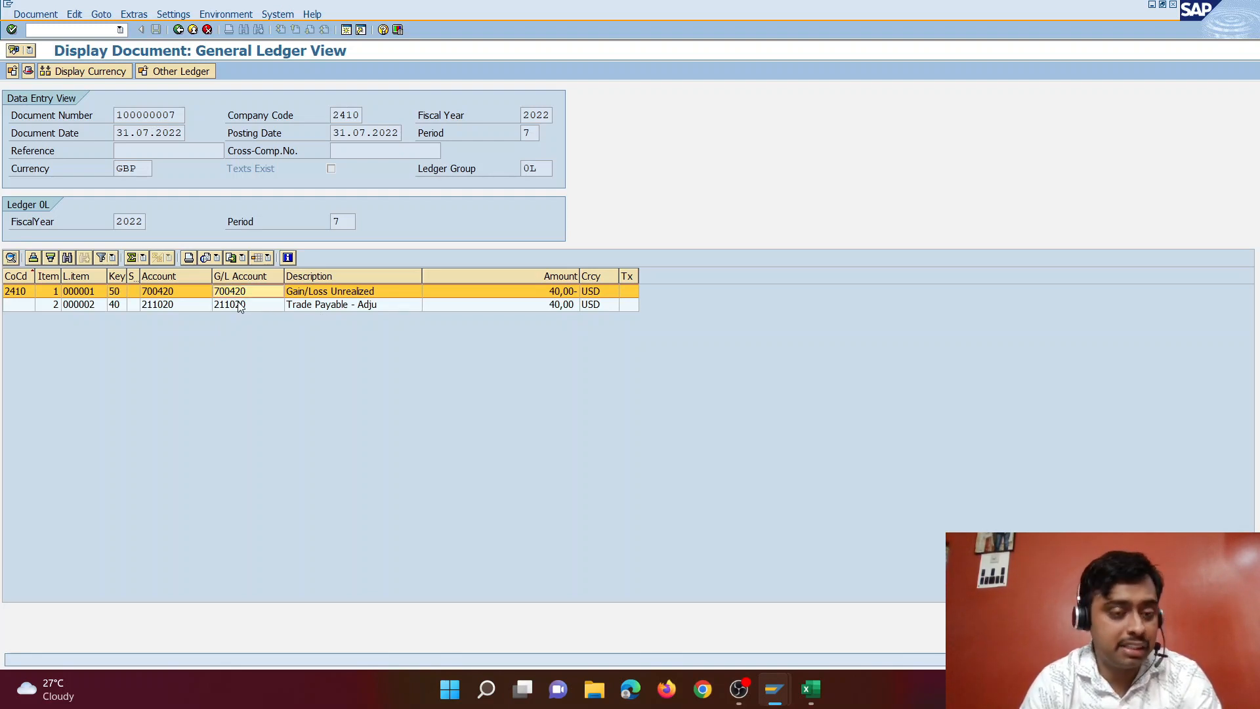
click(235, 309)
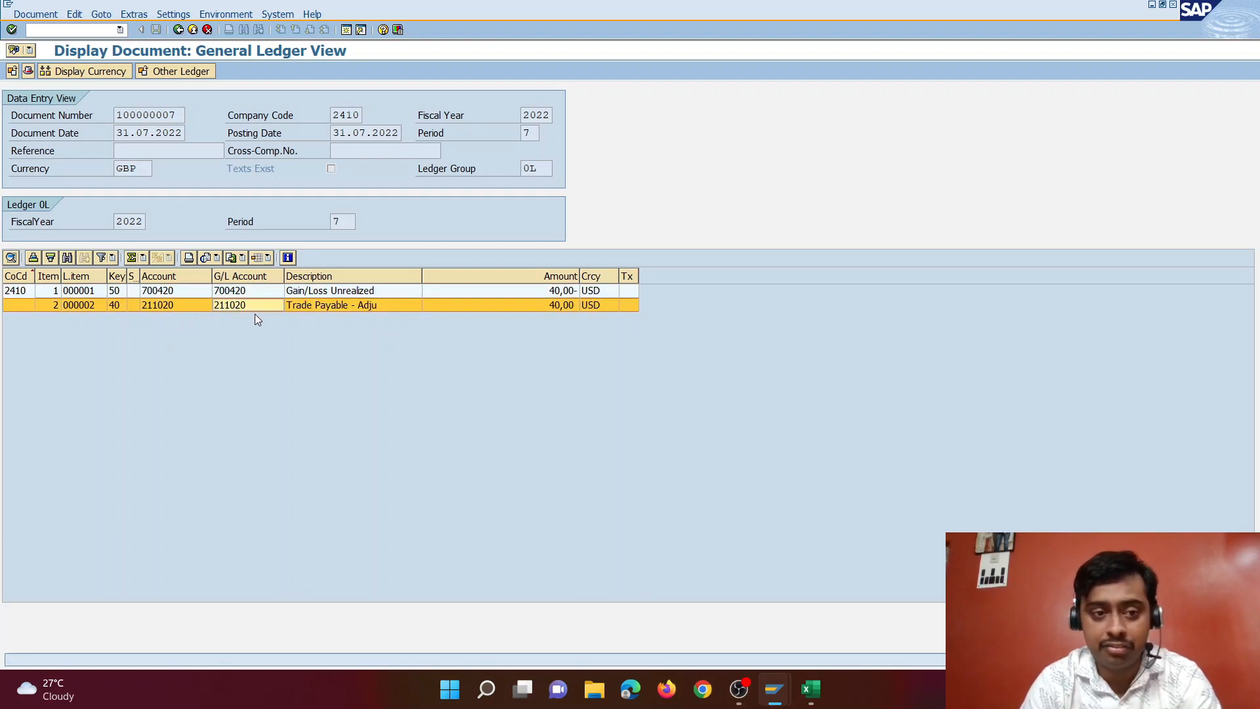
Step: Check the document type and exchange rate field in the FC Valuation document header, and close the header details
click(29, 74)
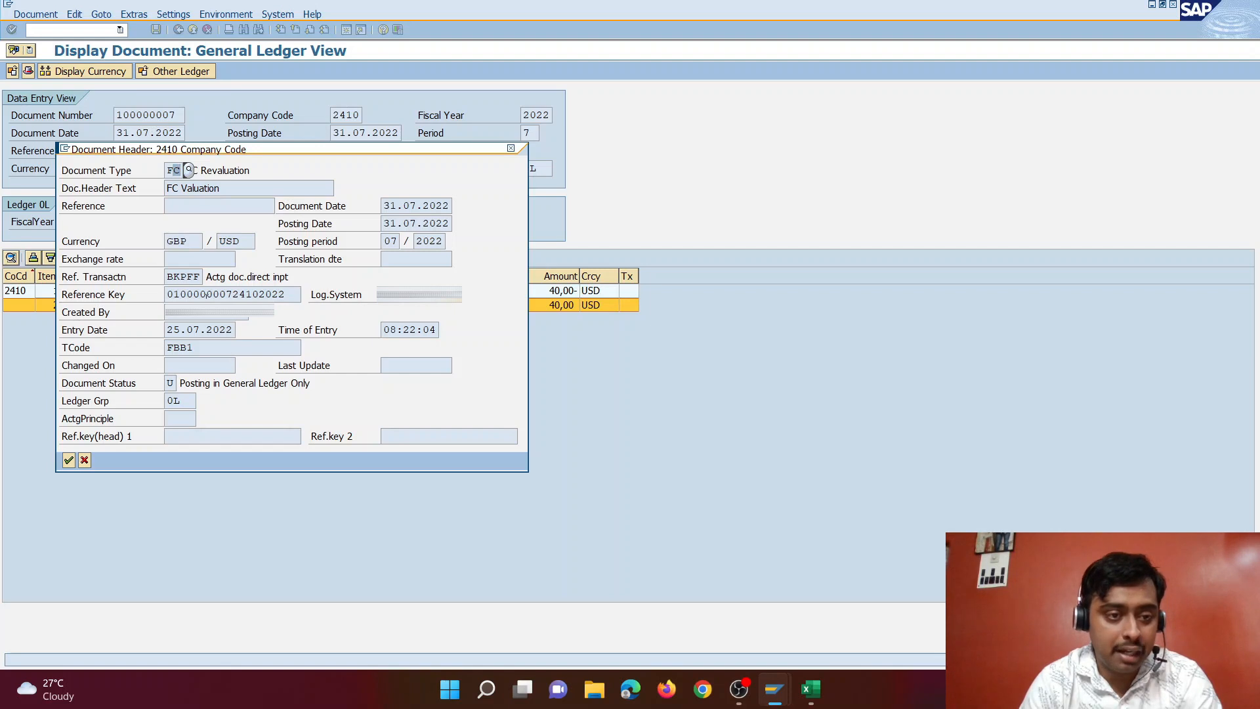
click(220, 261)
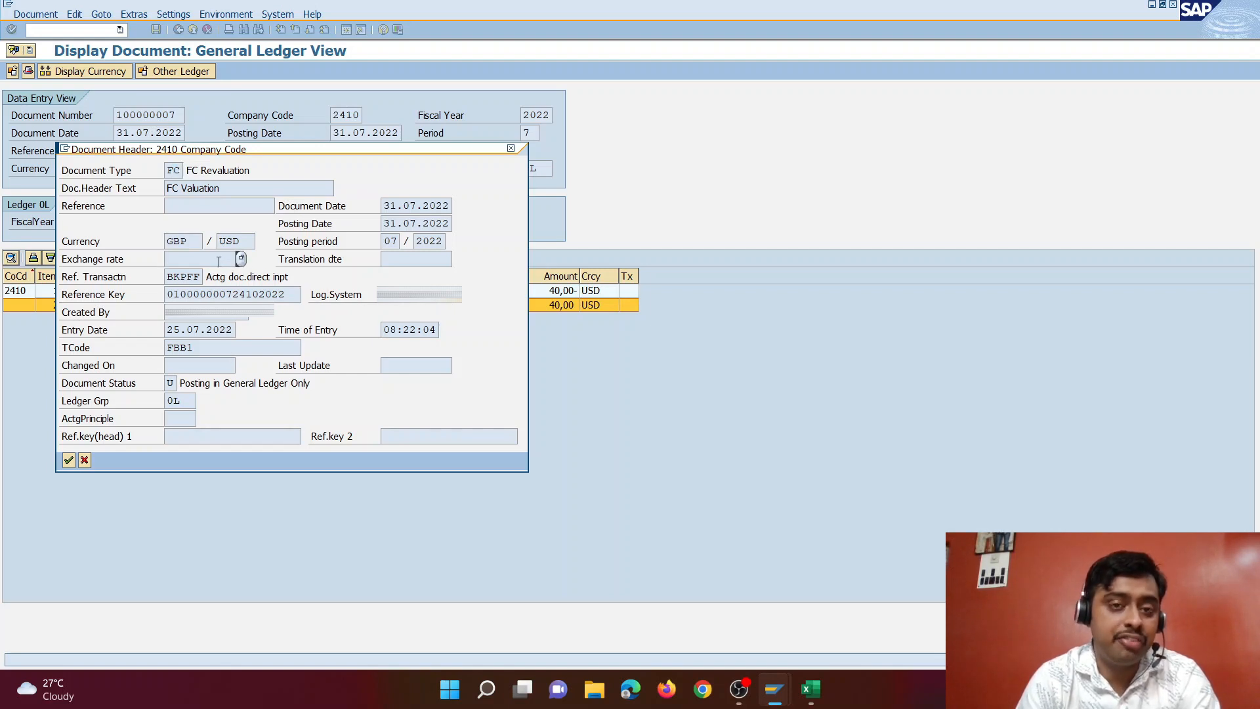
click(511, 149)
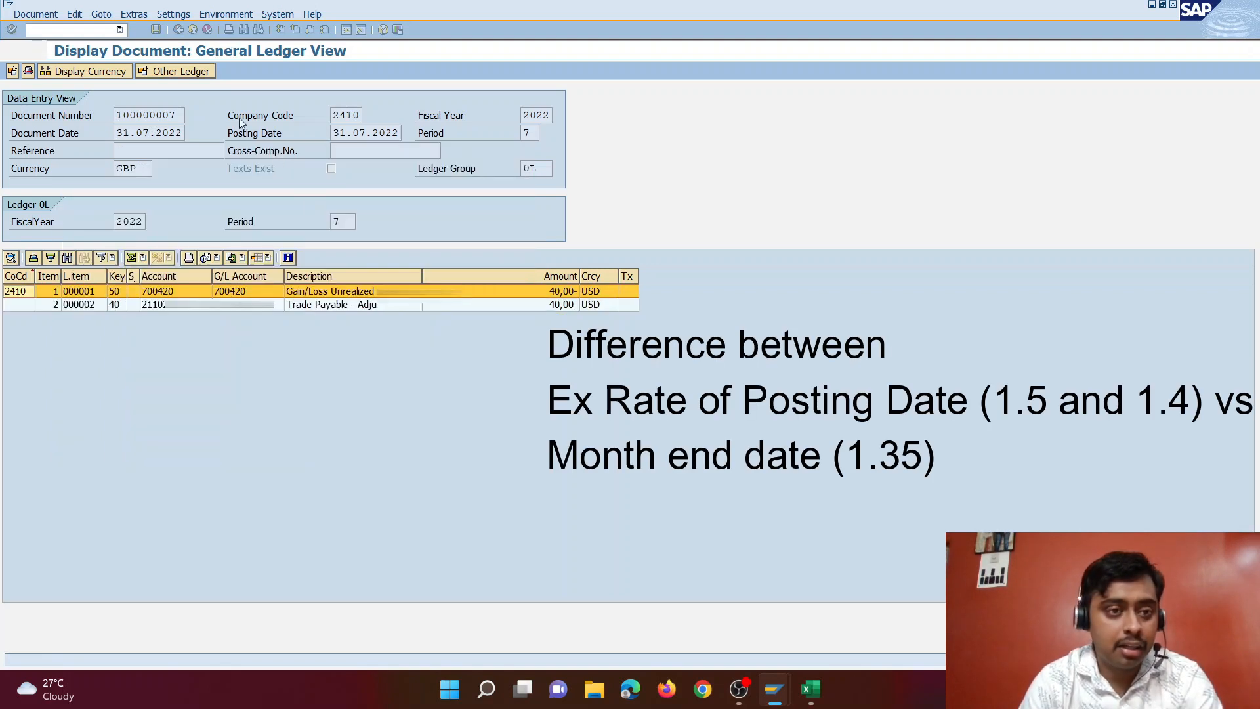
Step: Open the Reverse posting document from the generated postings, display it in USD, examine its line items, and return to the list
click(178, 30)
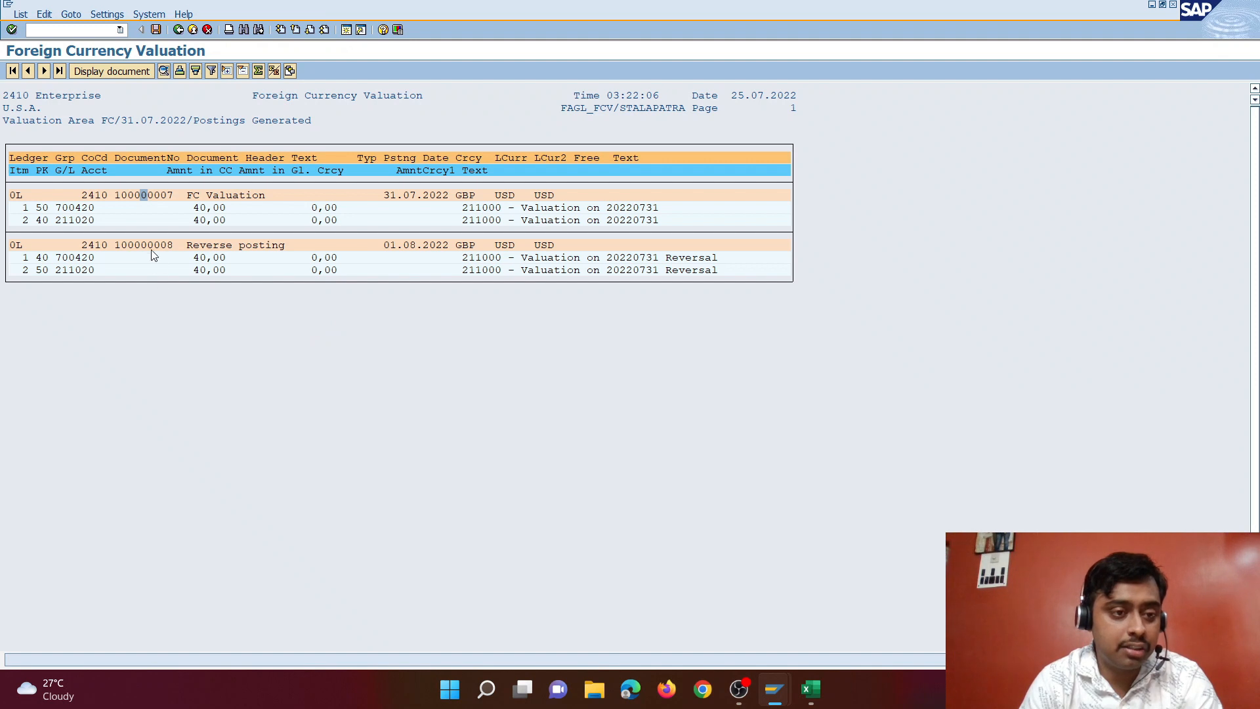
click(112, 69)
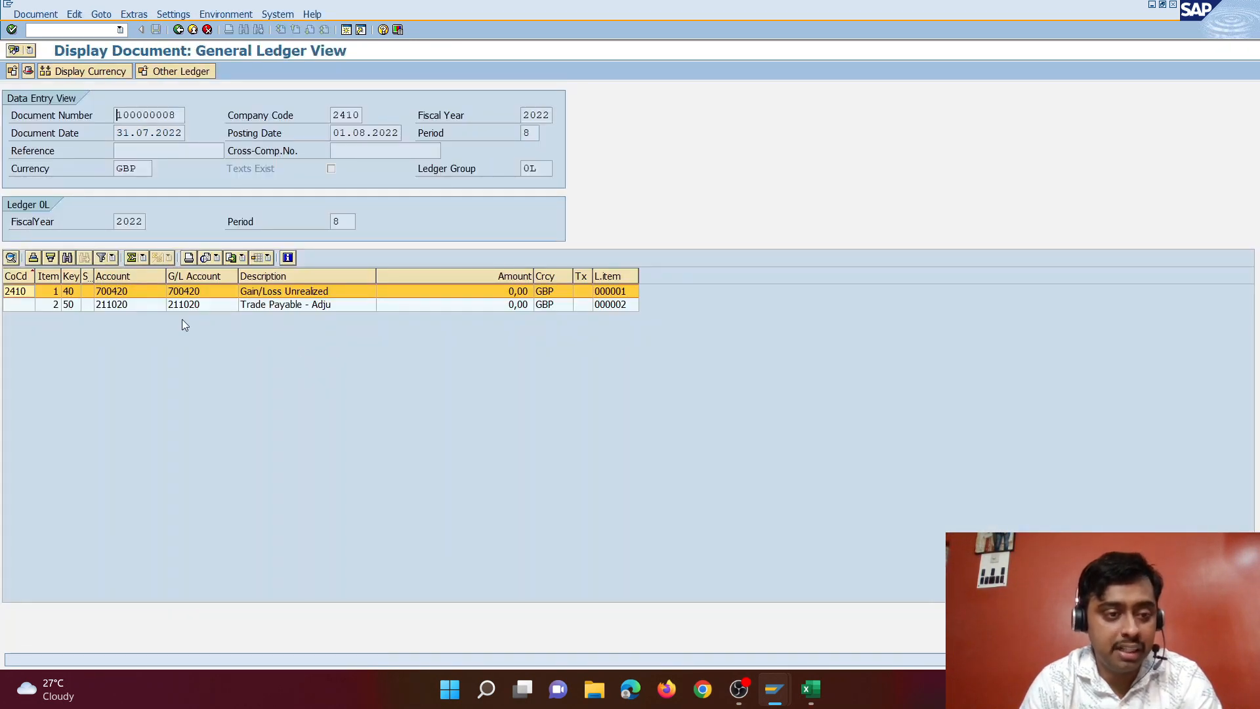
click(98, 71)
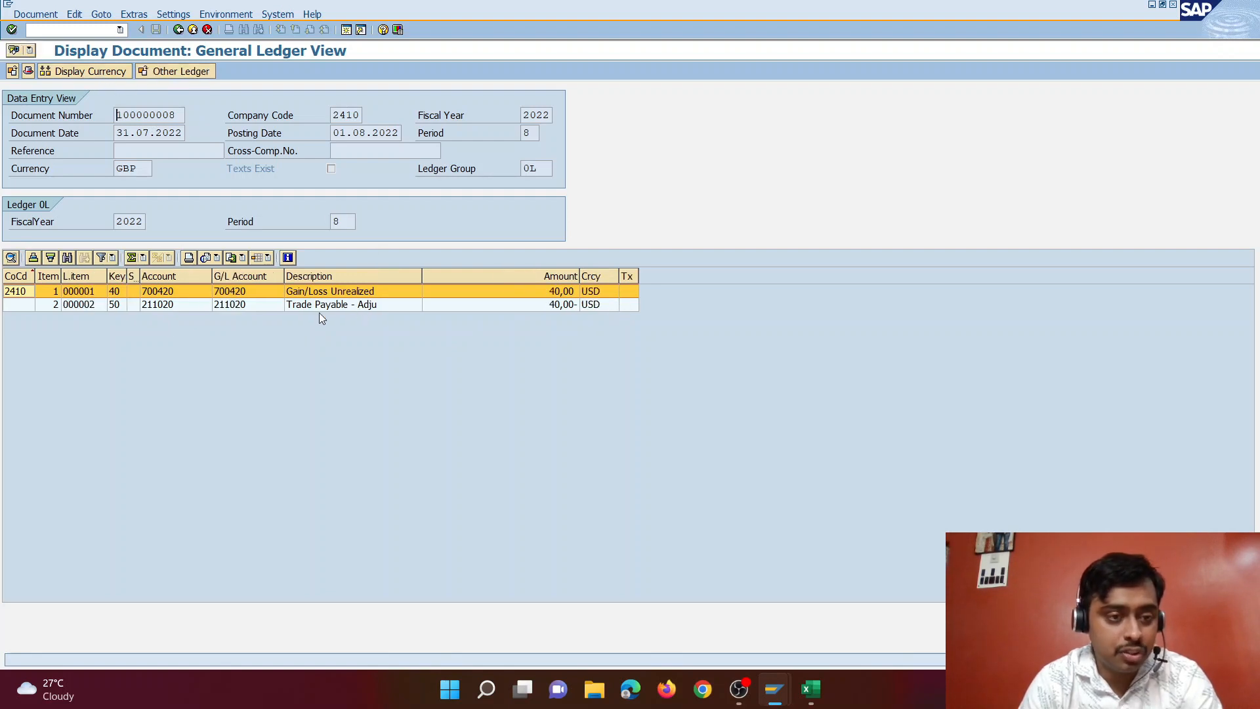
click(155, 296)
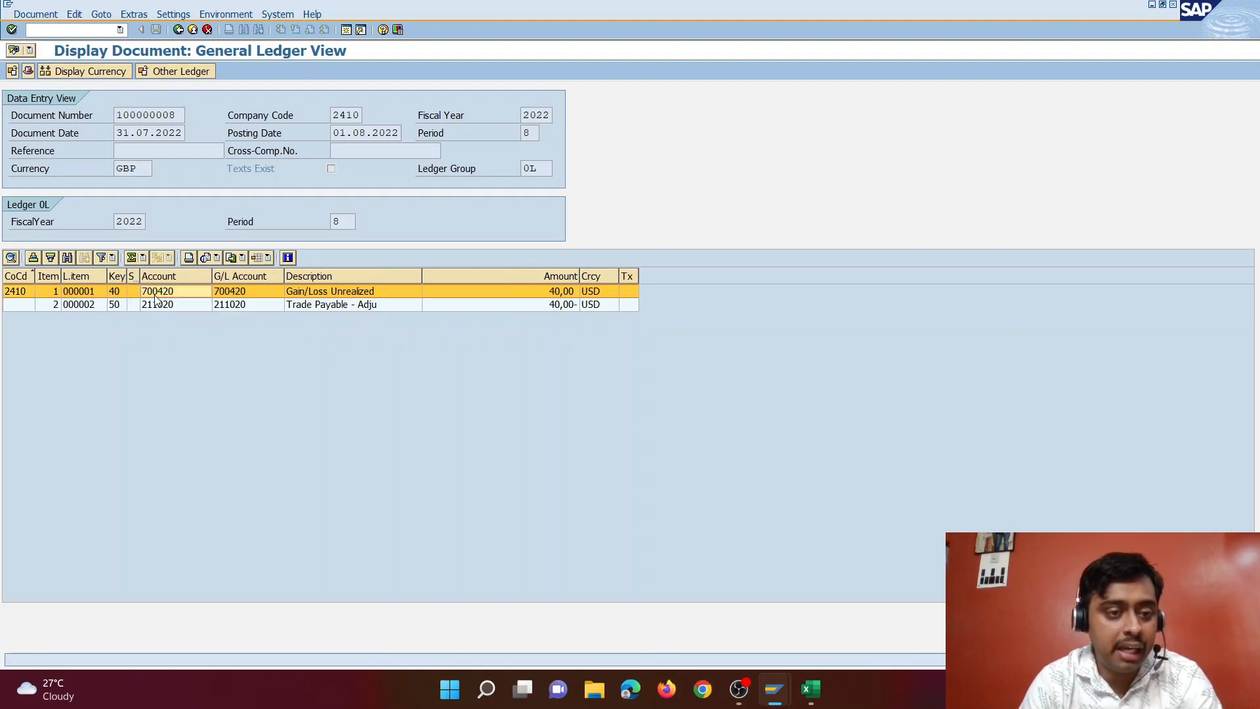
click(119, 305)
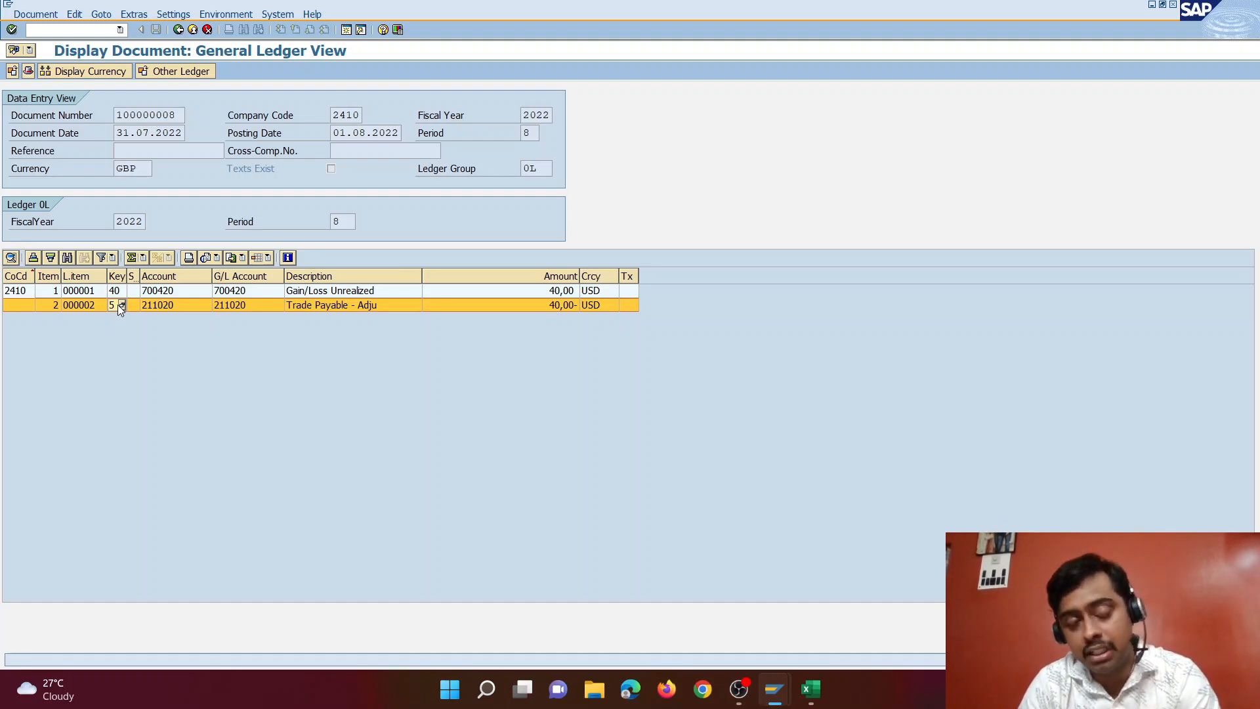
click(180, 30)
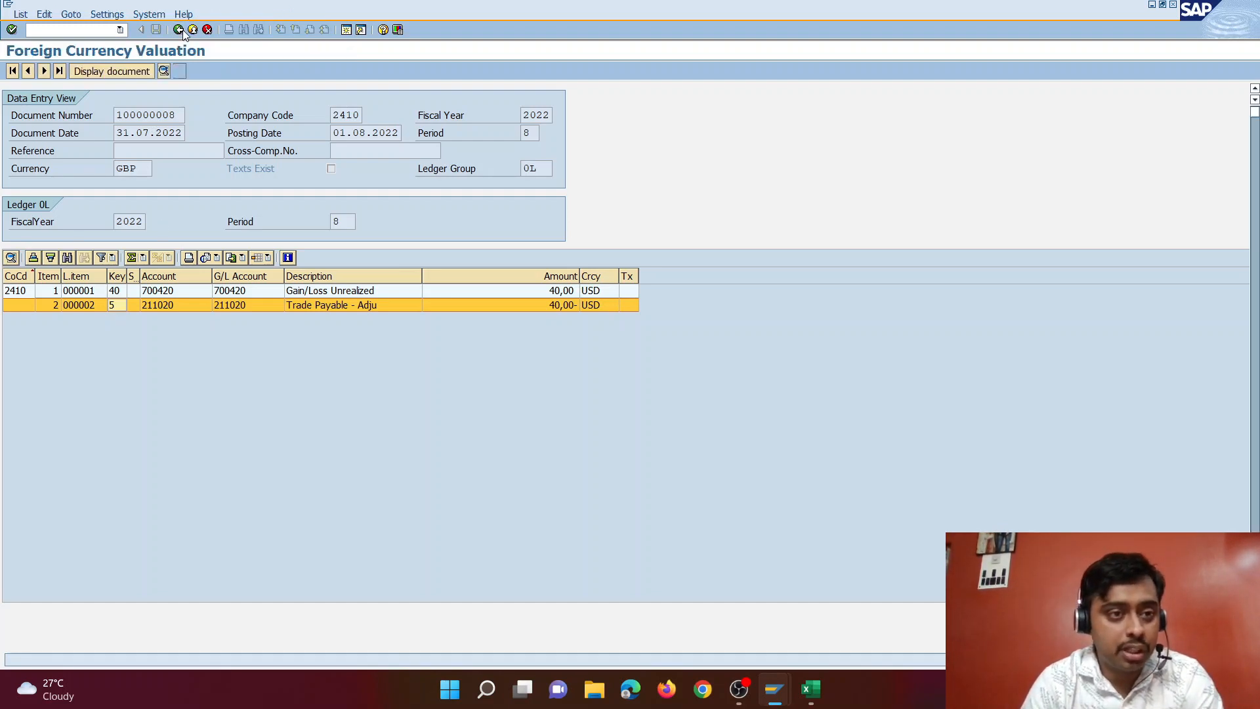
Step: Return to the valuation parameters, activate Reset Valuation, pick reset reason 01 (Reversal in current period), and execute the update run
click(183, 31)
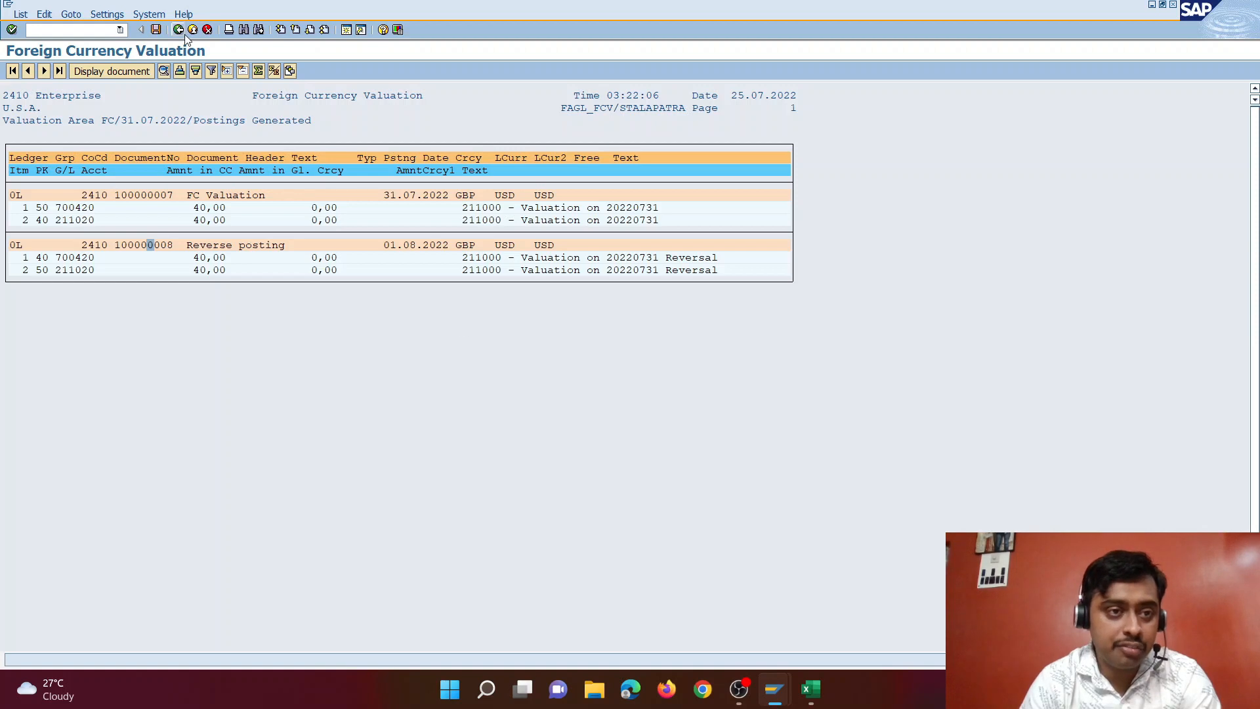
click(177, 30)
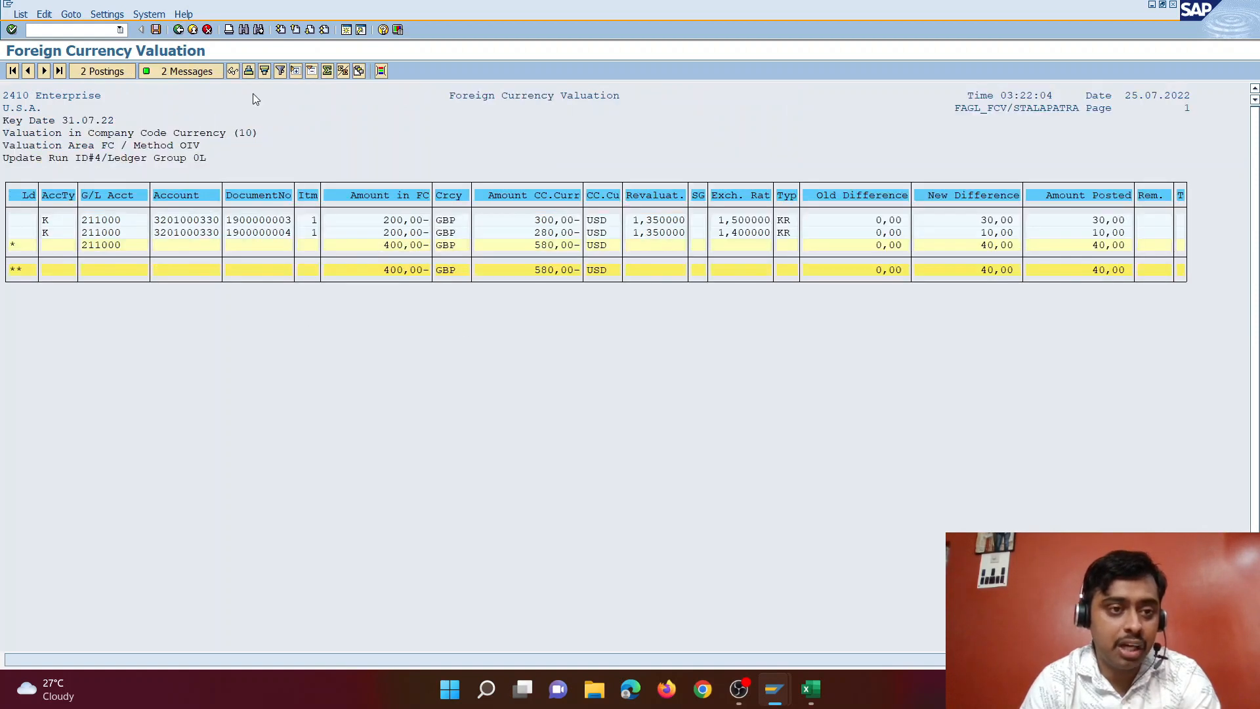
click(177, 30)
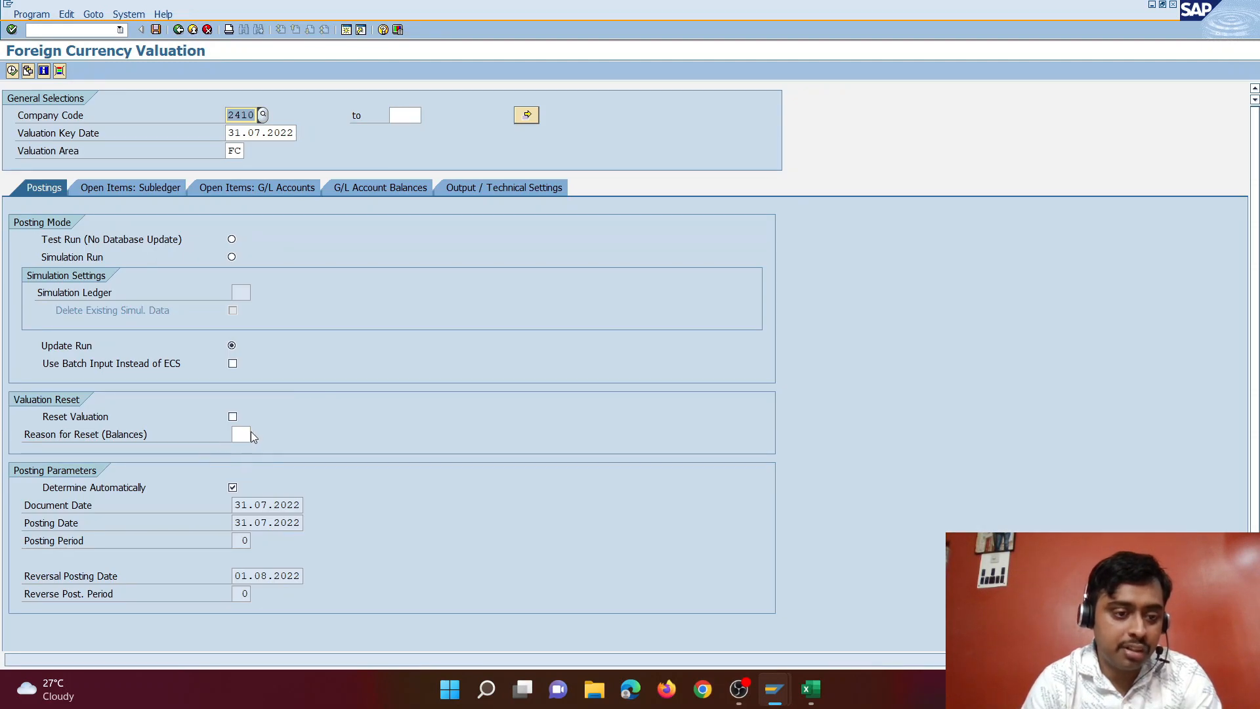
click(233, 418)
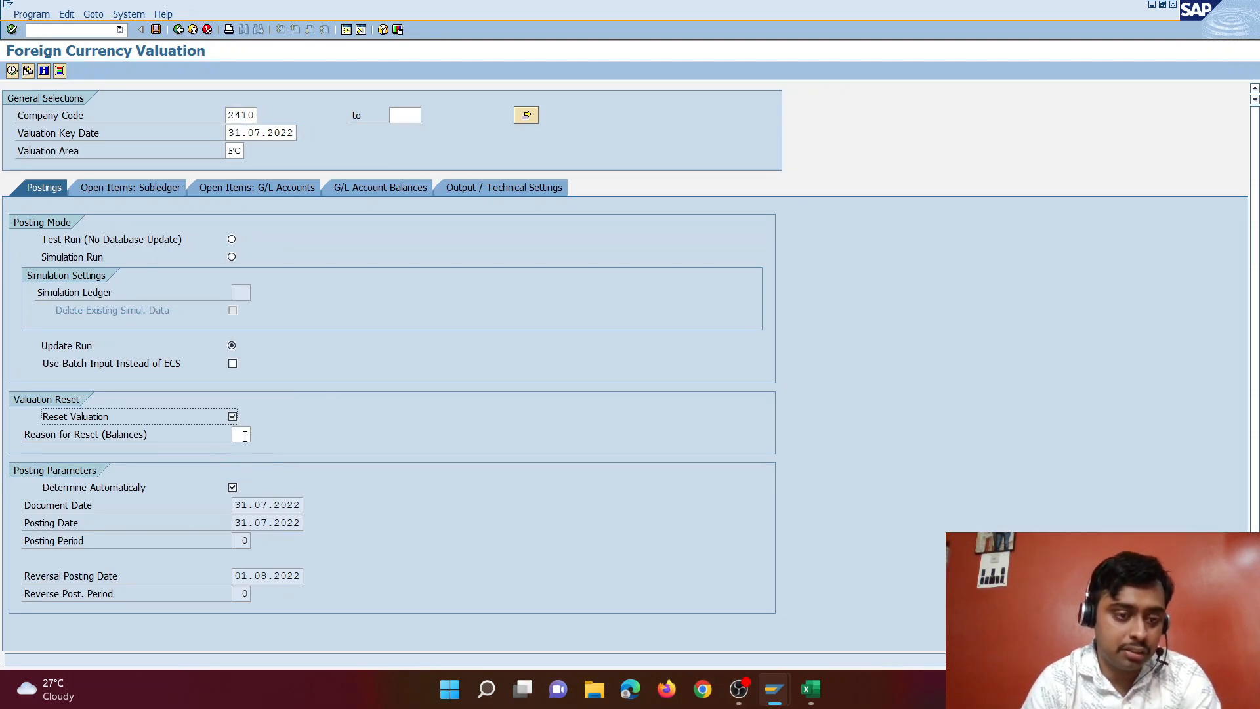
click(240, 435)
click(255, 434)
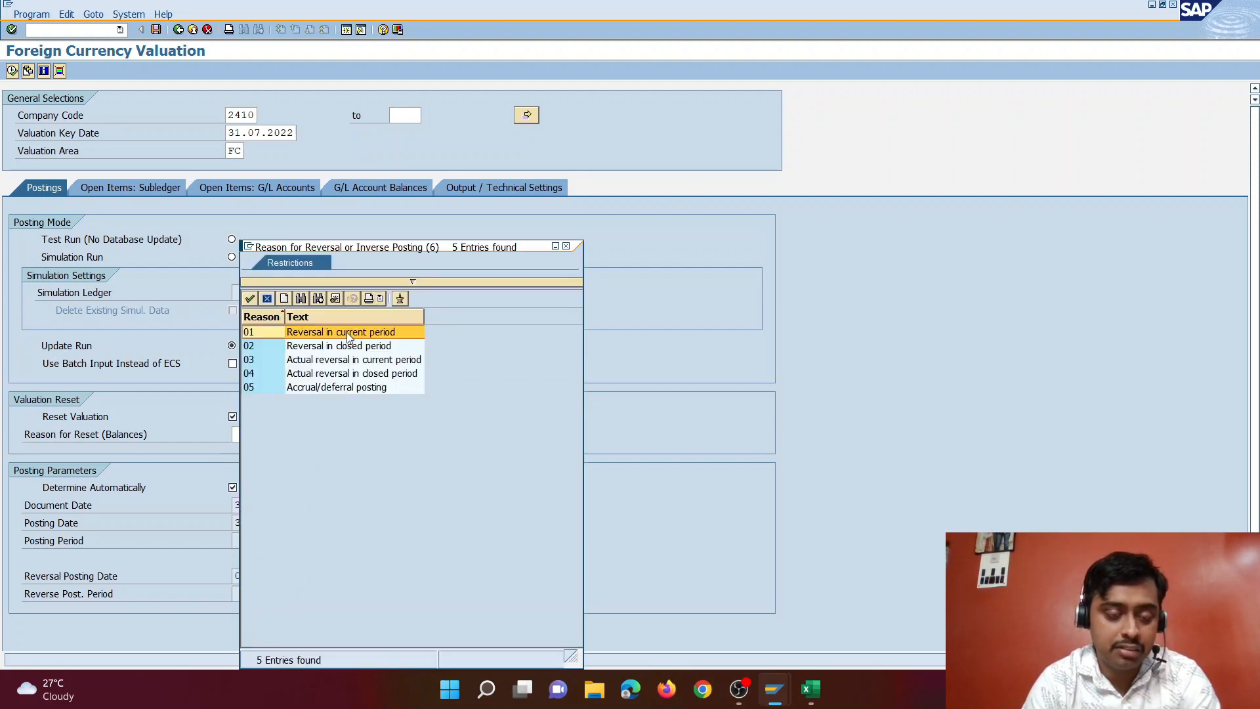
double_click(348, 332)
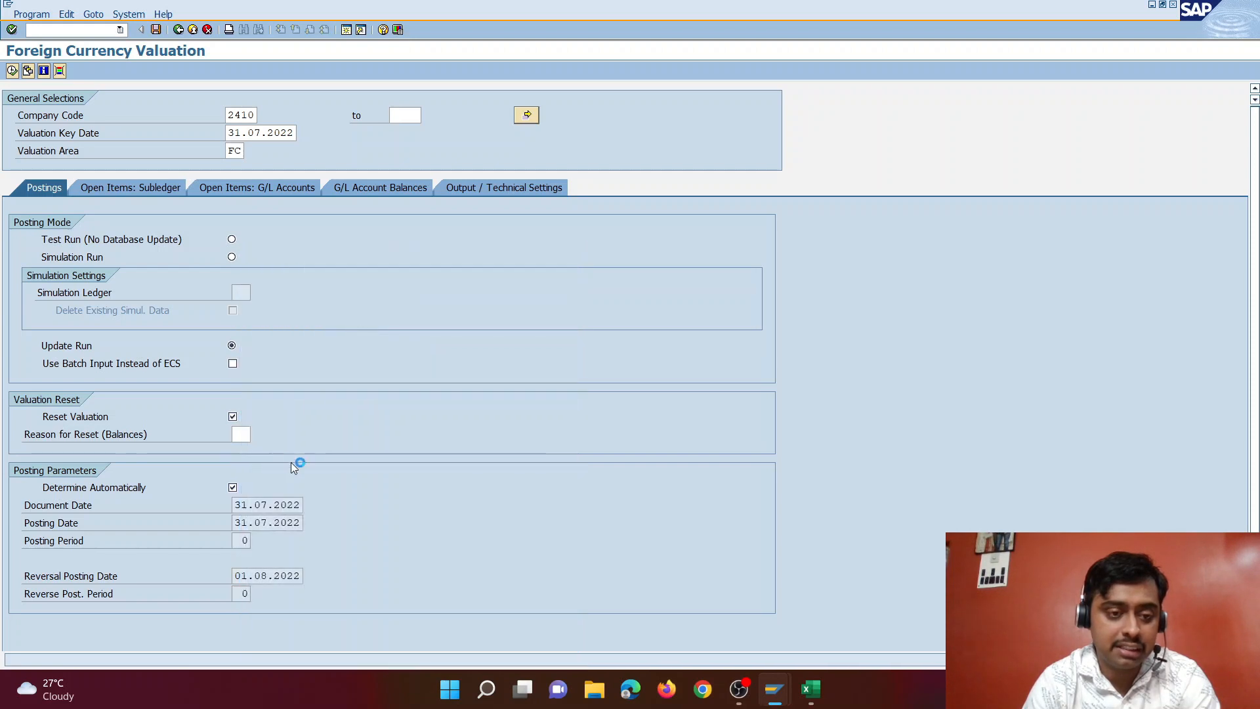
click(13, 70)
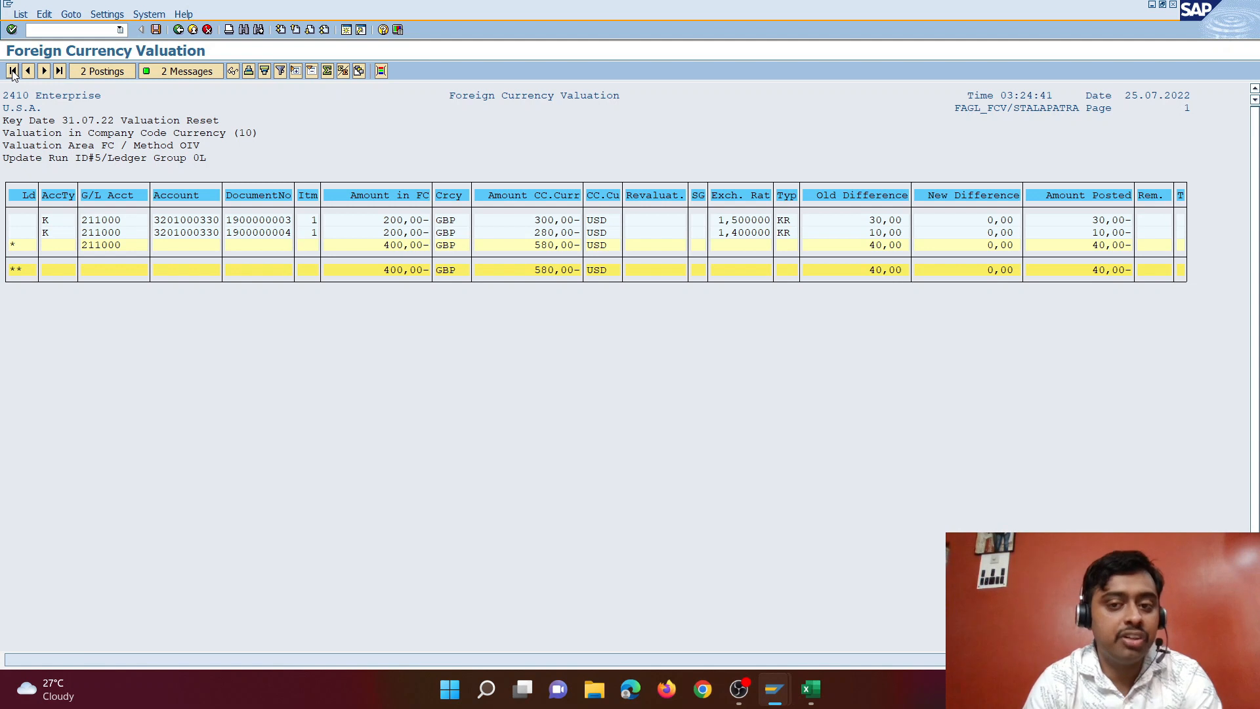
Step: Display the postings of the reset run, open the Reset Valuation document, and check the header text in its document header
click(105, 75)
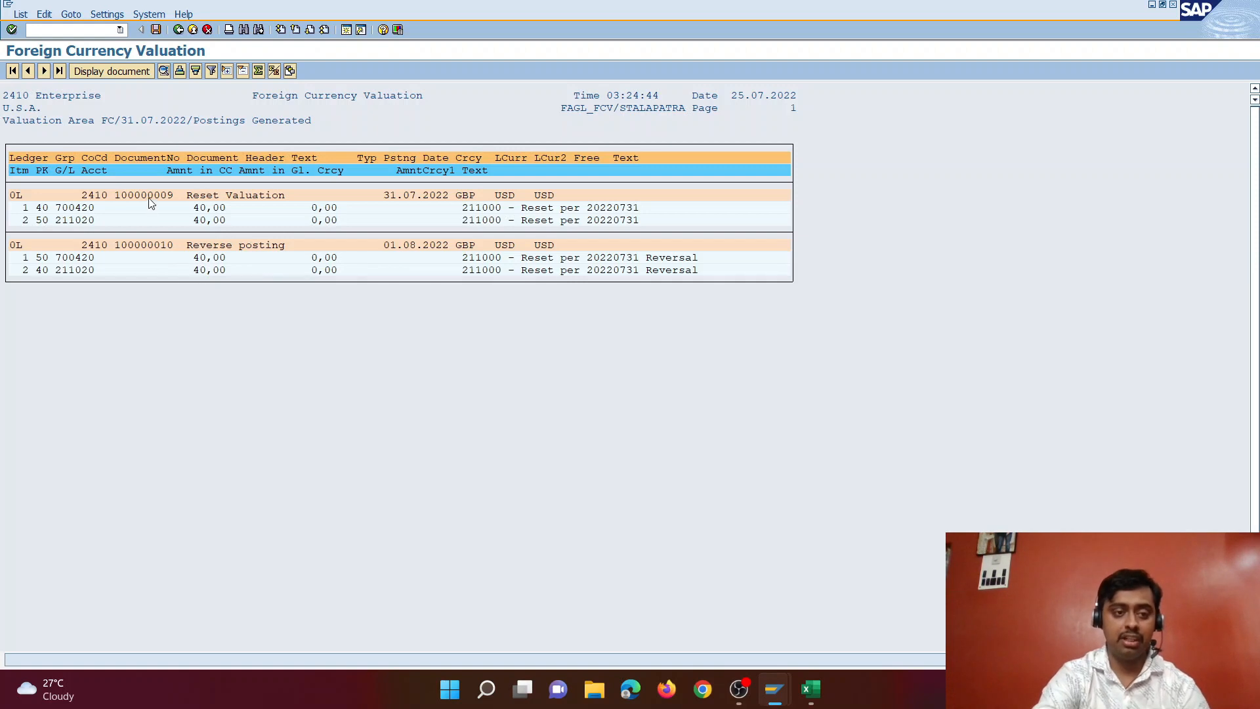
click(111, 71)
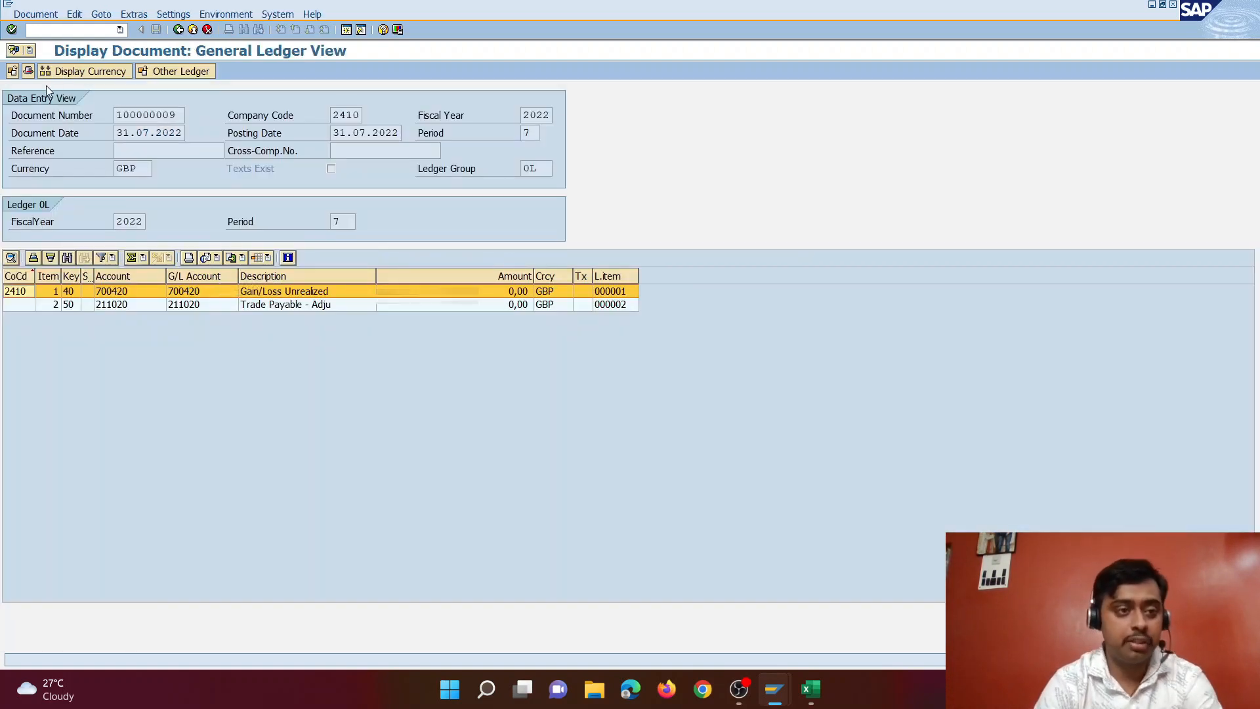
click(29, 71)
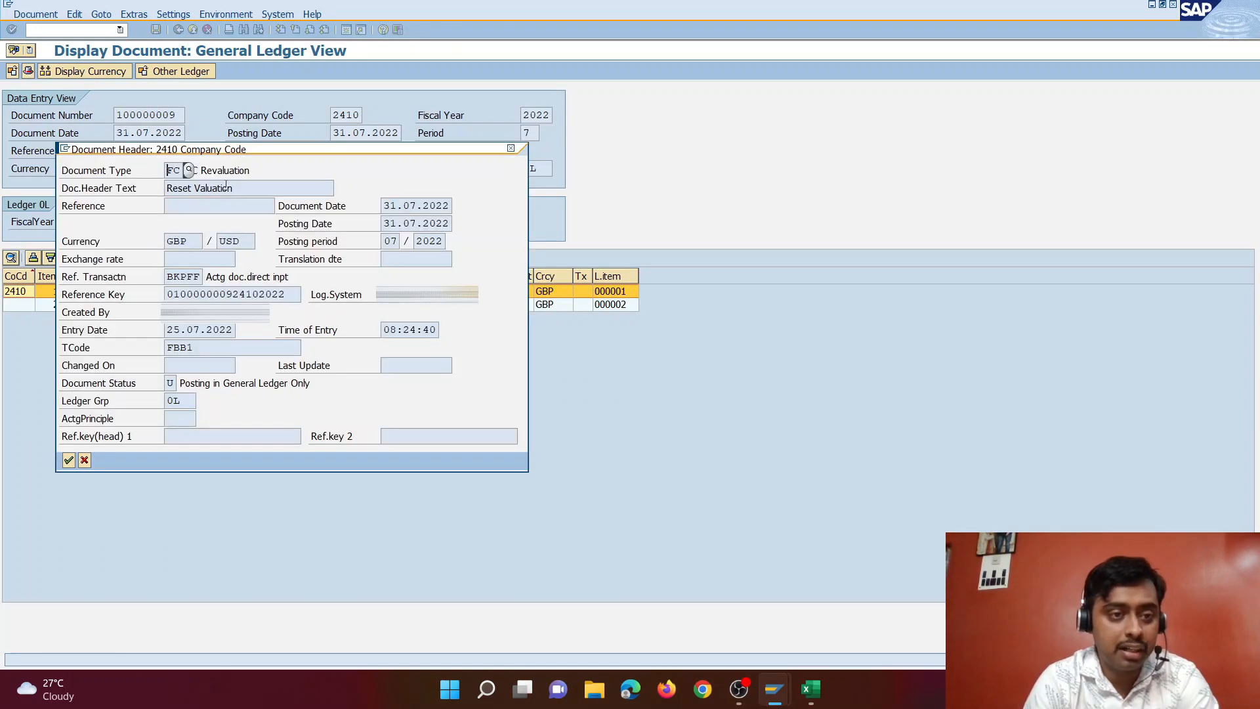
drag(229, 189, 135, 193)
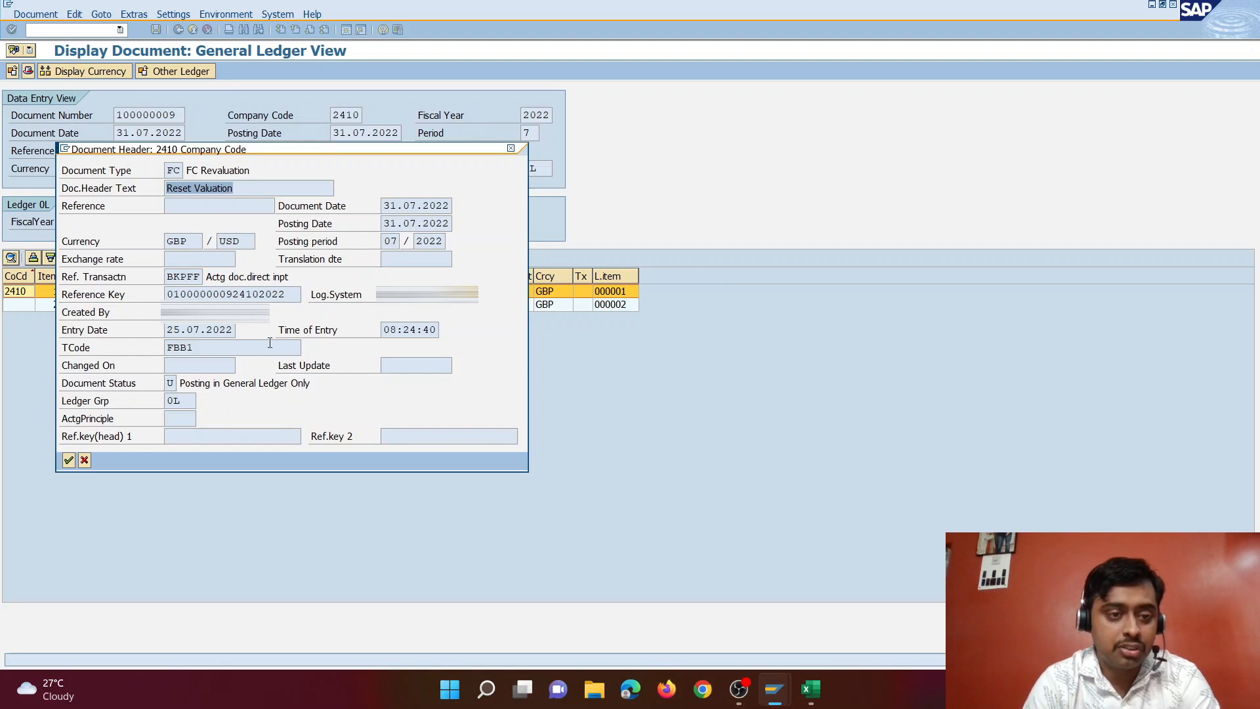
click(511, 149)
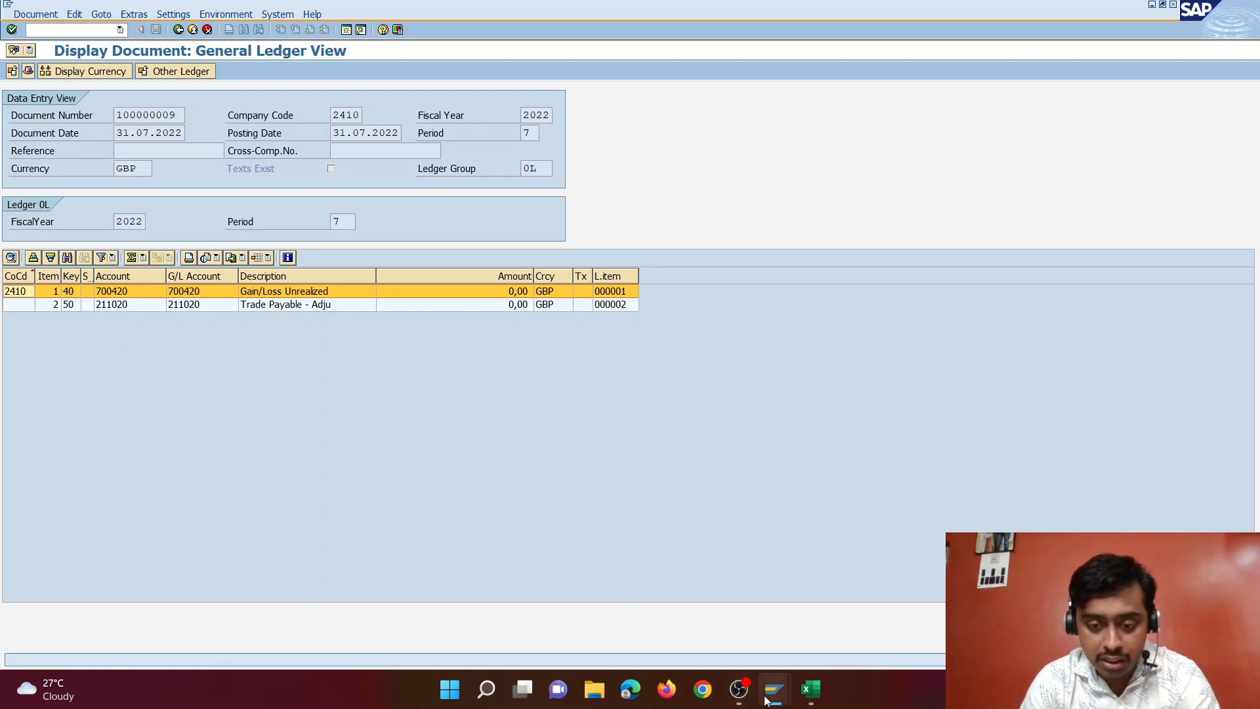
Step: Switch to the Currency Exchange Rates session and start a new entry with exchange rate type M valid from 02.08.2022
mouse_move(773, 692)
click(929, 607)
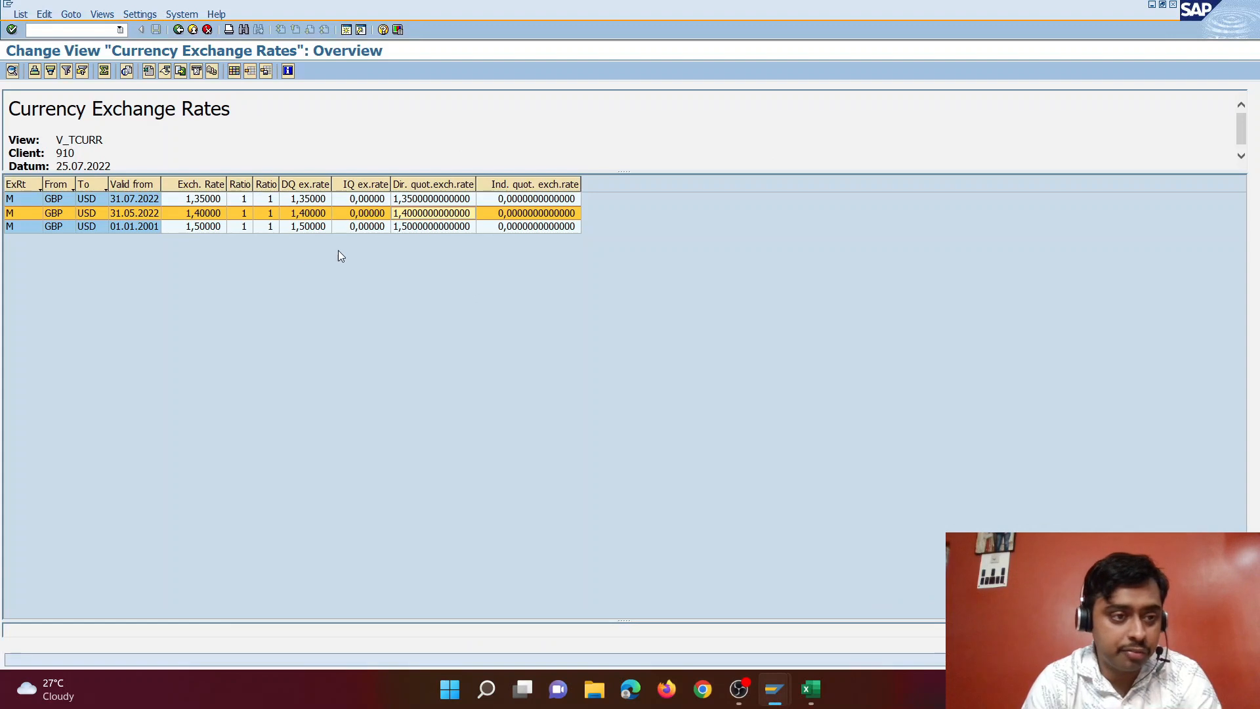
click(178, 30)
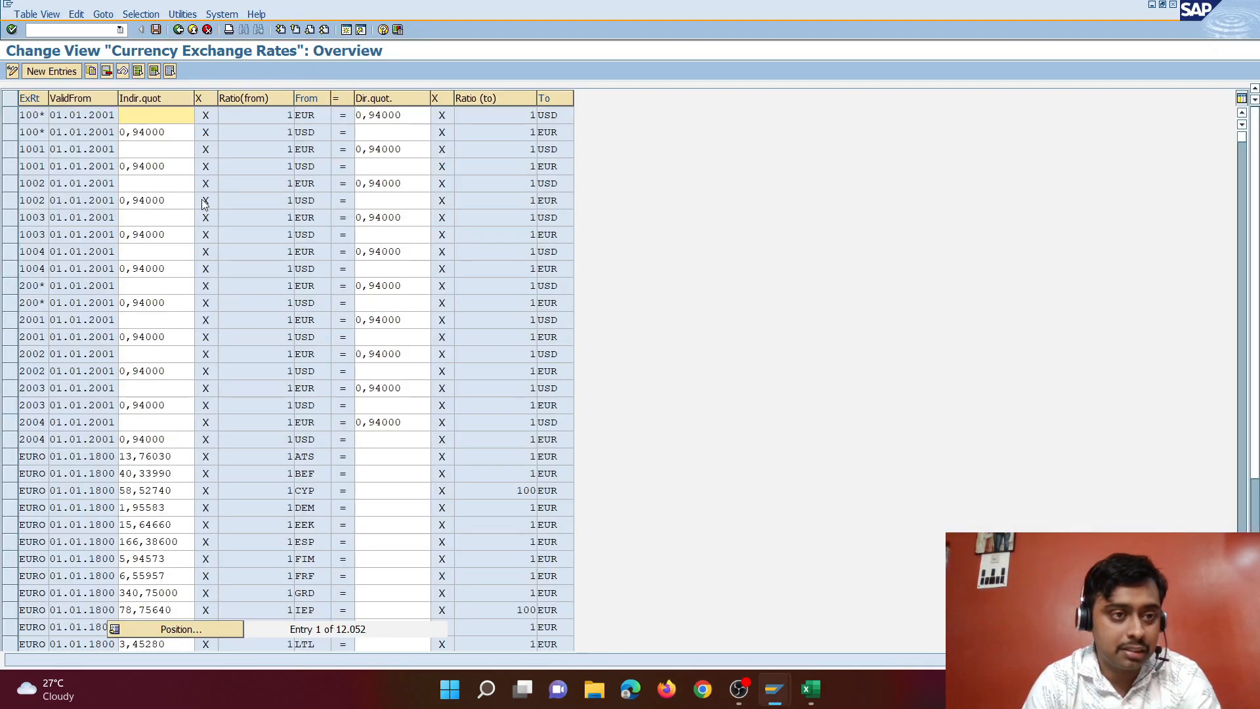
click(46, 71)
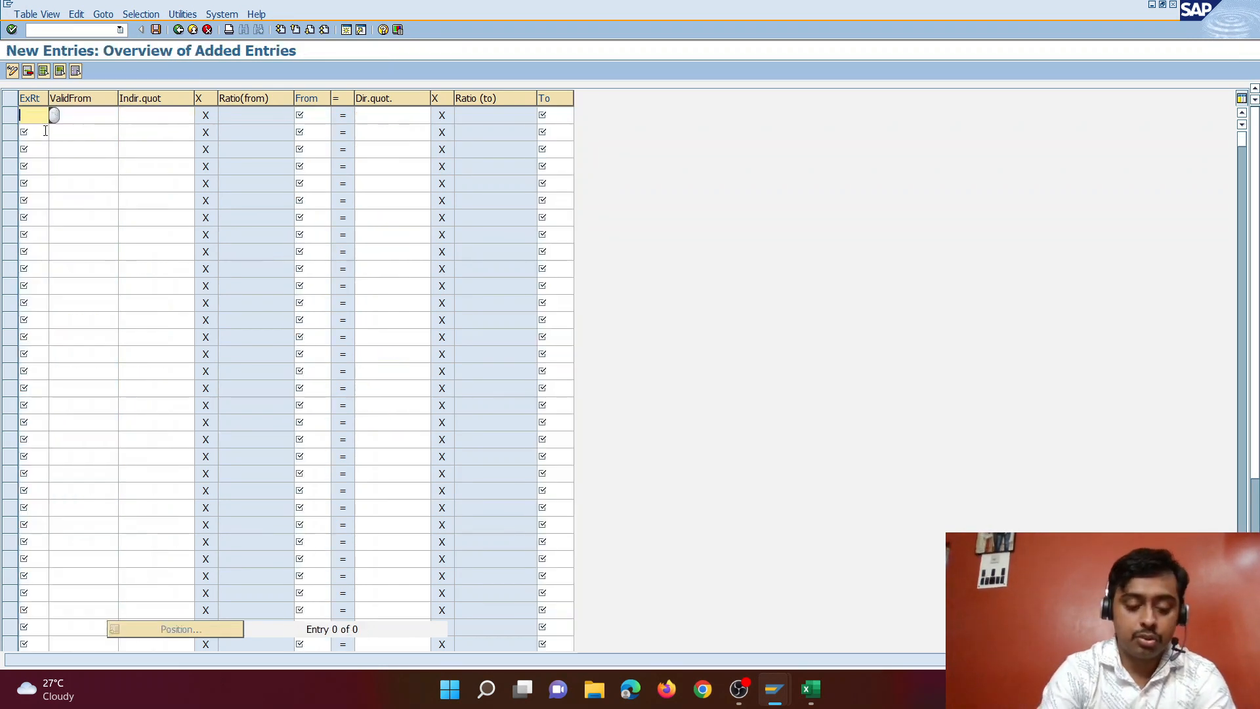
text(M)
key(Tab)
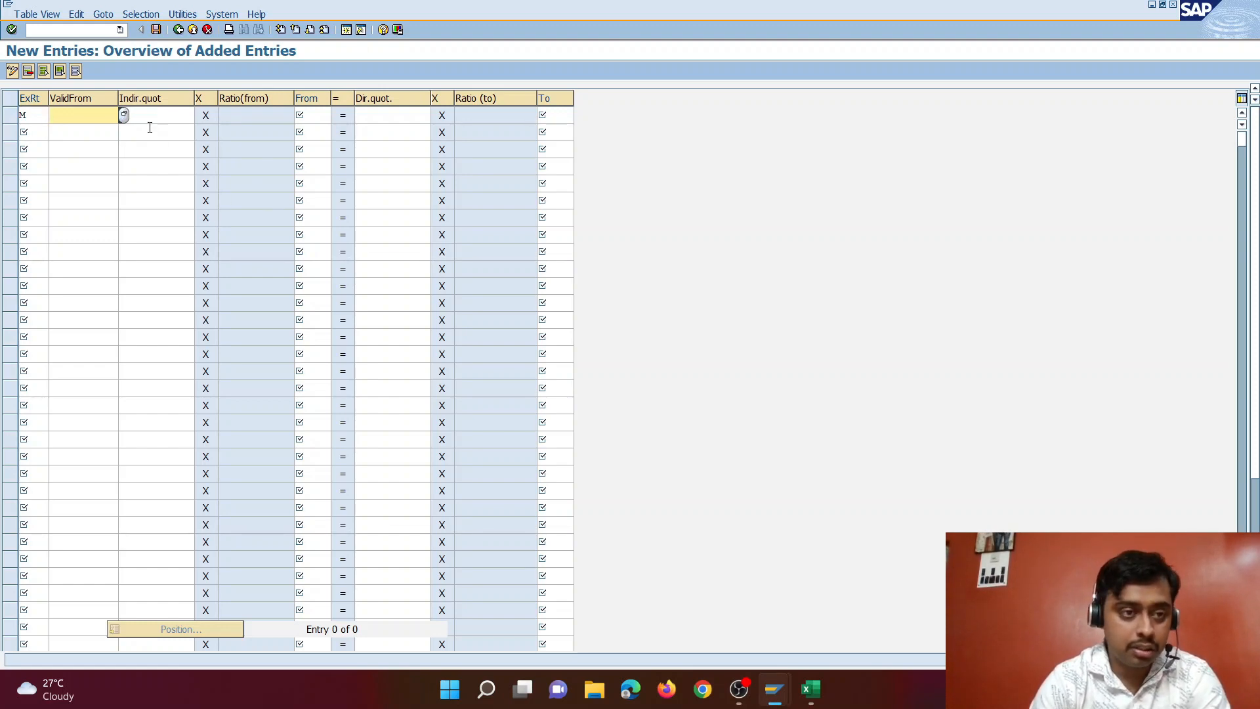
click(124, 116)
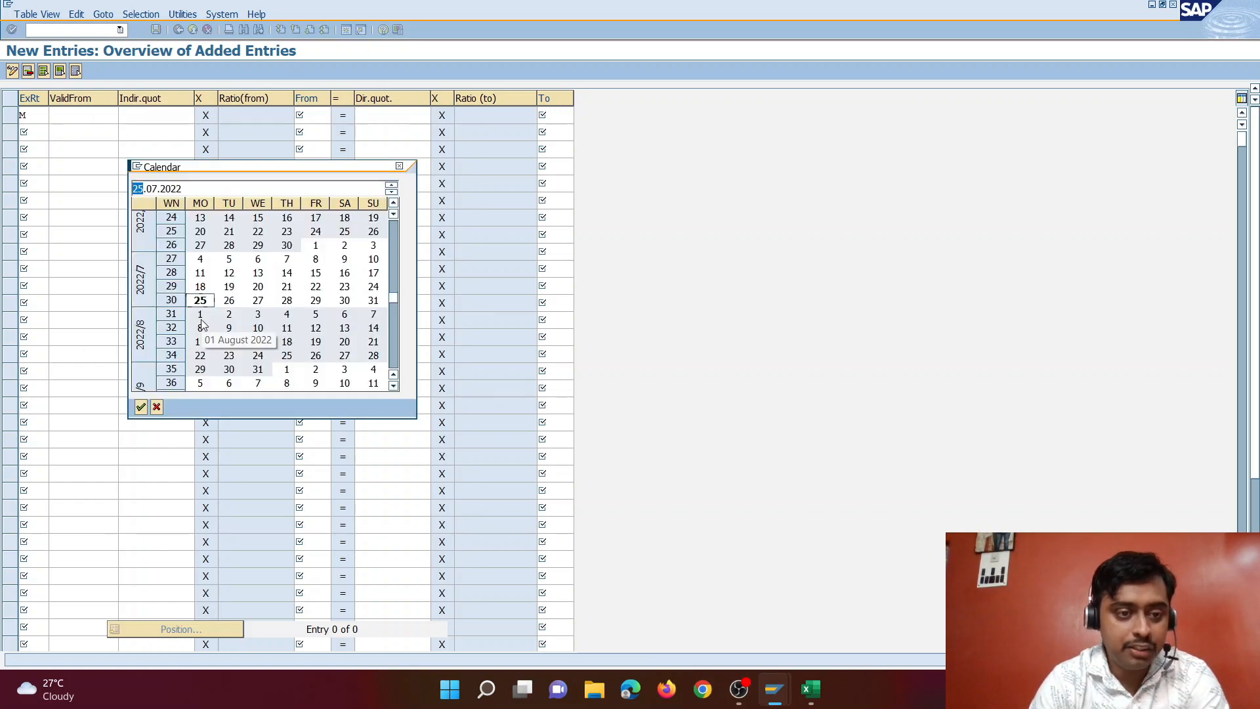
double_click(230, 316)
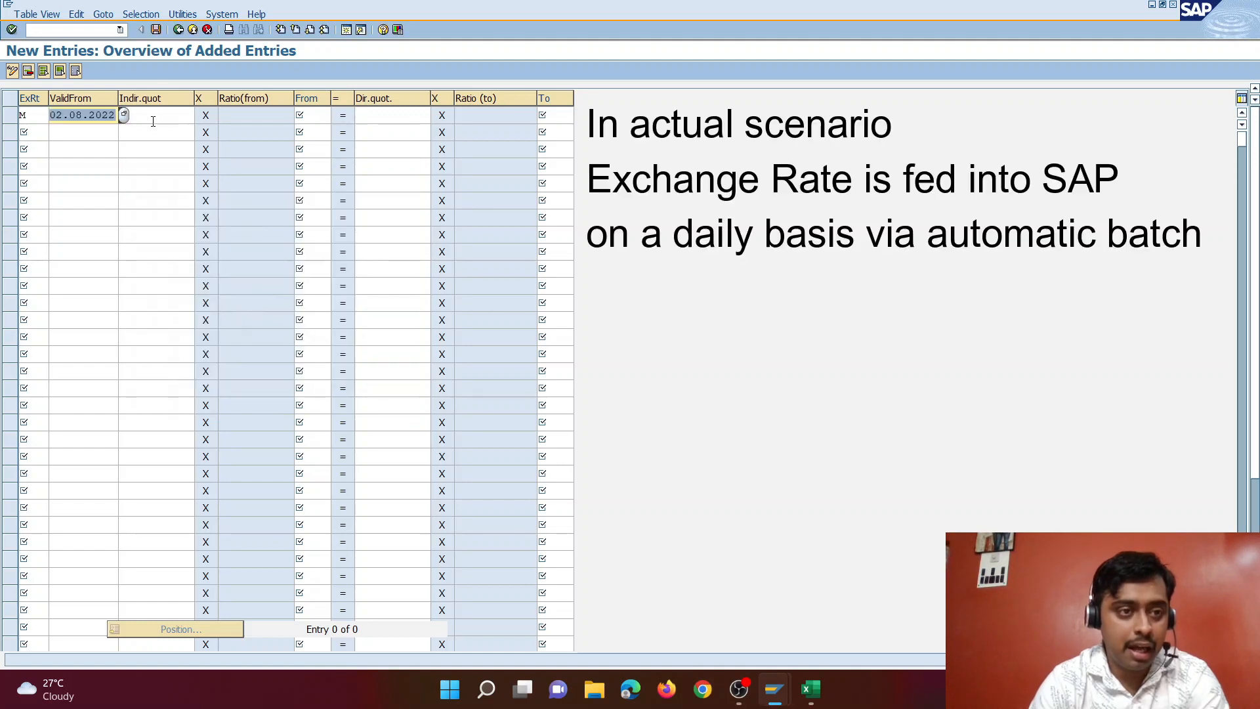
Step: Complete the new rate entry from GBP to USD with direct quotation 1,7 and save it
click(319, 116)
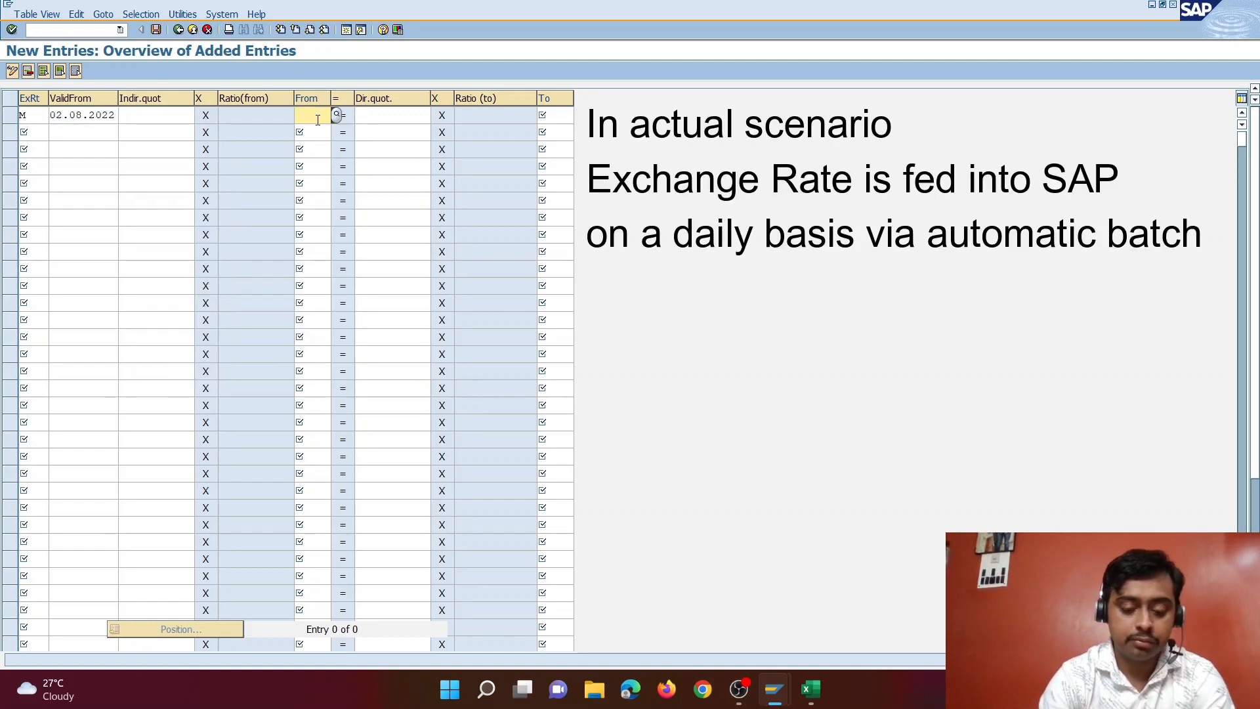
text(GBP)
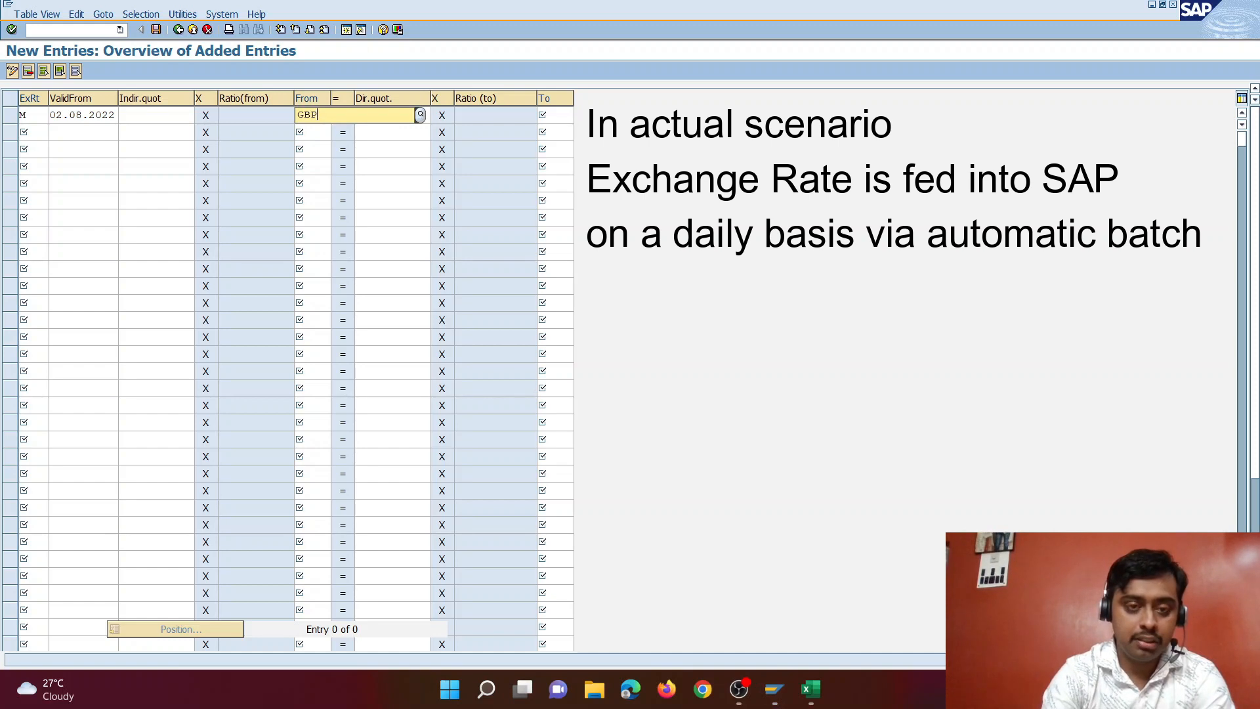
key(Tab)
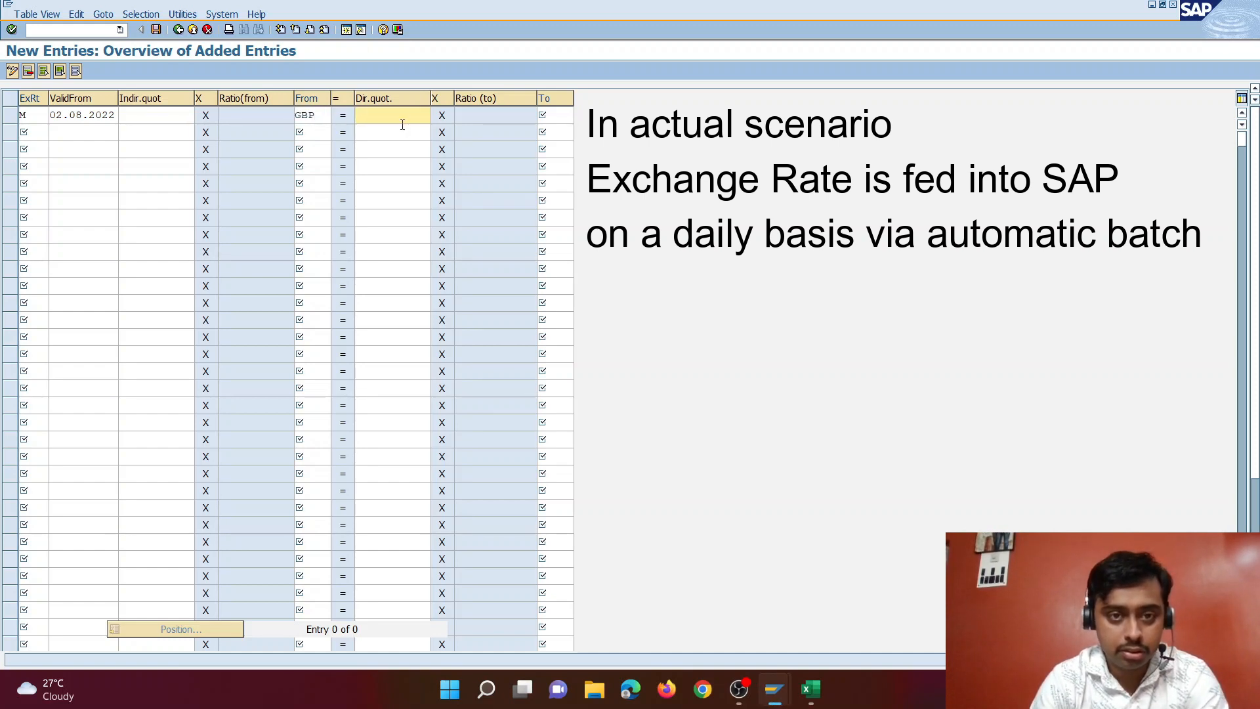
click(551, 115)
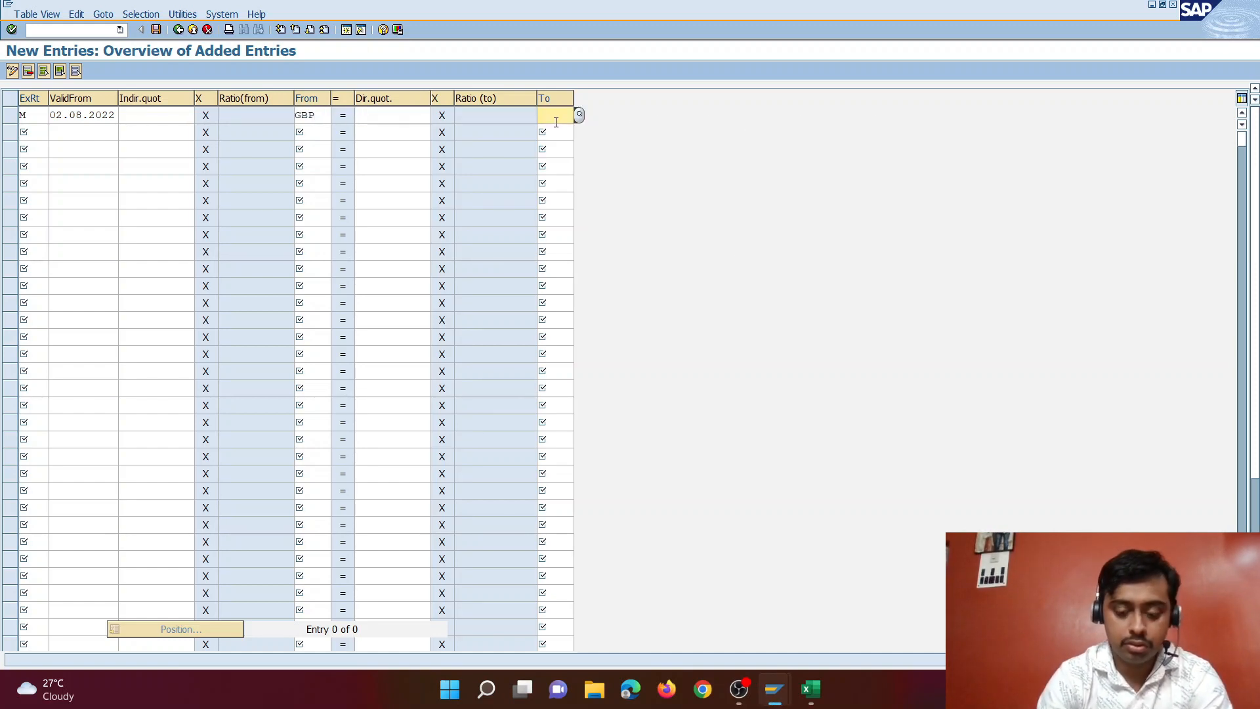
text(USD)
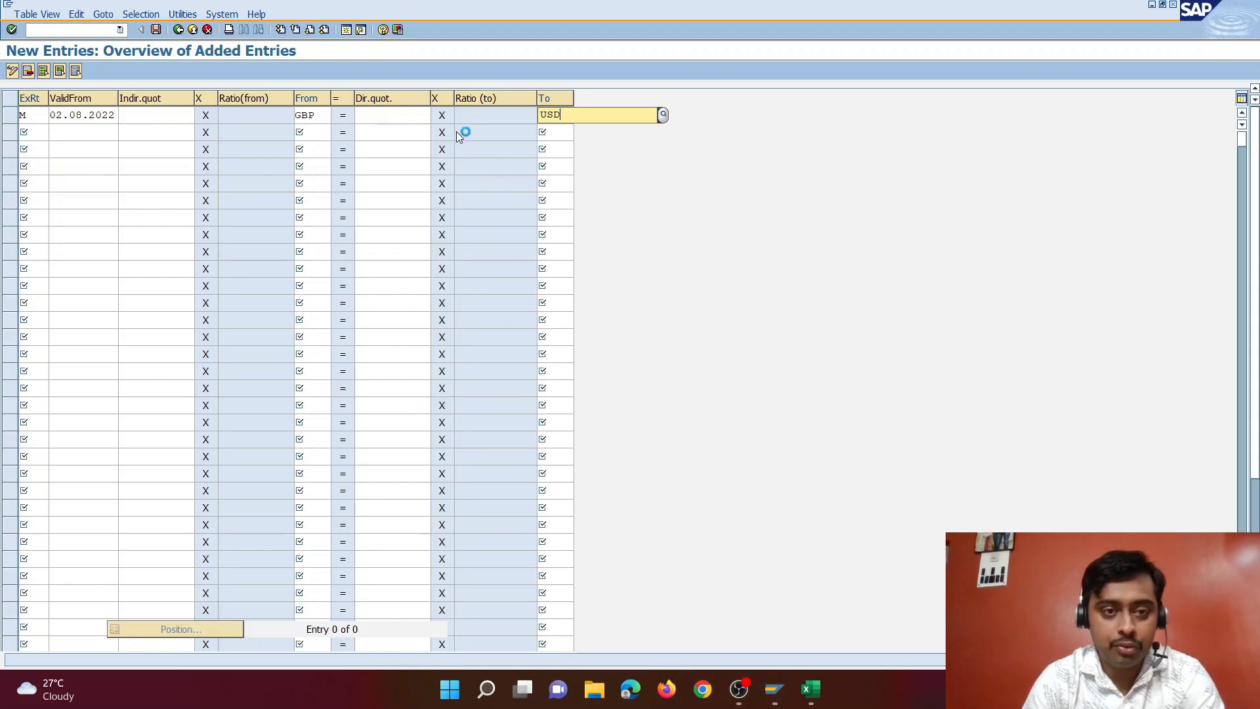
click(395, 115)
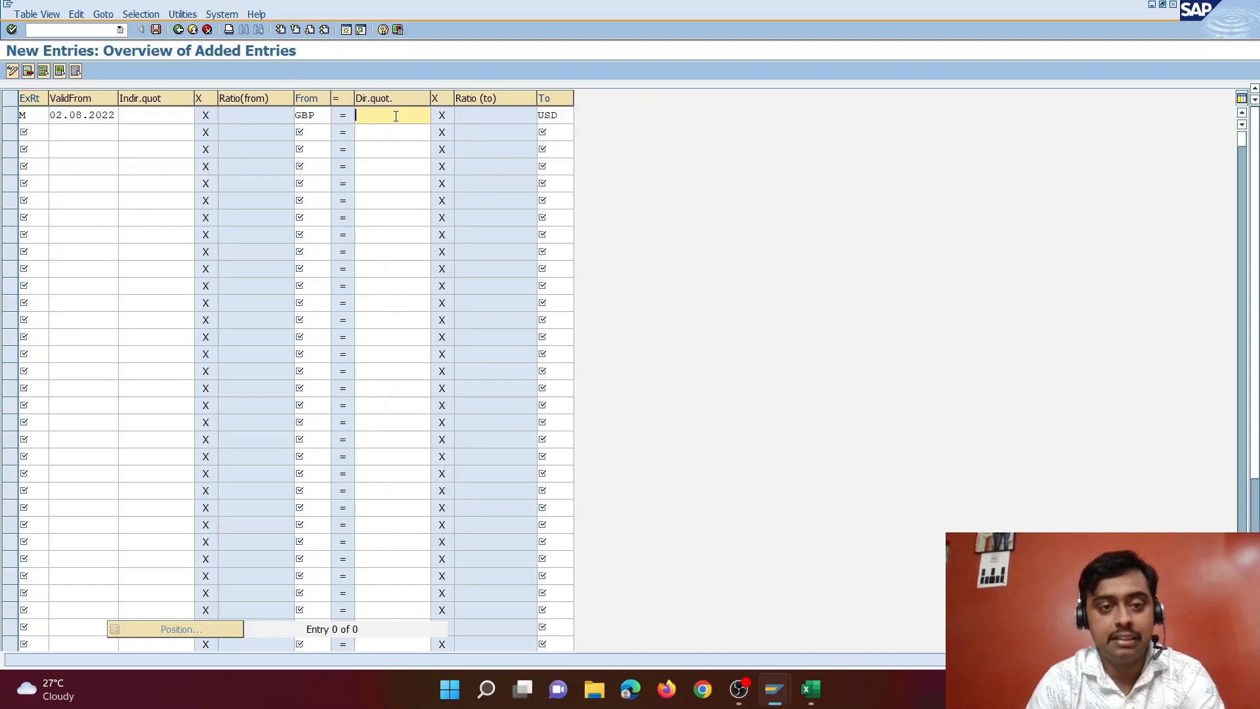
text(1)
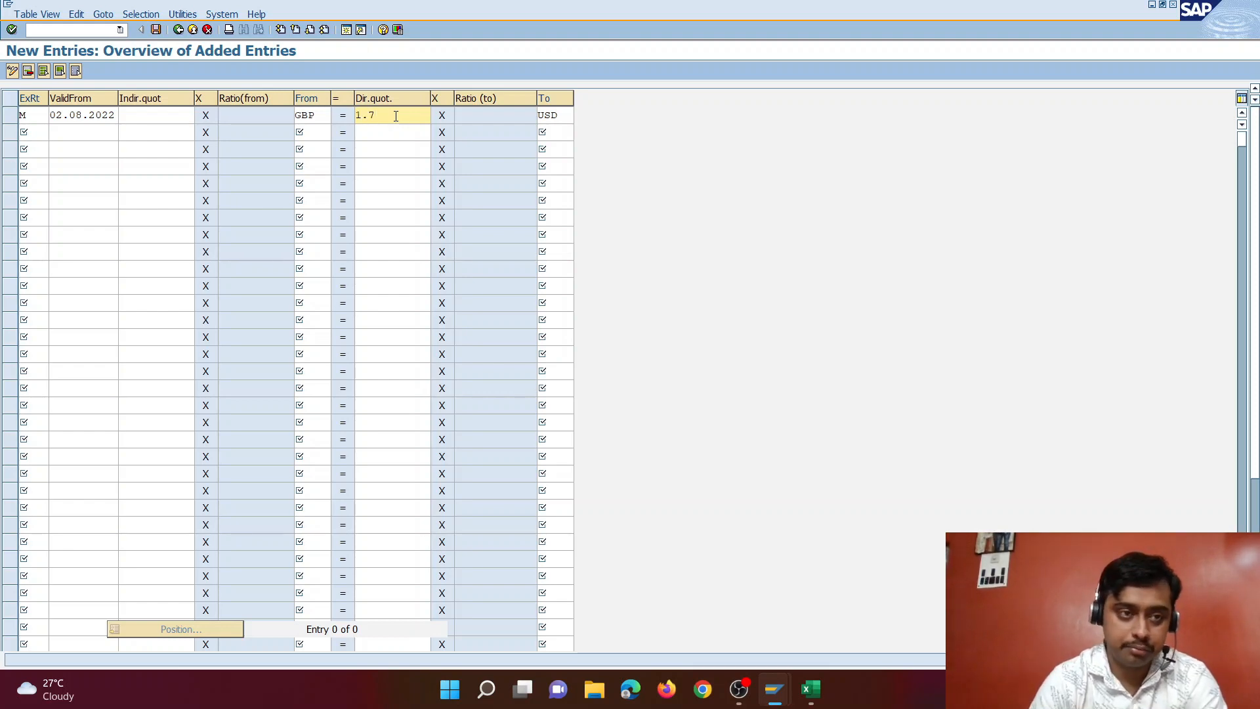
text(.7)
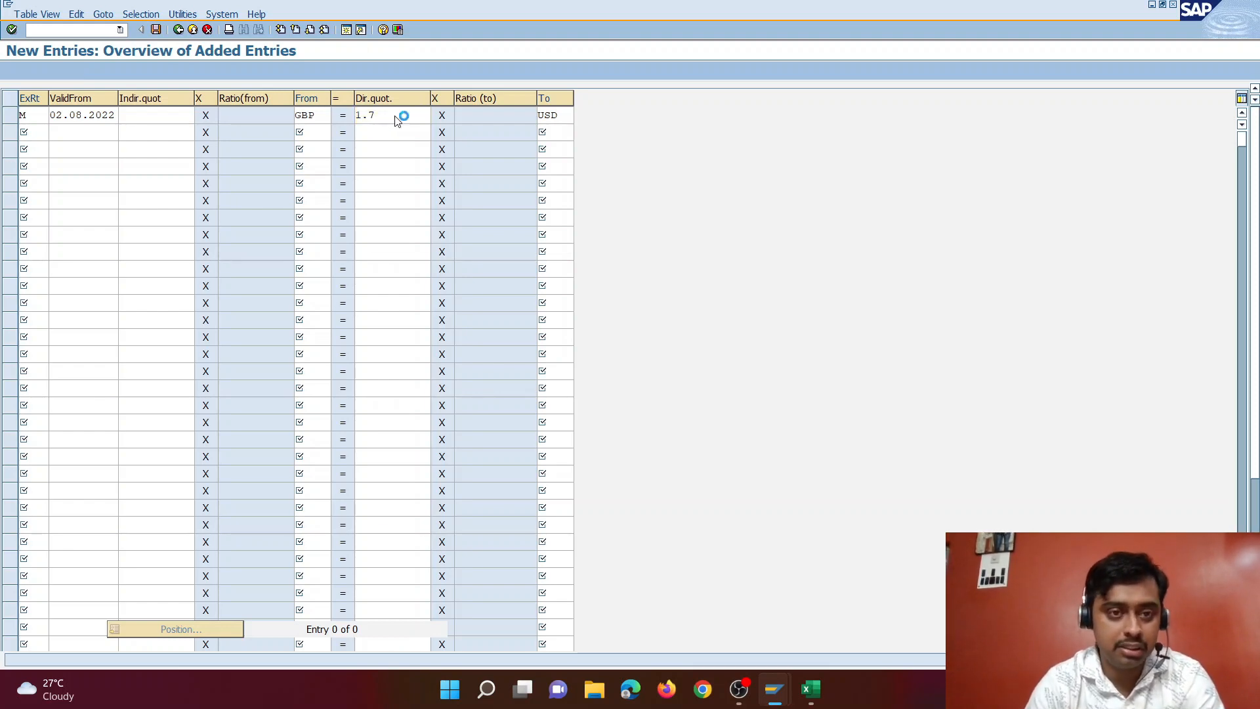
key(Return)
click(369, 117)
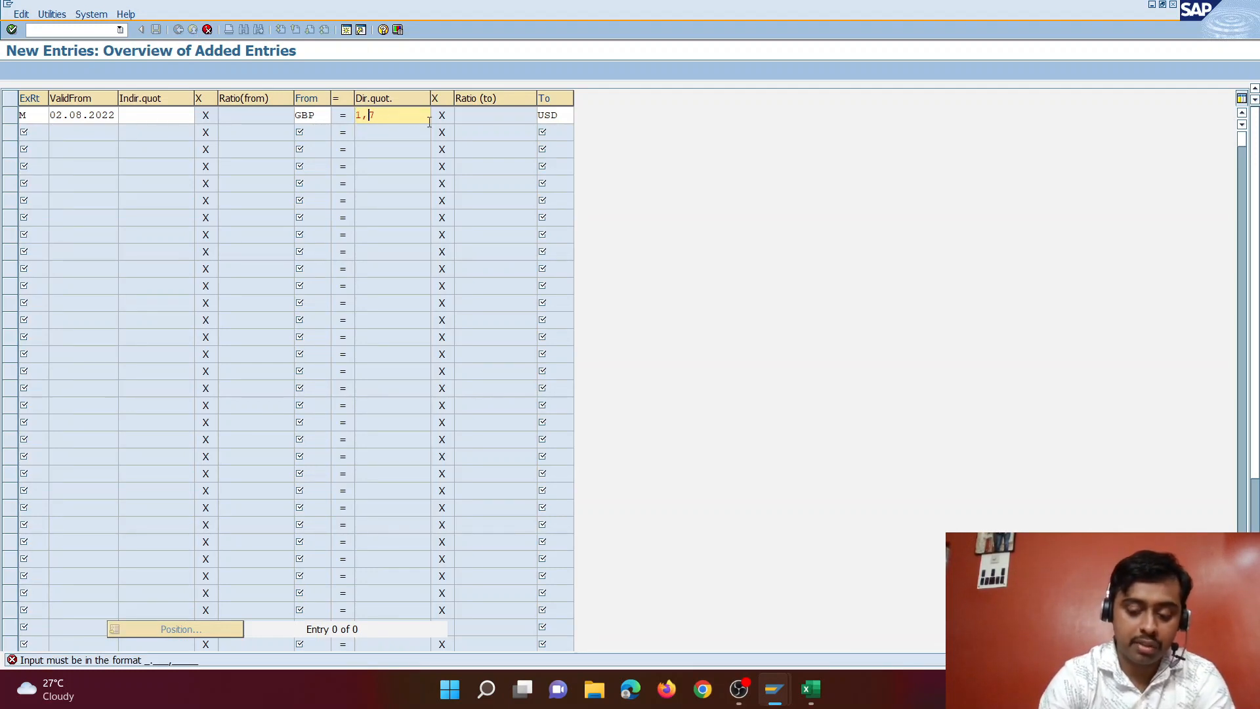
key(Return)
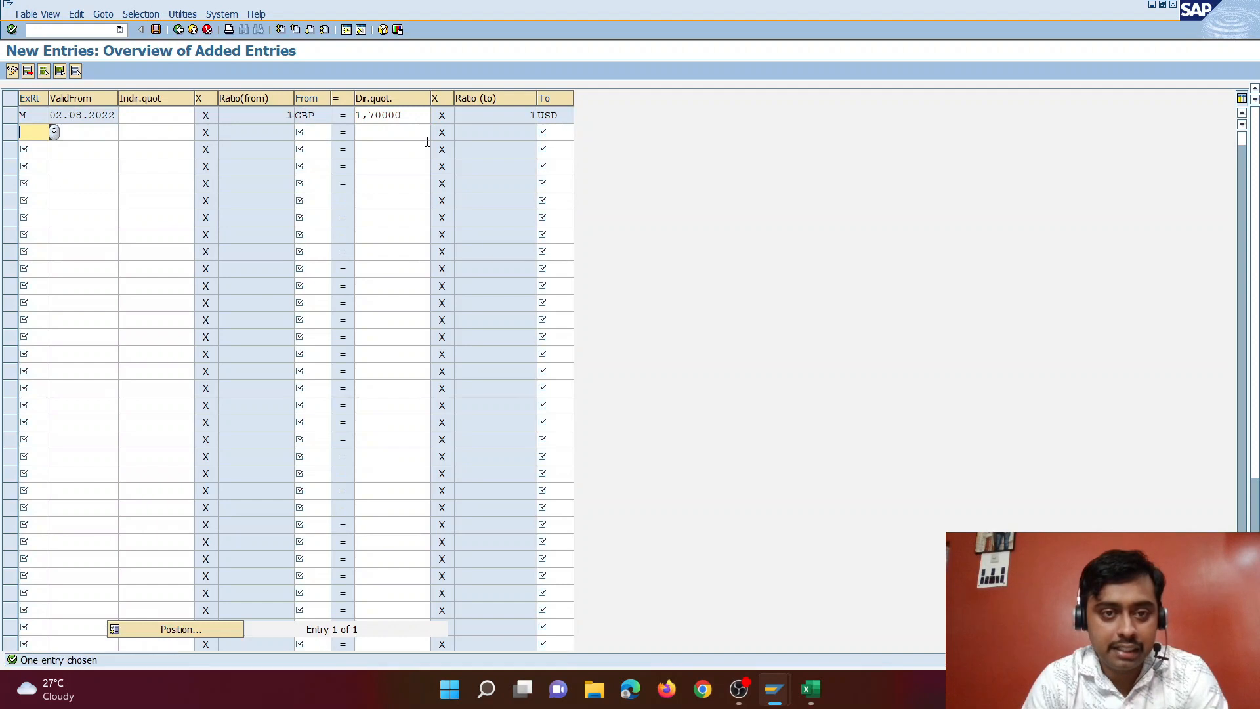
click(157, 31)
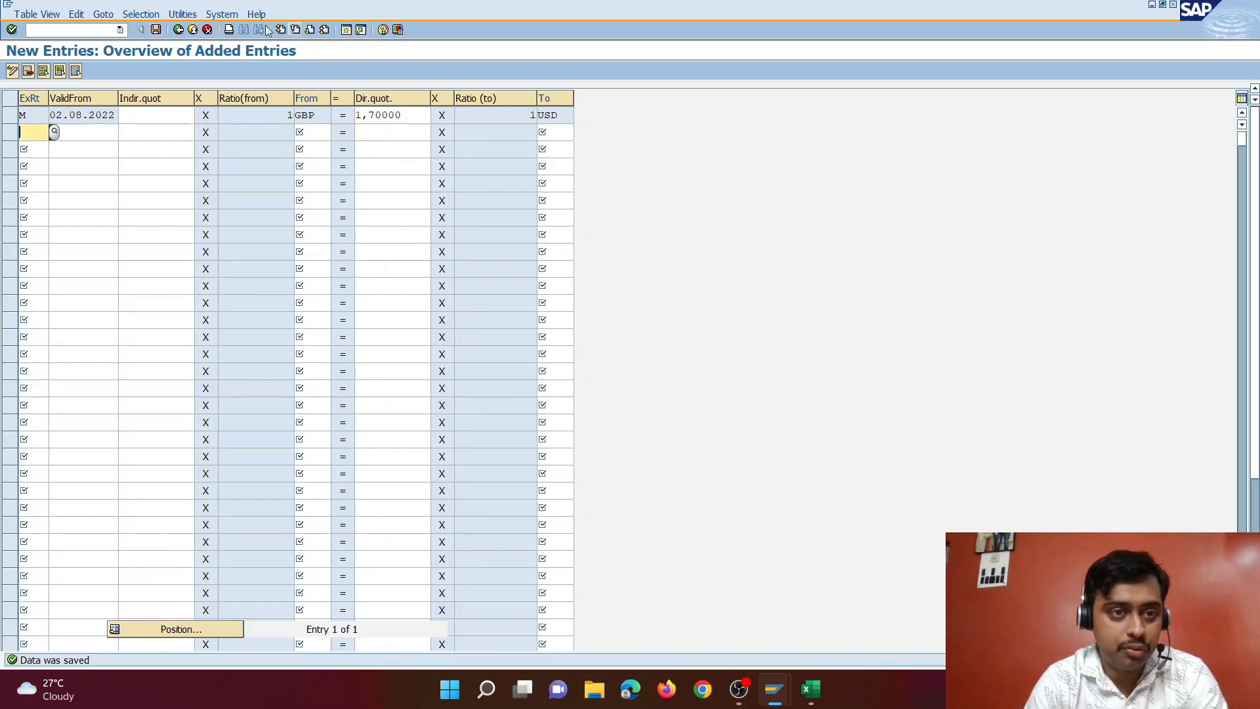
Step: Return to the exchange rate overview, filter it by rate type M from GBP to USD, and select the 02.08.2022 entry
click(178, 30)
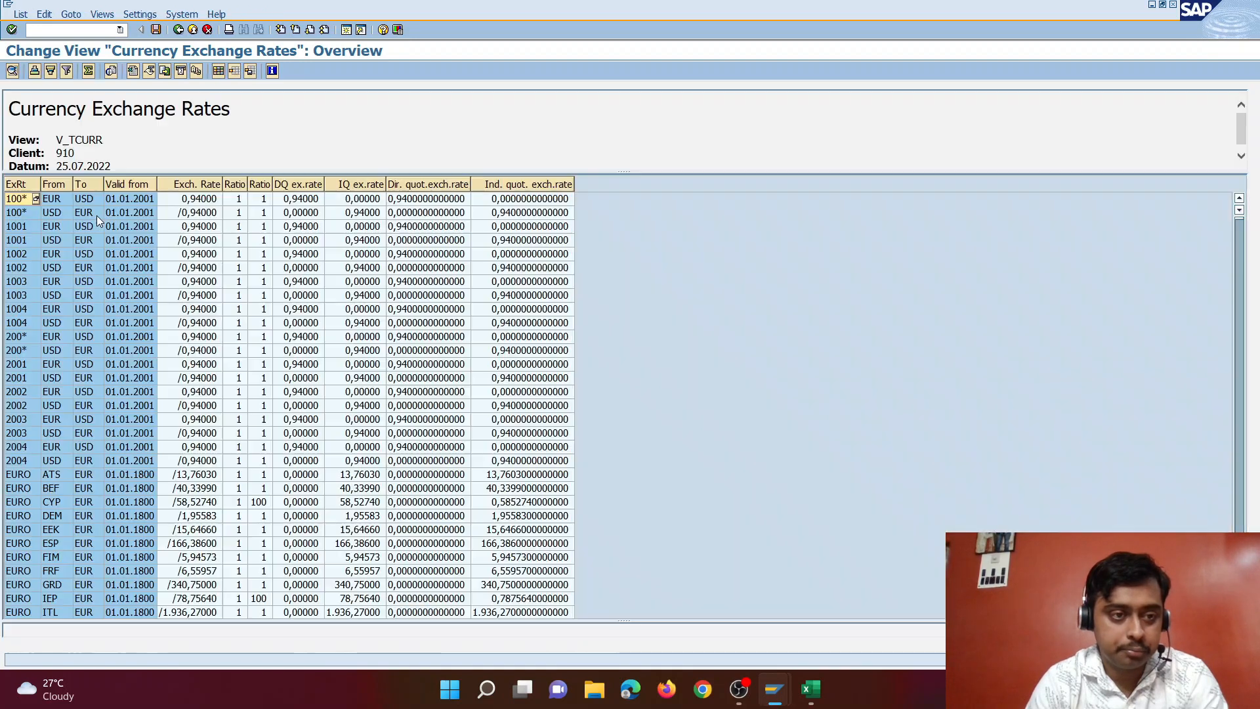
drag(26, 185, 98, 184)
click(66, 71)
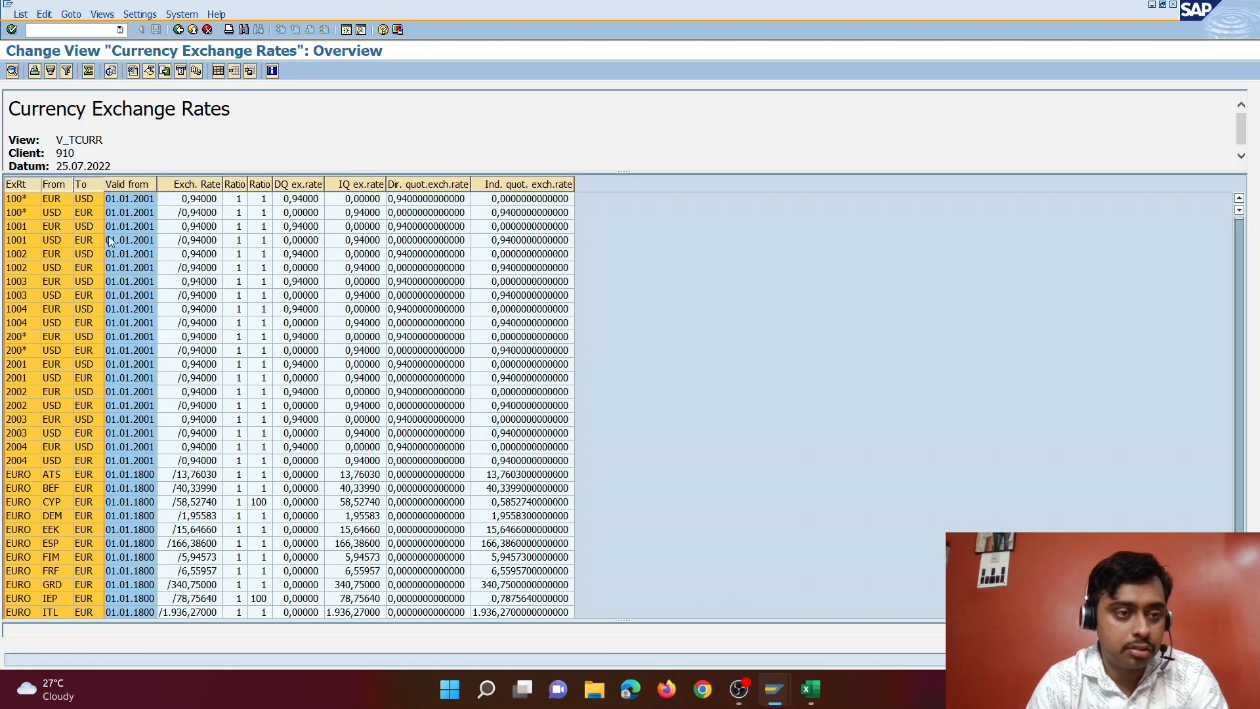
click(253, 152)
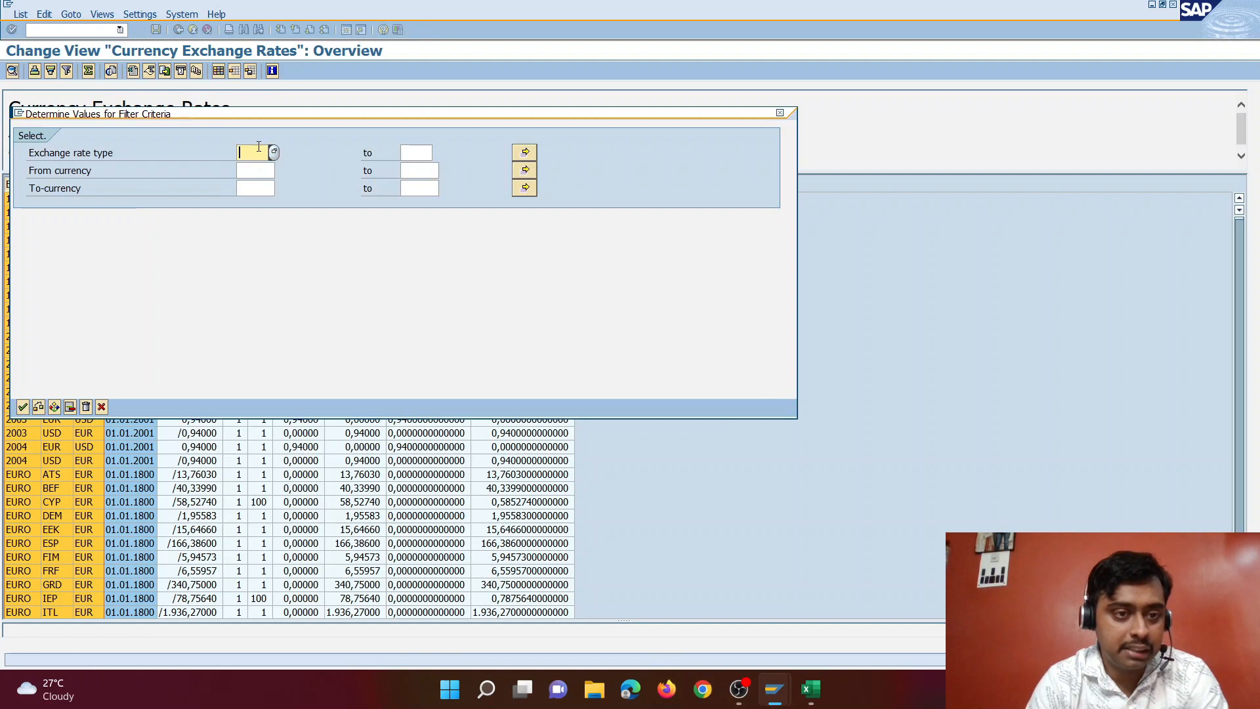
click(254, 169)
click(253, 170)
click(254, 187)
click(255, 188)
click(256, 202)
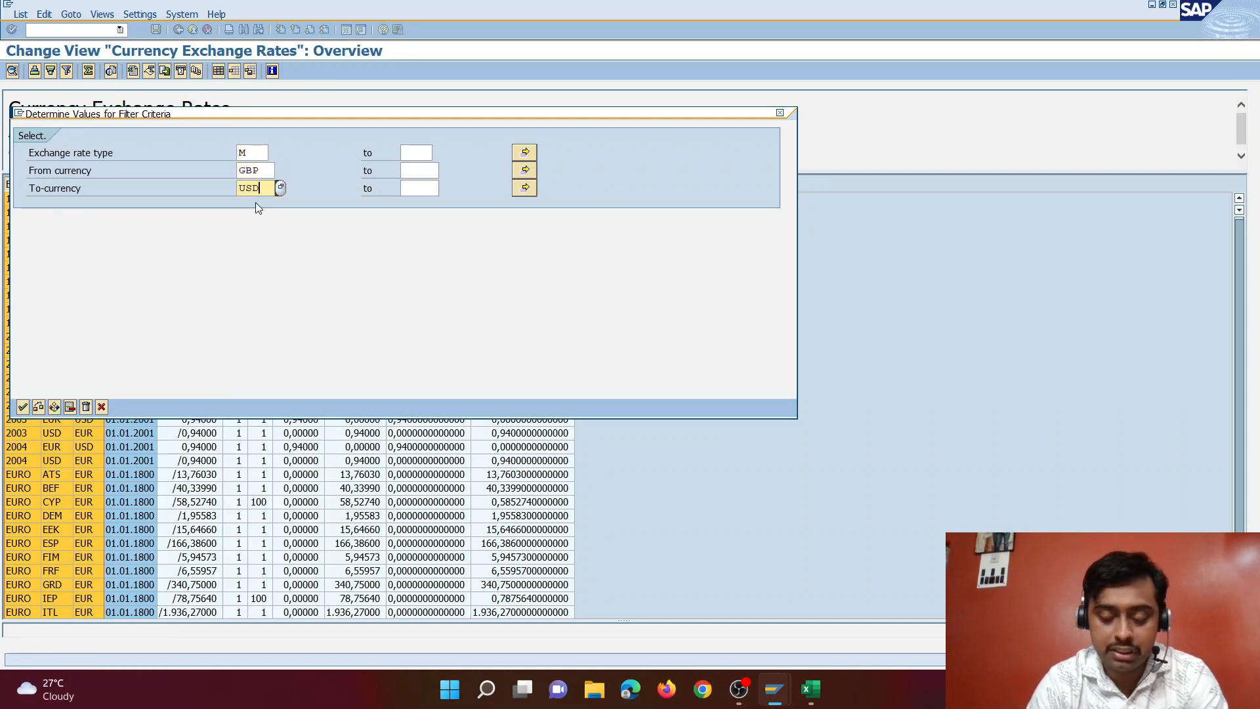
key(Return)
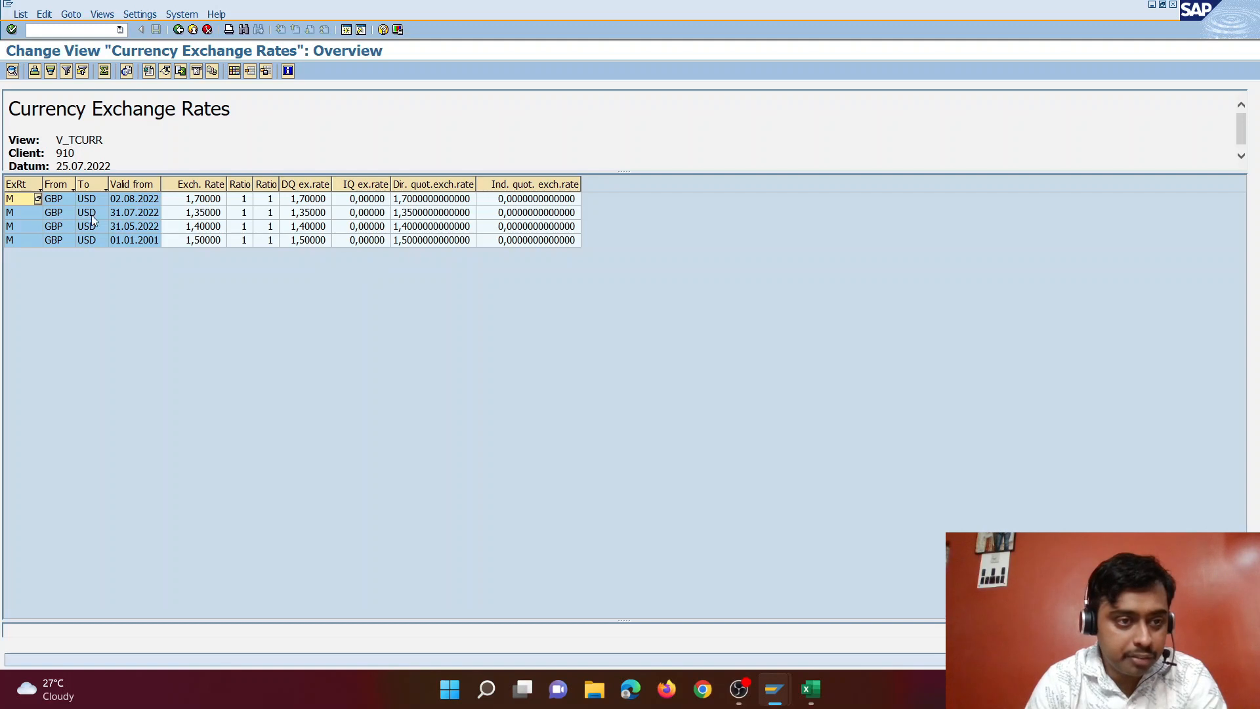
click(22, 198)
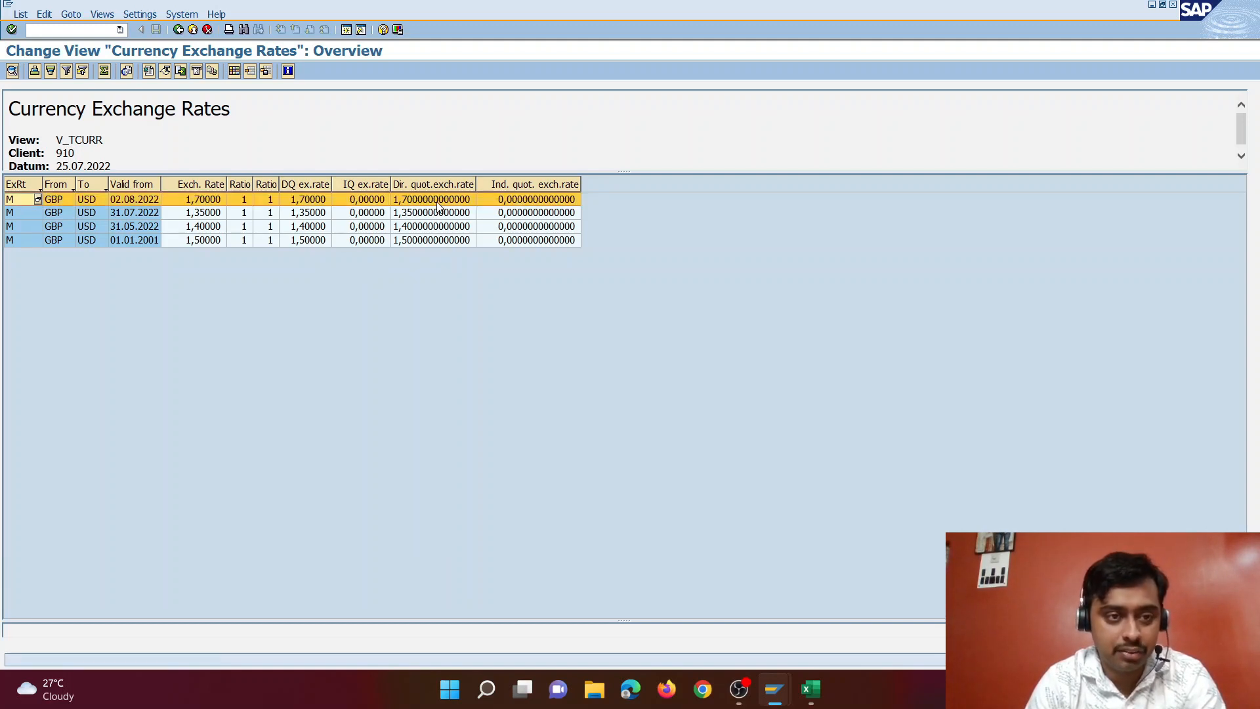
Step: Switch to the vendor session, go back to the Vendor Line Item Display, and copy the vendor's account number
click(787, 701)
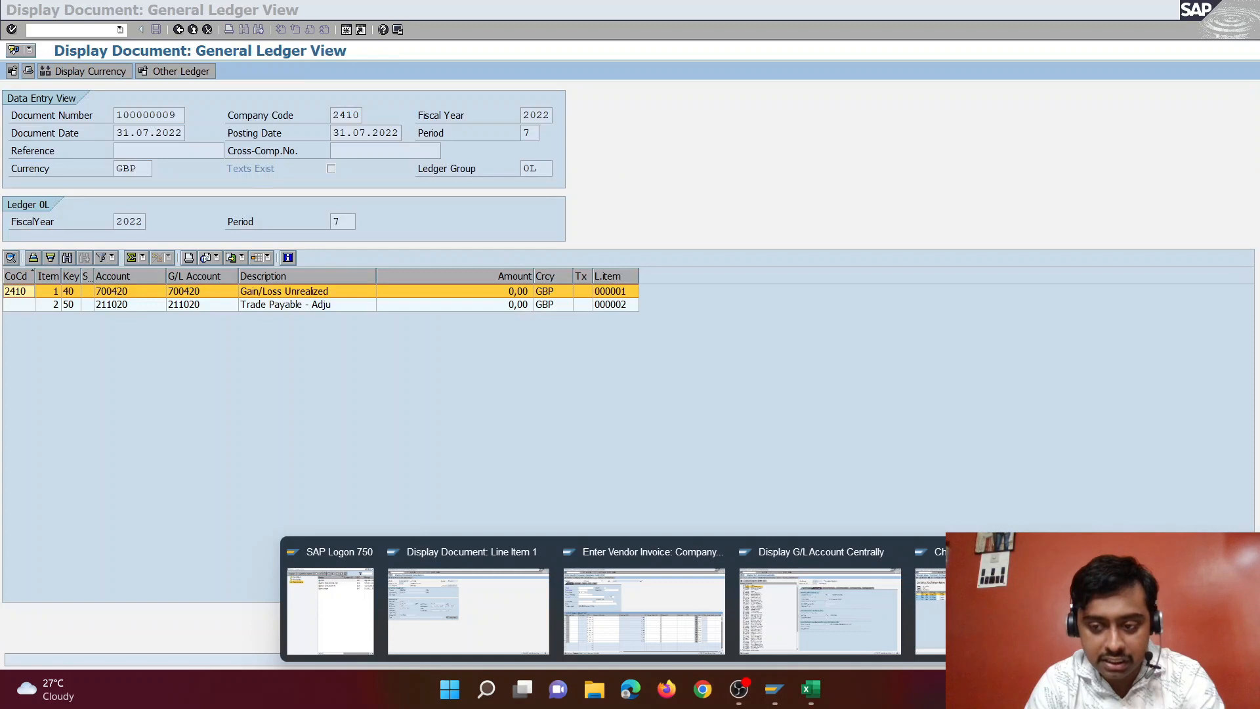
click(1172, 610)
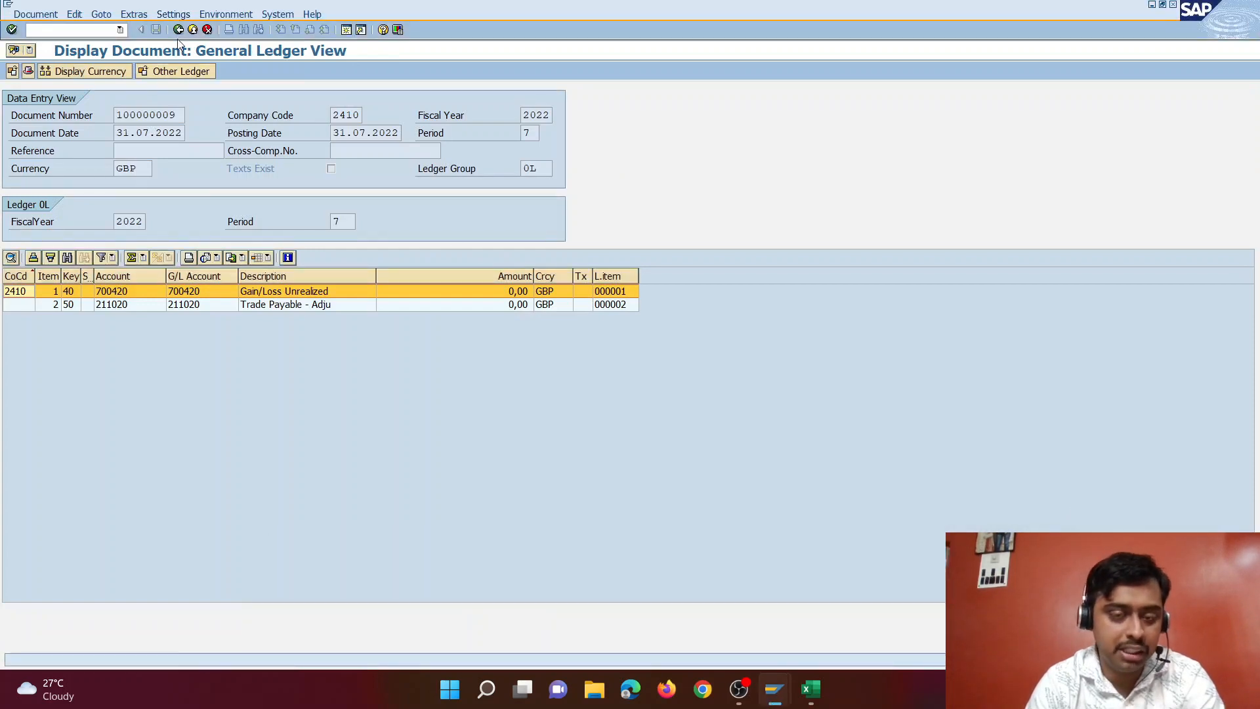
click(774, 689)
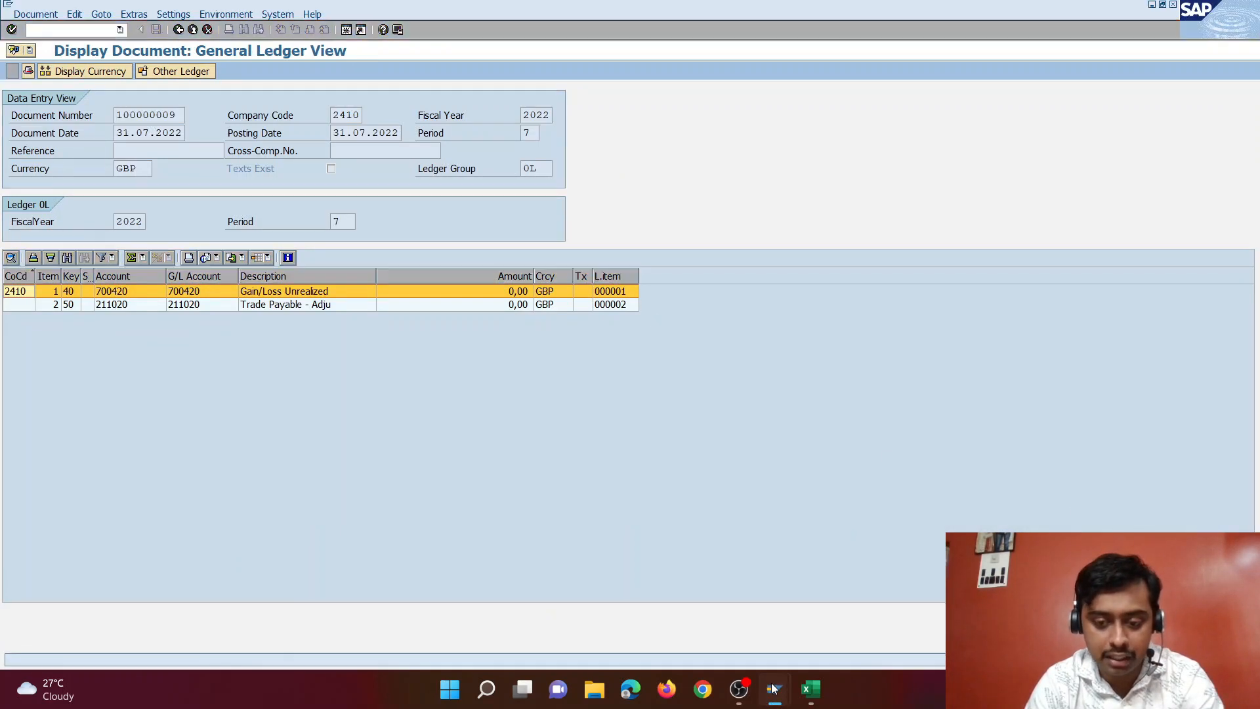
click(493, 607)
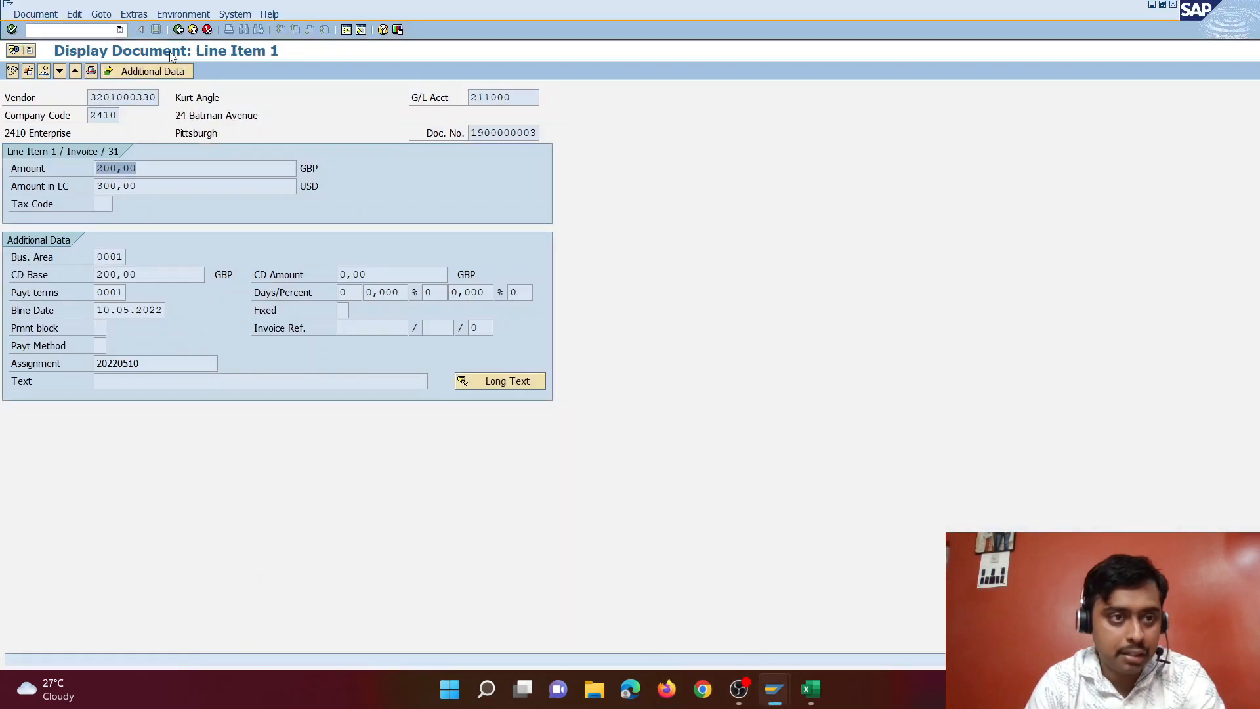
click(192, 30)
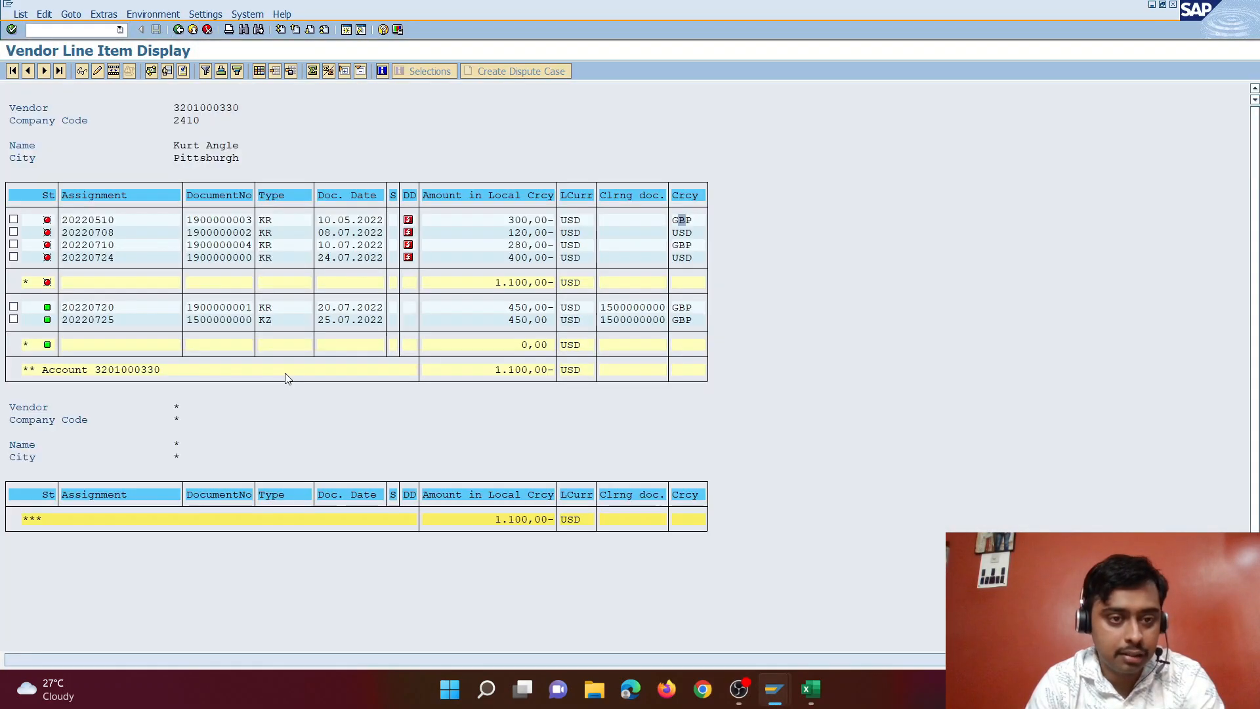
click(518, 245)
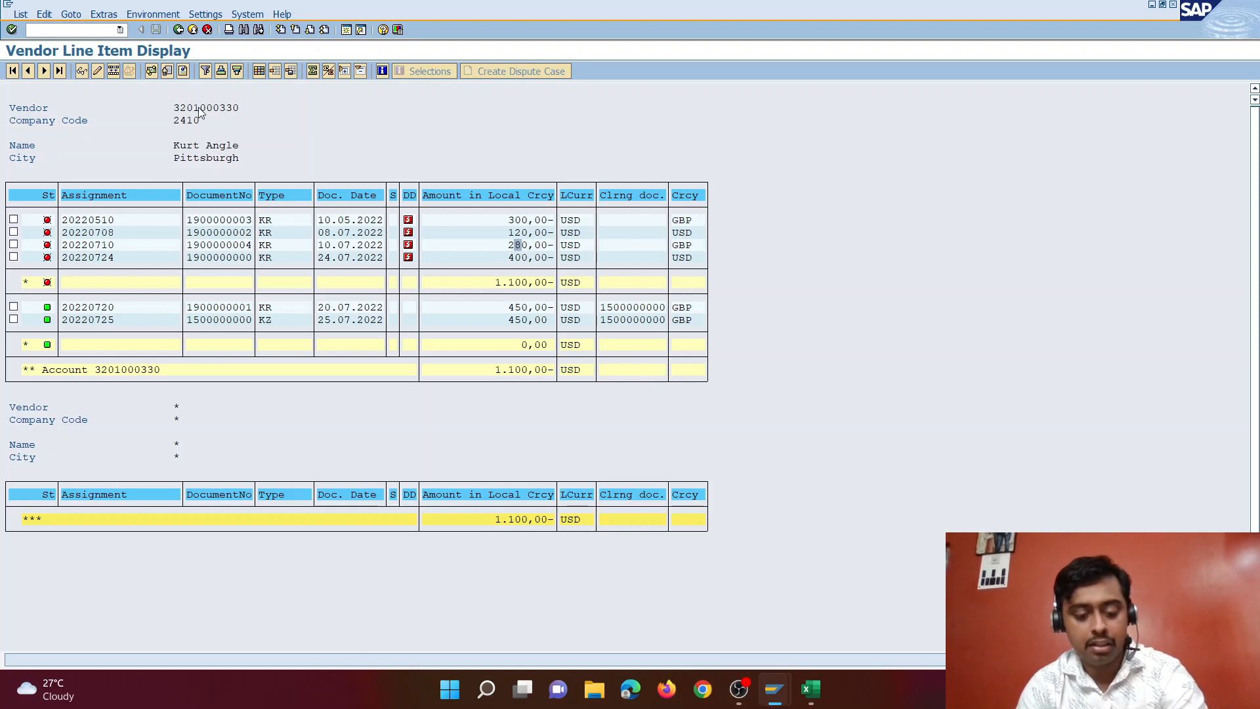
drag(172, 100, 242, 110)
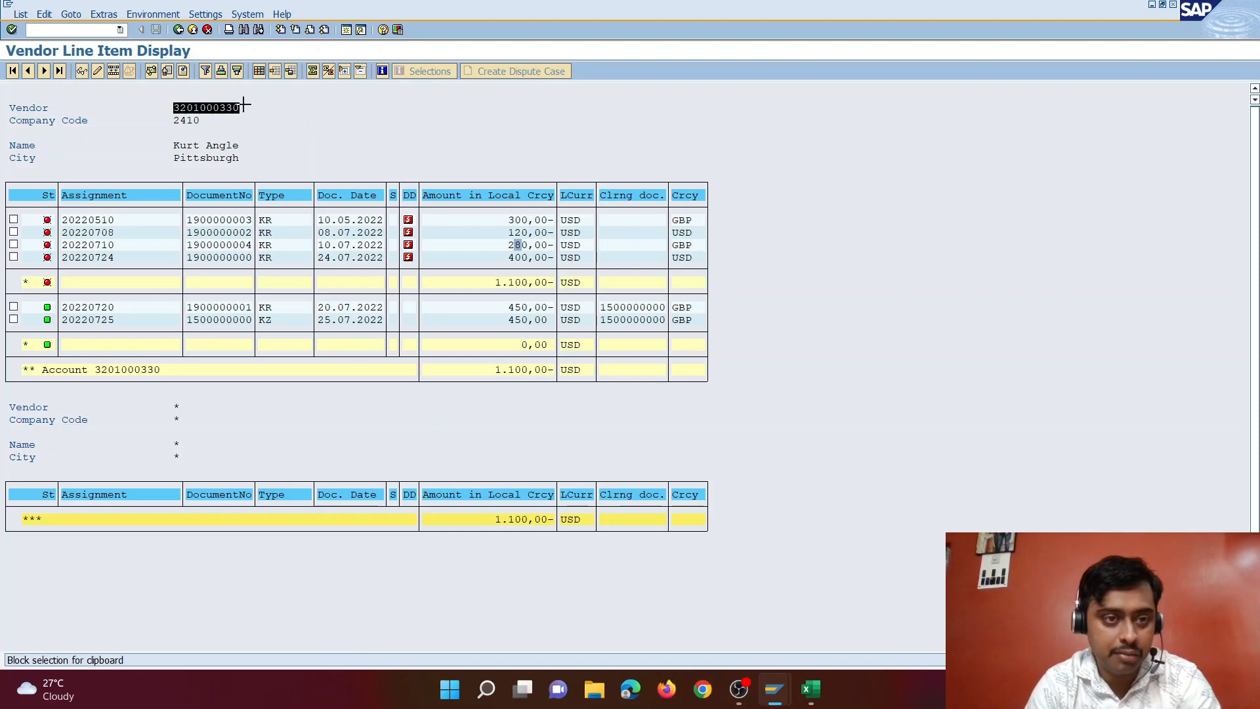
key(ctrl+c)
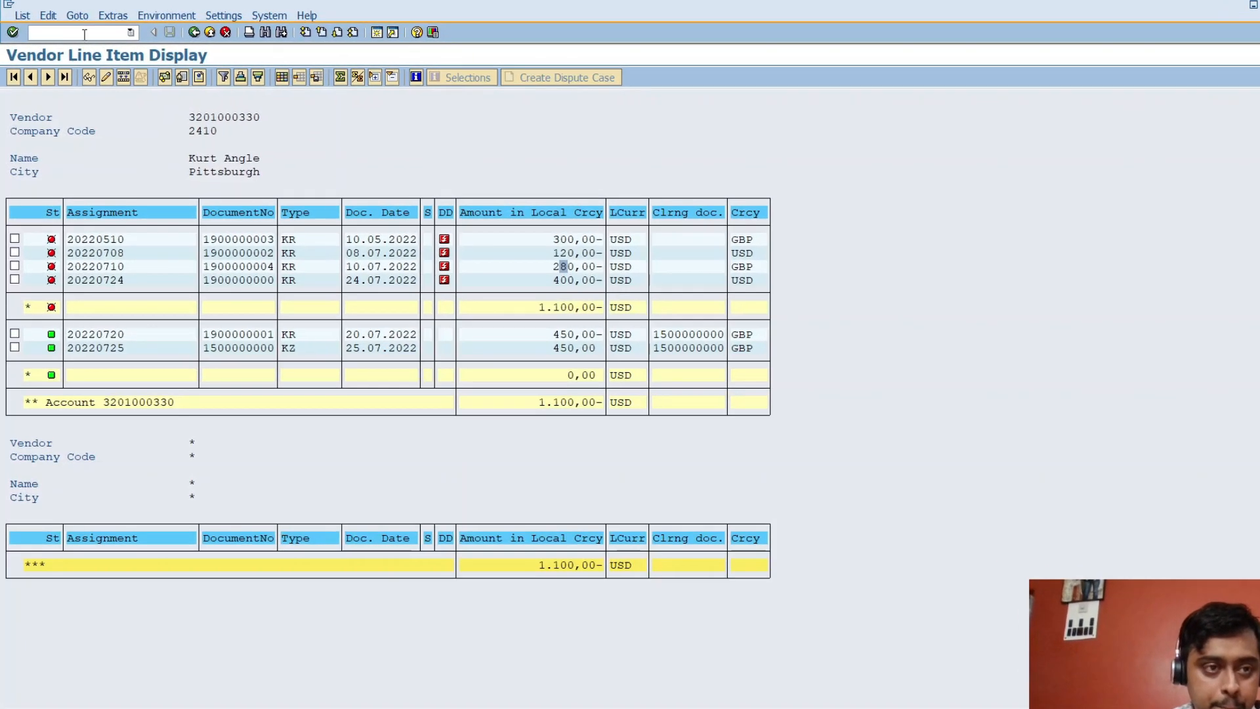
Step: Open the outgoing payment transaction F-53 in a new session
click(93, 37)
text(/o)
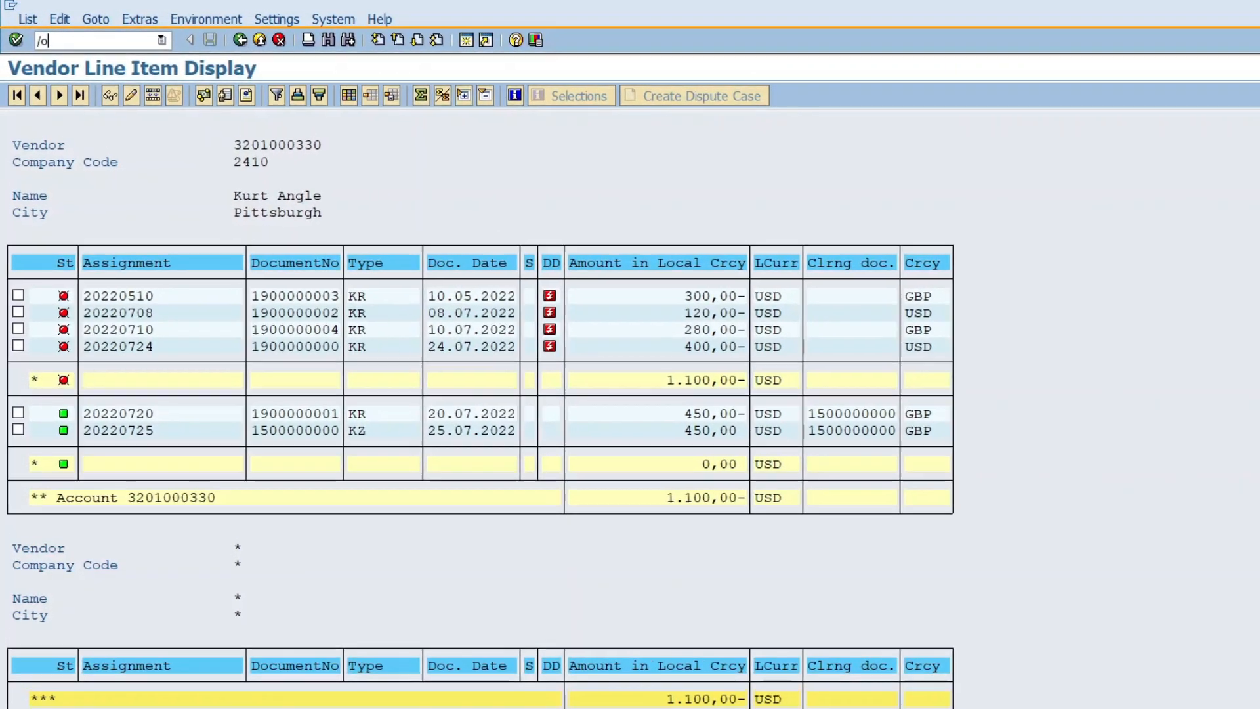
text(f-53)
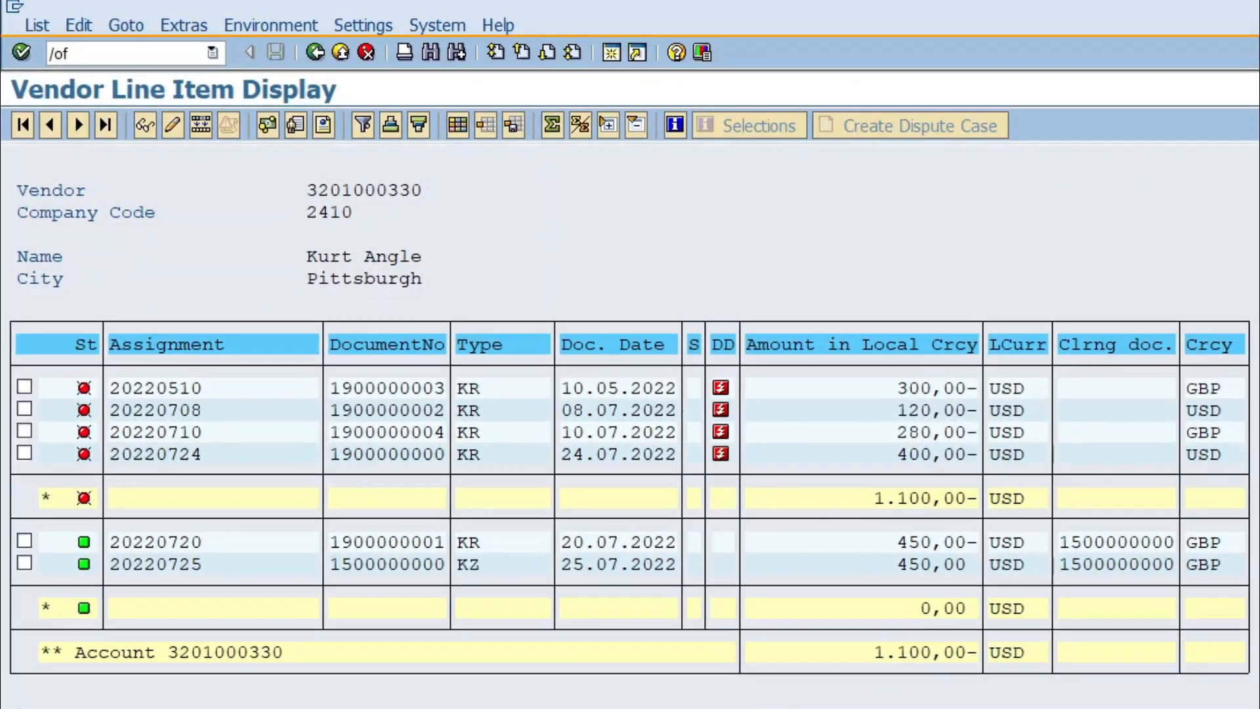
key(Return)
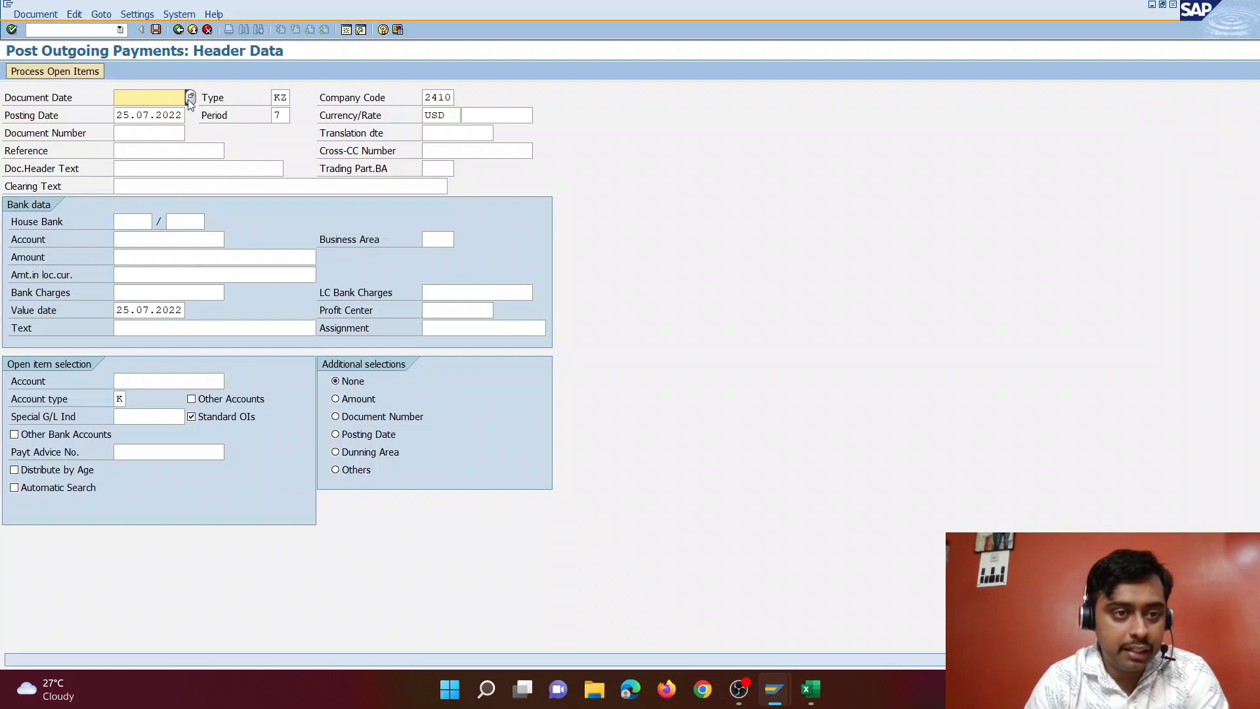
Step: Set the payment's document date and posting date to 05.08.2022 and its currency to GBP
click(190, 98)
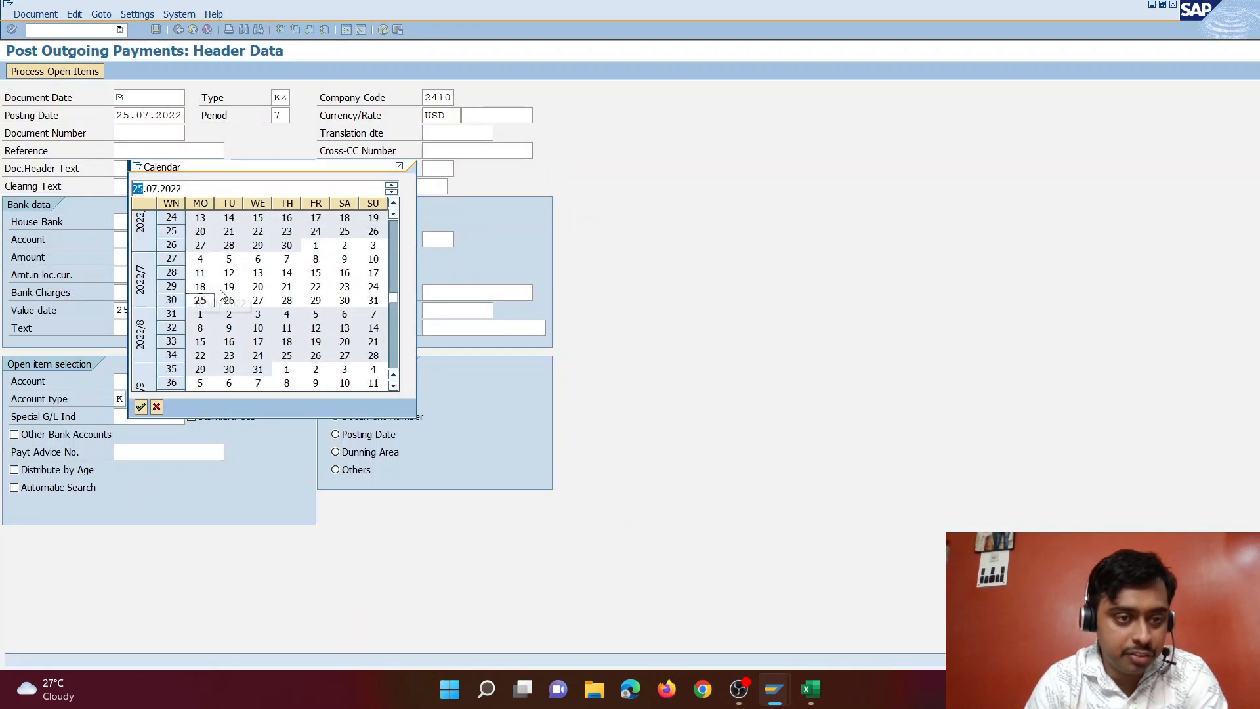
double_click(313, 318)
click(152, 115)
click(191, 115)
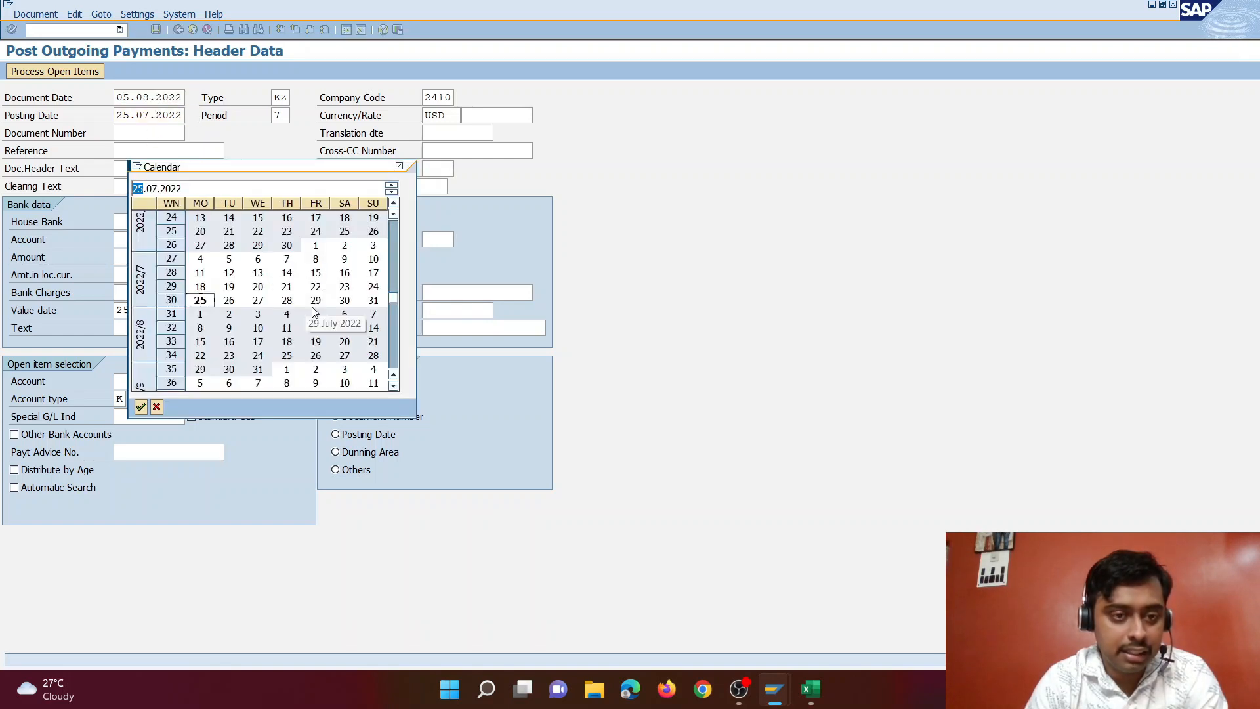
double_click(316, 314)
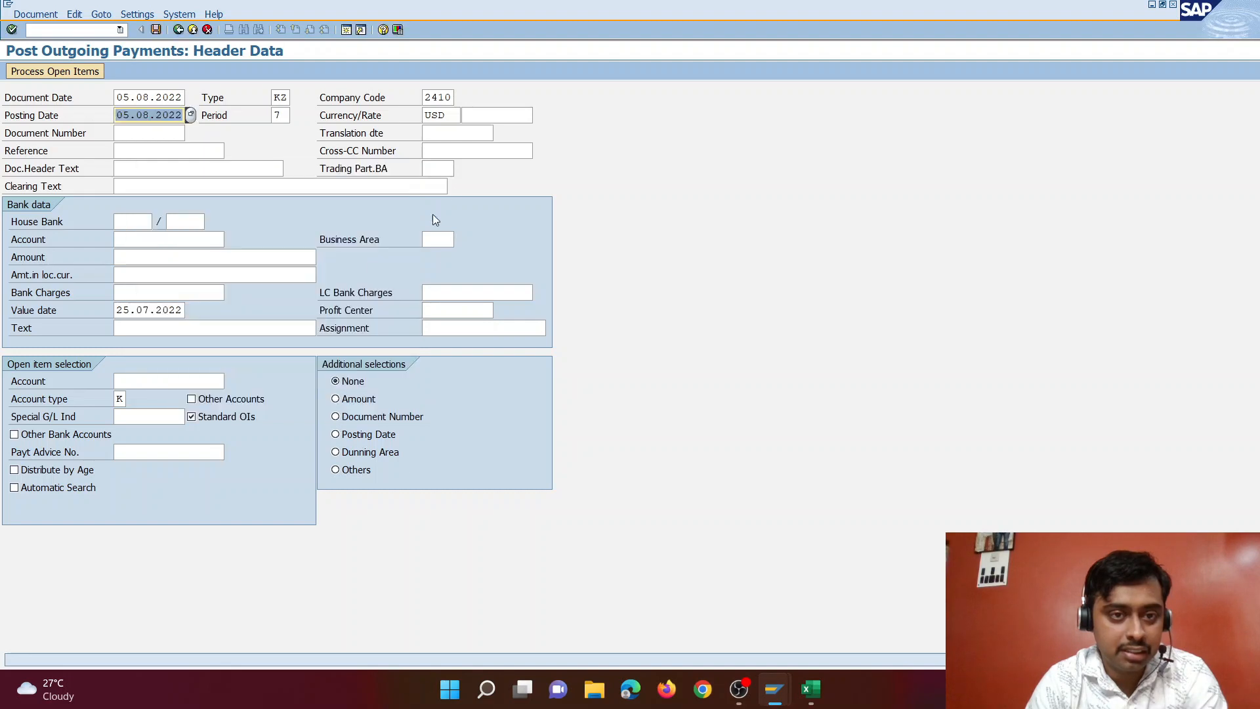
click(450, 116)
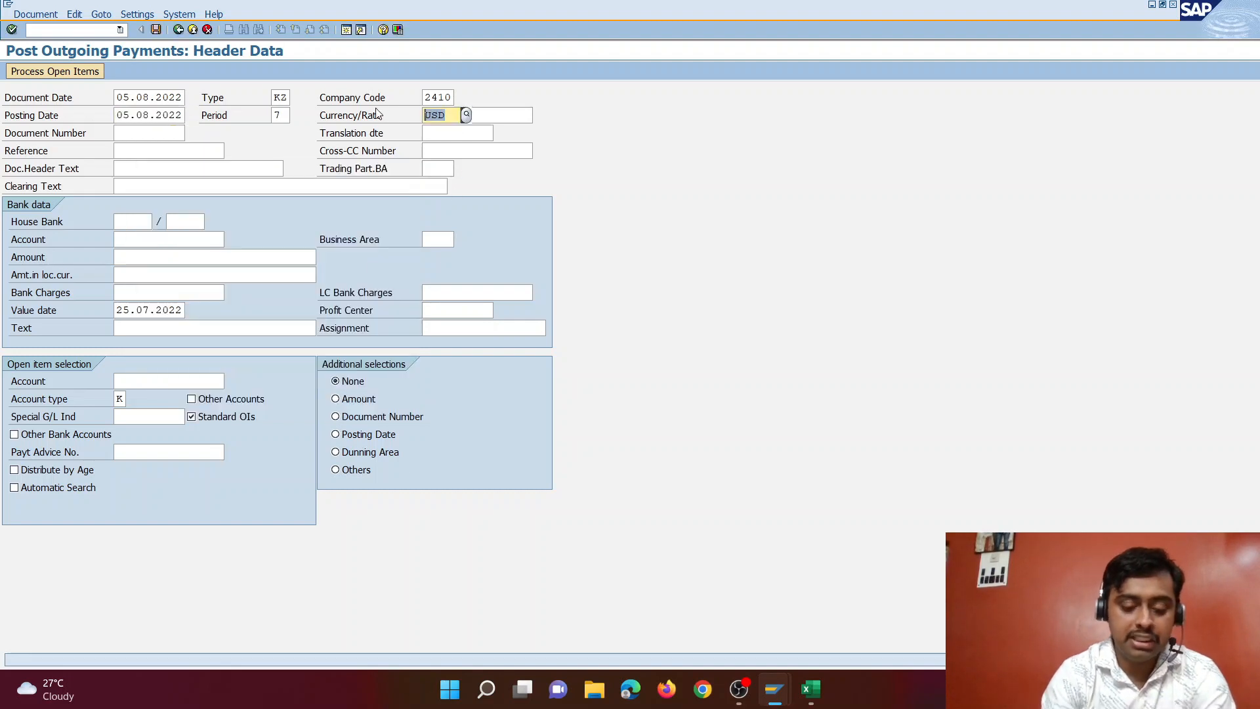
text(GBP)
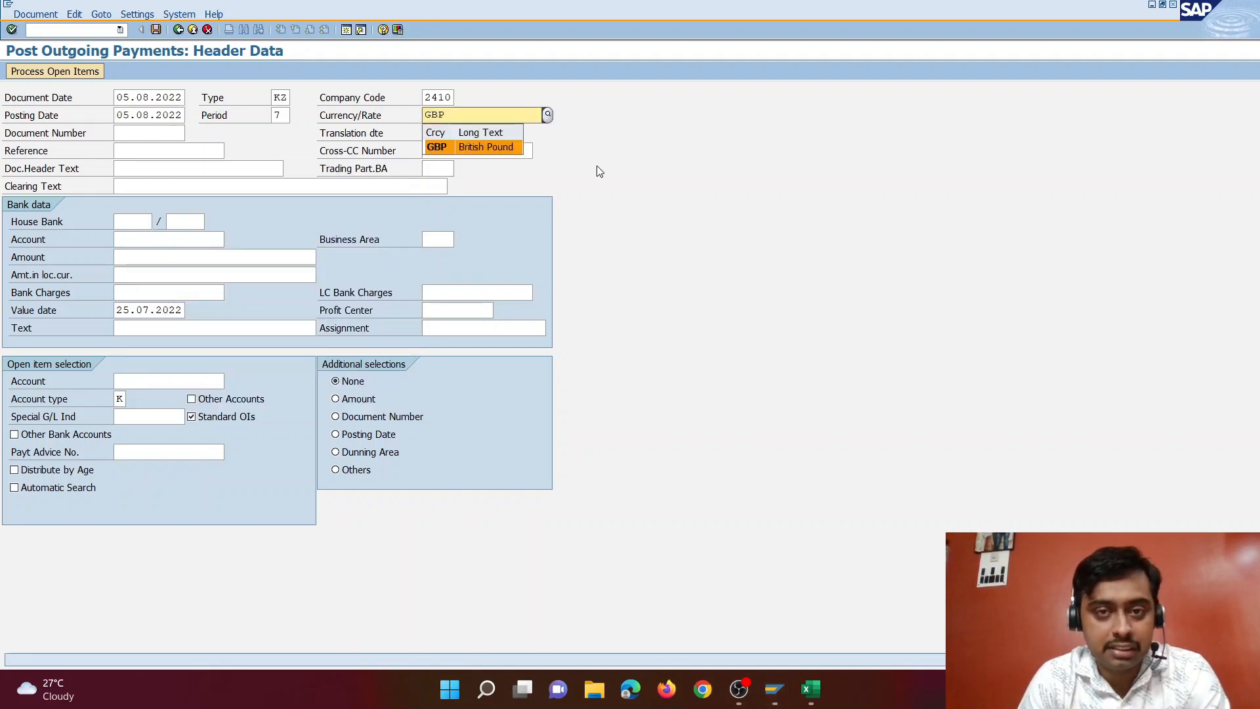
click(500, 149)
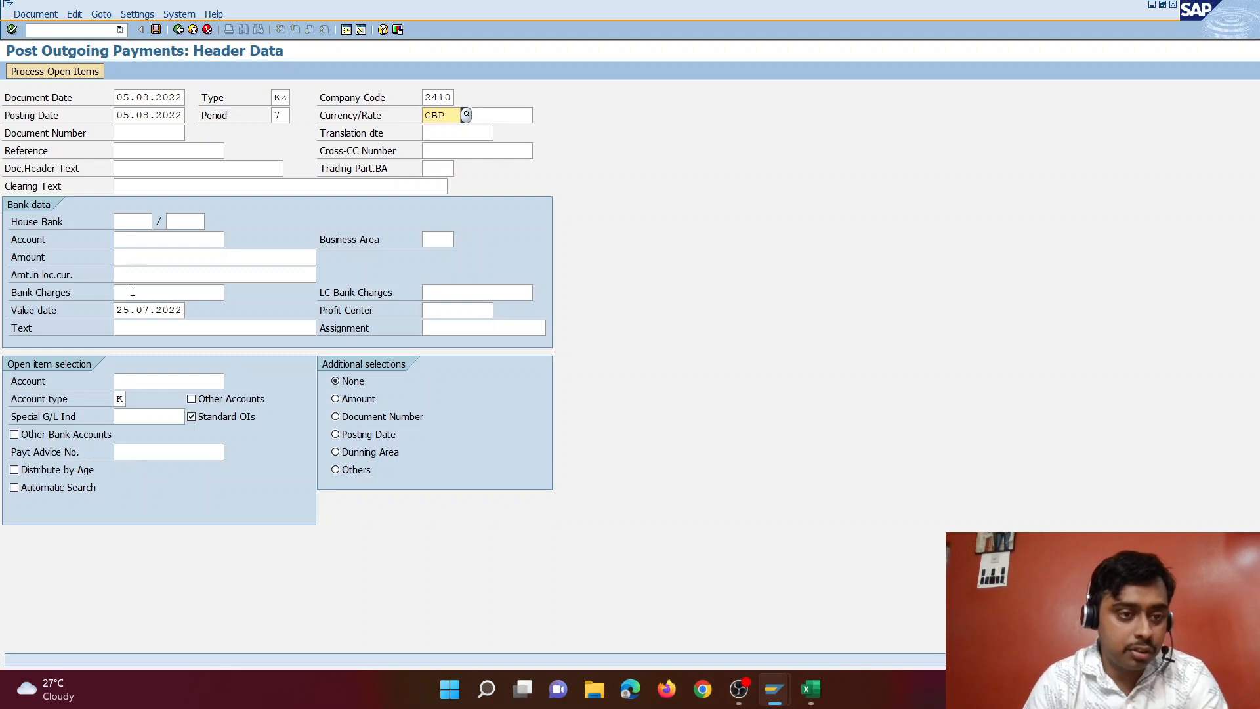
Step: Clear the value date and set the payment amount to 200, checking the GBP amount of the vendor's 10.07.2022 invoice
drag(119, 309, 183, 310)
key(Delete)
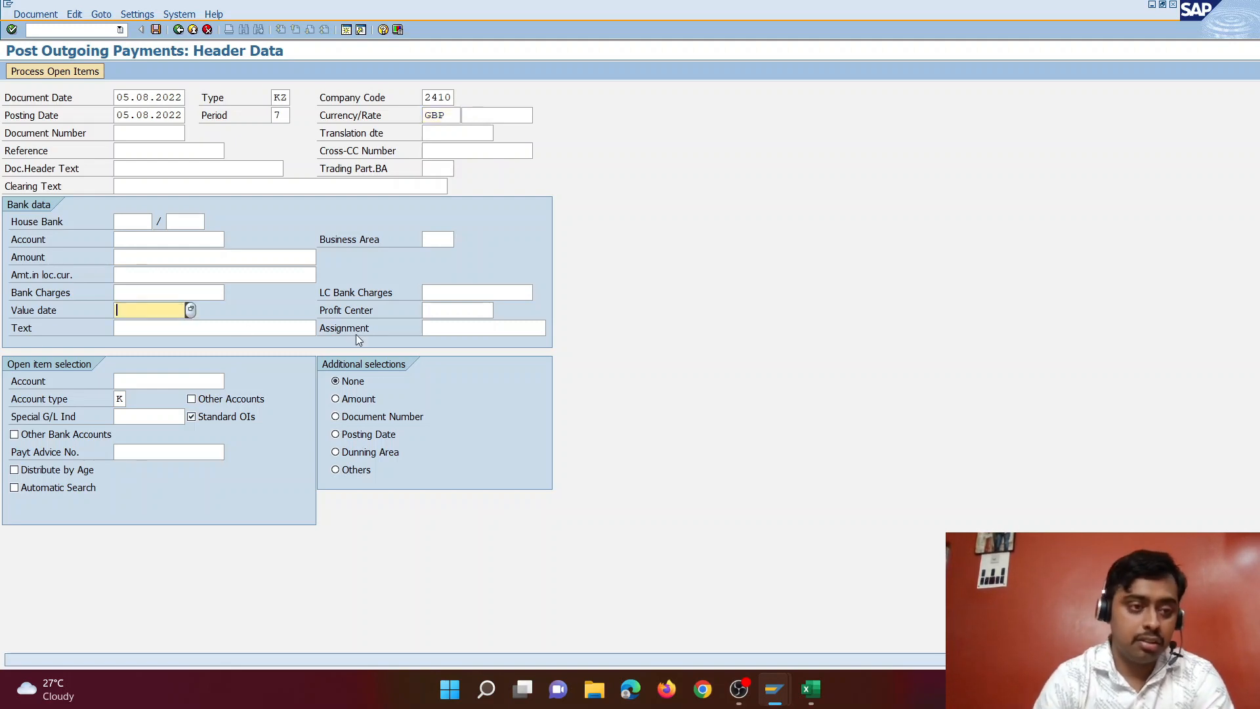
click(142, 257)
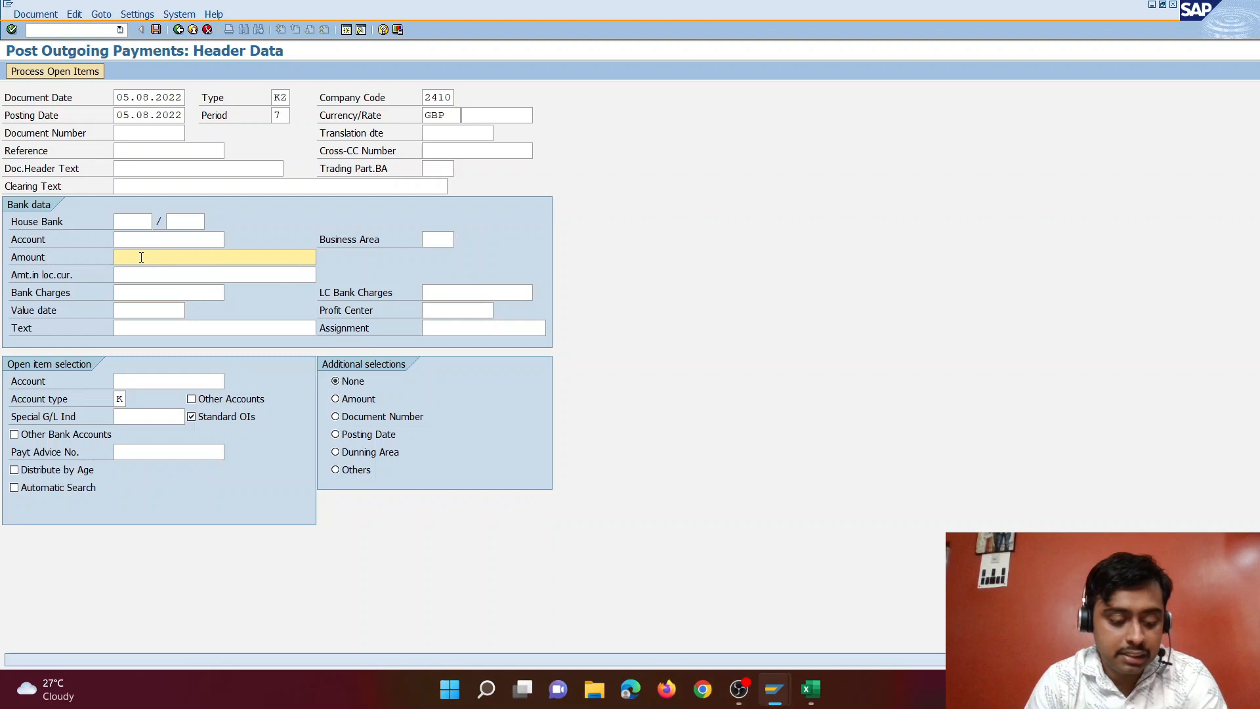
key(alt+Tab)
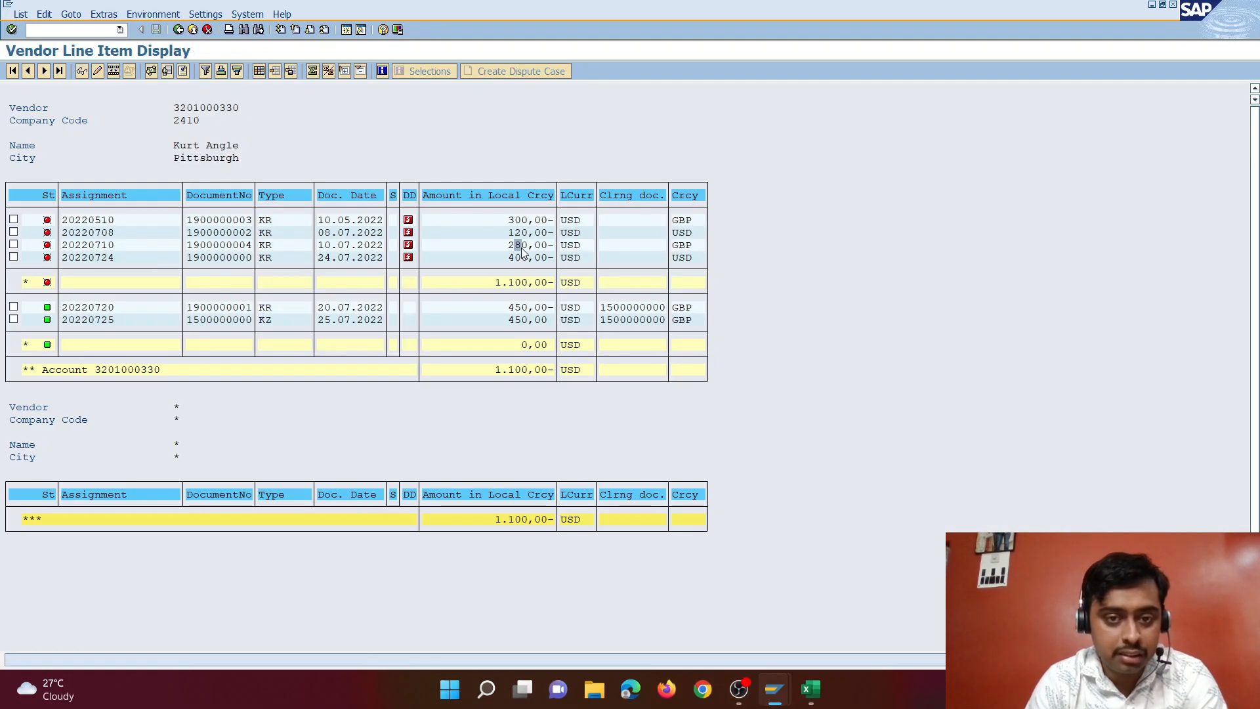
double_click(520, 245)
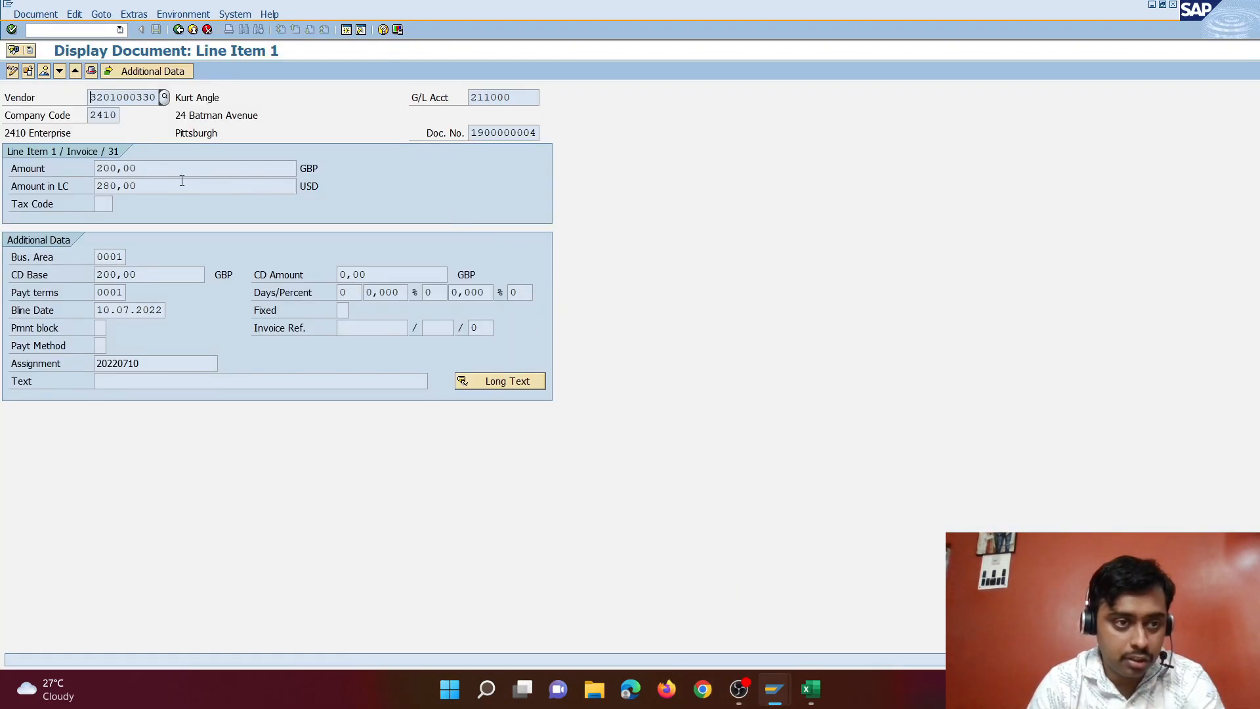
drag(177, 169, 86, 168)
key(alt+Tab)
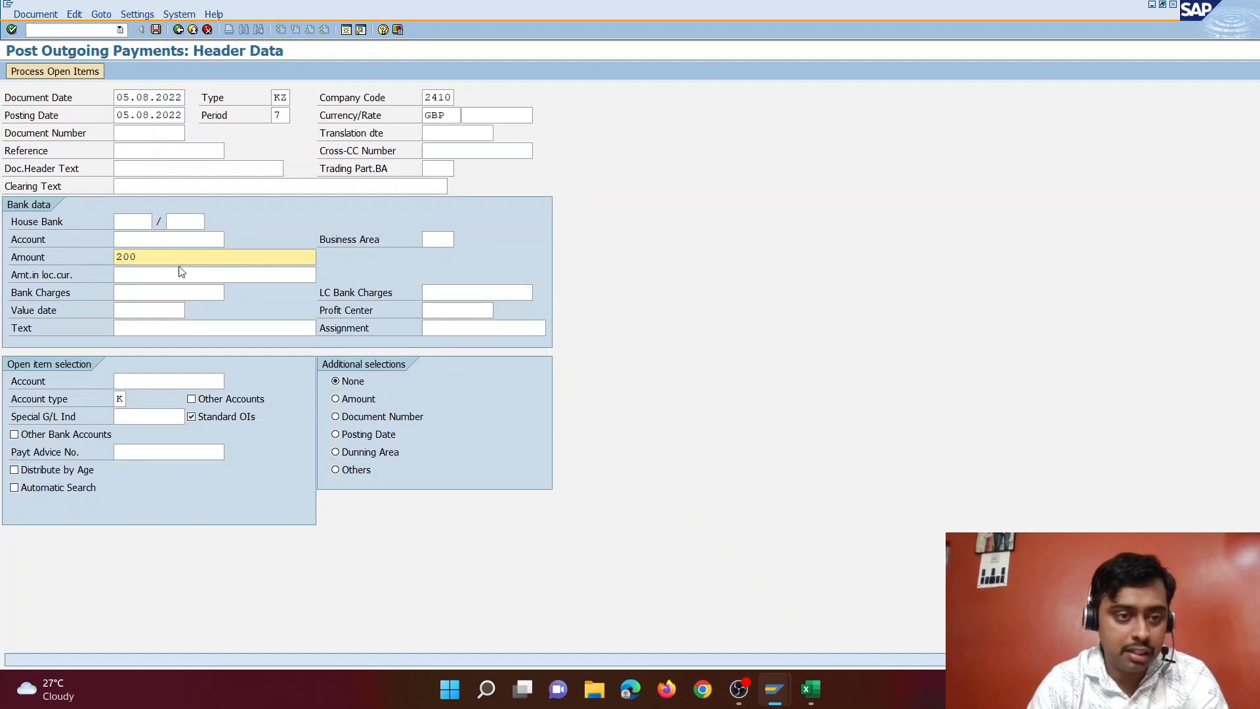
Step: Look up the G/L accounts of company code 2410 and choose 111000 Cash Desk as the bank account
click(170, 242)
click(229, 240)
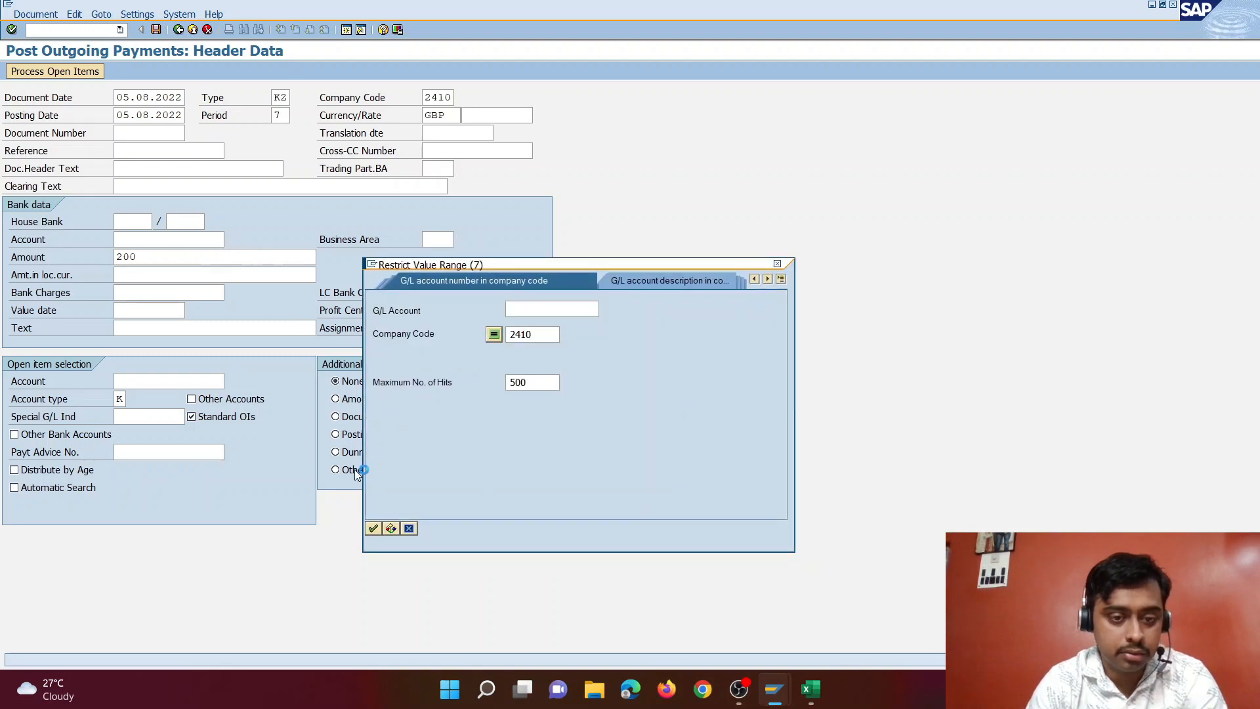
click(374, 528)
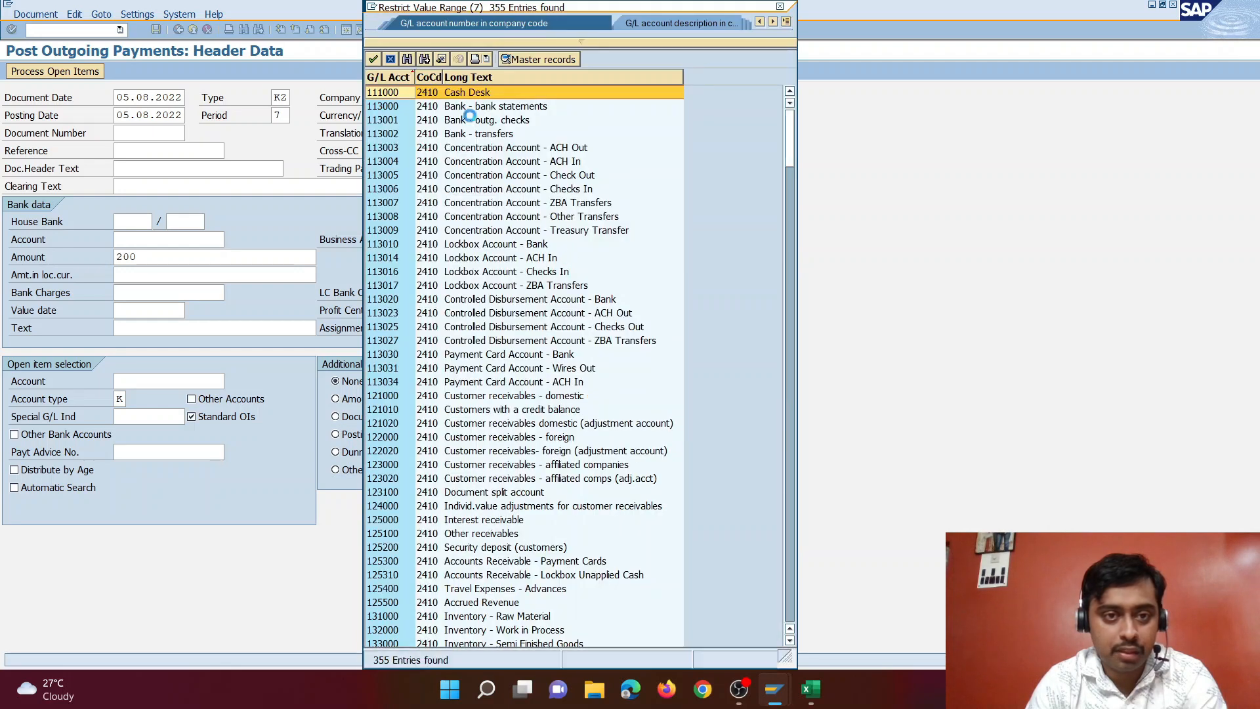
double_click(458, 96)
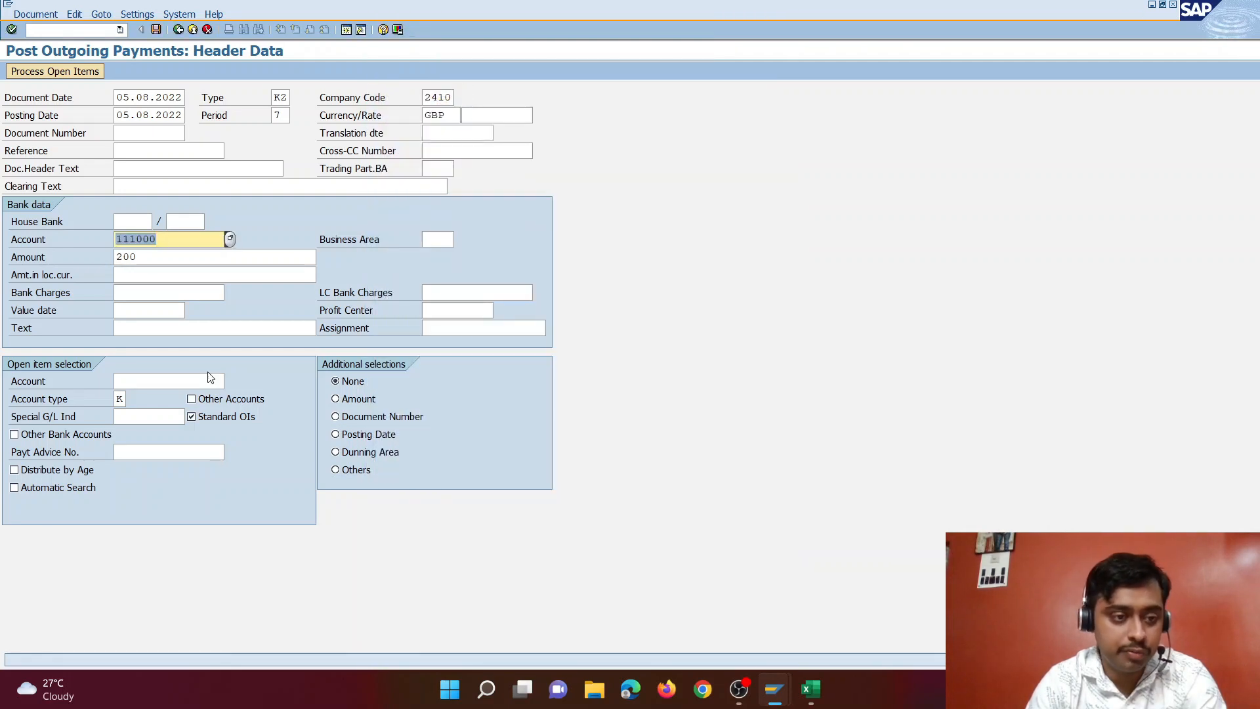
Step: Paste the vendor's account number into the open item selection, proceed to the open items and look through the list
click(165, 381)
key(ctrl+v)
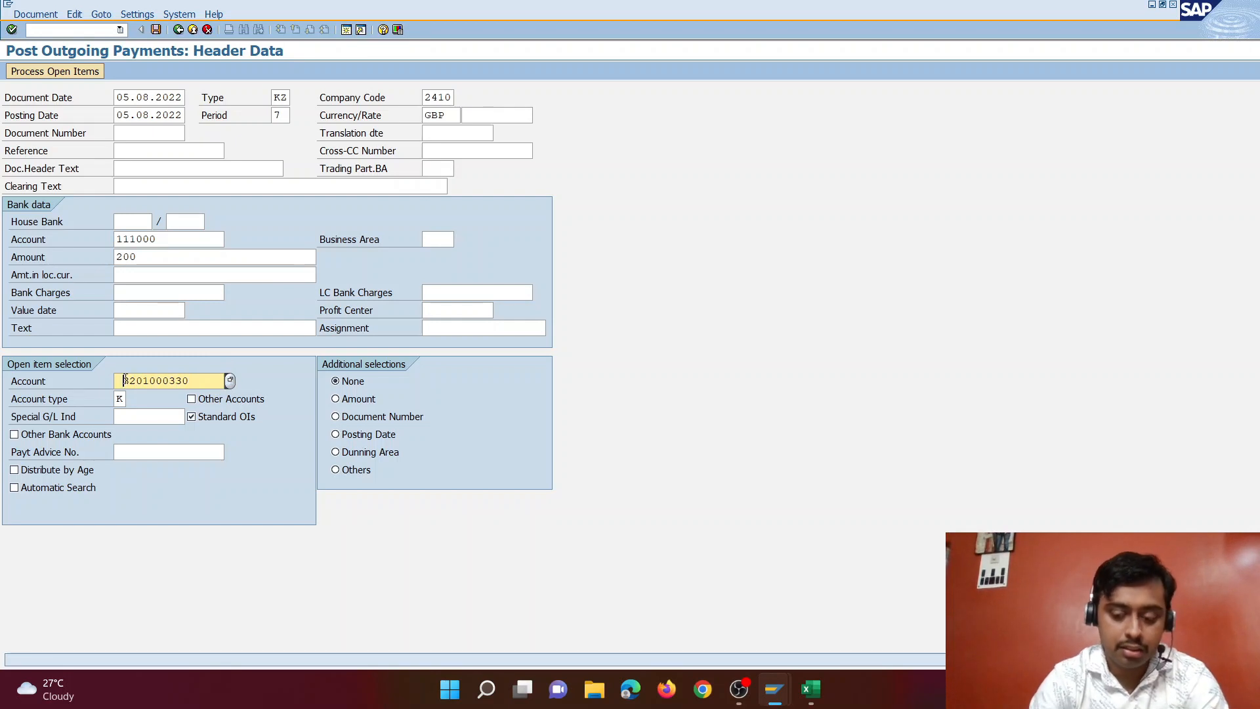
key(Return)
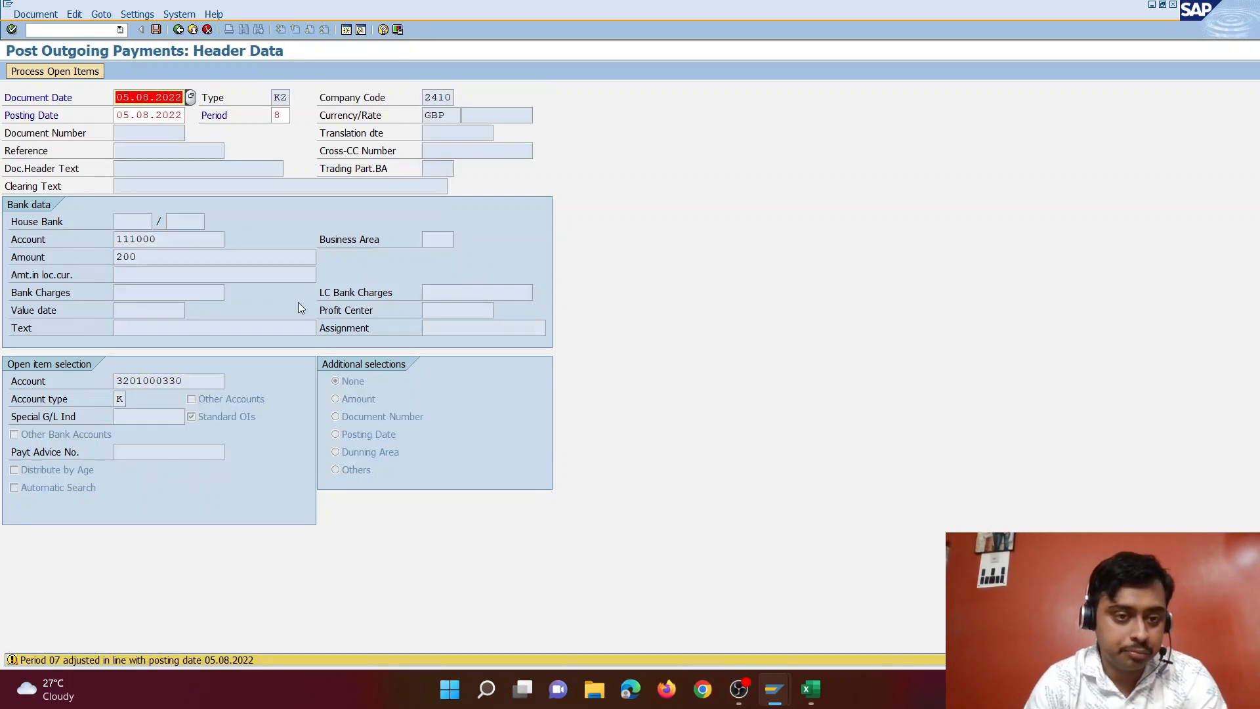
key(Return)
key(Return)
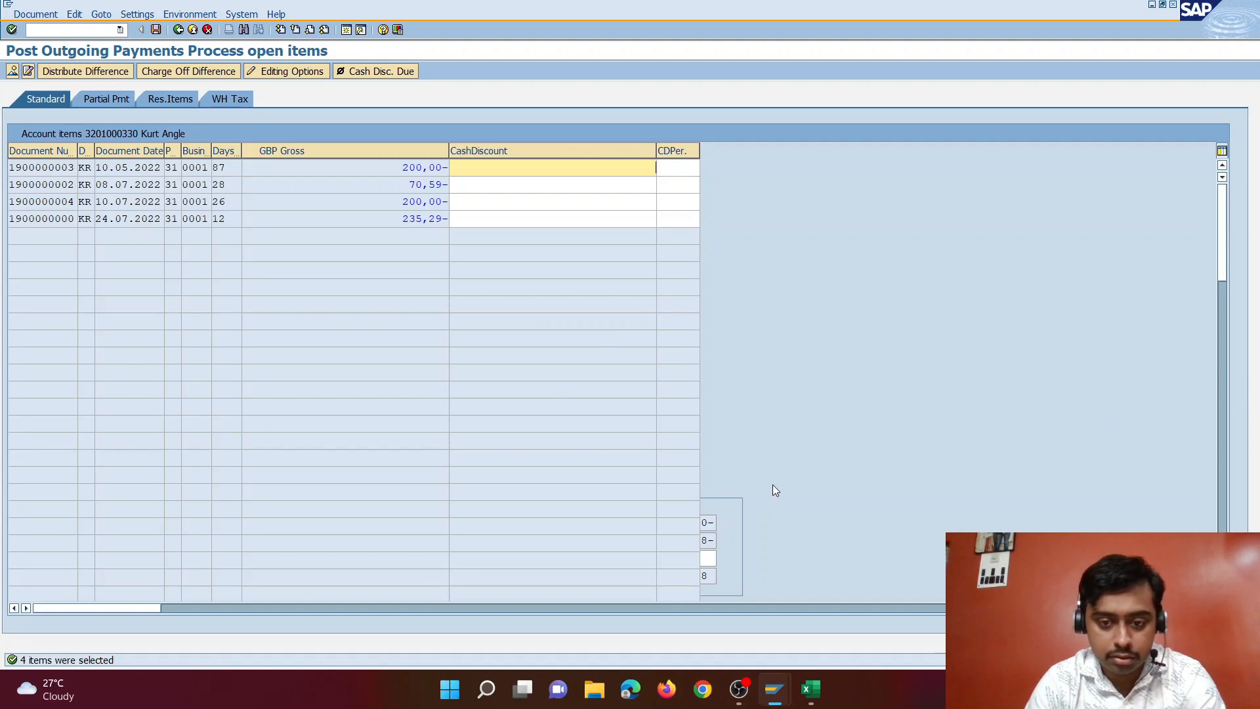
click(1222, 493)
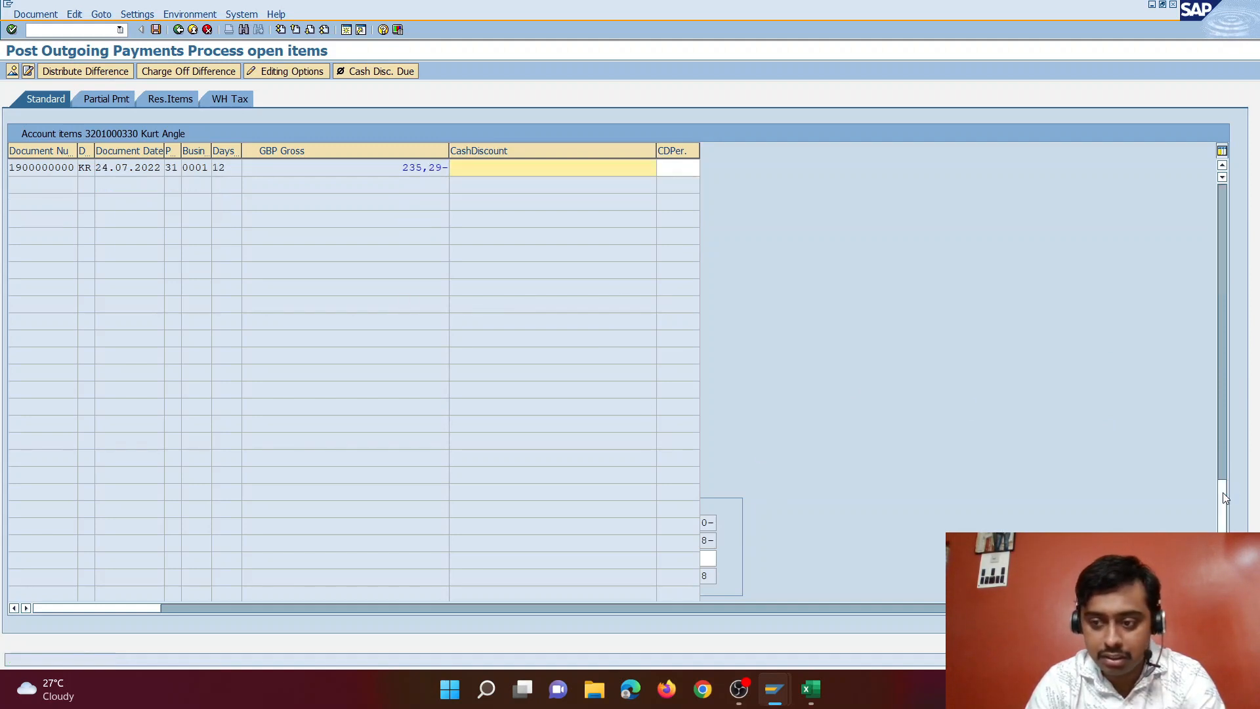
click(1222, 229)
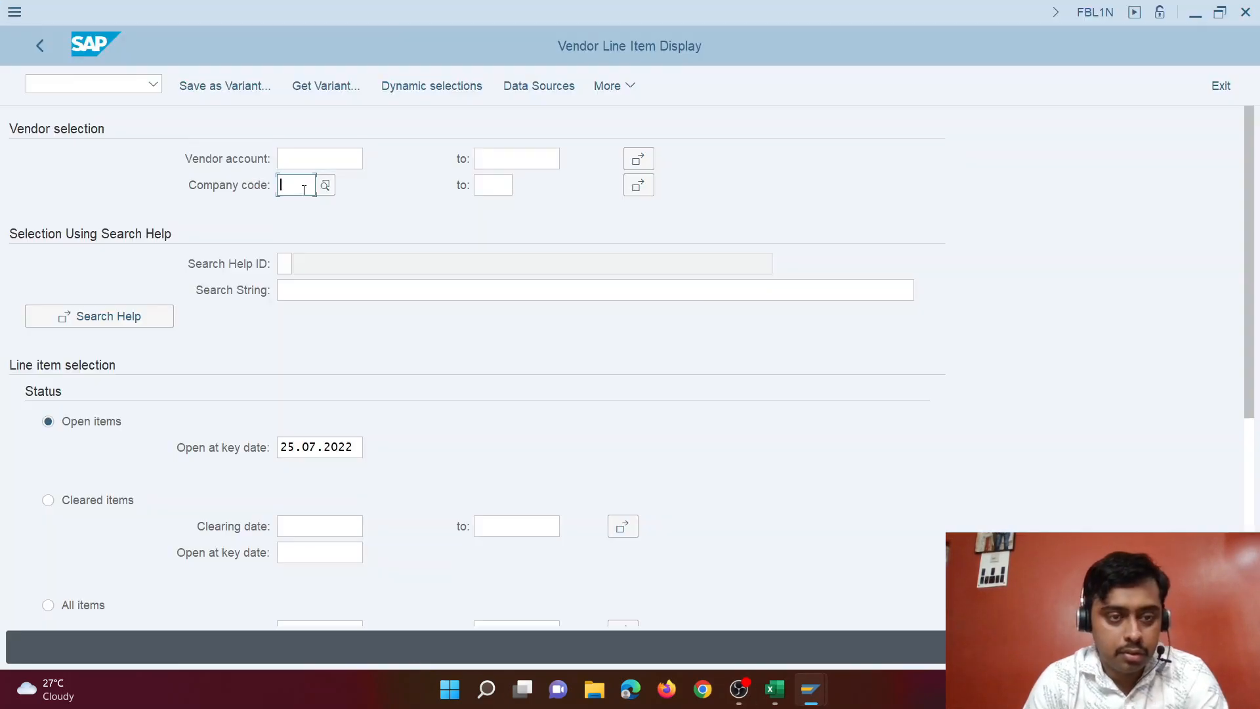
Step: List all of the vendor's line items in FBL1N for company code 2410 and open the invoice dated 10.07.2022
text(2410)
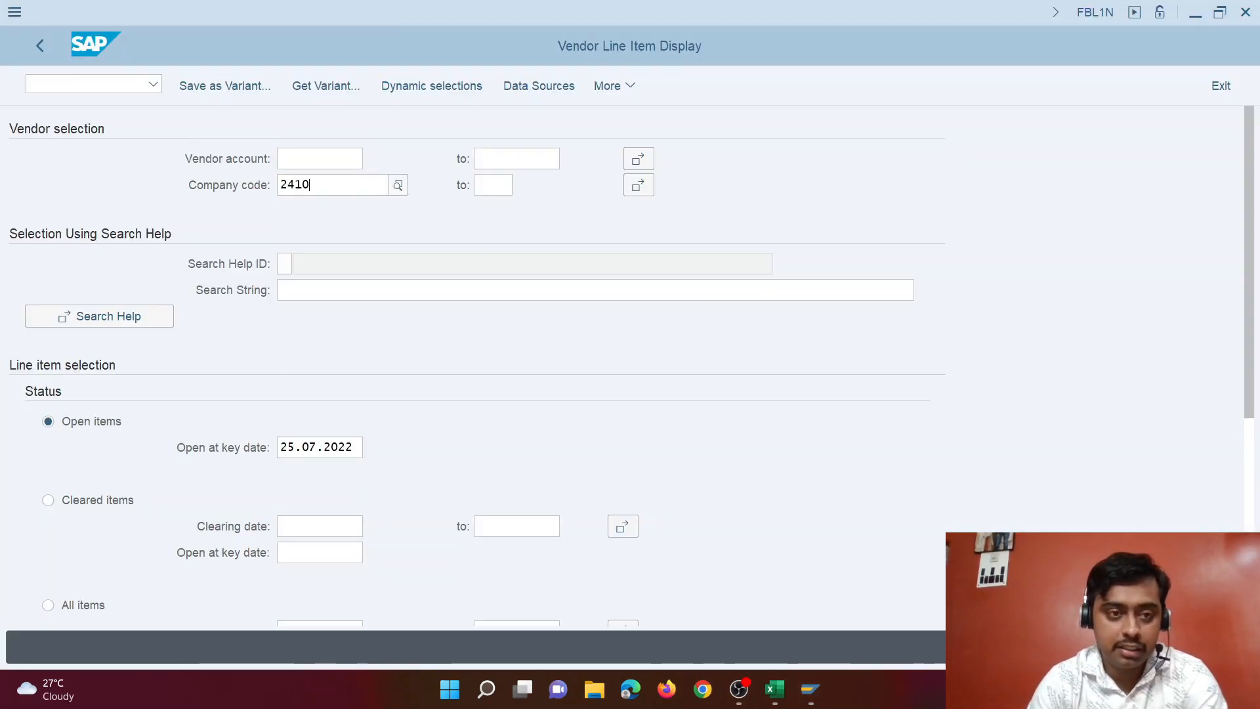
scroll(245, 332, down, 1)
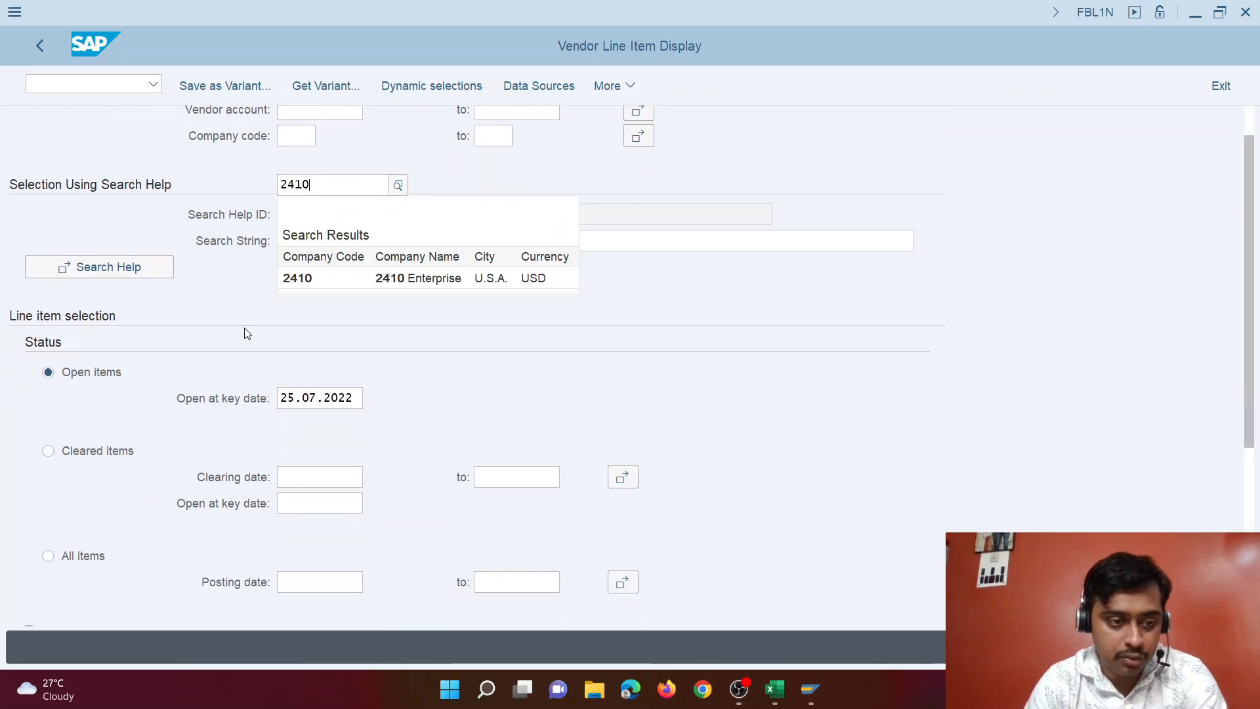
scroll(246, 333, down, 1)
click(96, 519)
click(487, 549)
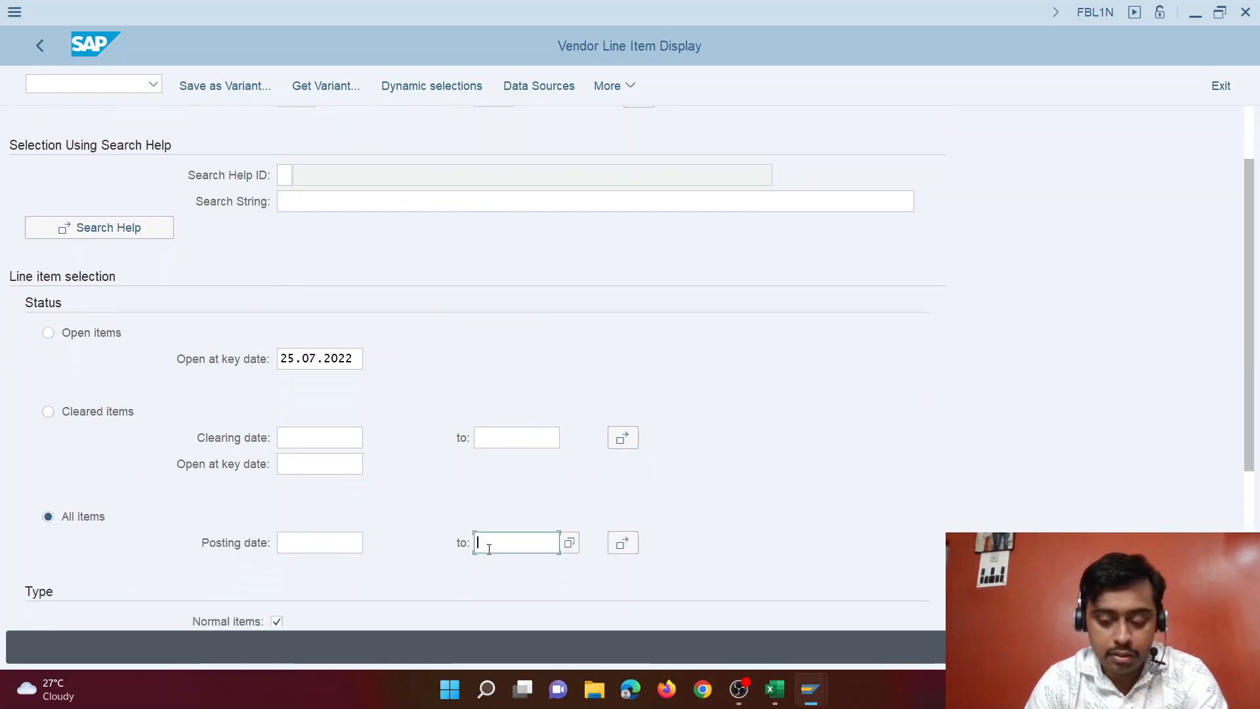
click(566, 541)
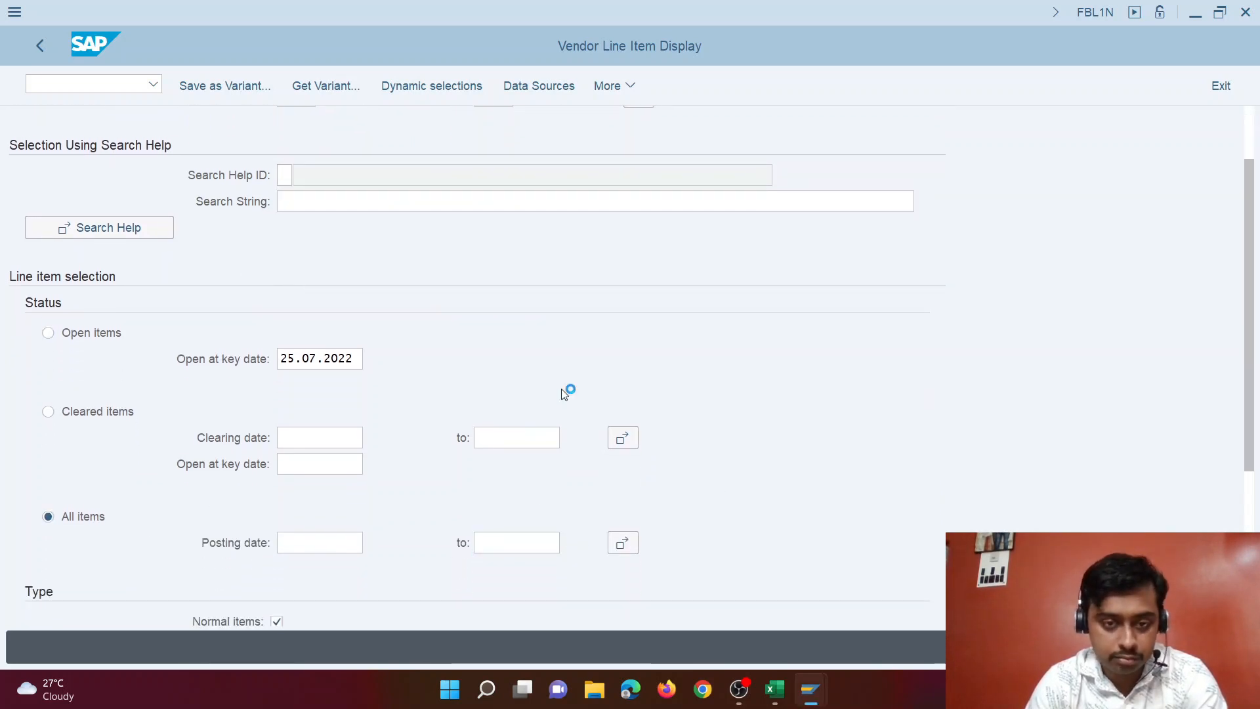
click(344, 436)
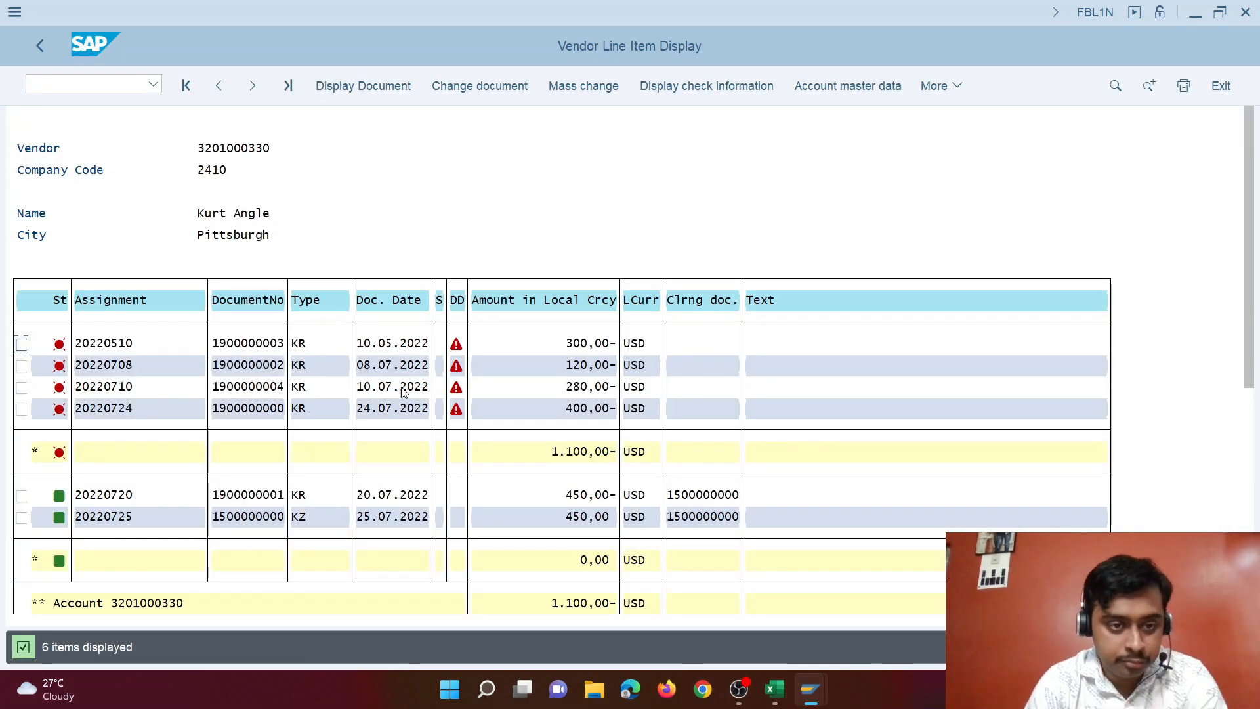
double_click(283, 389)
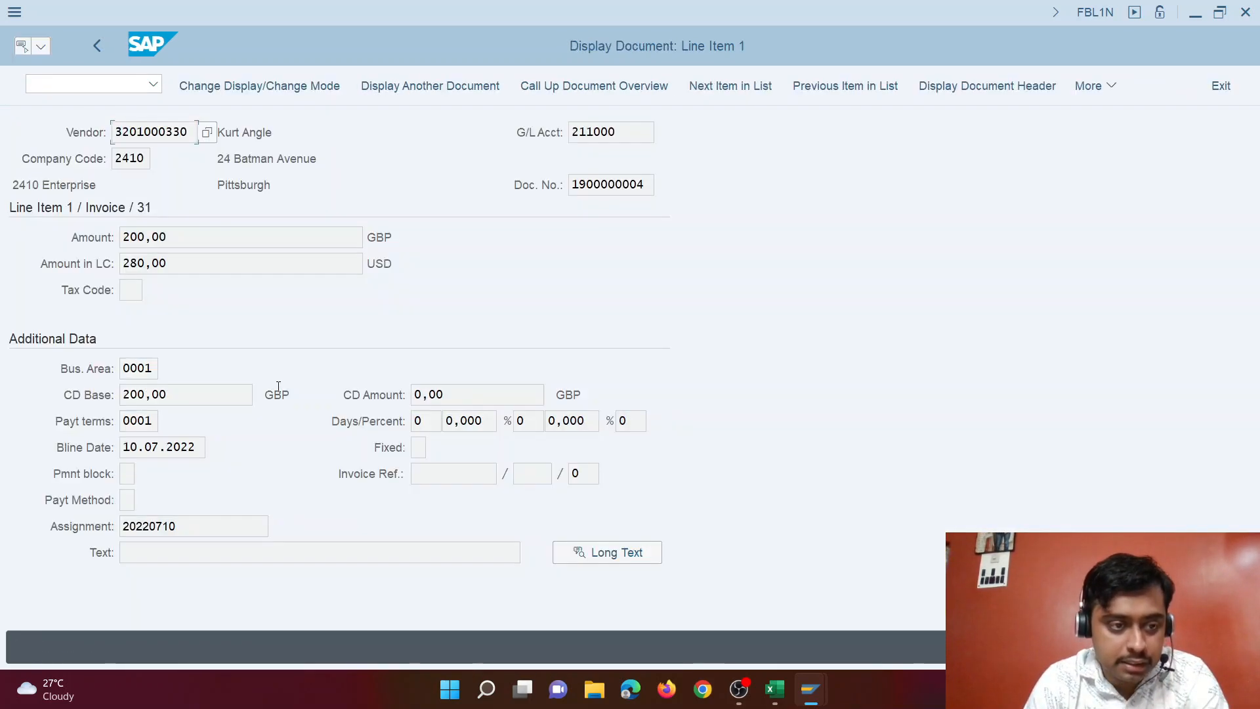
Step: Start transaction F-53 in a new session from the displayed invoice line item
click(116, 89)
text(/of-53)
key(Return)
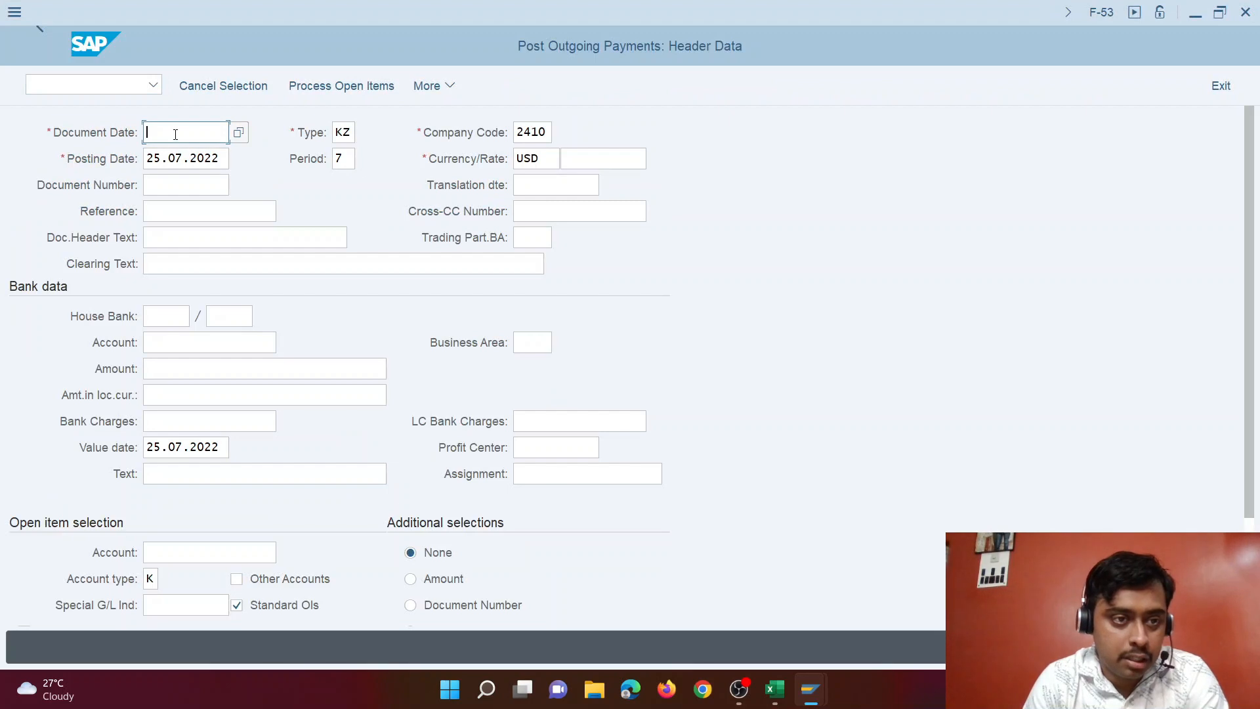
Step: Enter 05.08.2022 as both document date and posting date of the new payment, with GBP as currency
text(05.08.2022)
drag(153, 159, 294, 181)
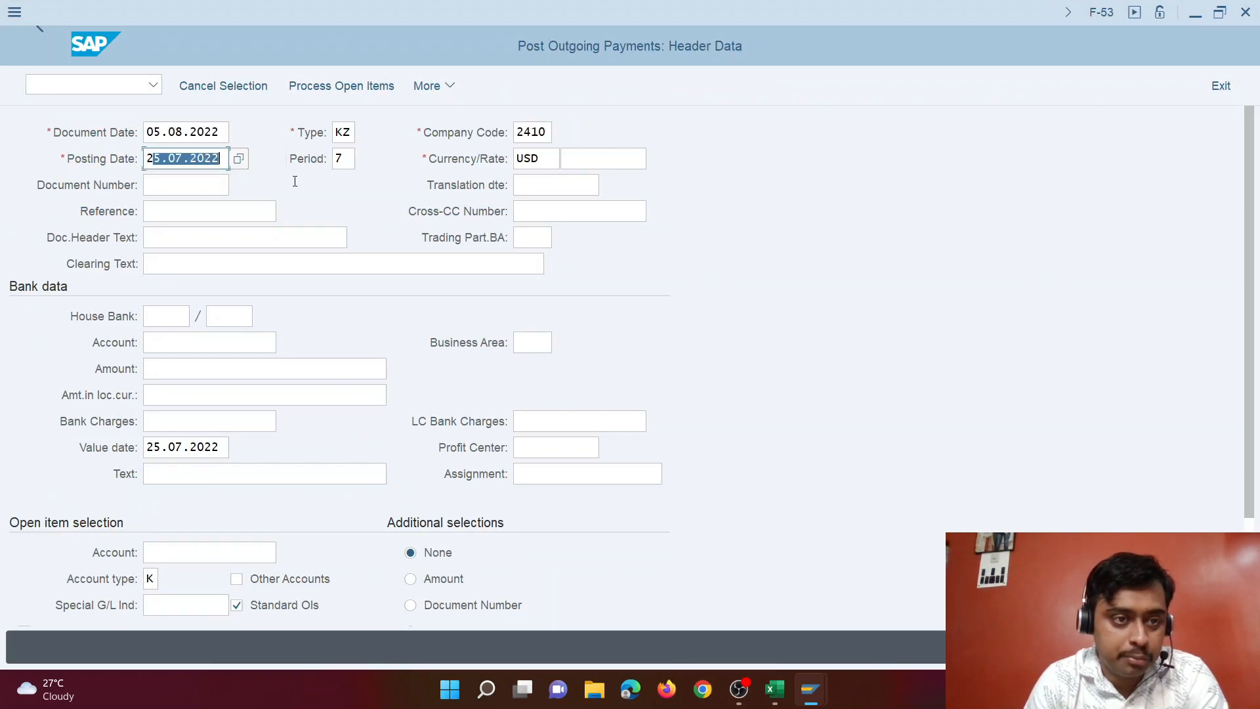
key(BackSpace)
click(254, 175)
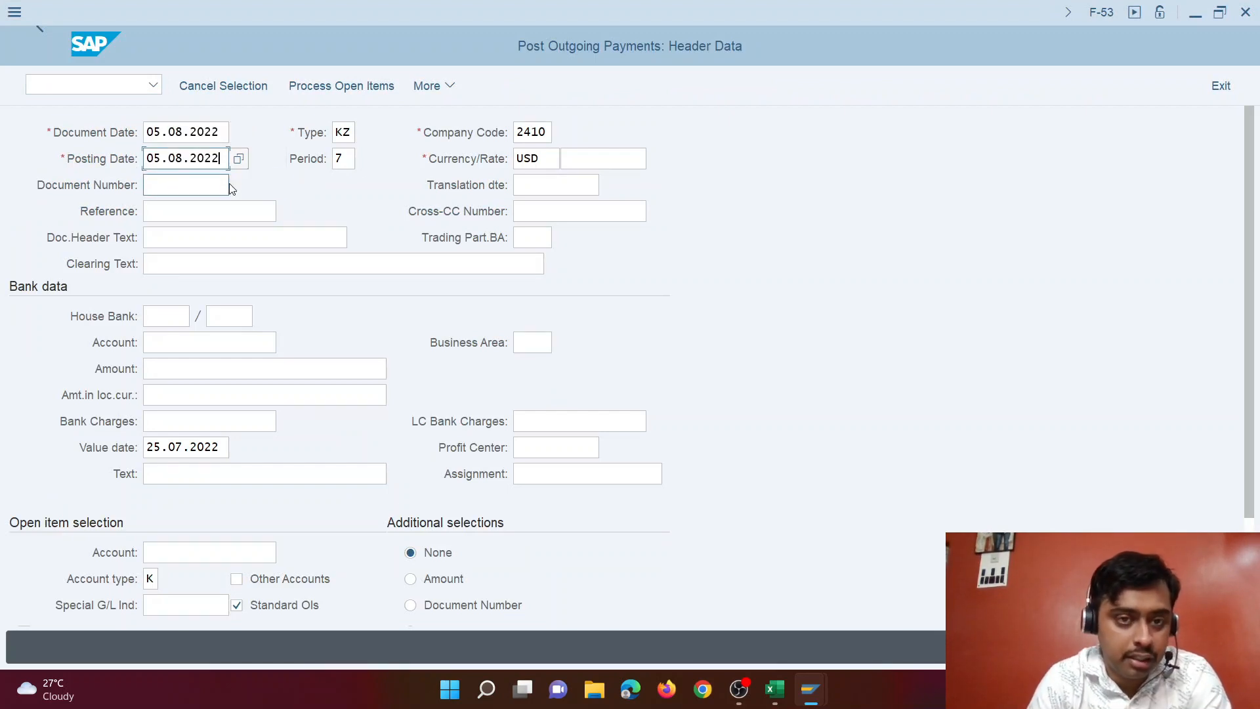
drag(545, 156, 466, 169)
text(GBP)
key(Return)
Step: Fill in the bank data with account 111000 and amount 200, and clear the value date
click(169, 343)
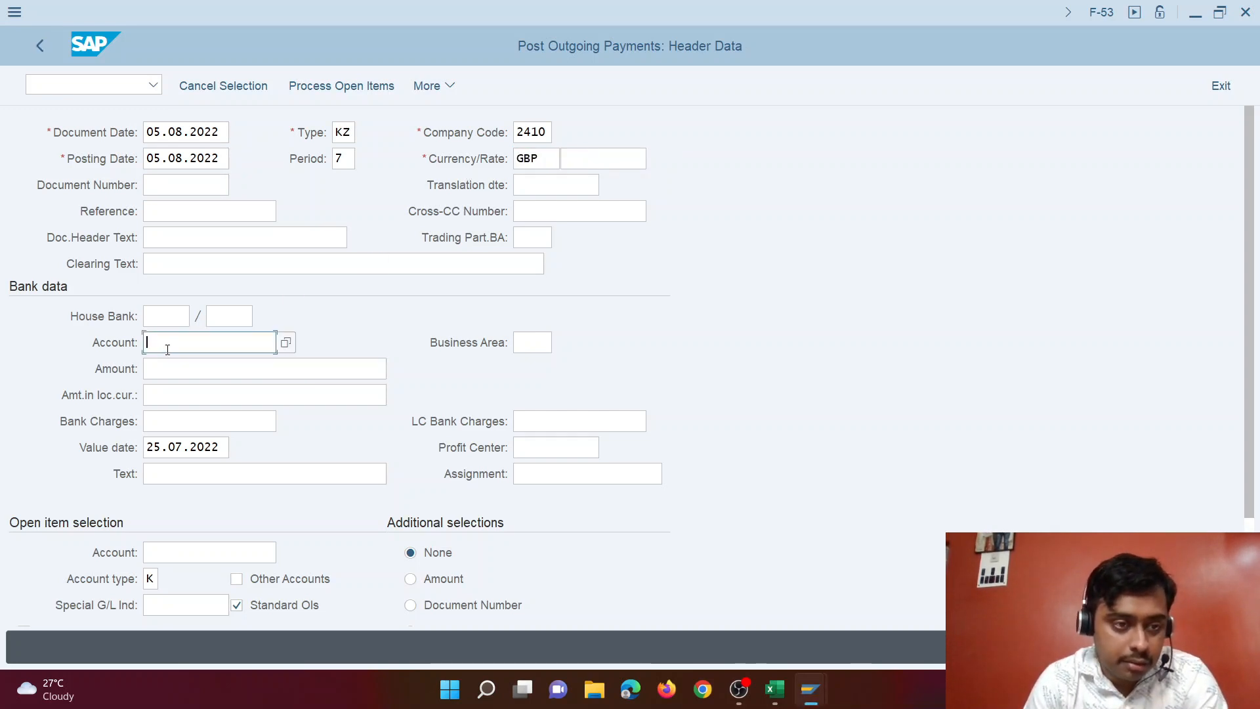
click(176, 368)
click(176, 369)
click(182, 395)
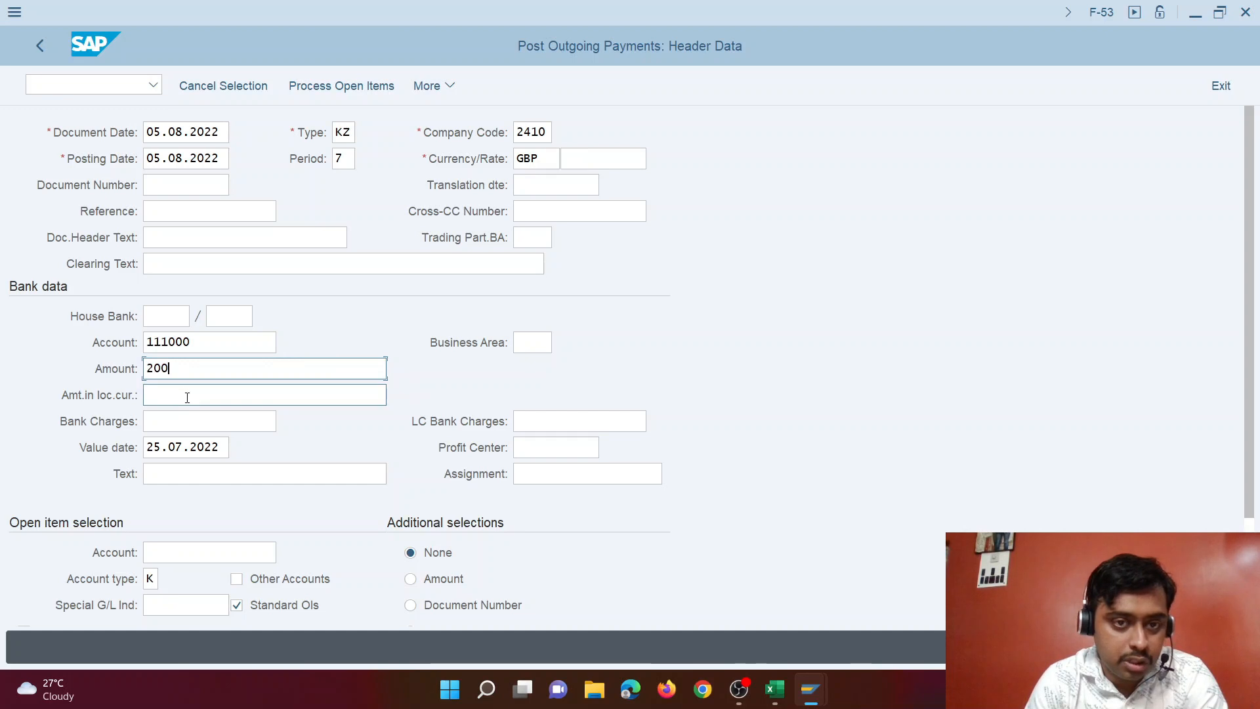
drag(149, 447, 366, 445)
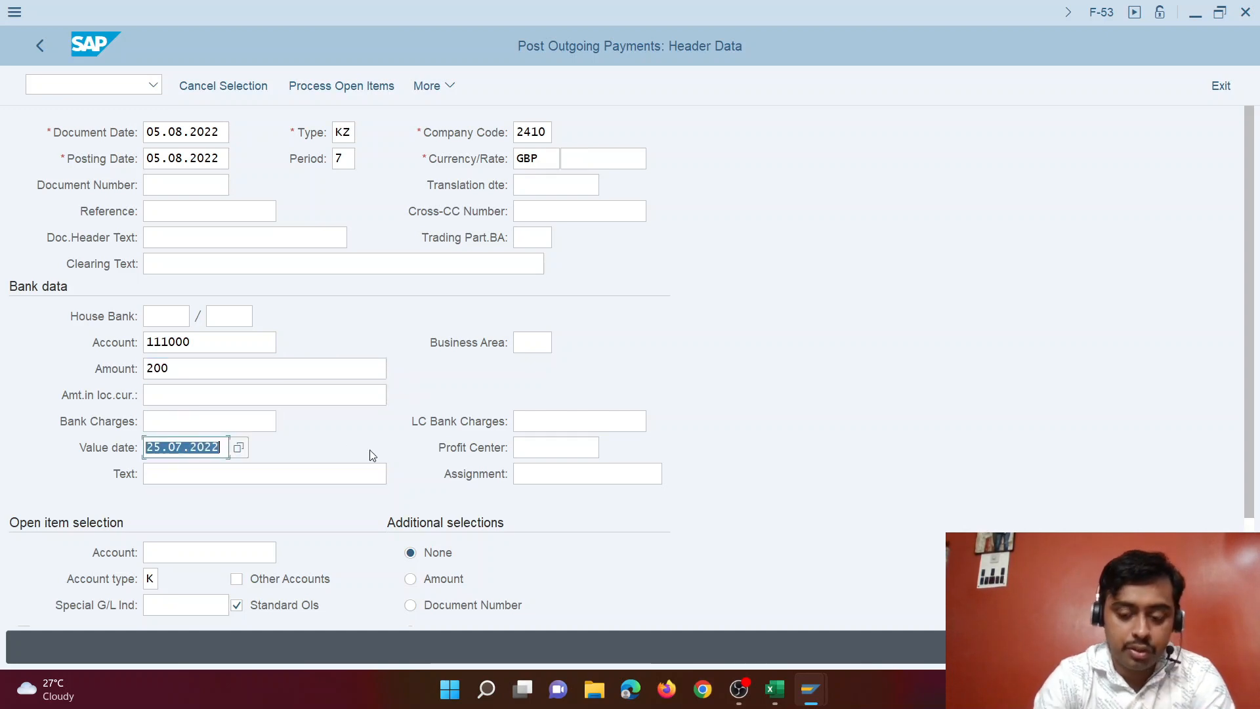
key(BackSpace)
Step: Enter the vendor's account number for the open item selection and proceed to the vendor's open items
scroll(369, 451, down, 1)
click(216, 514)
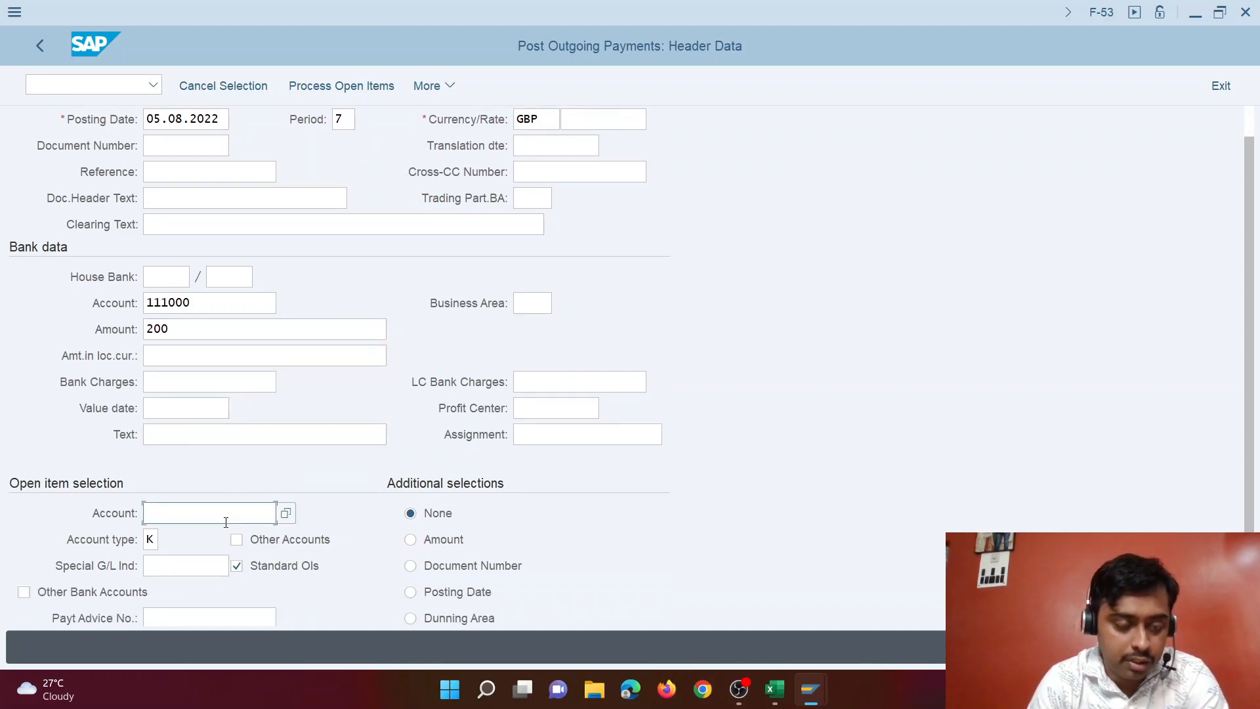
click(207, 536)
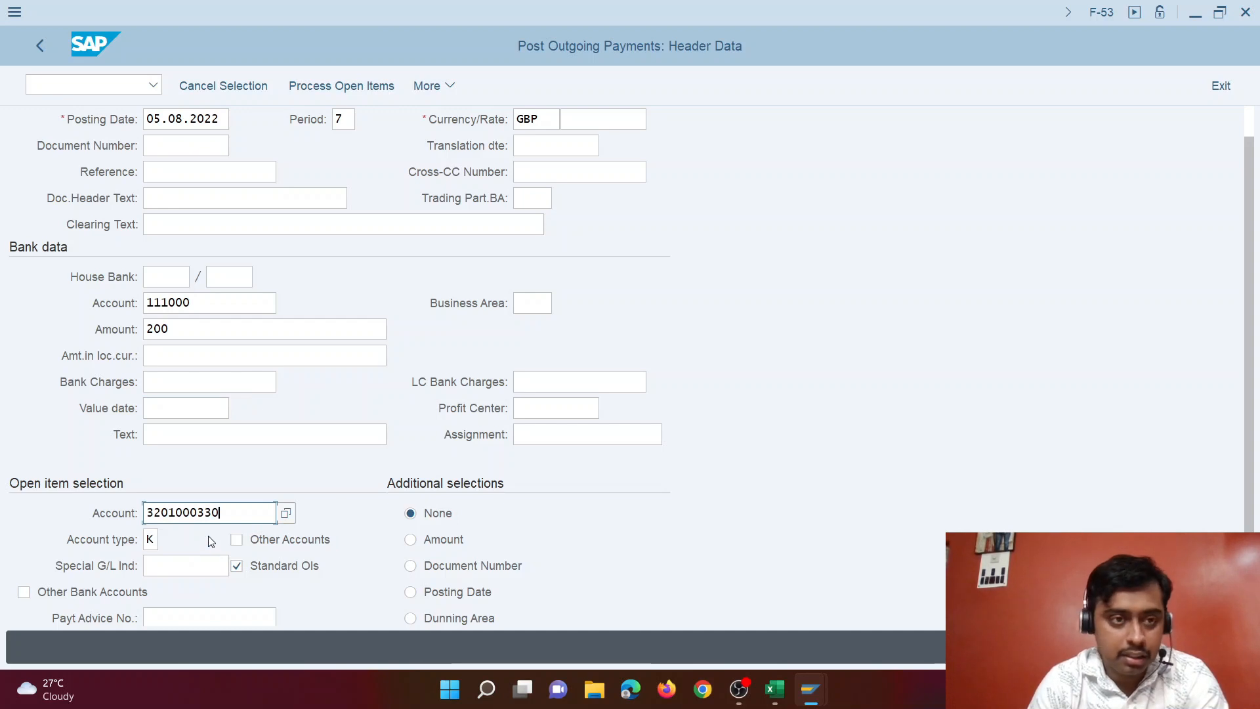
key(Return)
key(Return)
key(Return)
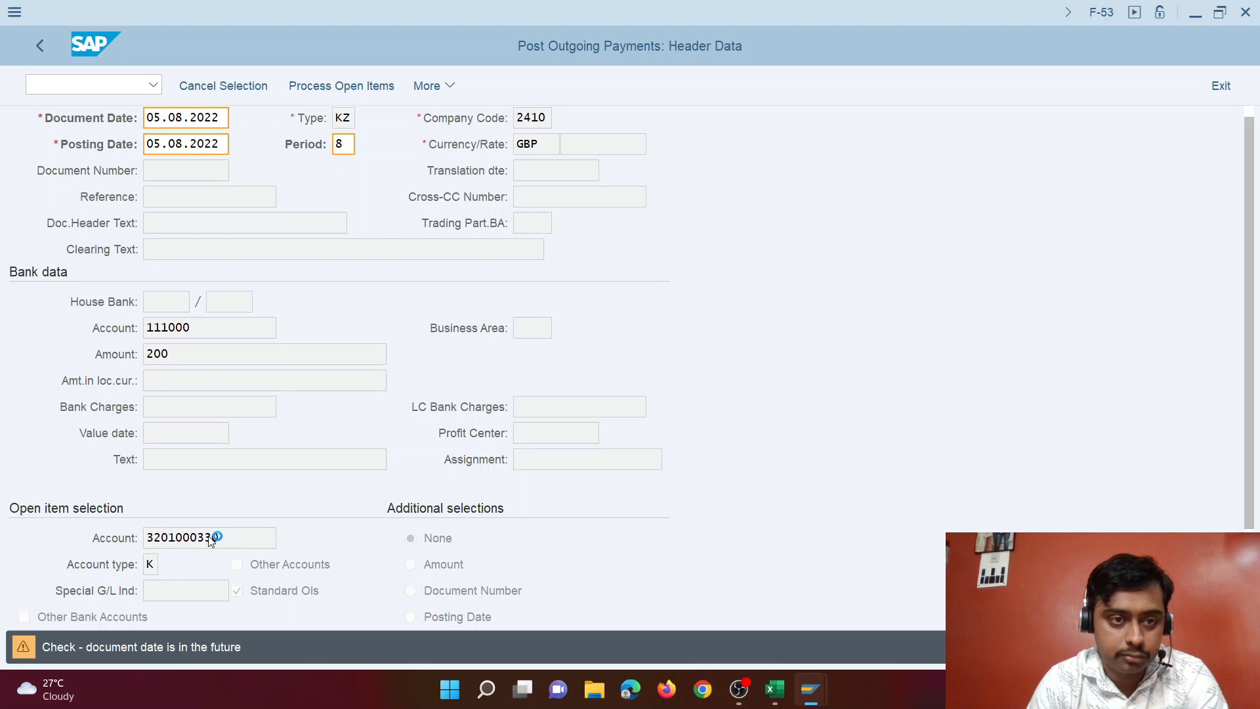
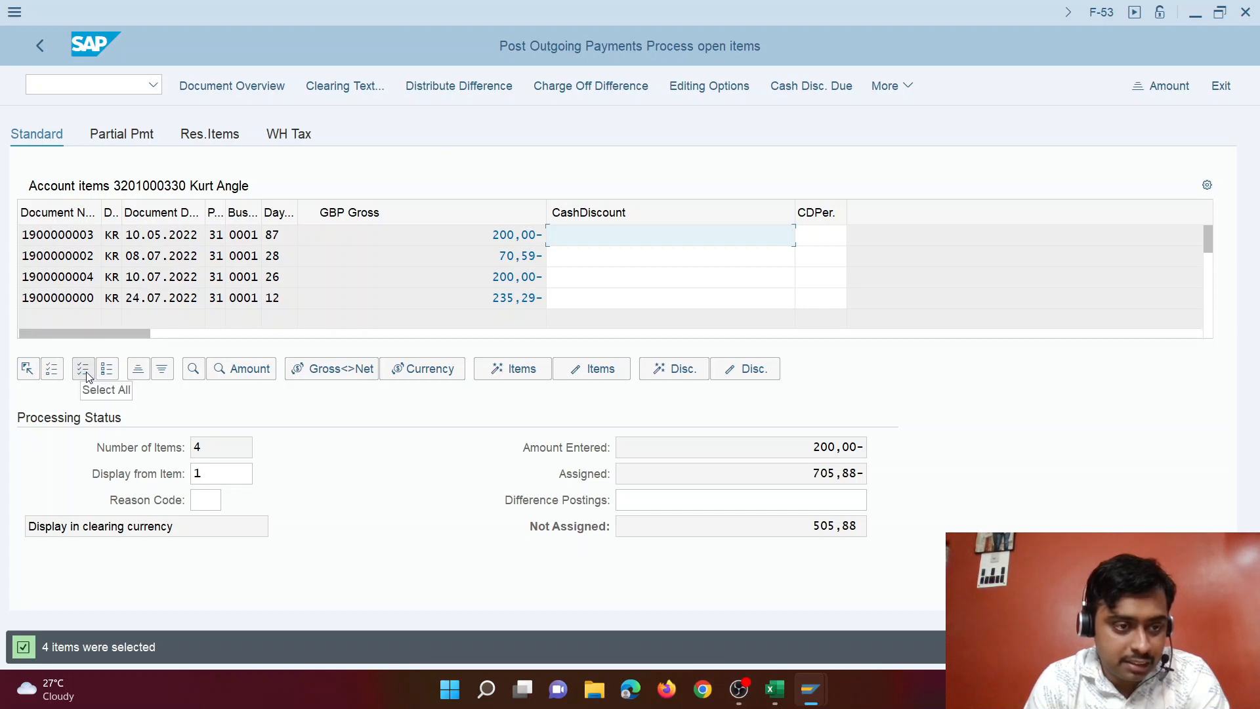
Step: Activate only the 200 GBP invoice dated 10.07.2022 among the open items for clearing and post the payment
click(87, 375)
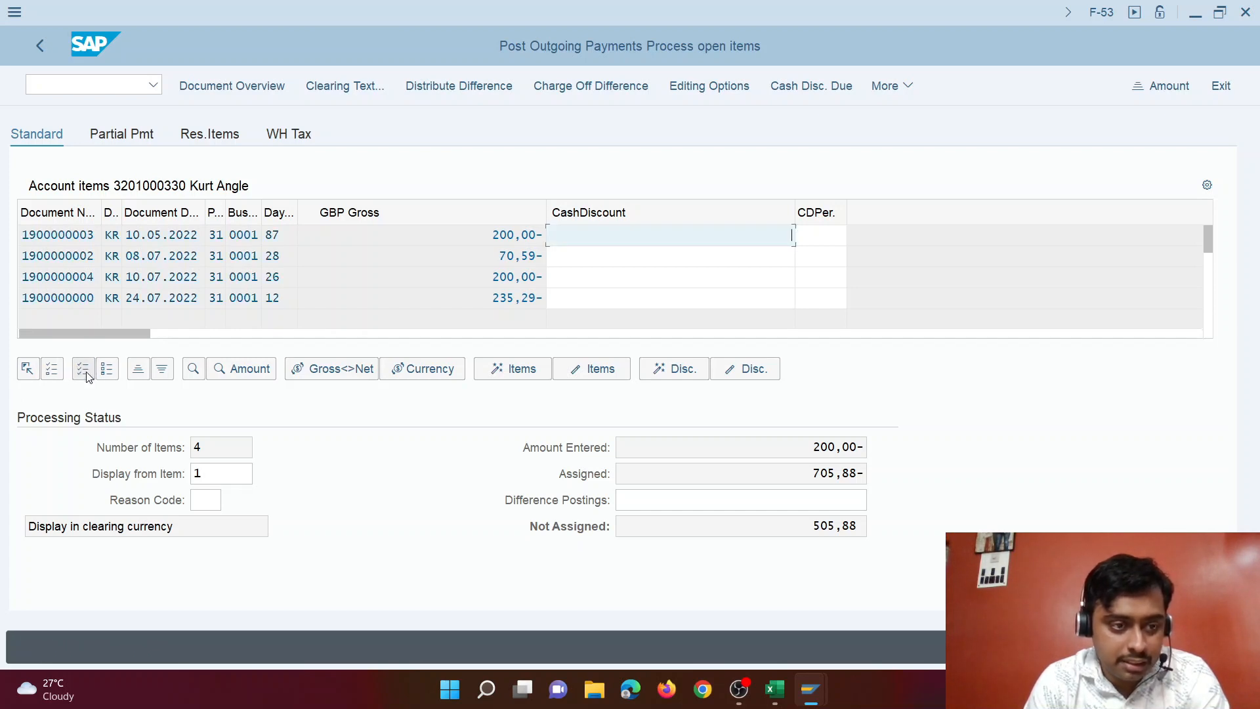
click(596, 370)
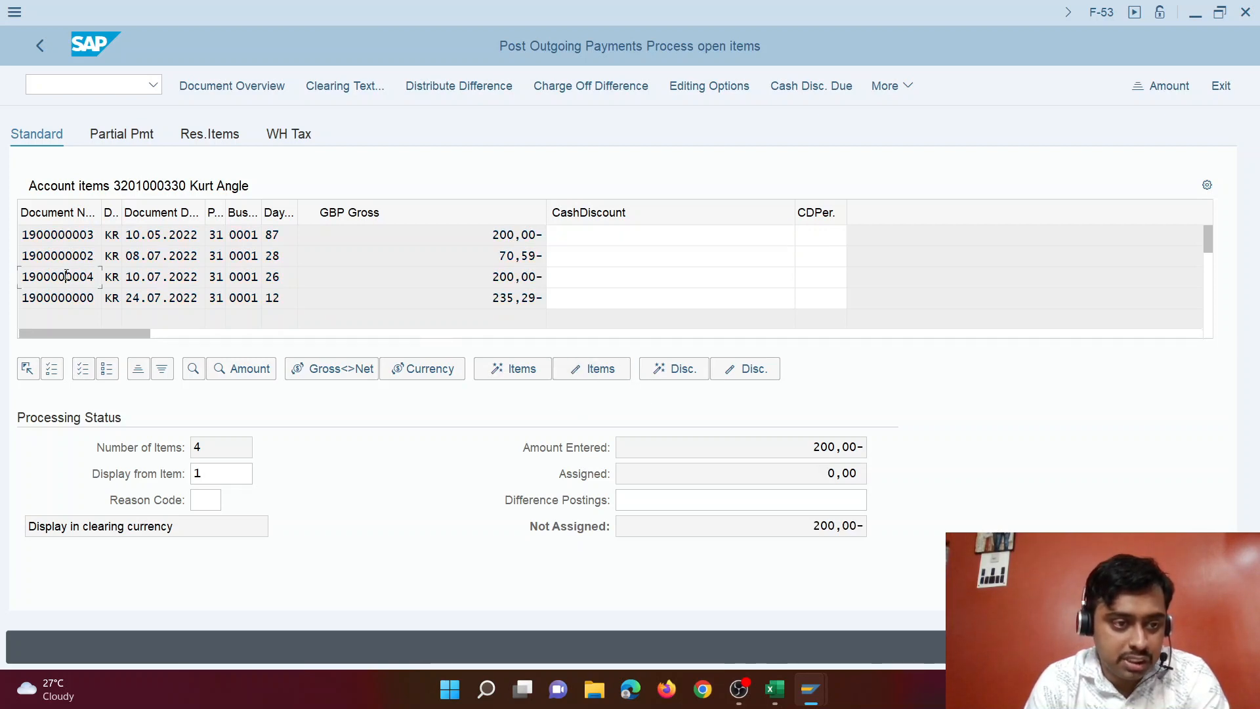
click(505, 371)
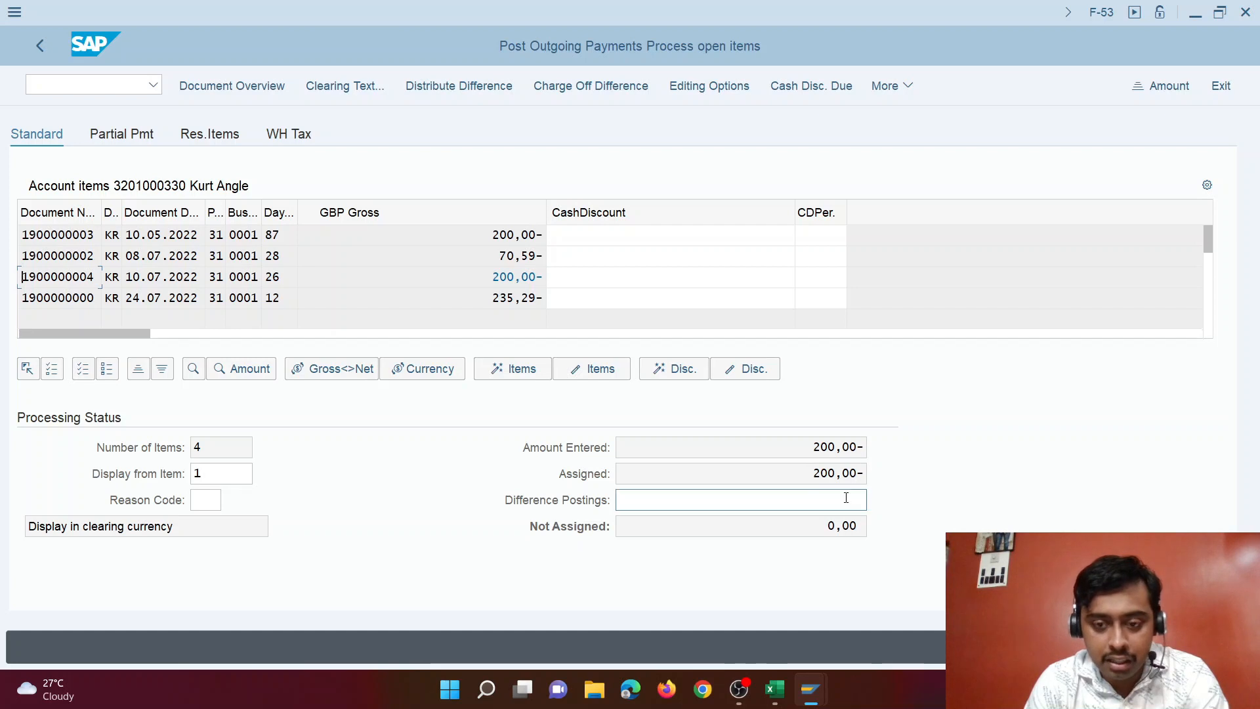
key(ctrl+s)
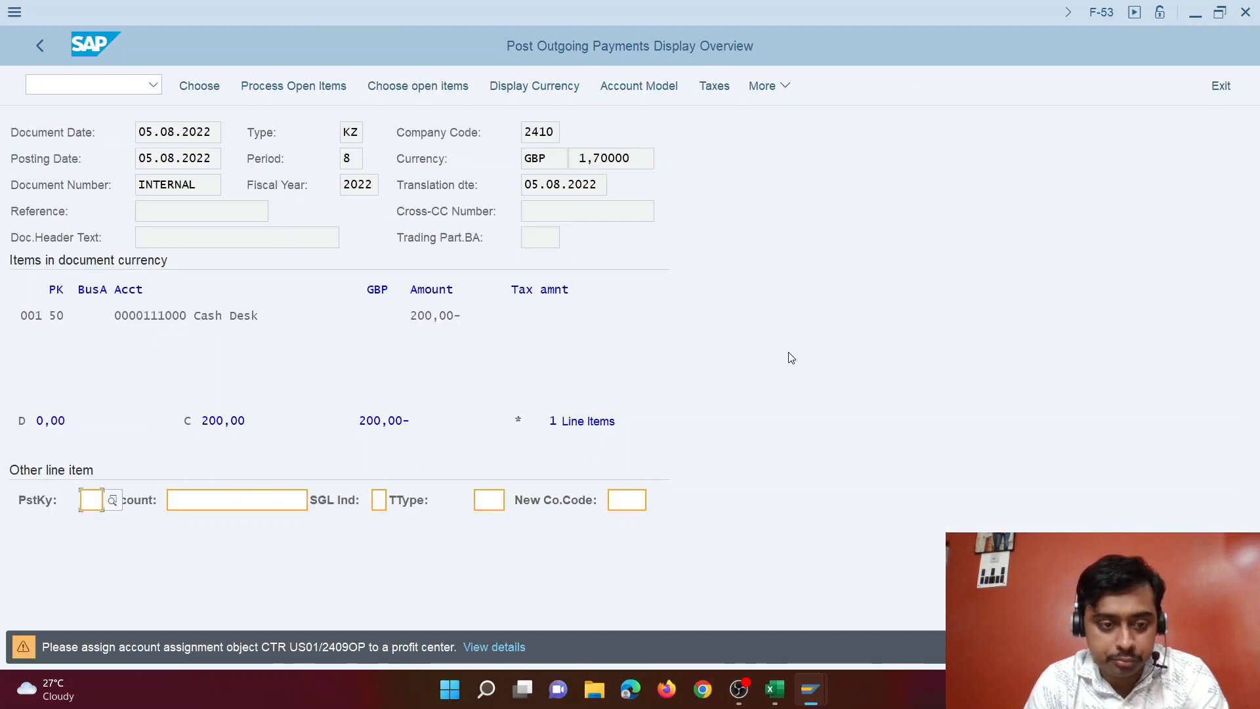
key(Return)
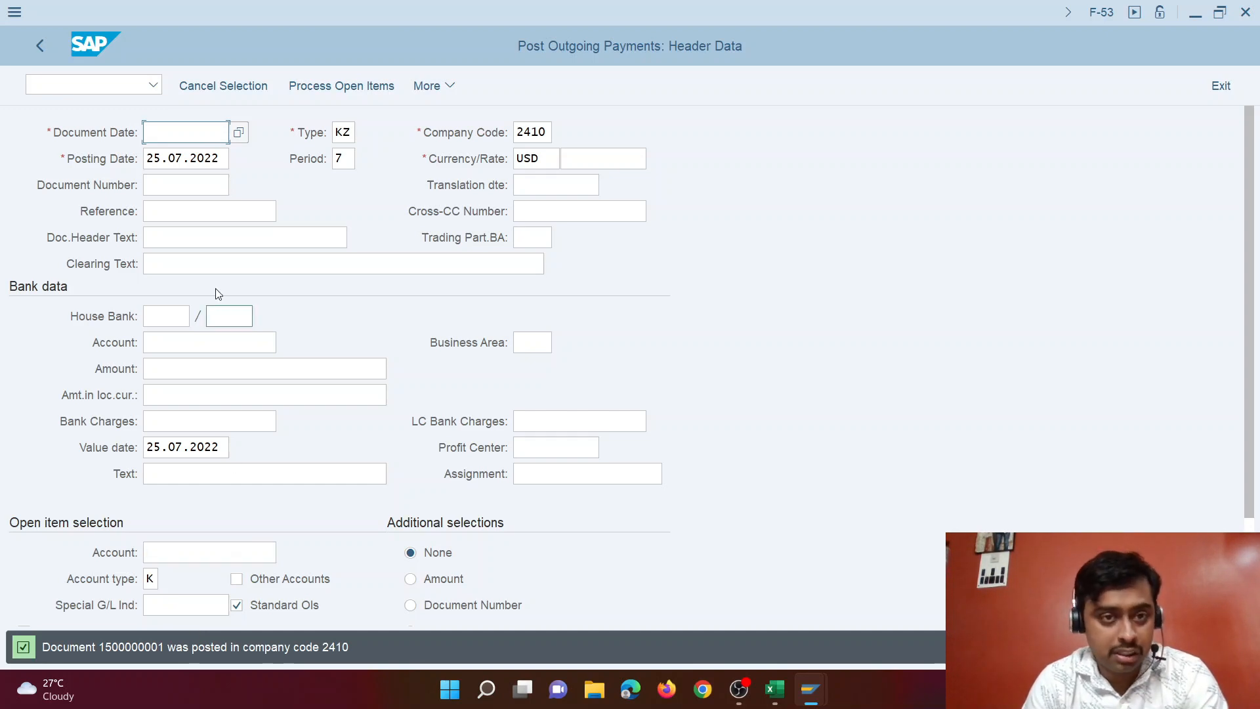
Step: Display the payment document just posted and switch its line item amounts to USD
click(453, 85)
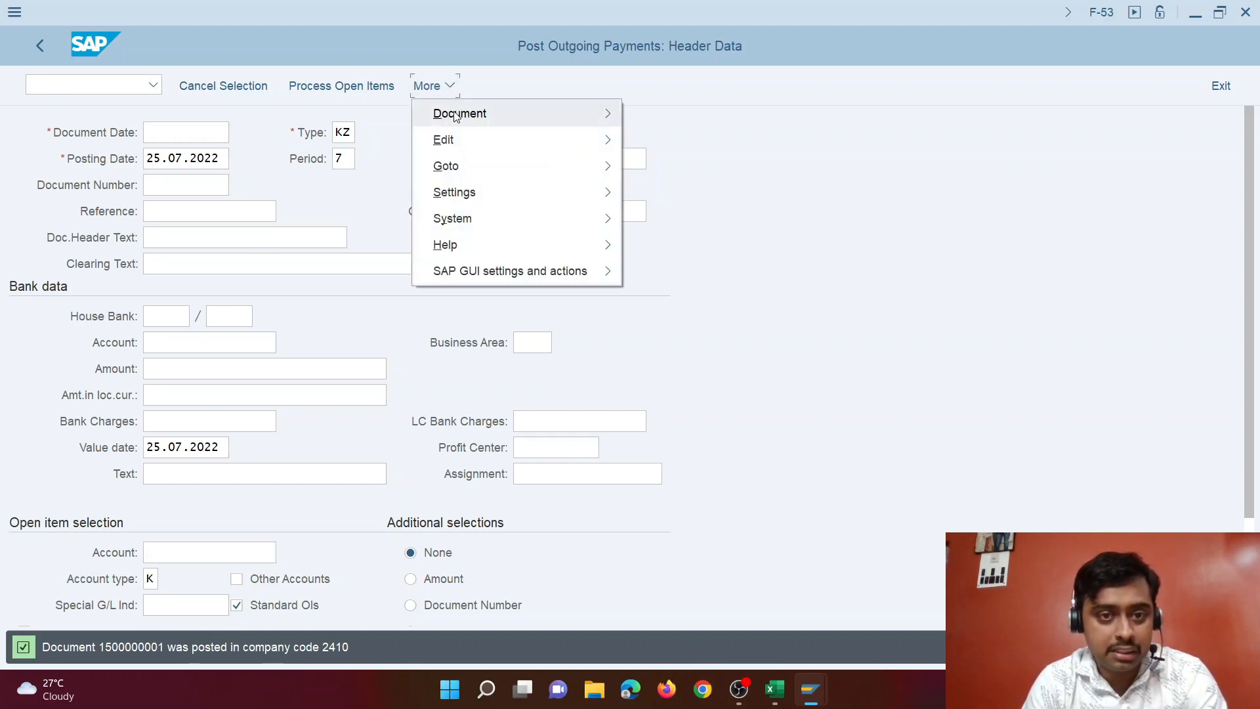
mouse_move(502, 117)
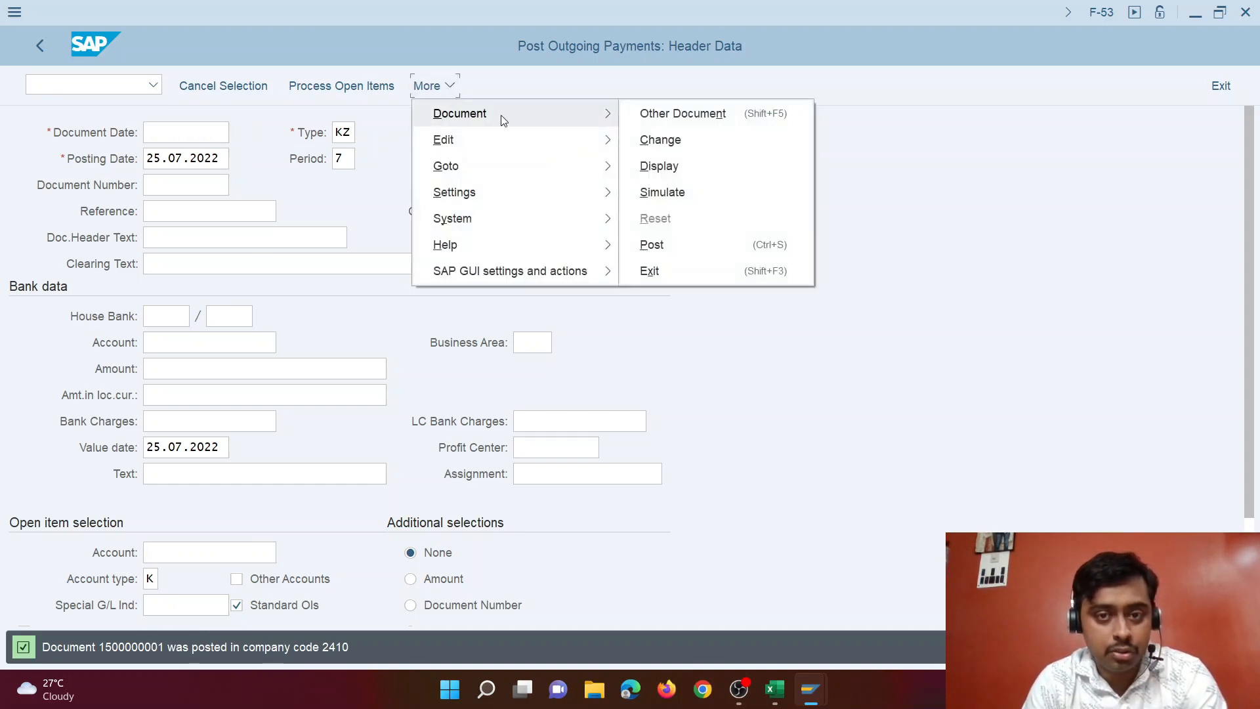
click(676, 170)
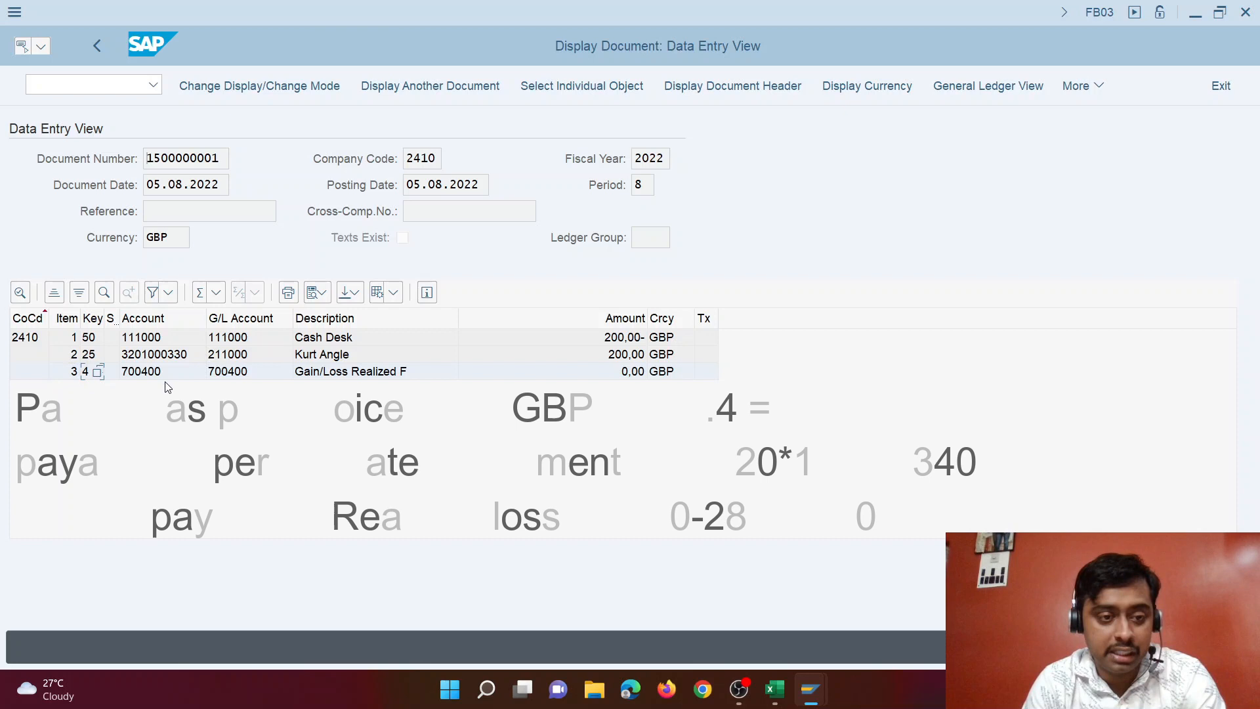
click(411, 378)
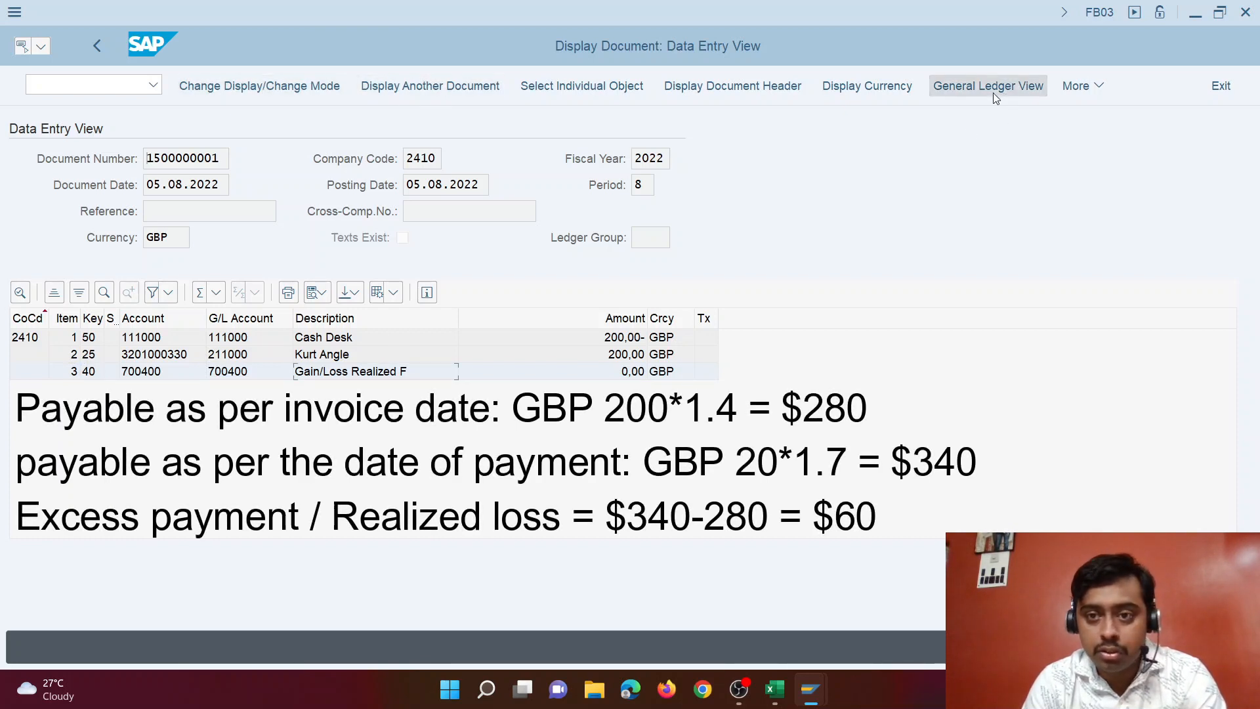
click(865, 88)
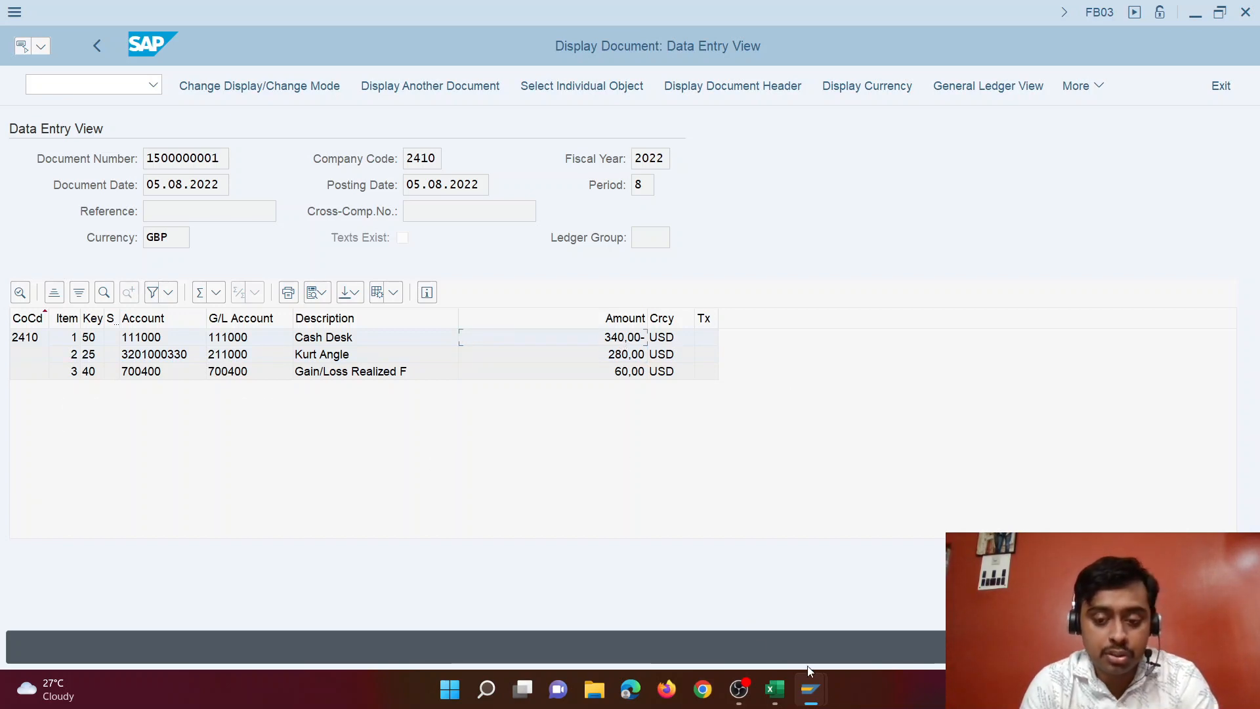
Step: Open the currency exchange rates table with transaction OB08 in a new session
click(102, 88)
text(/oob08)
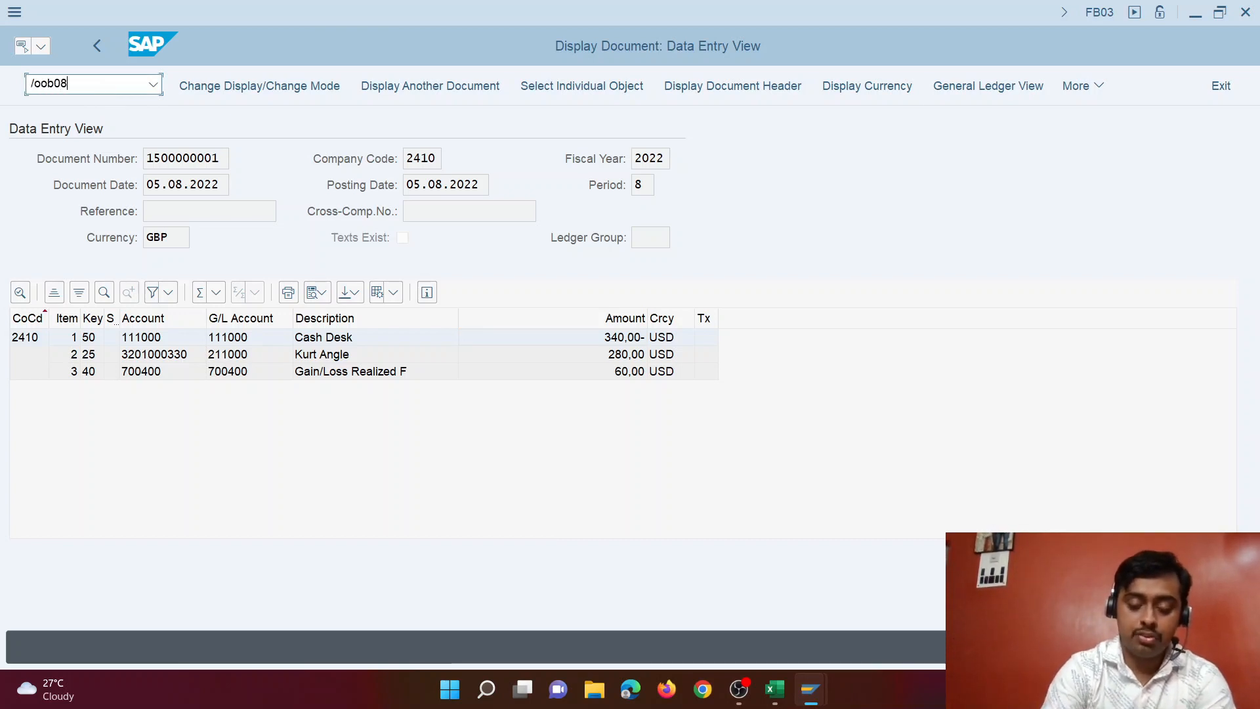
key(Return)
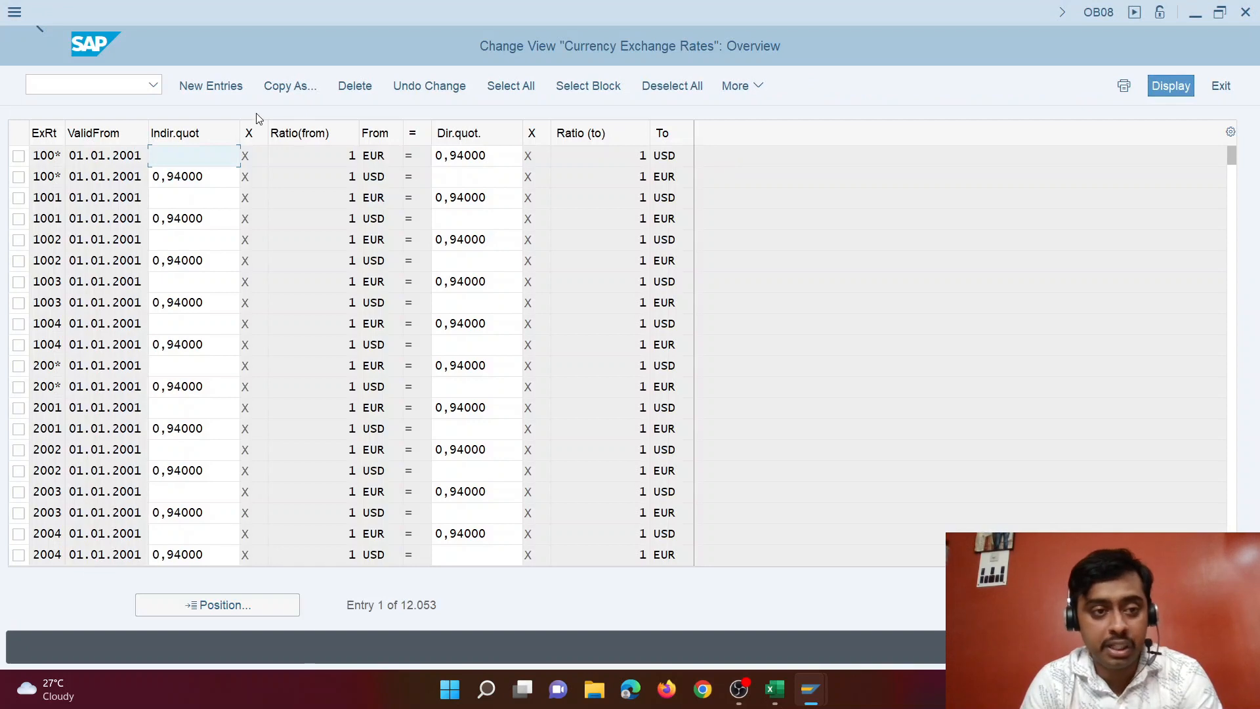
Step: Position the exchange rate list on type M from GBP to USD and mark the entry valid from 02.08.2022
click(254, 605)
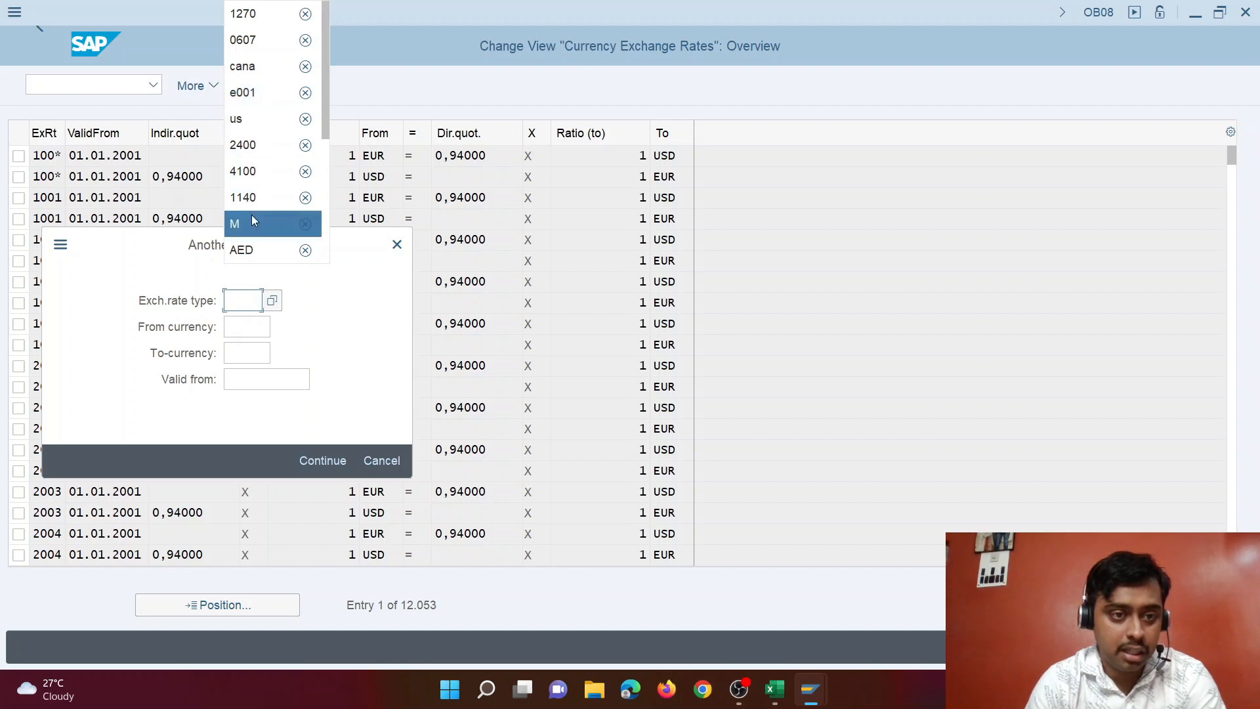
click(251, 223)
click(250, 330)
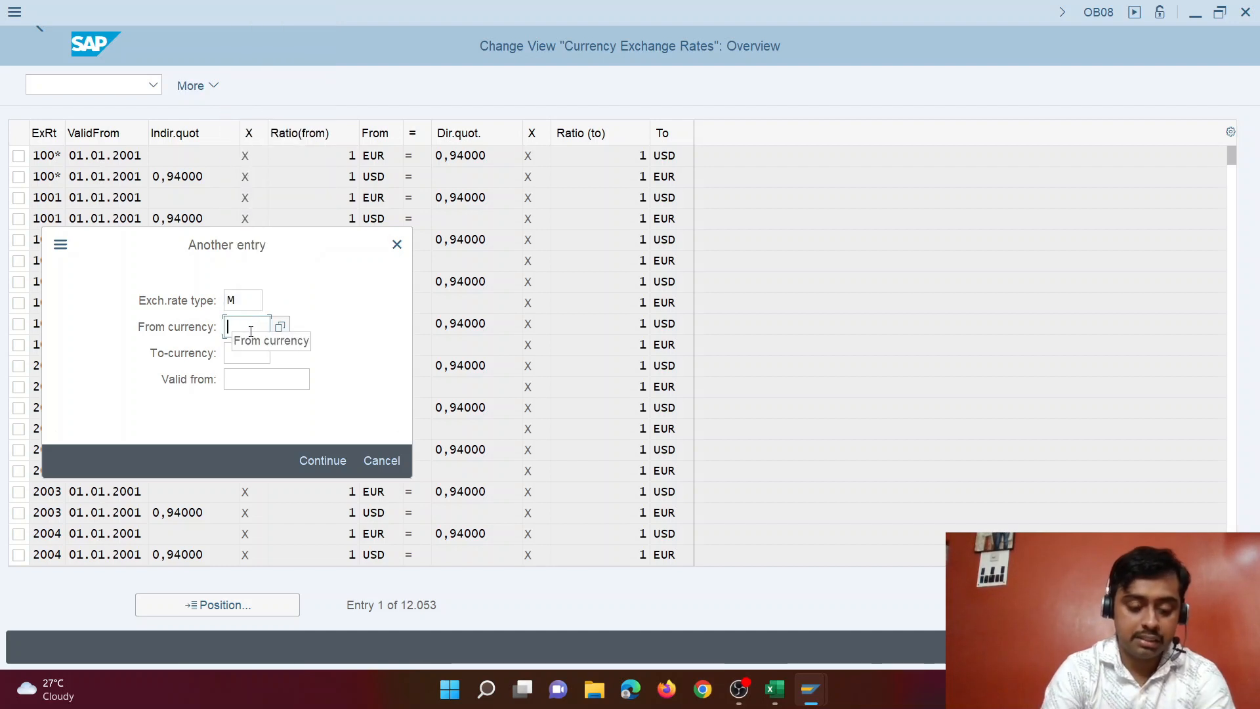
text(gbp)
key(Tab)
text(usd)
key(Return)
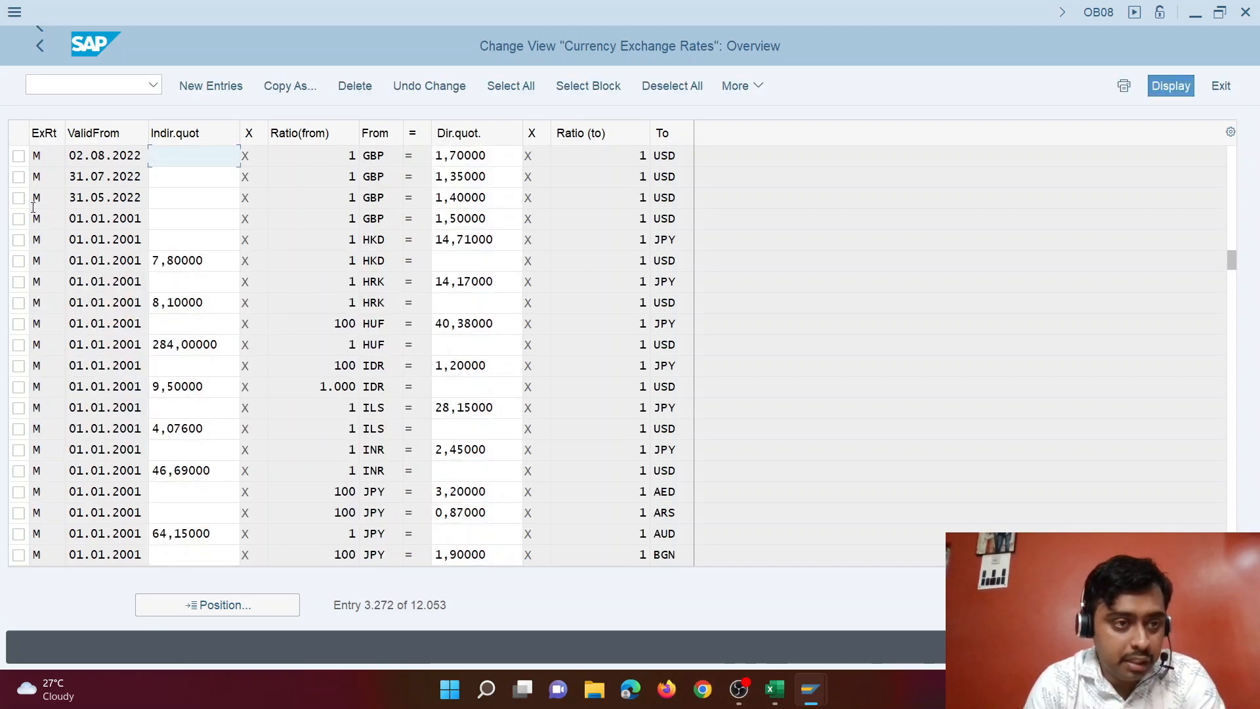
click(19, 158)
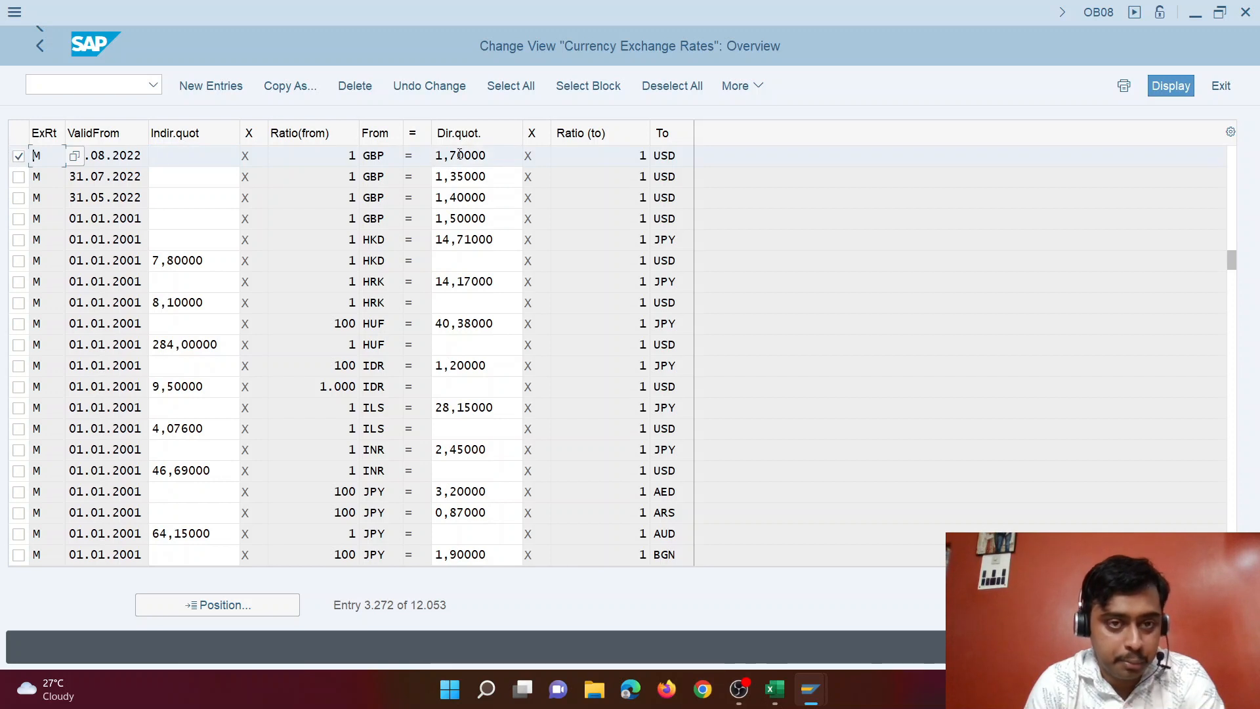
Step: Return to the displayed payment document and check the exchange rate and document date in its header
mouse_move(810, 689)
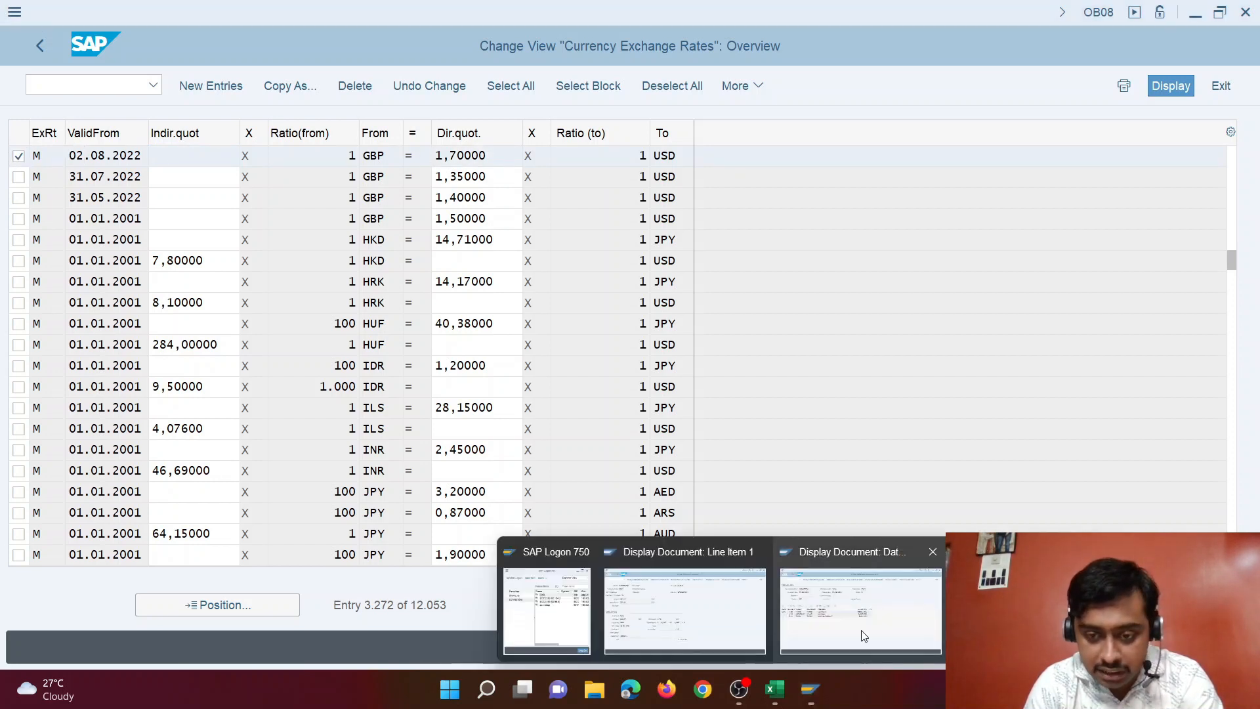
click(865, 613)
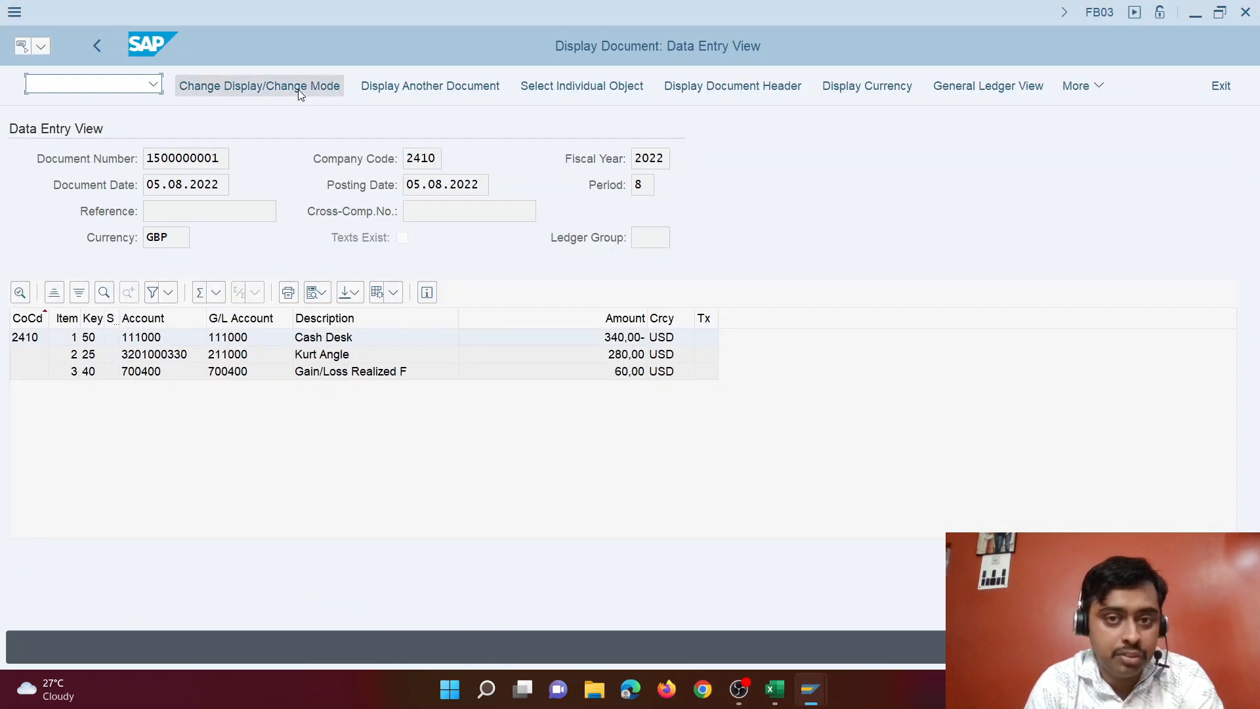
click(753, 94)
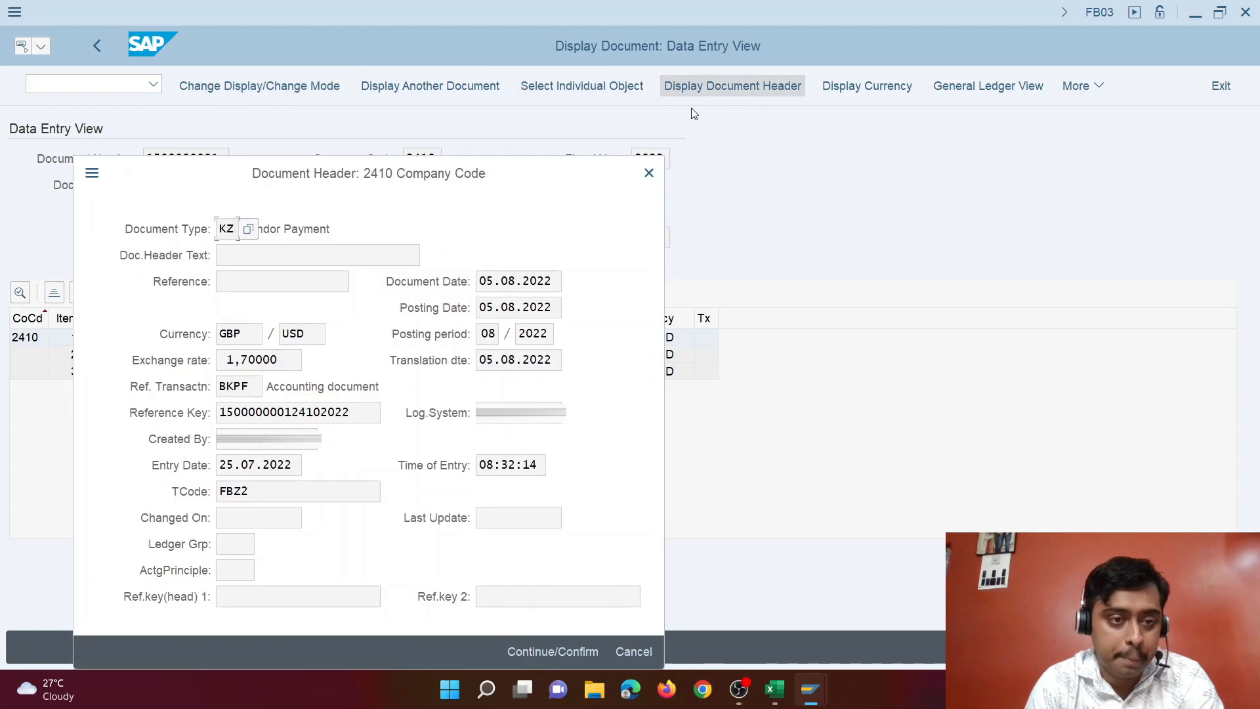
drag(280, 363, 210, 369)
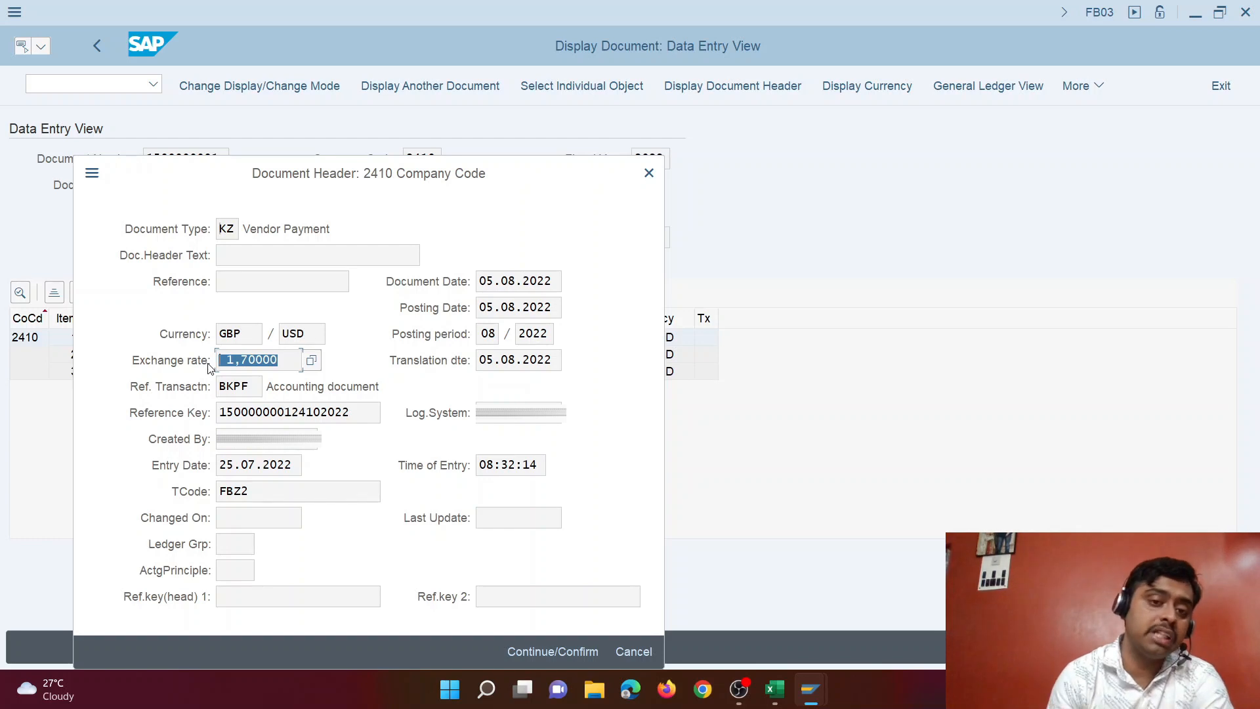
drag(517, 281, 467, 280)
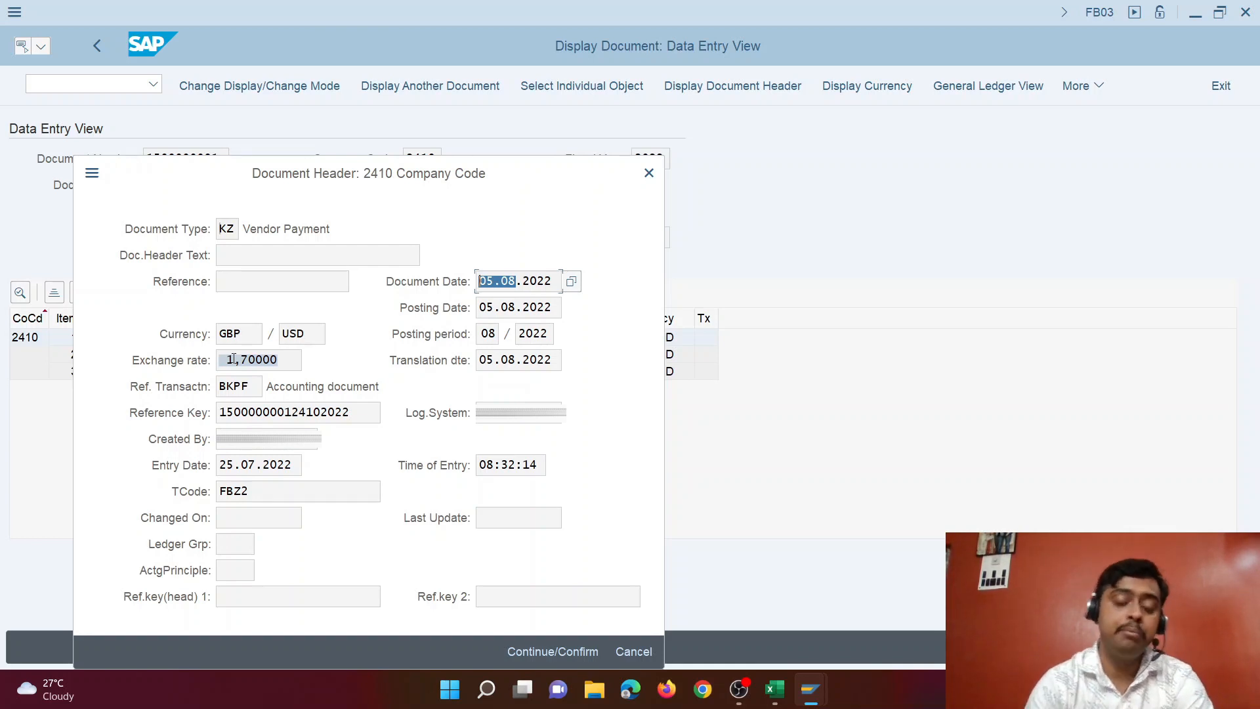
click(649, 173)
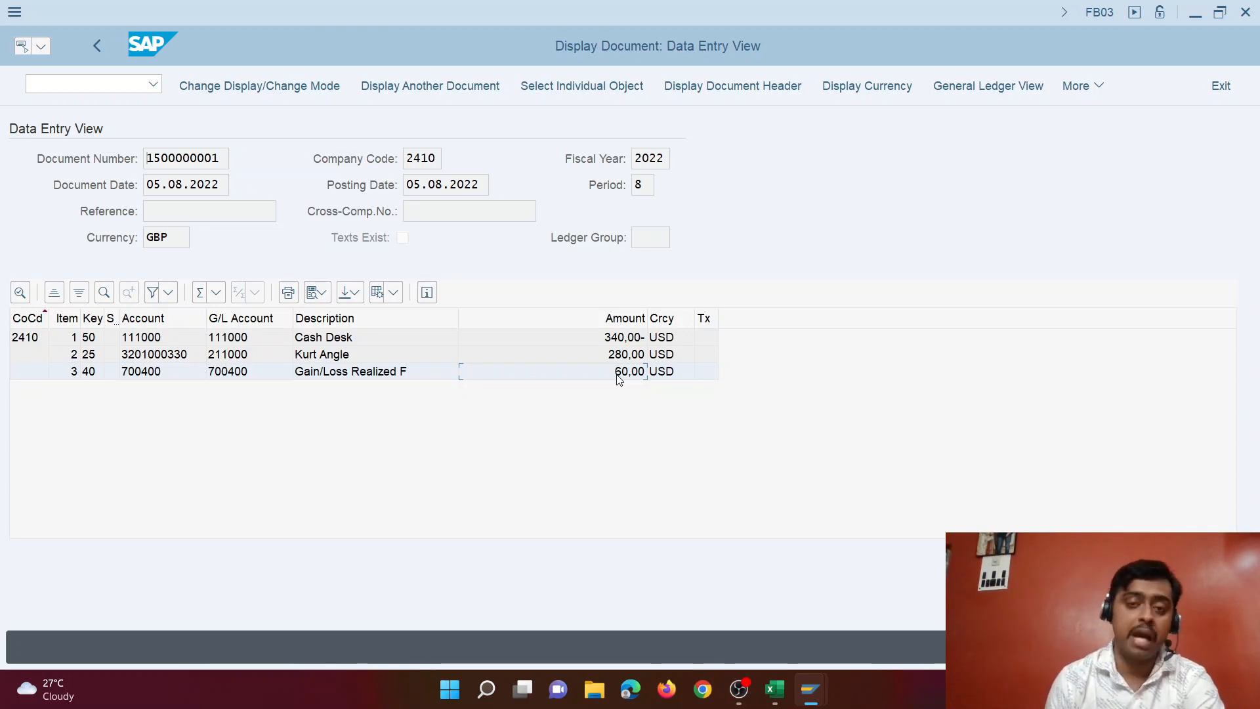
Step: Start transaction SPRO and display the SAP Reference IMG
click(110, 92)
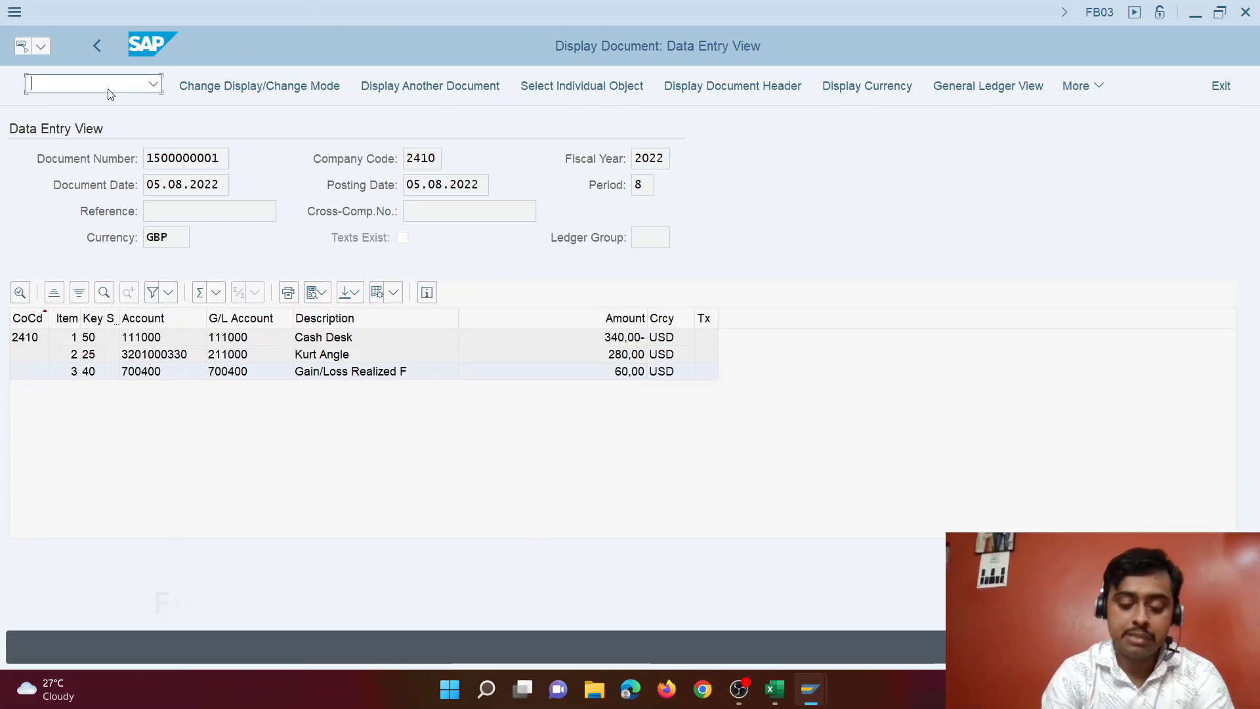
text(spro)
key(Return)
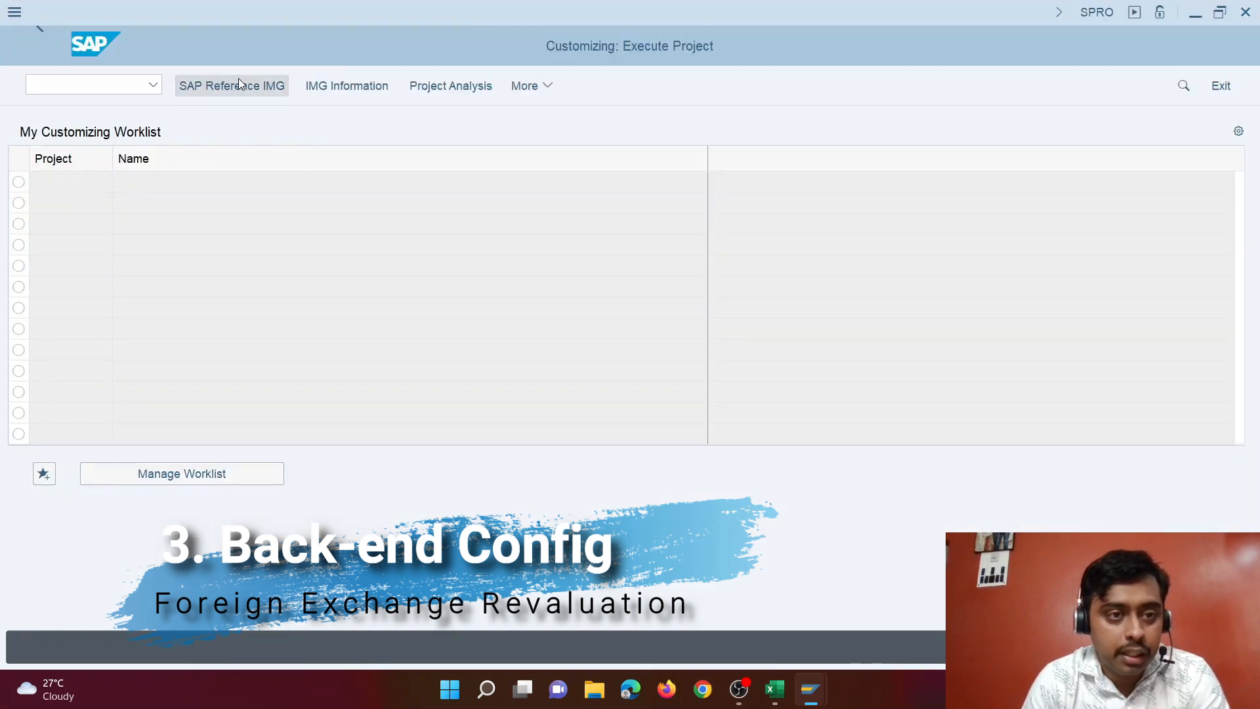
click(236, 87)
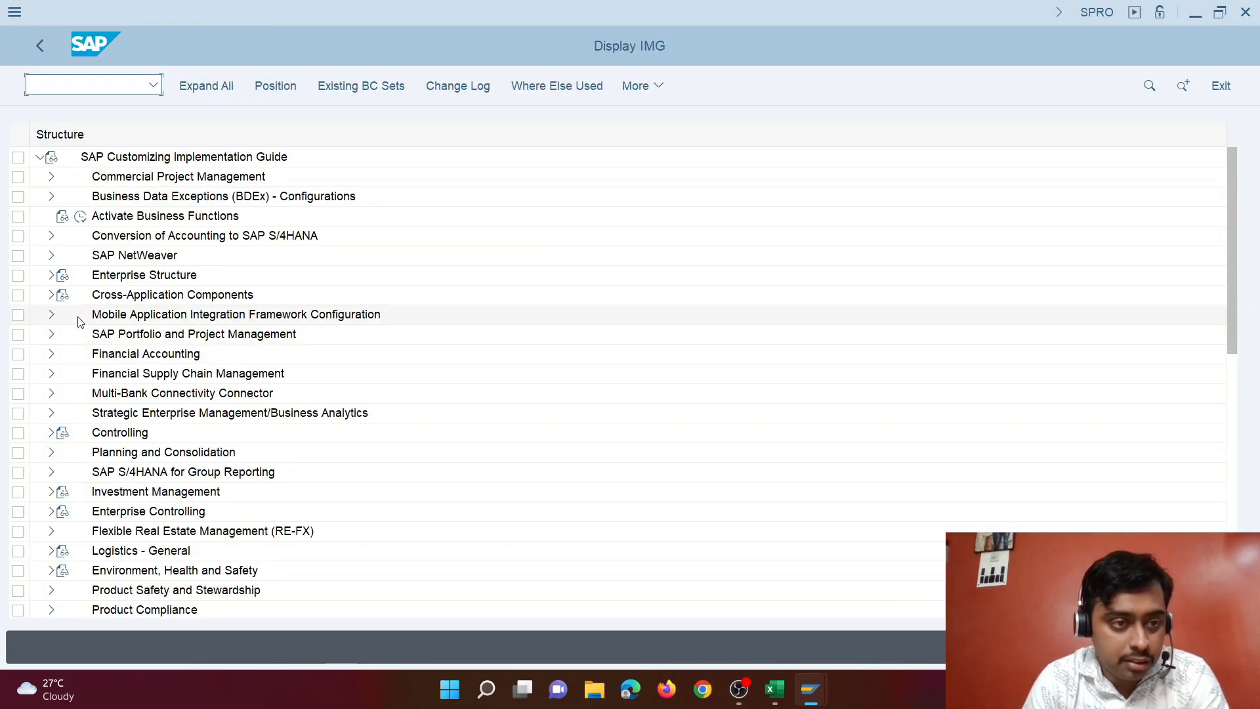
Step: Open Define Valuation Methods in the IMG under Financial Accounting, General Ledger Accounting, Periodic Processing, Valuate
click(51, 354)
scroll(175, 368, down, 2)
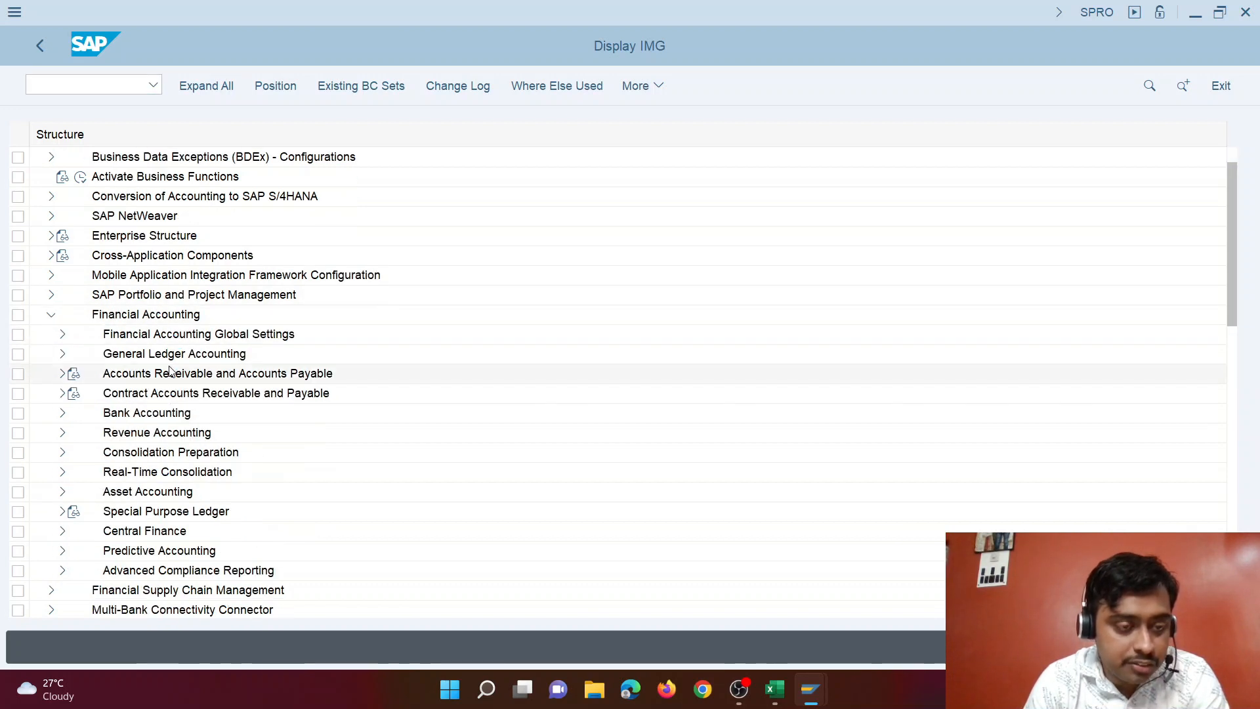
scroll(197, 381, down, 2)
click(63, 315)
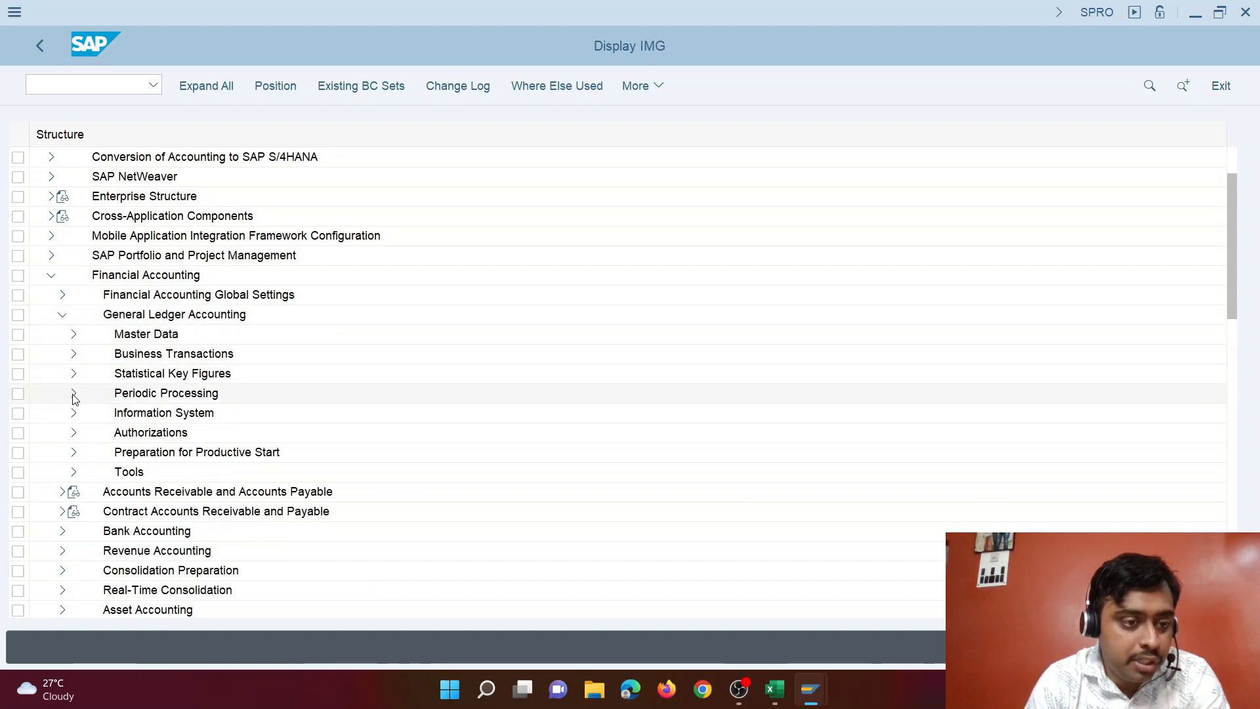
click(136, 402)
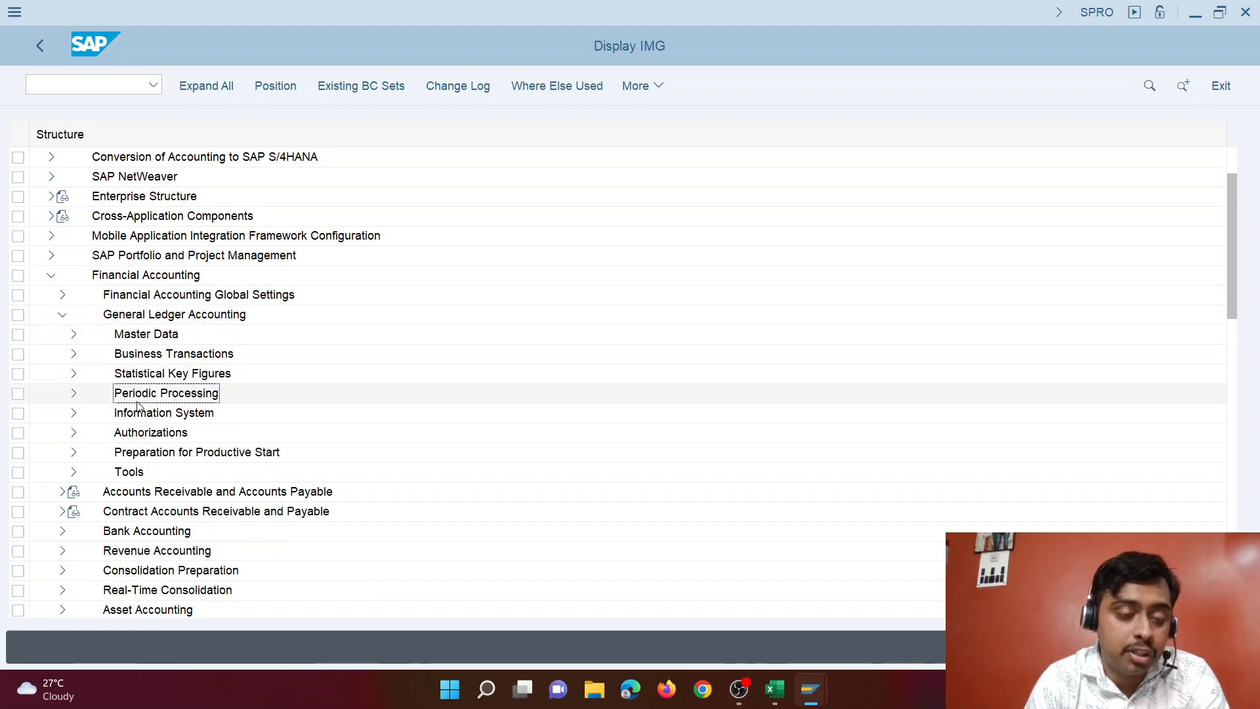
click(73, 395)
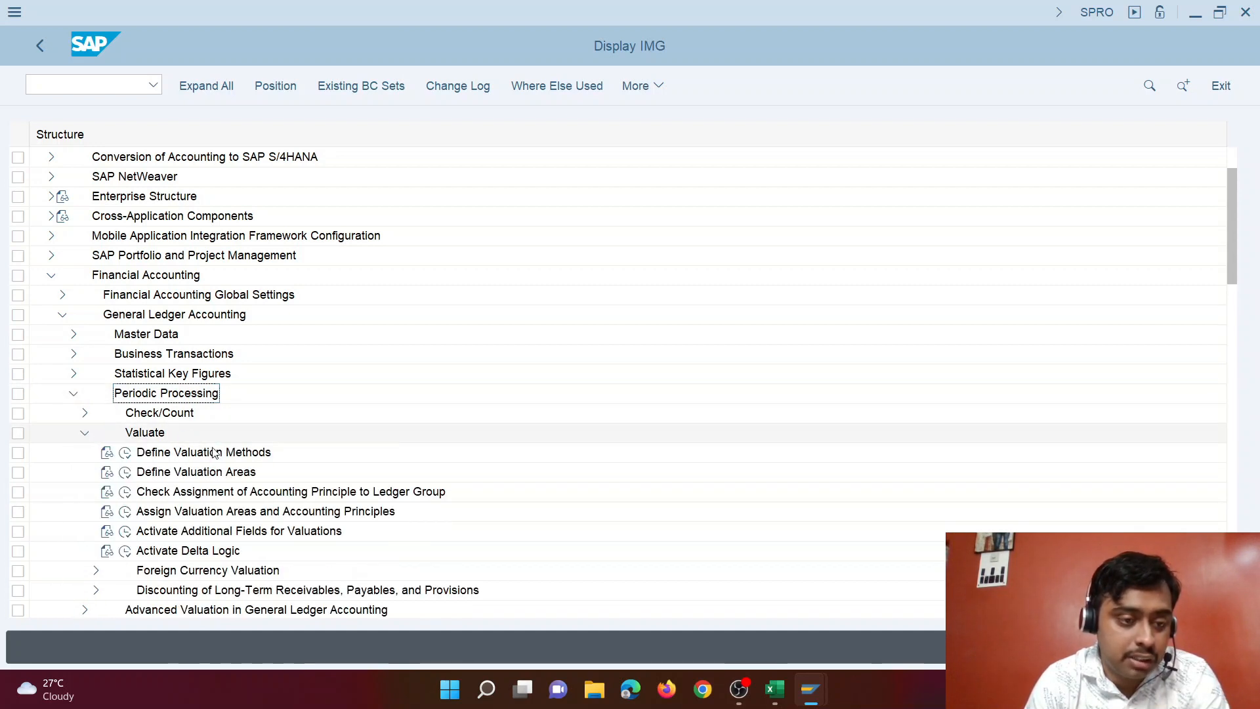
scroll(330, 486, down, 2)
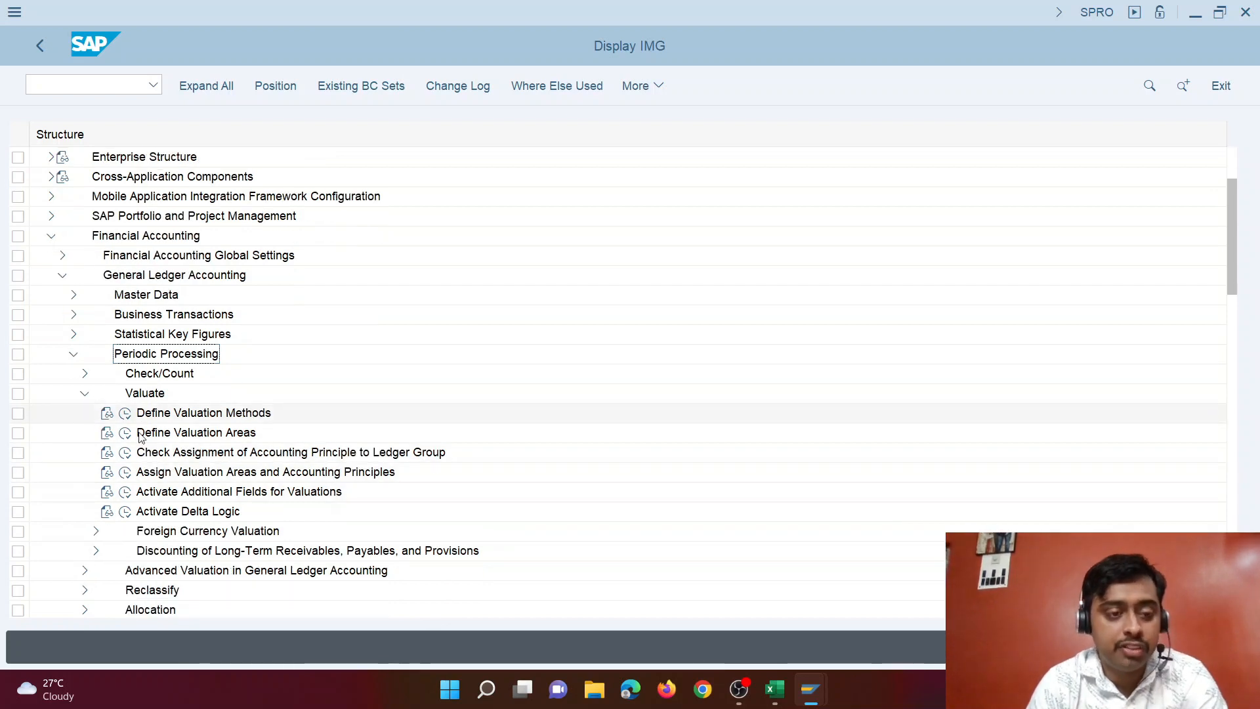
click(125, 415)
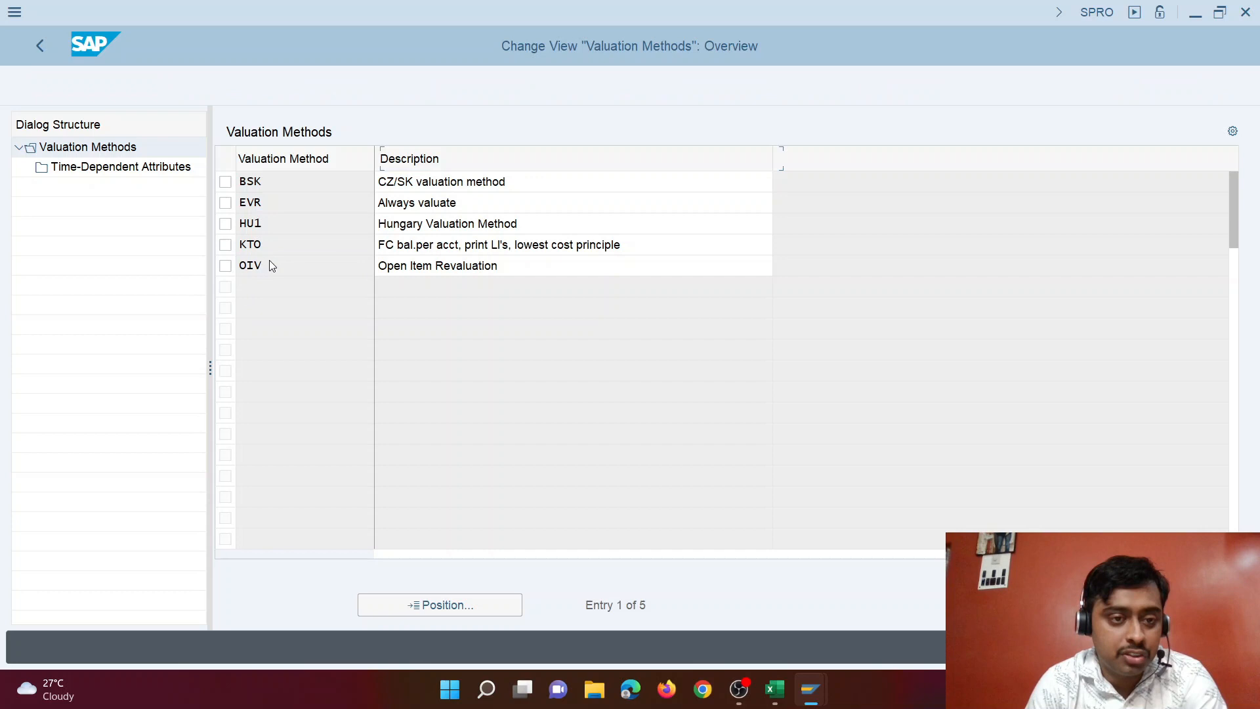
Step: Open valuation method OIV and review its document type and the exchange rate types offered for debit balances
double_click(271, 264)
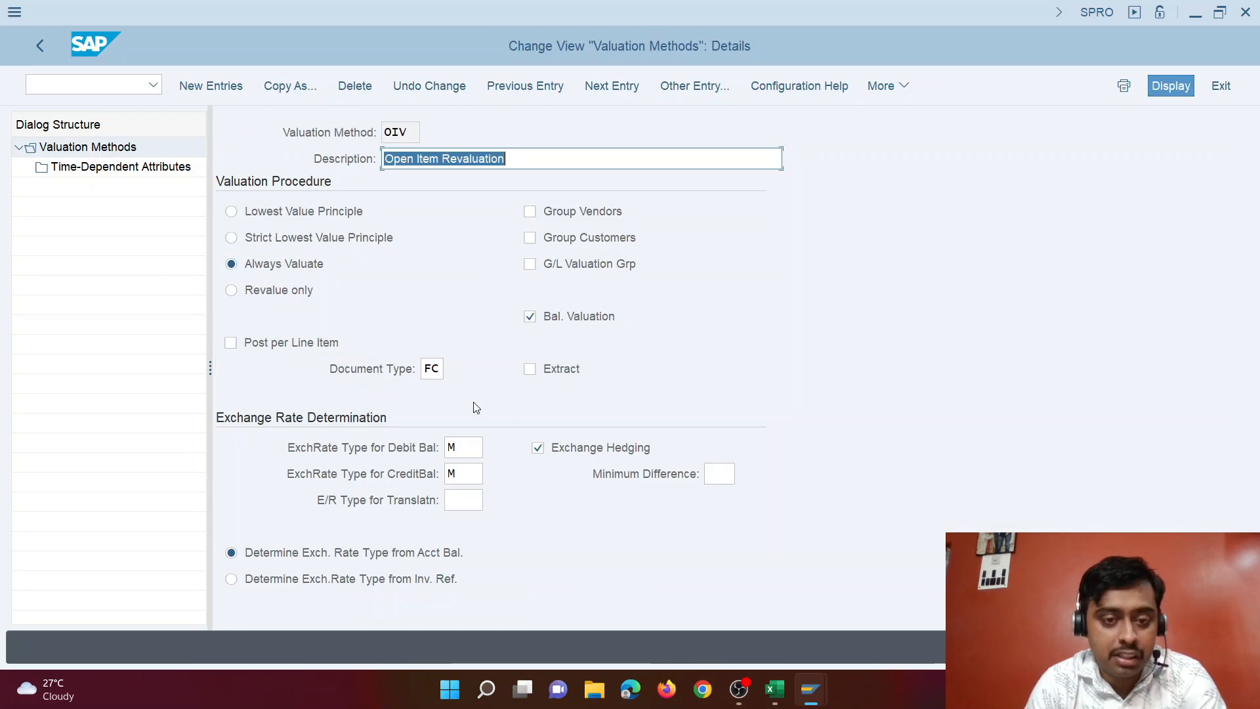
double_click(431, 369)
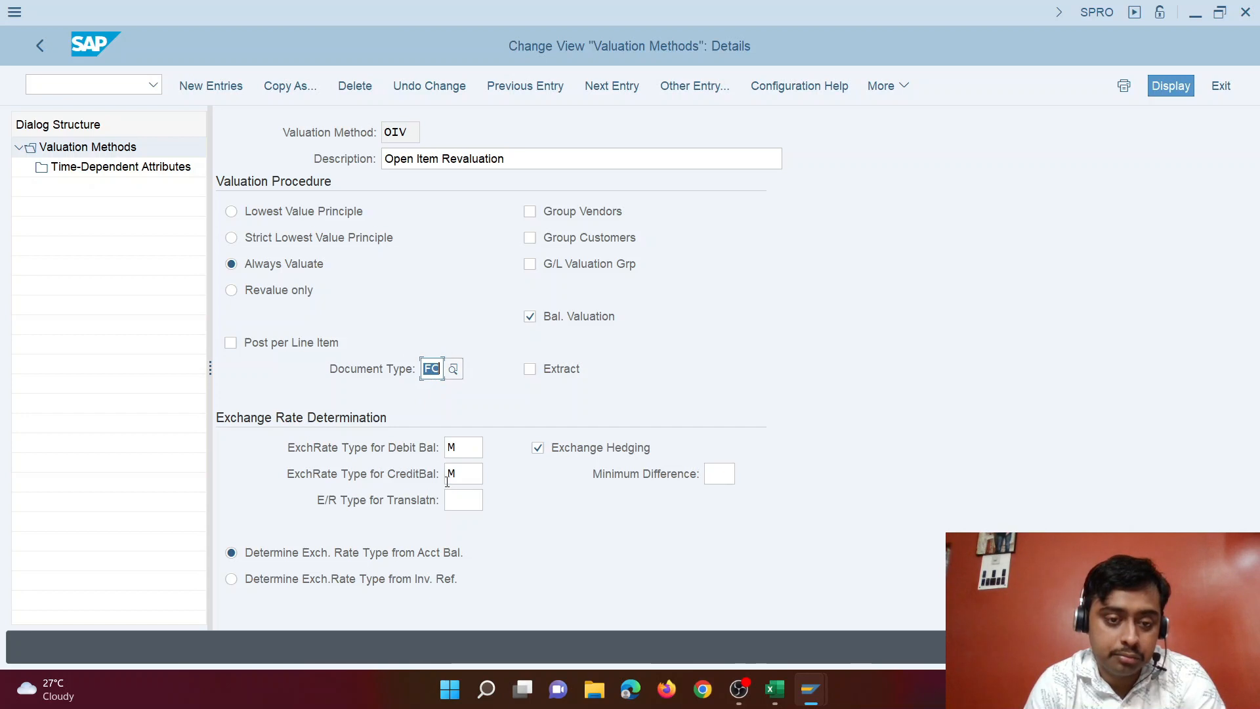
drag(469, 446, 430, 455)
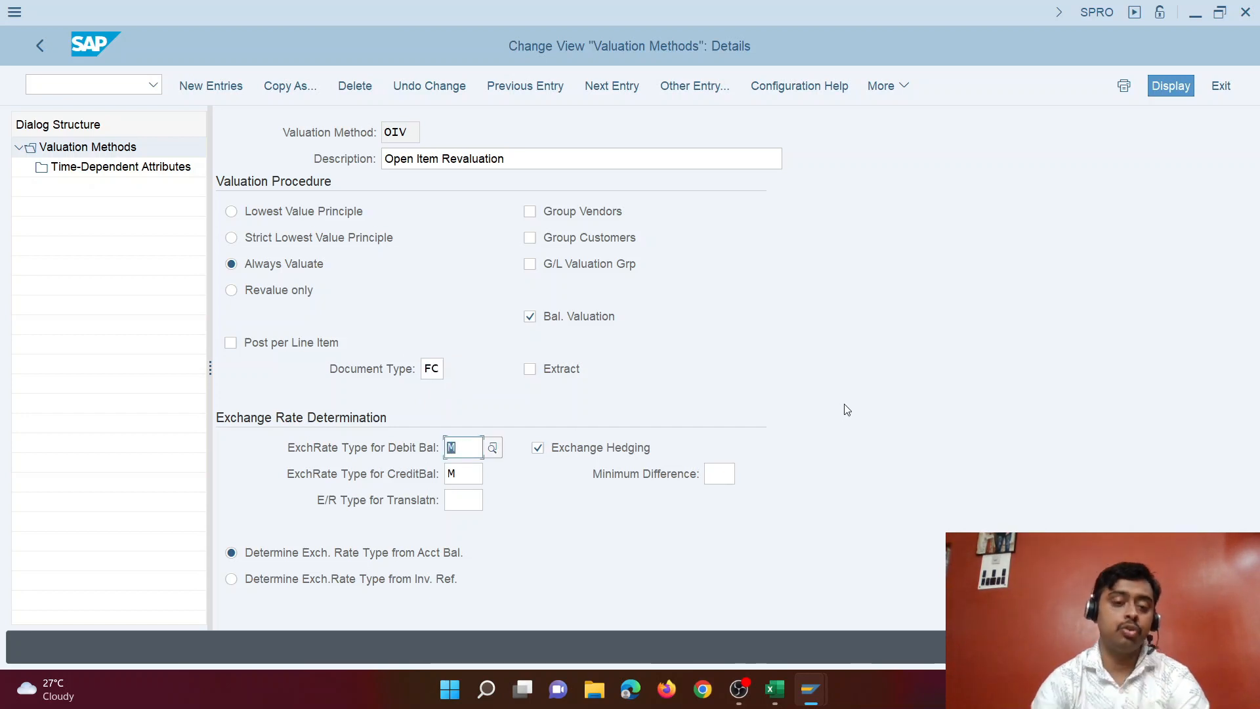
key(F4)
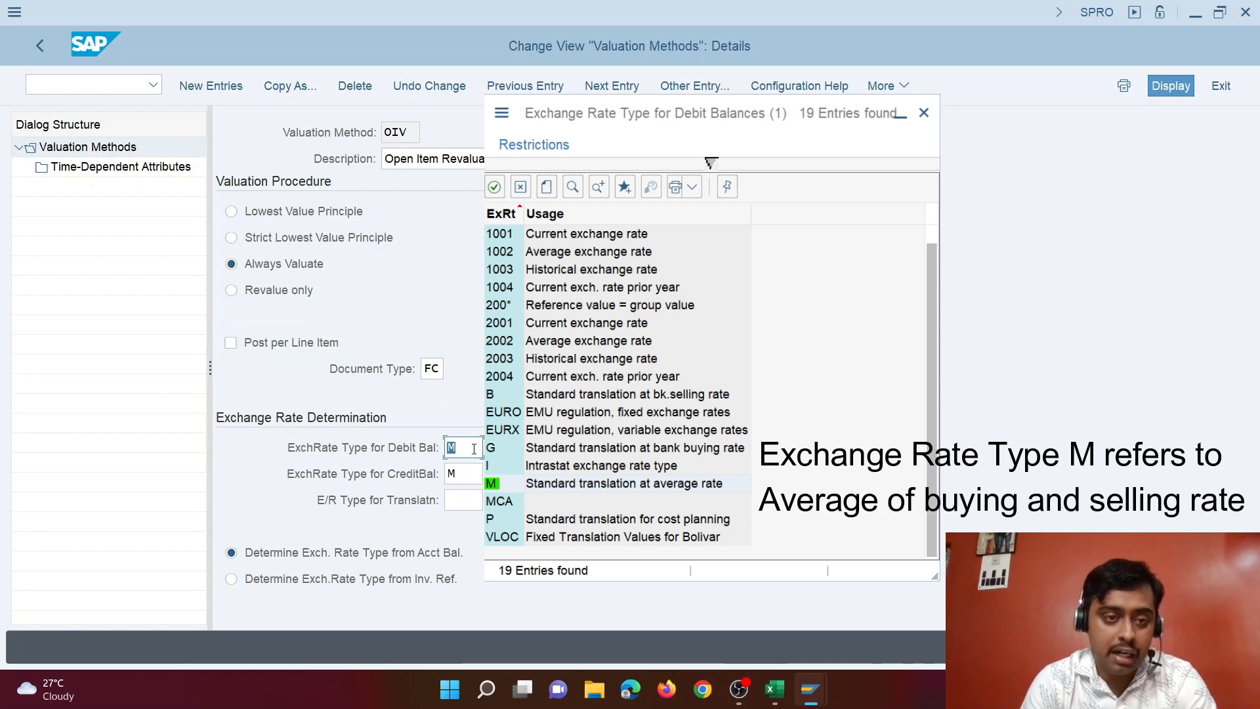
key(Escape)
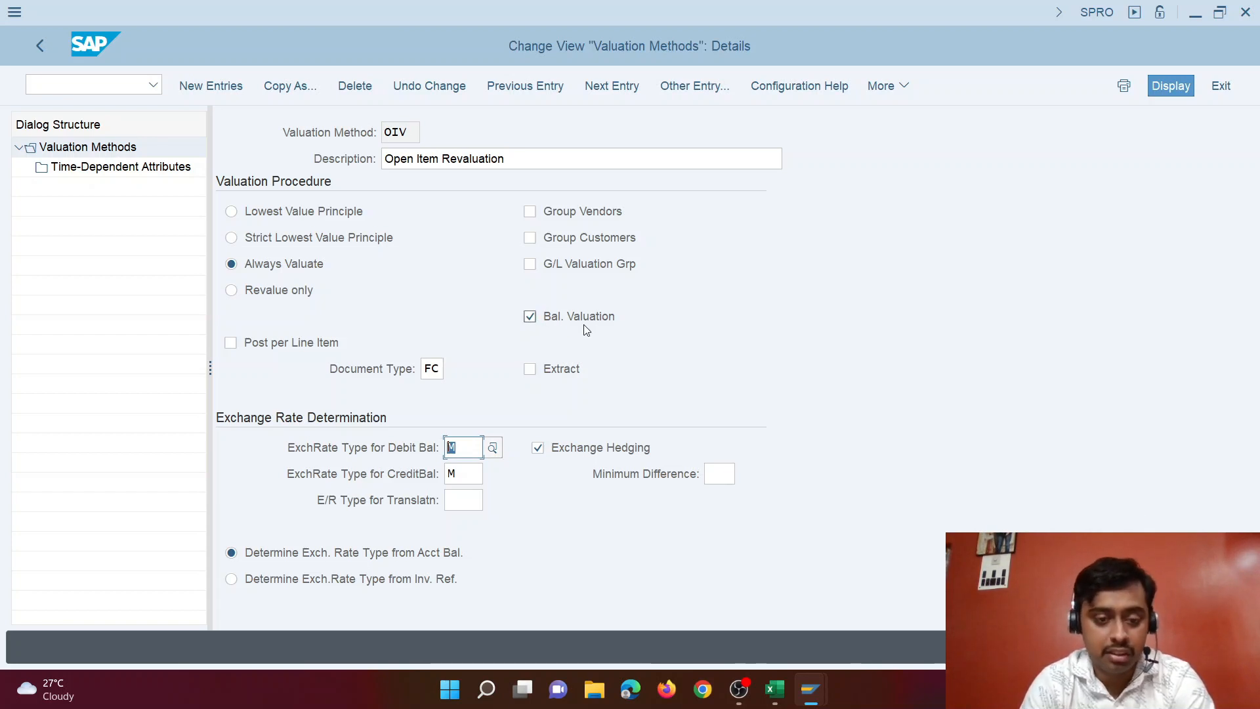
Step: Open Define Valuation Areas in the IMG and review the valuation method and currency type options of area FC
click(37, 48)
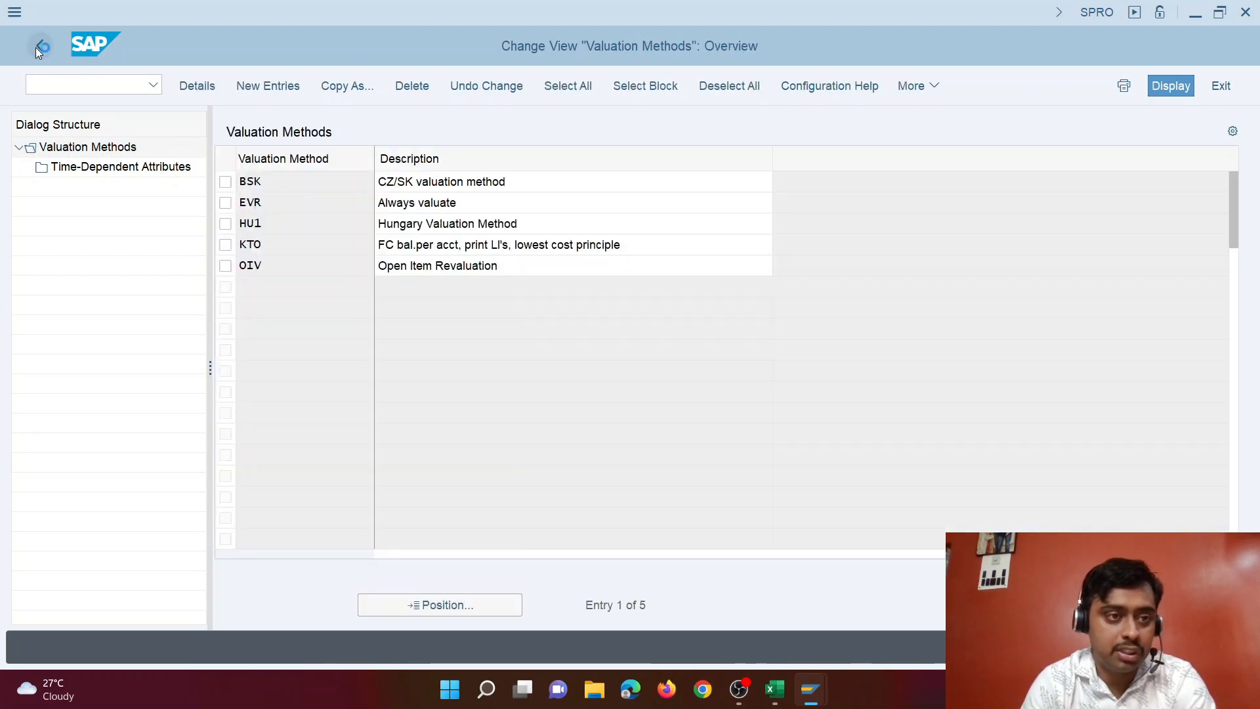
click(37, 48)
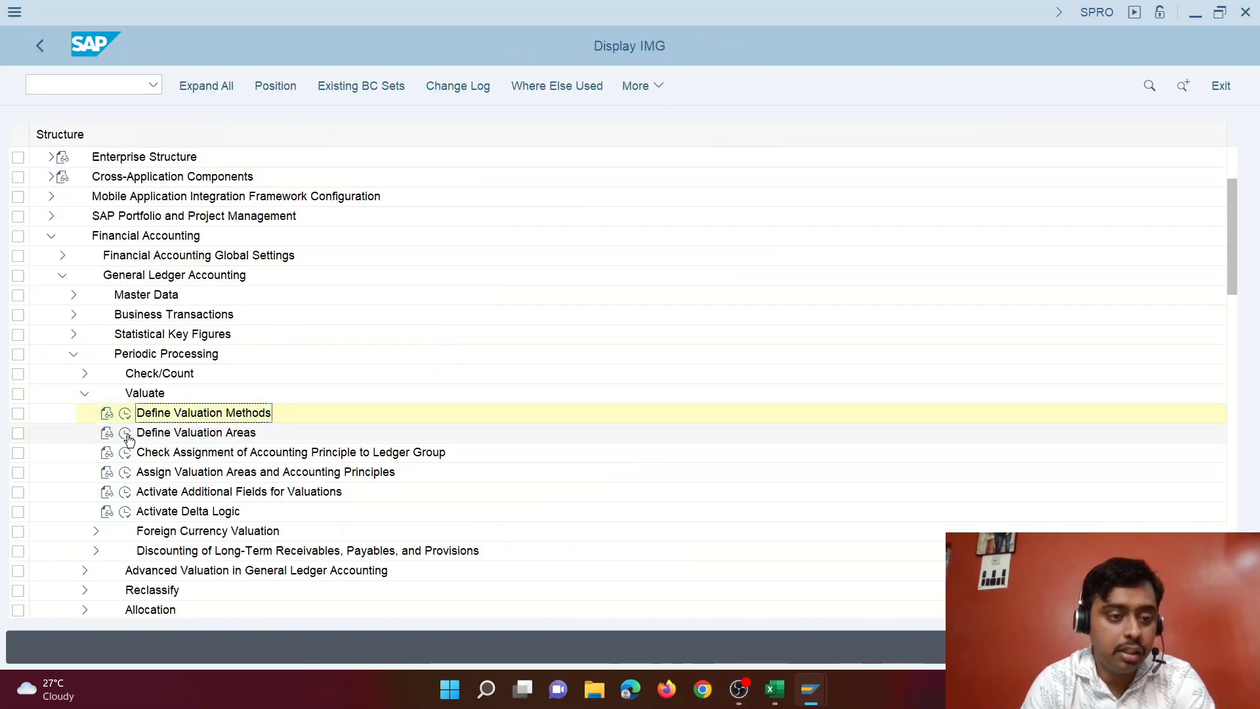
click(126, 433)
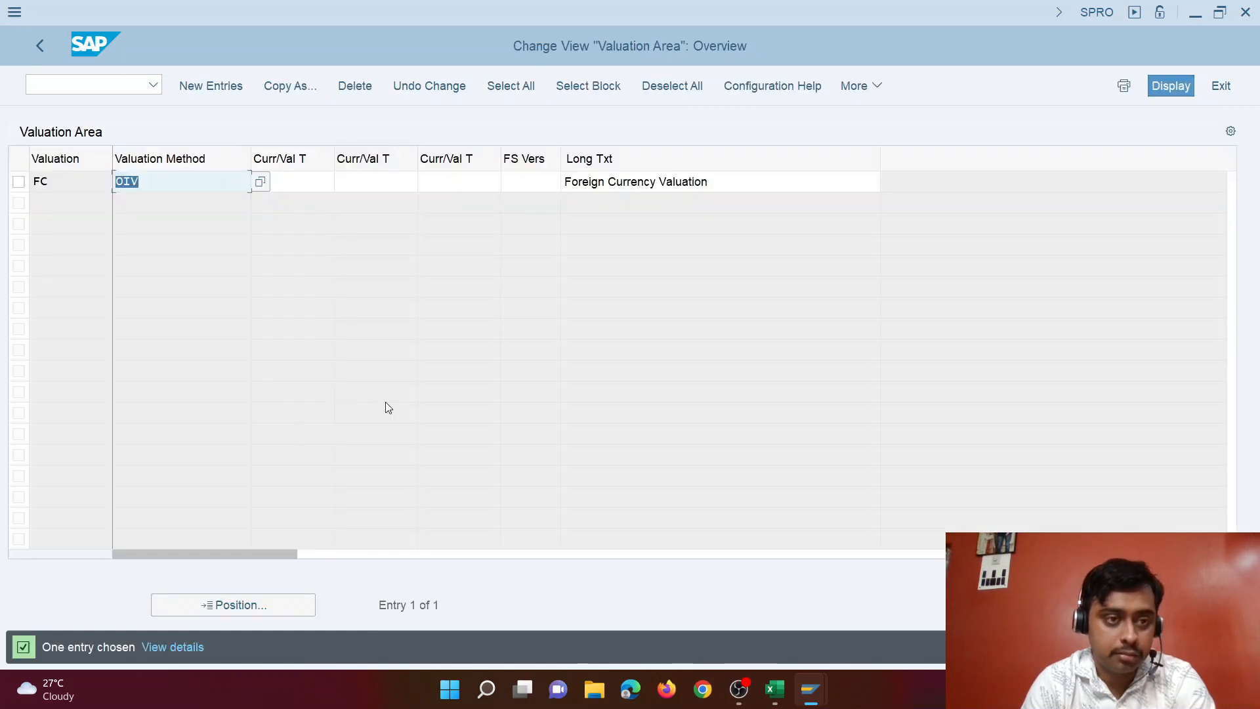
click(53, 184)
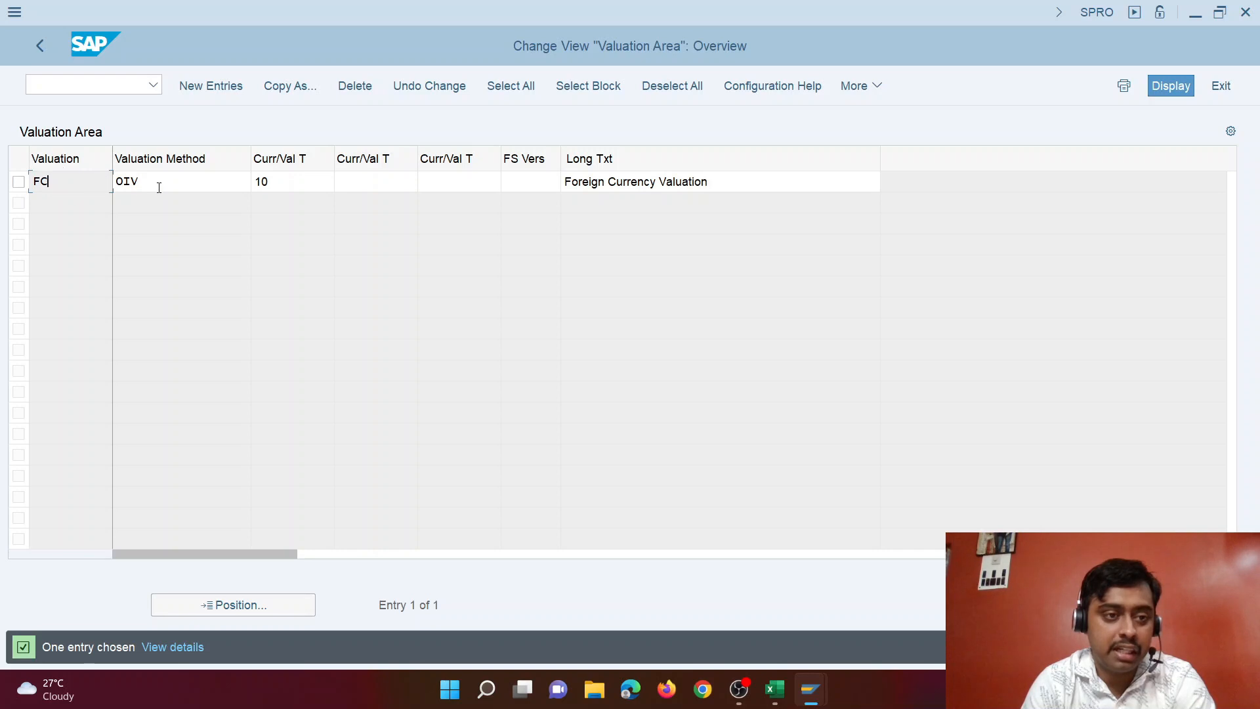
drag(159, 188, 113, 188)
click(316, 185)
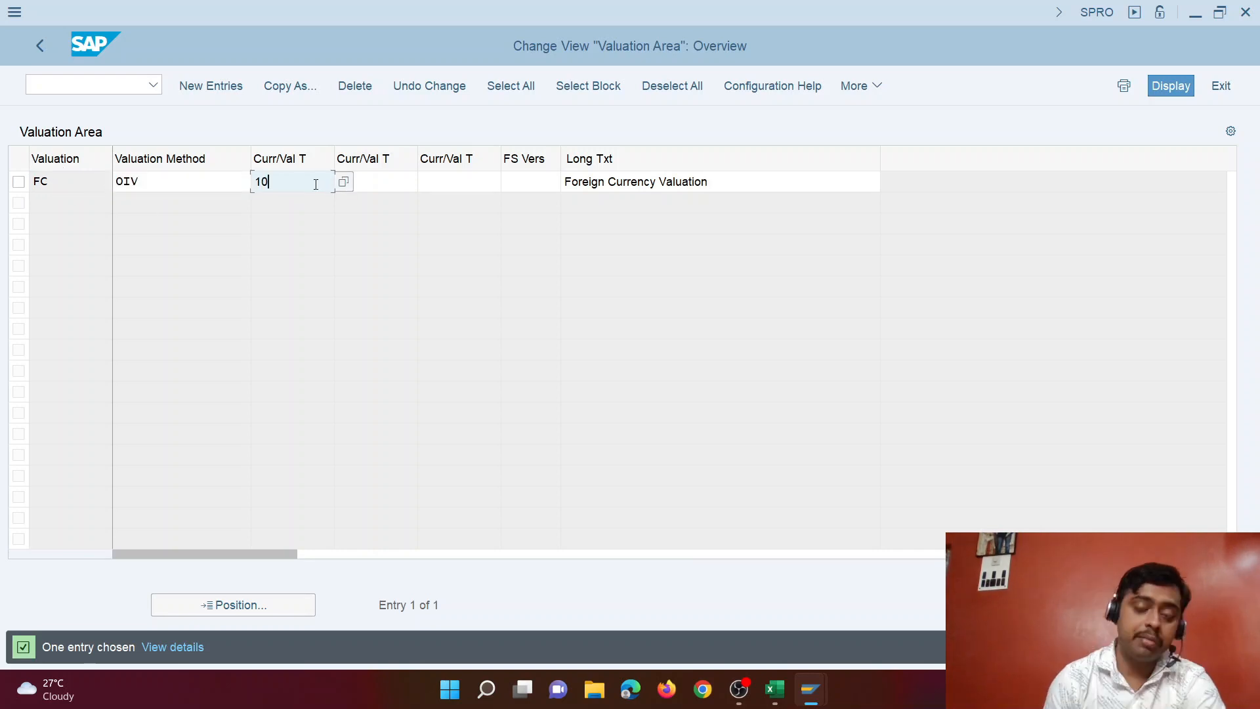
click(344, 182)
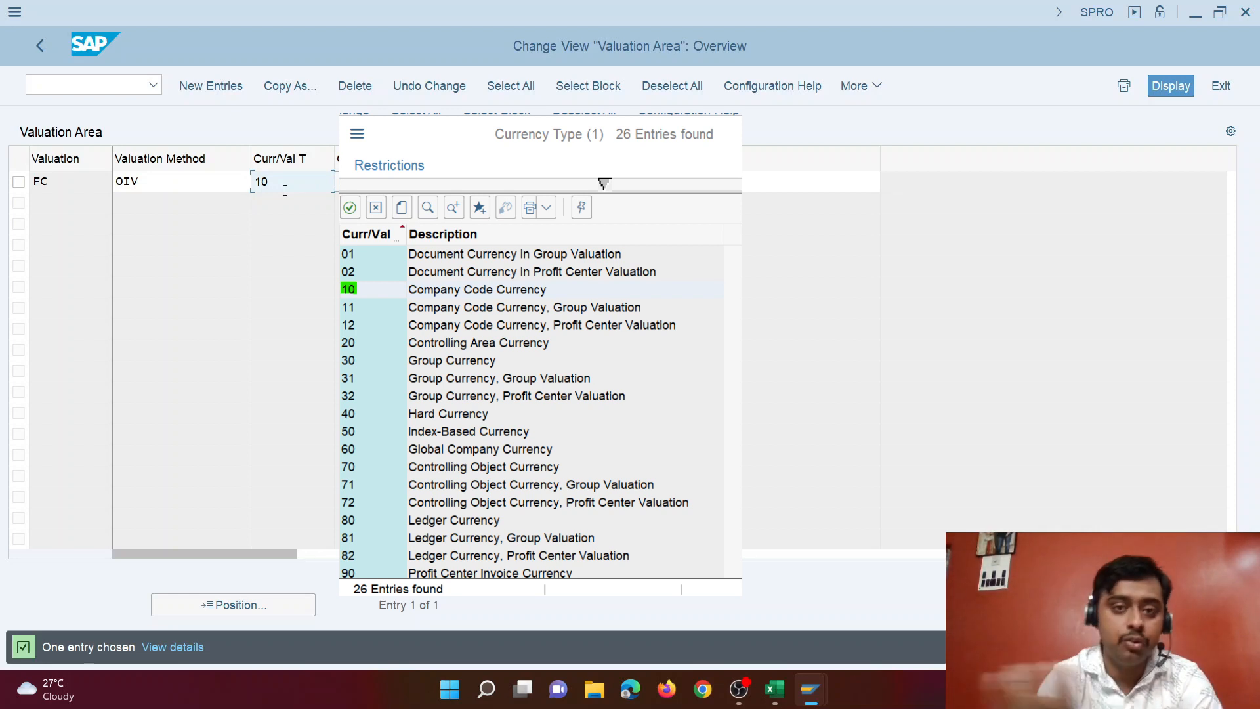
key(Escape)
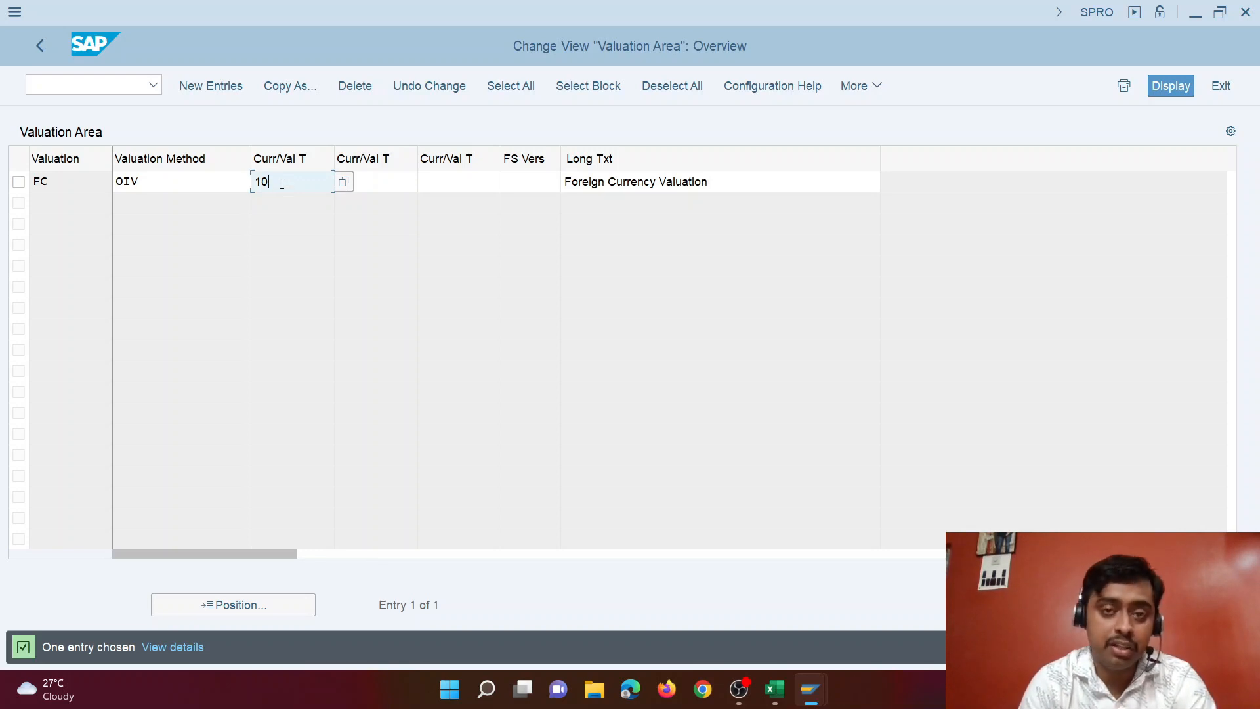
double_click(281, 183)
click(300, 181)
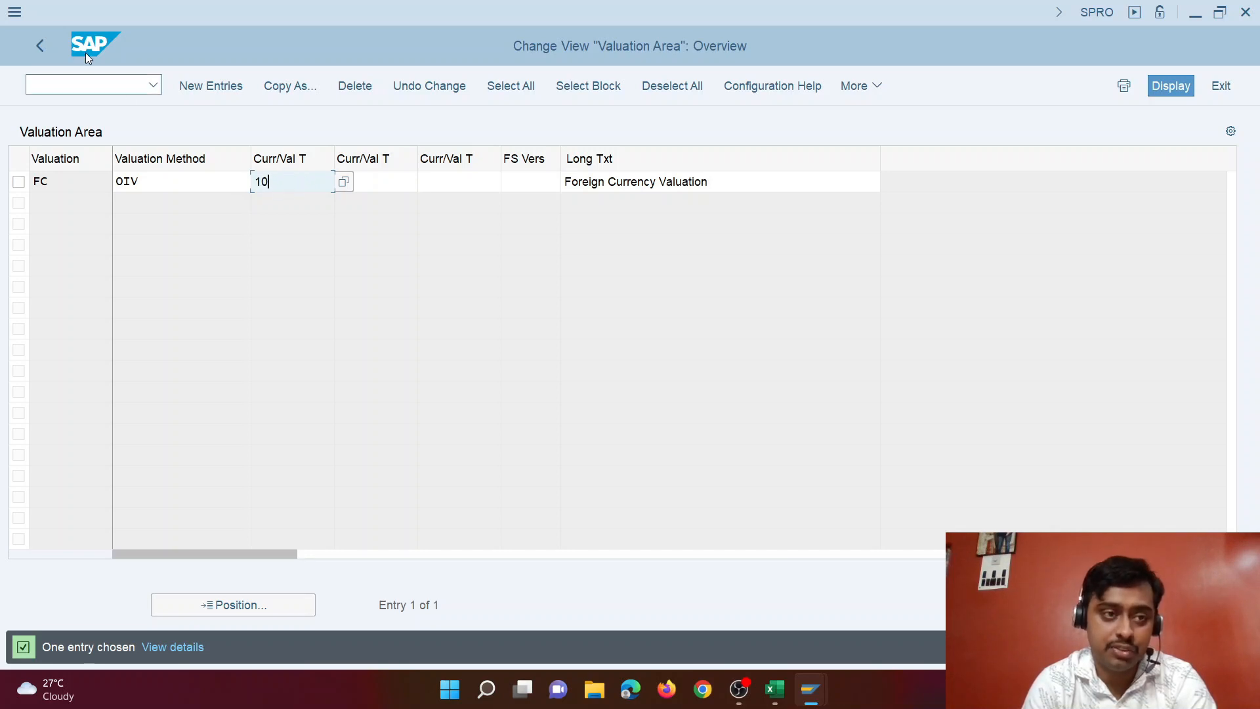
Step: Return to the IMG and open Prepare Automatic Postings for Foreign Currency Valuation under Valuate, Foreign Currency Valuation
click(38, 42)
click(321, 454)
scroll(325, 471, down, 2)
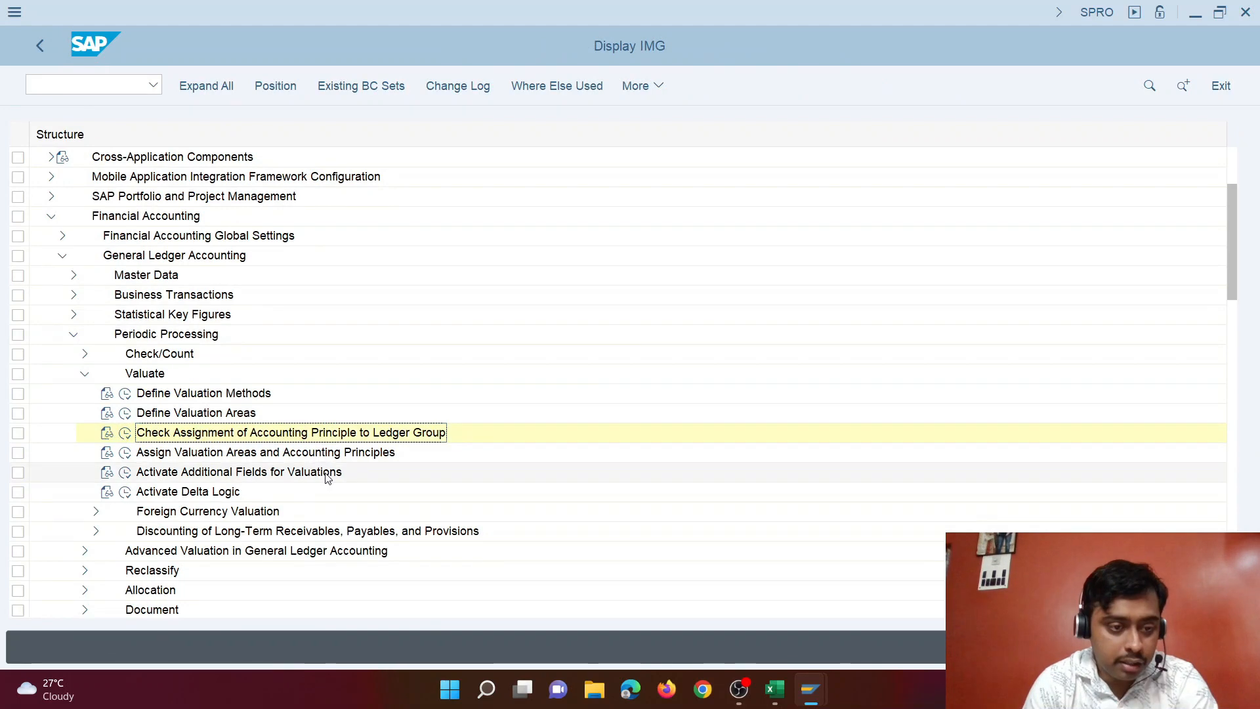
click(96, 492)
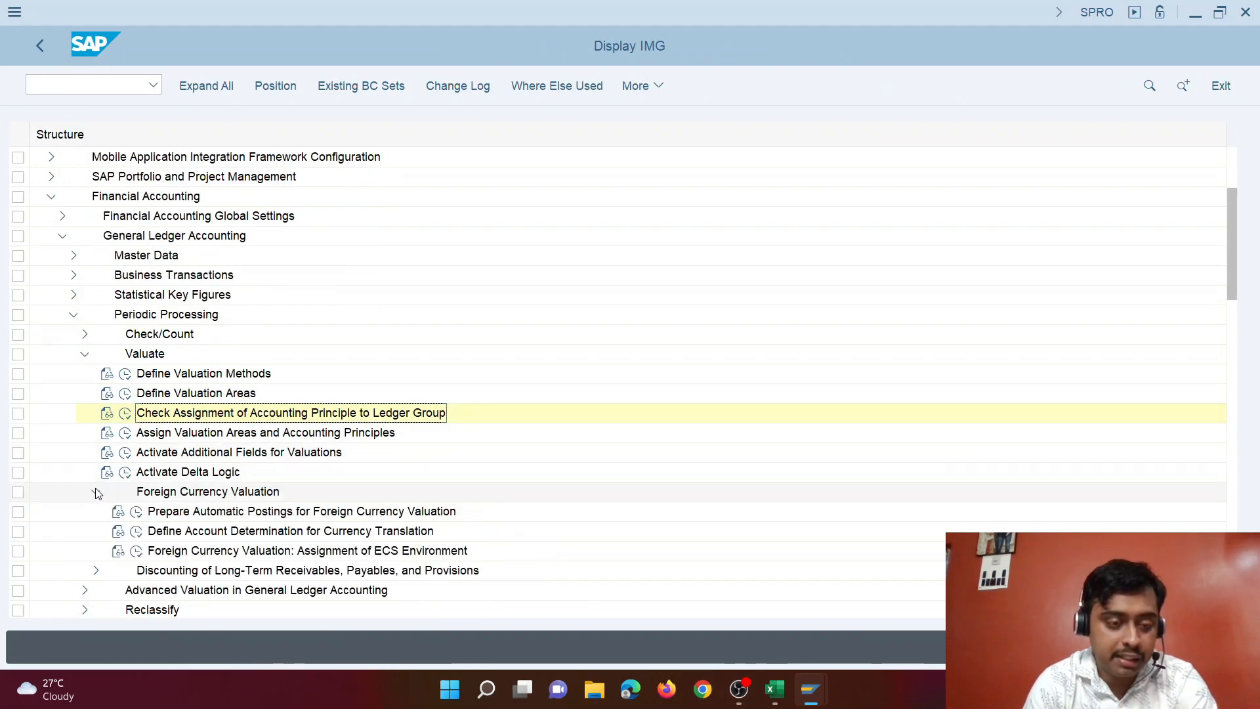
click(139, 517)
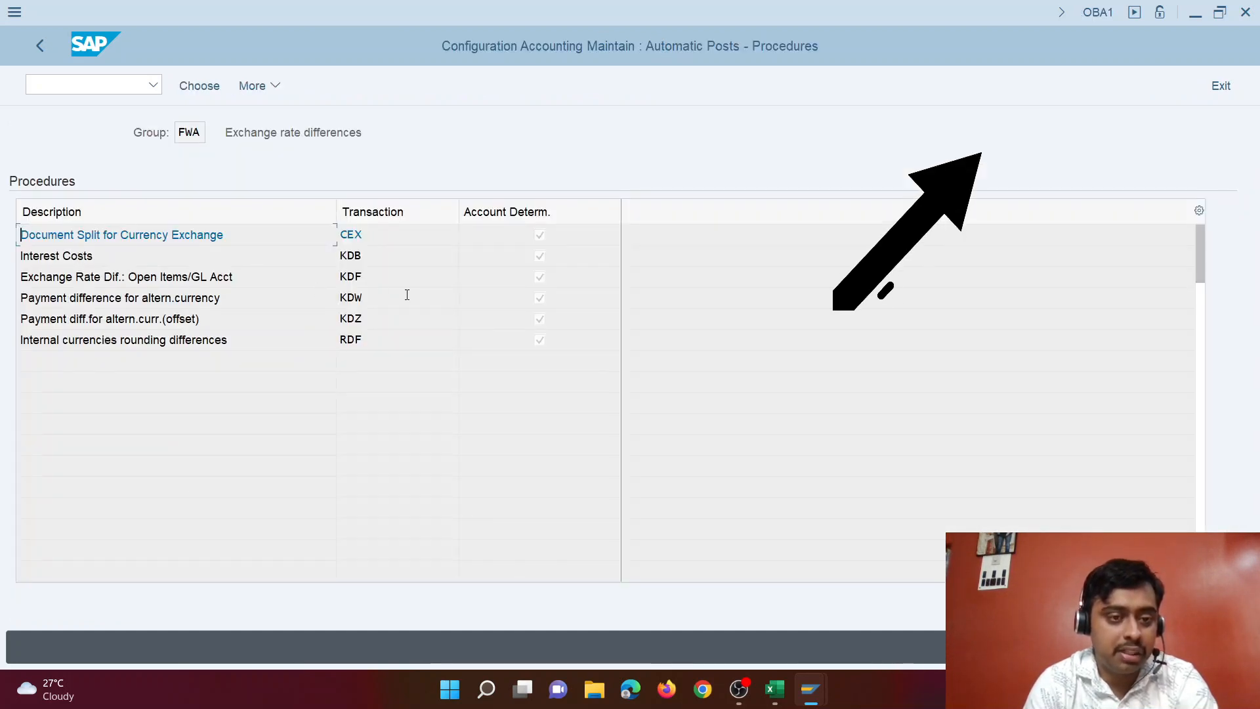
Step: Open the account determination of procedure KDF, Exchange Rate Dif.: Open Items/GL Acct, for chart of accounts CANA
click(361, 276)
drag(66, 276, 242, 282)
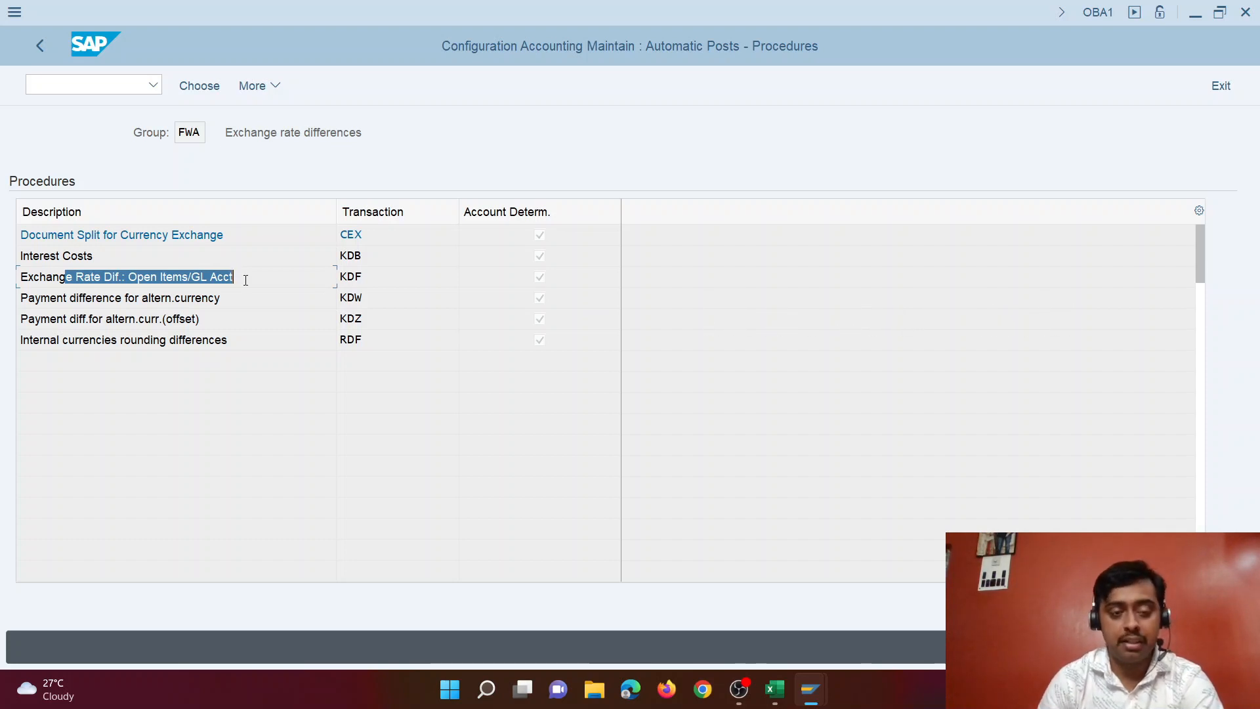
double_click(245, 278)
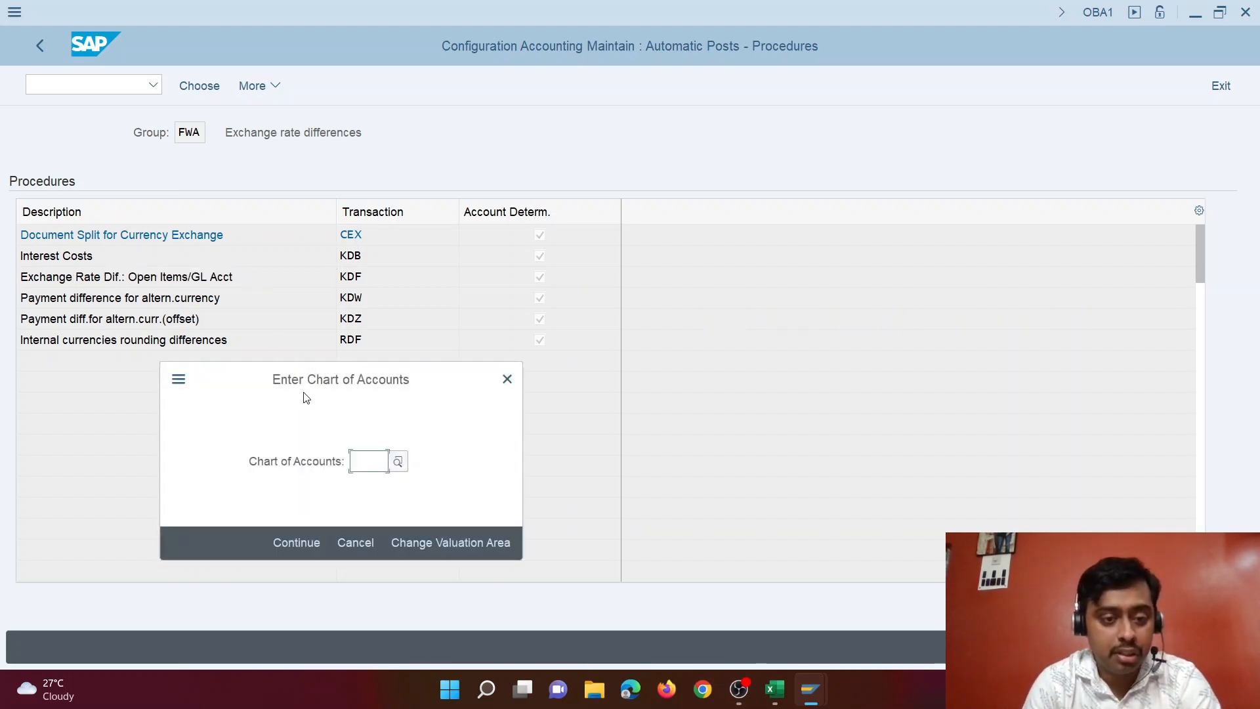
text(cana)
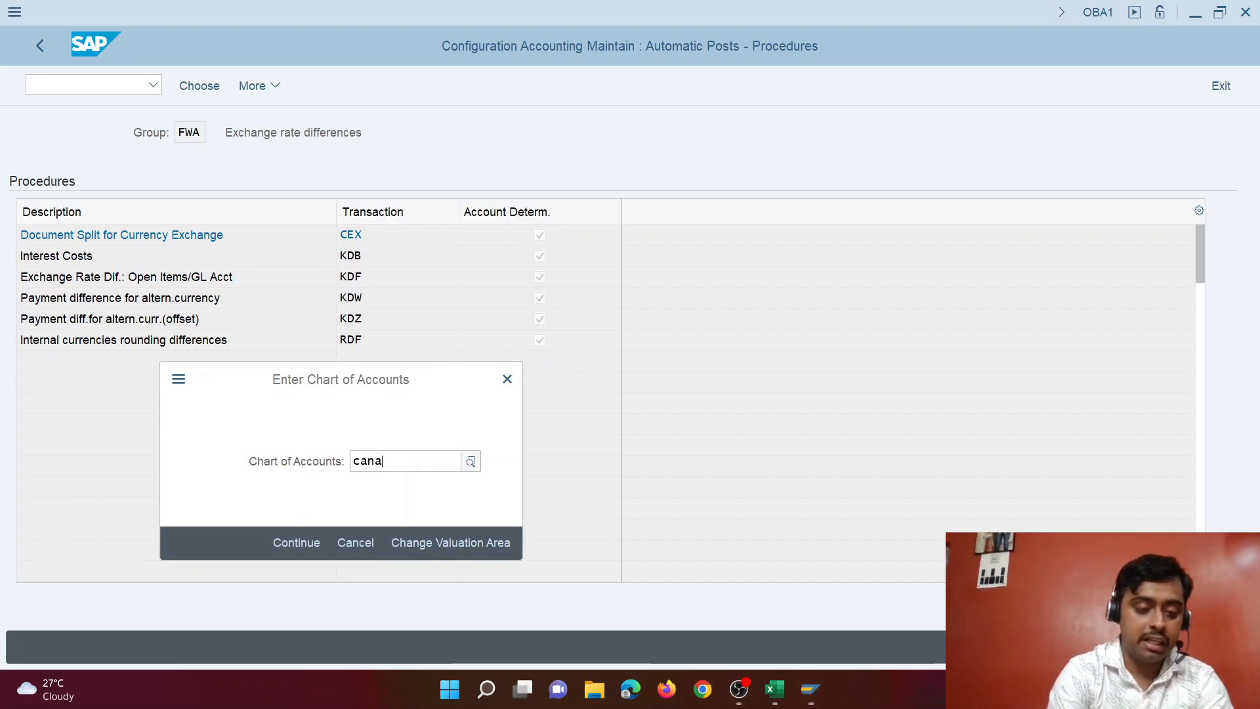
key(Return)
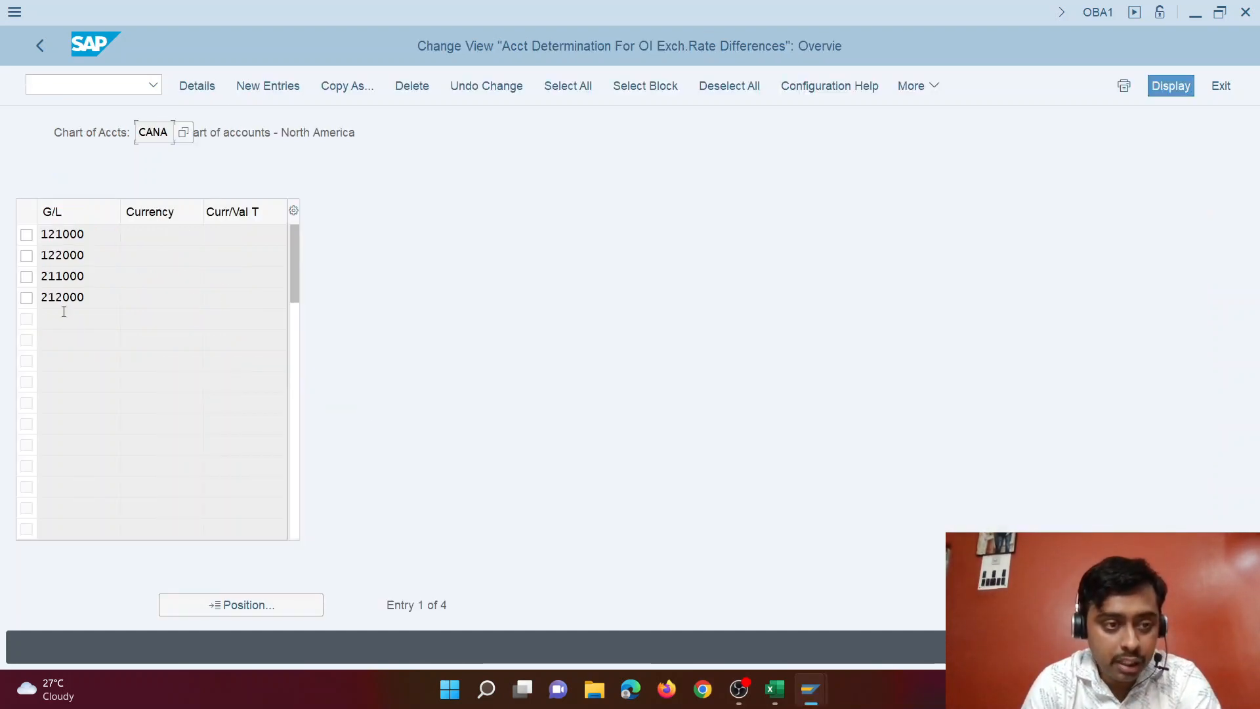
Step: Switch to the vendor line item session, reopen the invoice dated 10.07.2022 and check its G/L account
click(811, 689)
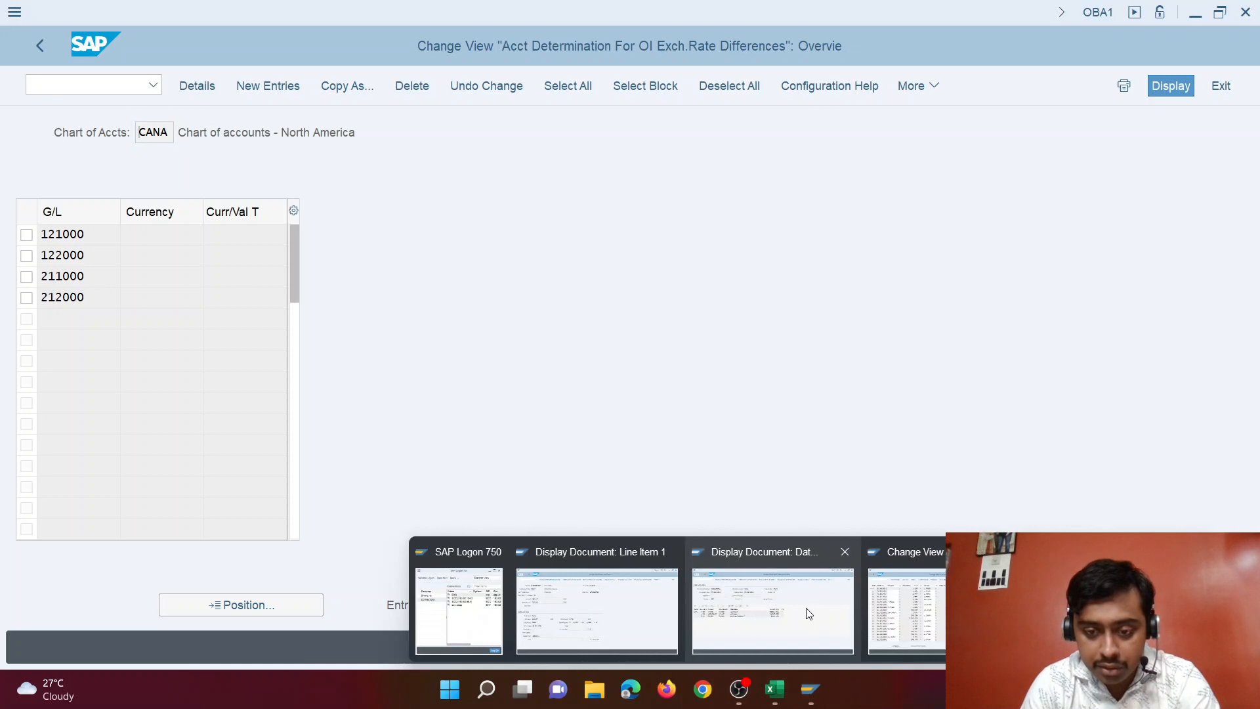
click(617, 593)
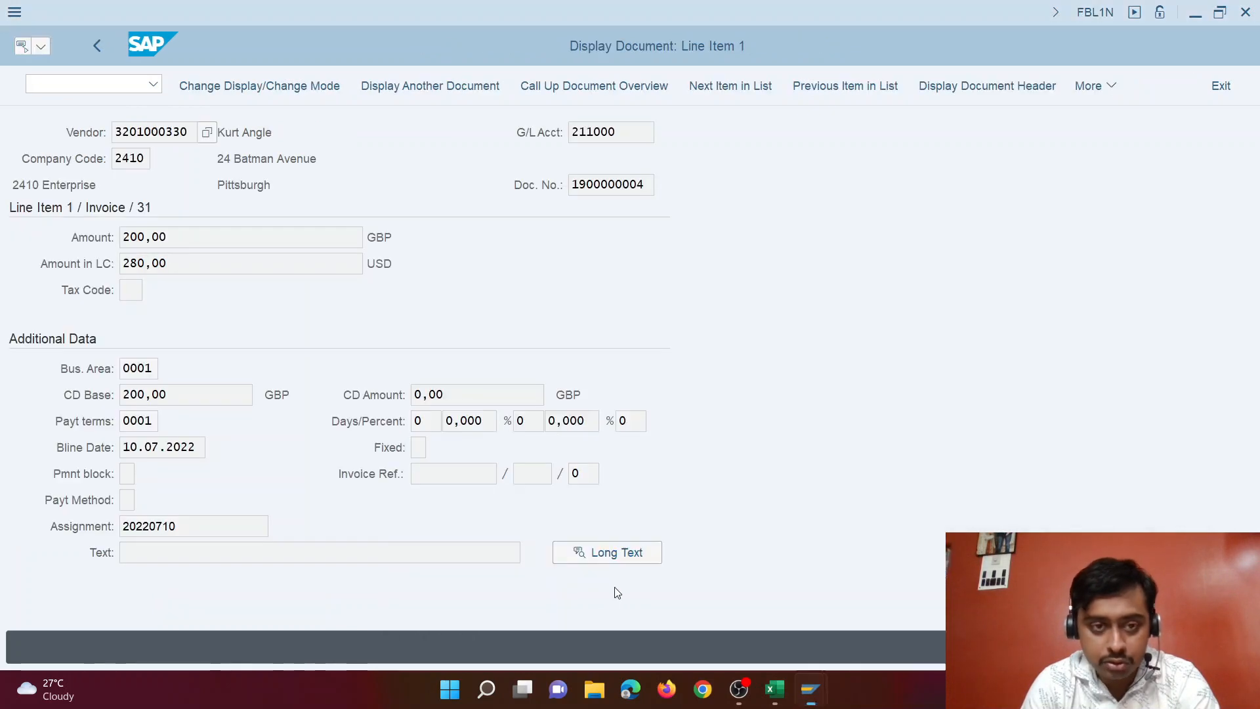
click(97, 53)
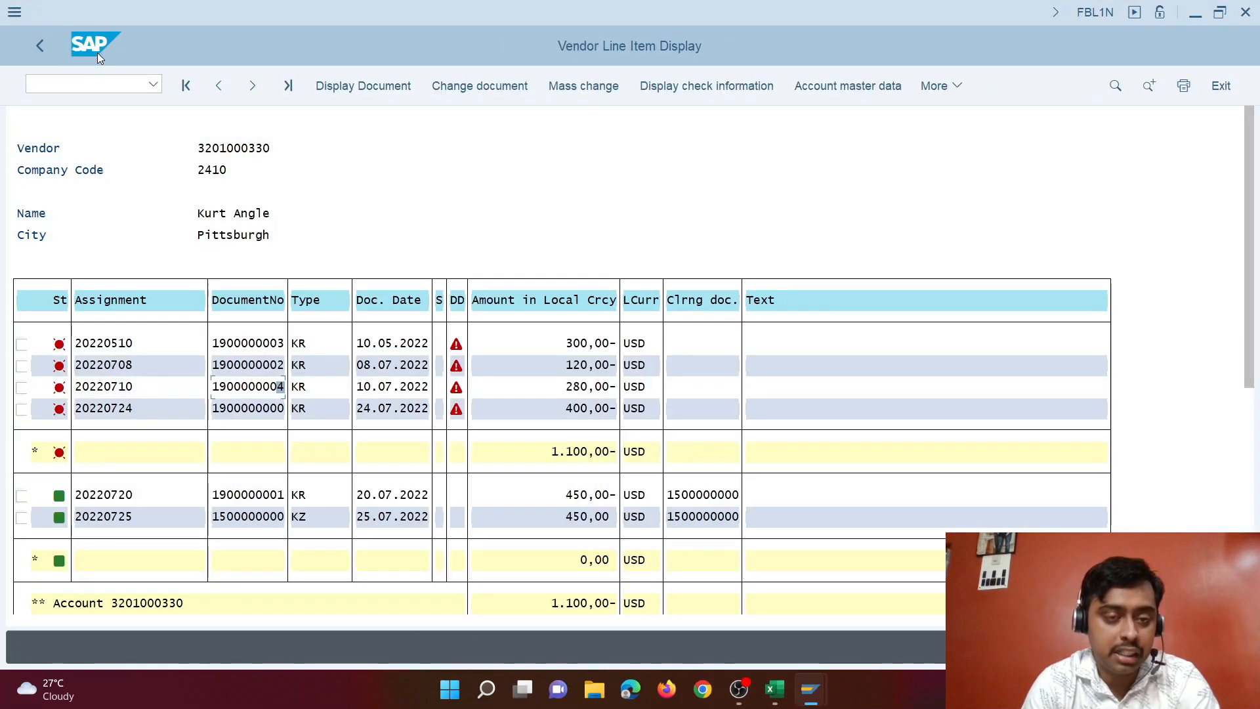
double_click(276, 388)
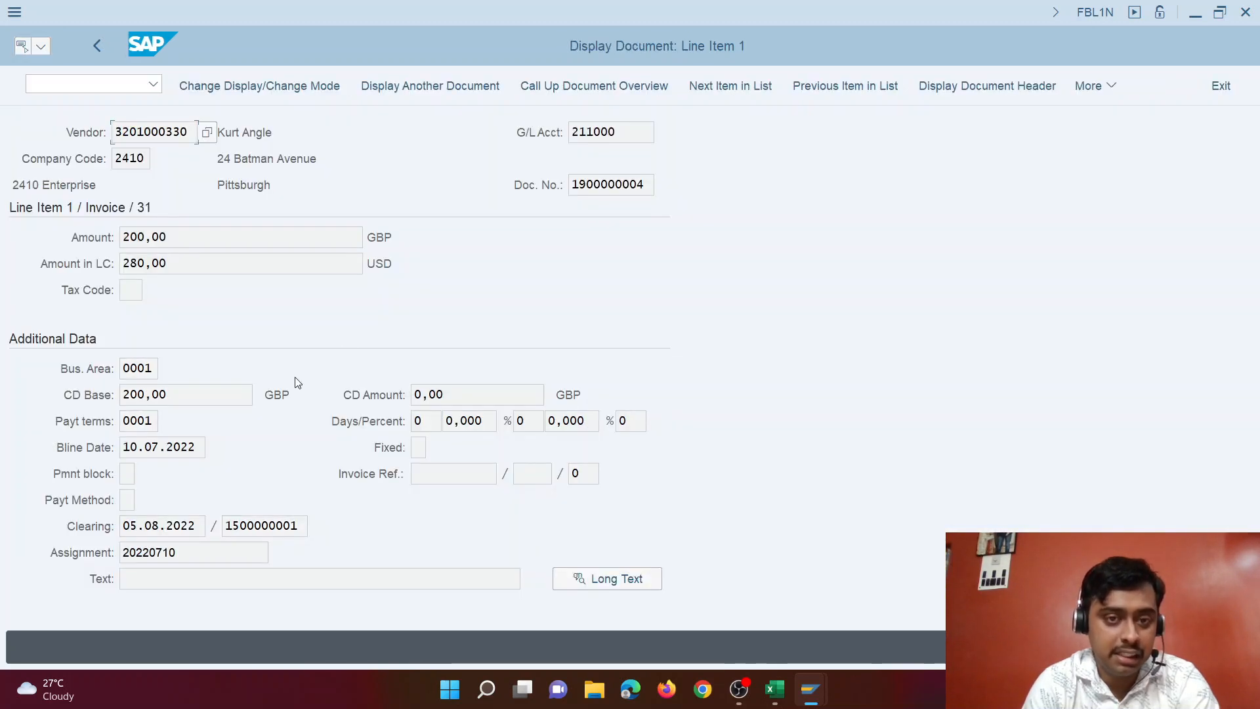
double_click(621, 133)
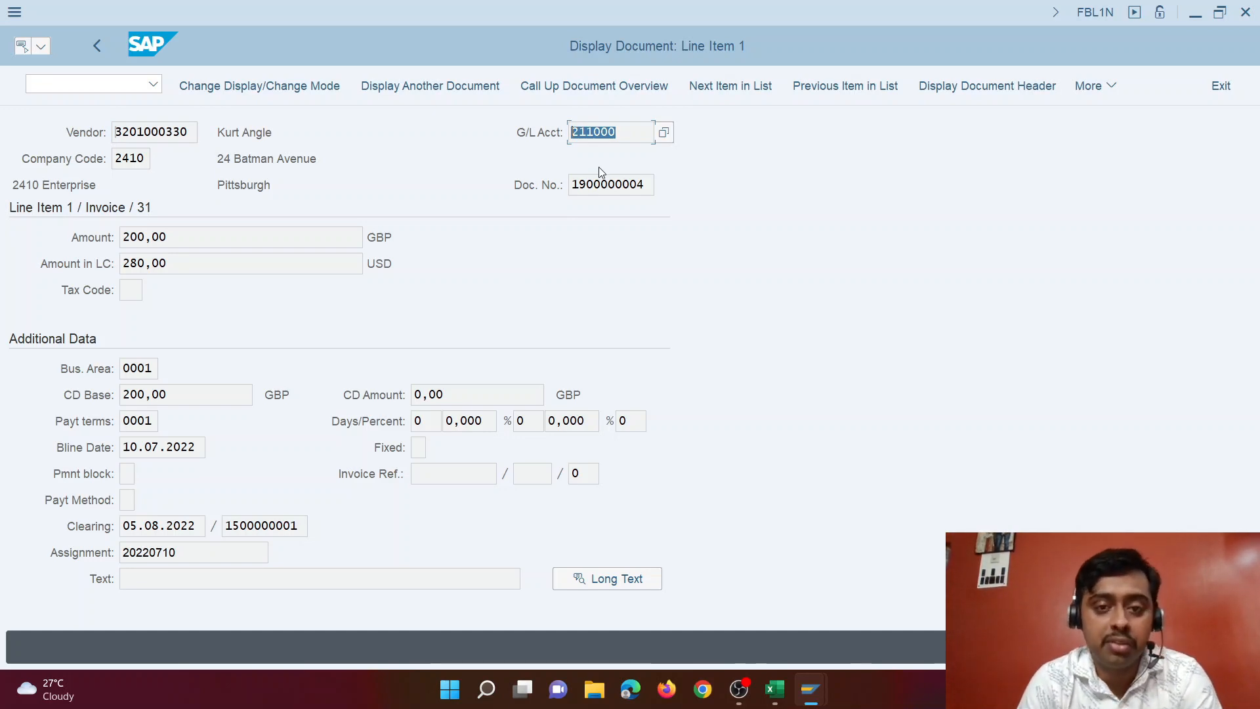
Step: Return to the exchange rate difference account determination and open the details of G/L account 211000
key(alt+Tab)
double_click(91, 279)
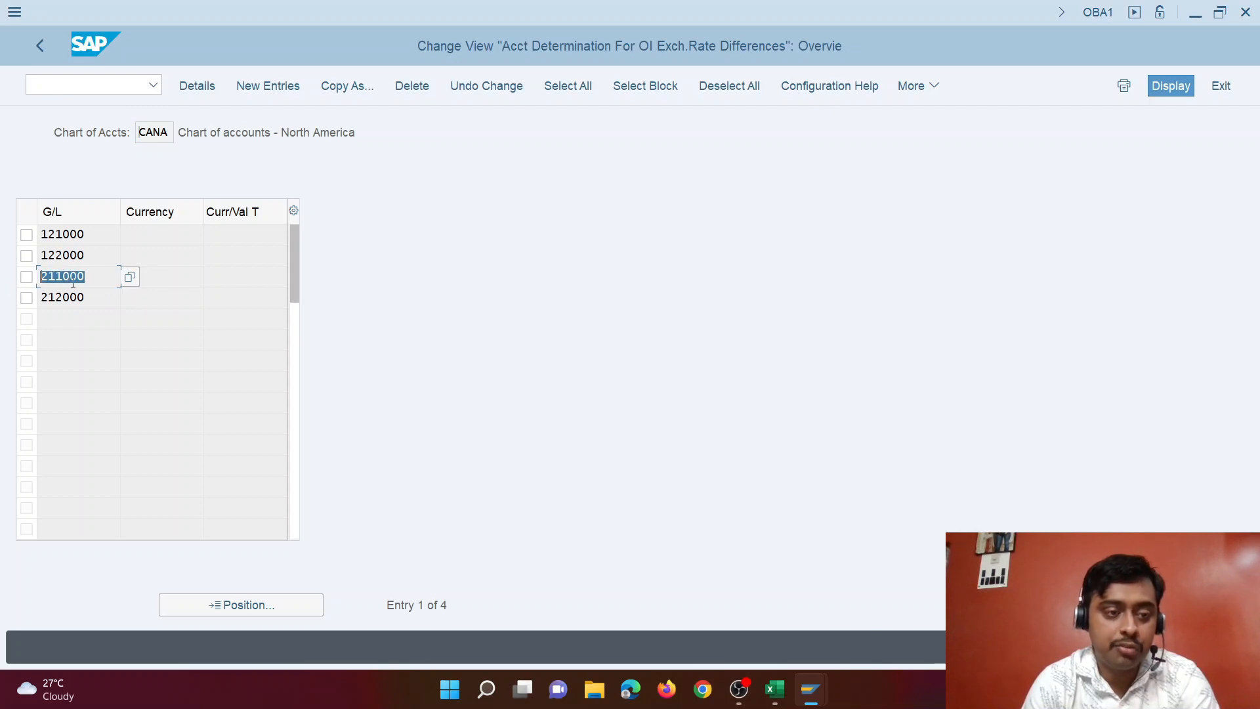
double_click(76, 276)
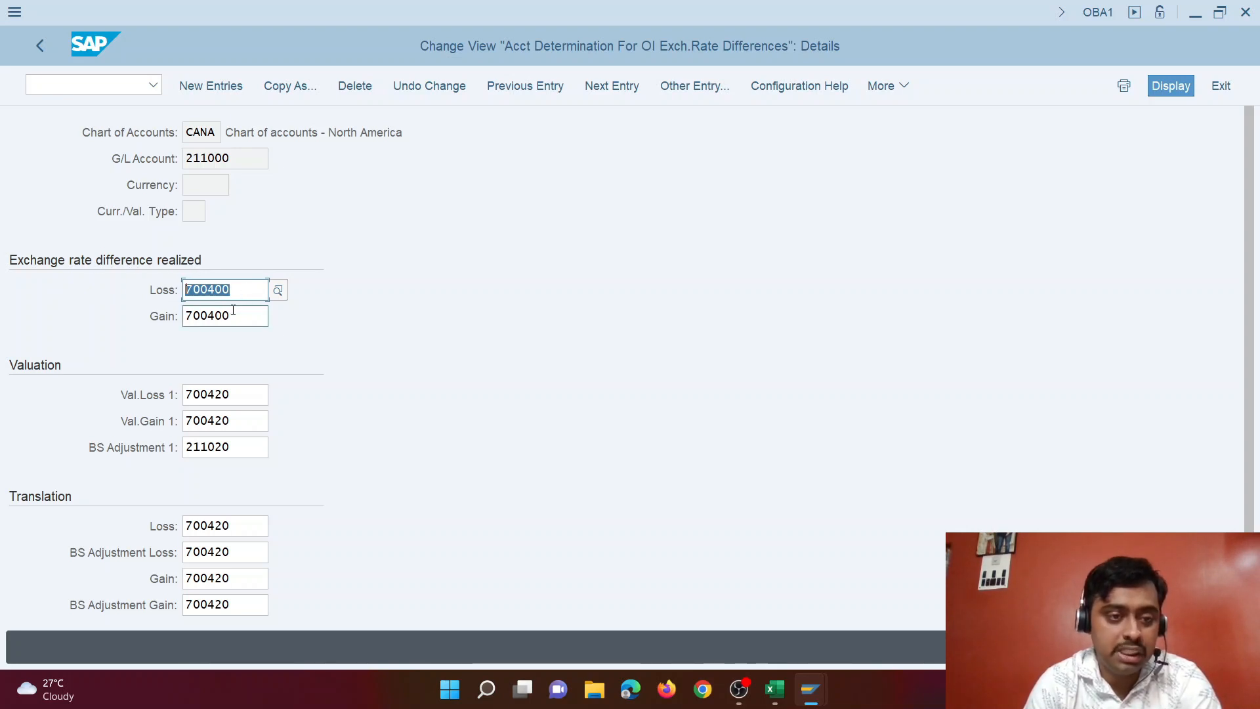
Step: Compare the realized loss and gain accounts with the gain/loss line of the displayed payment document
key(Tab)
mouse_move(805, 706)
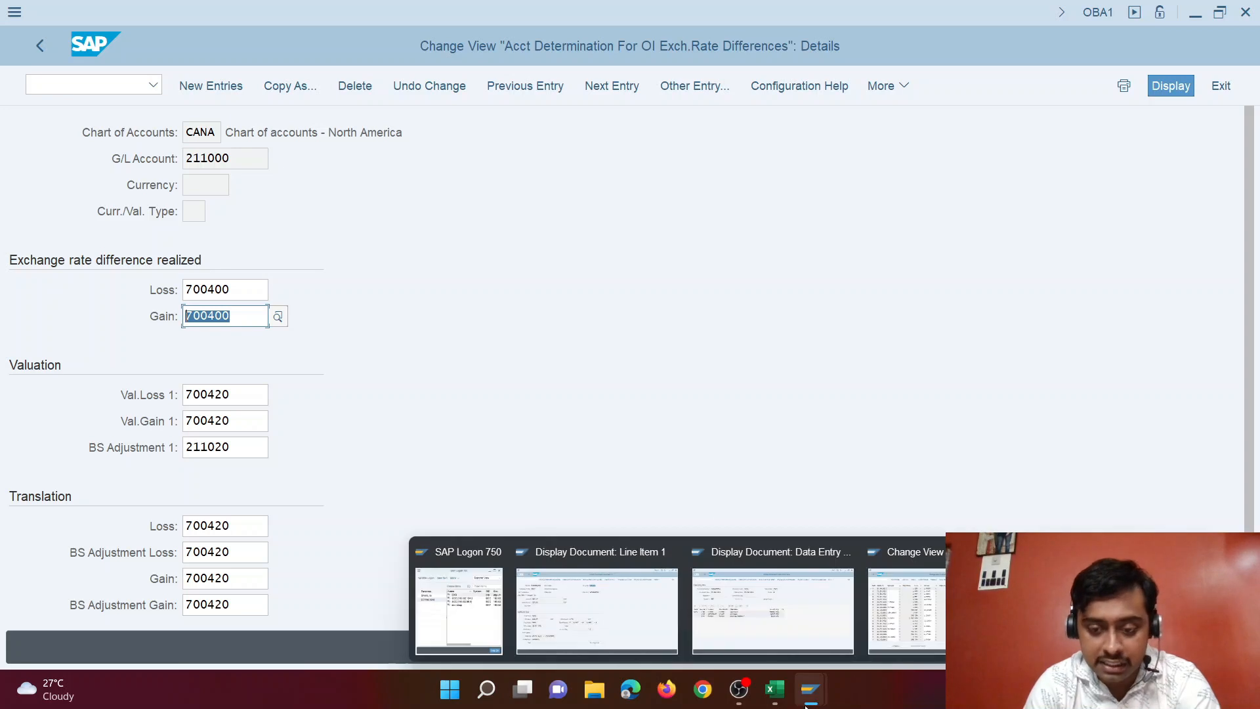
click(769, 621)
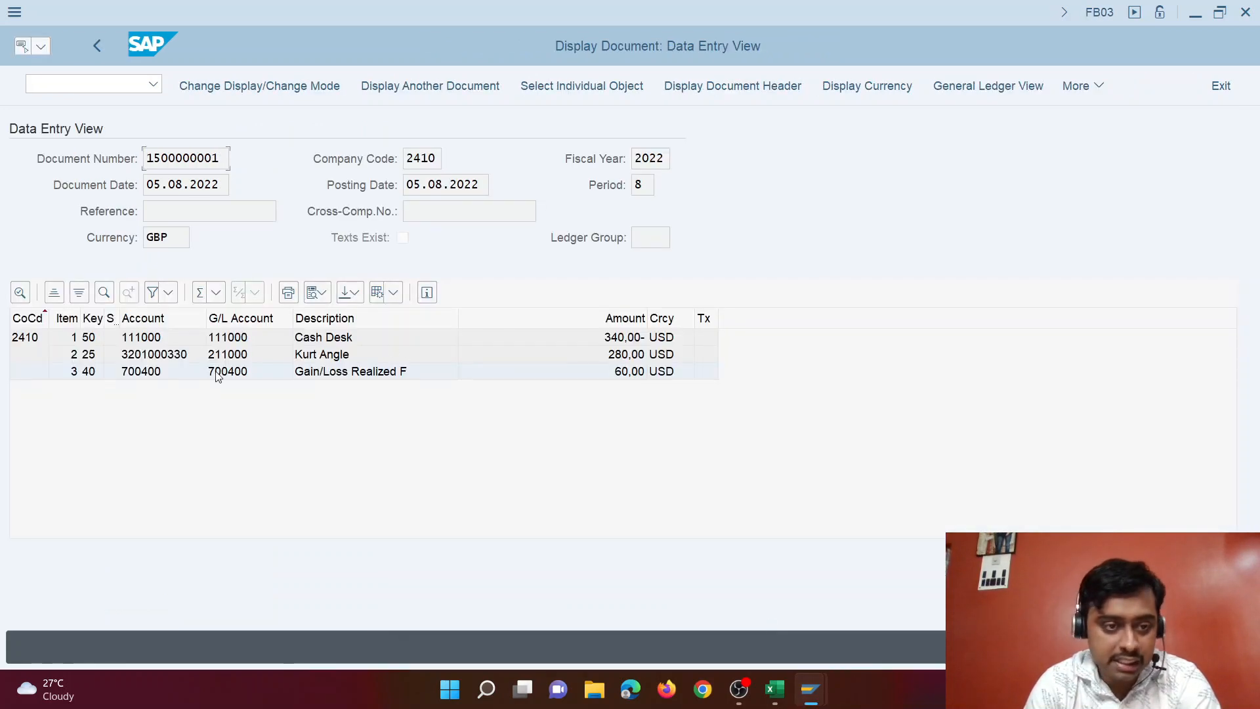
click(176, 373)
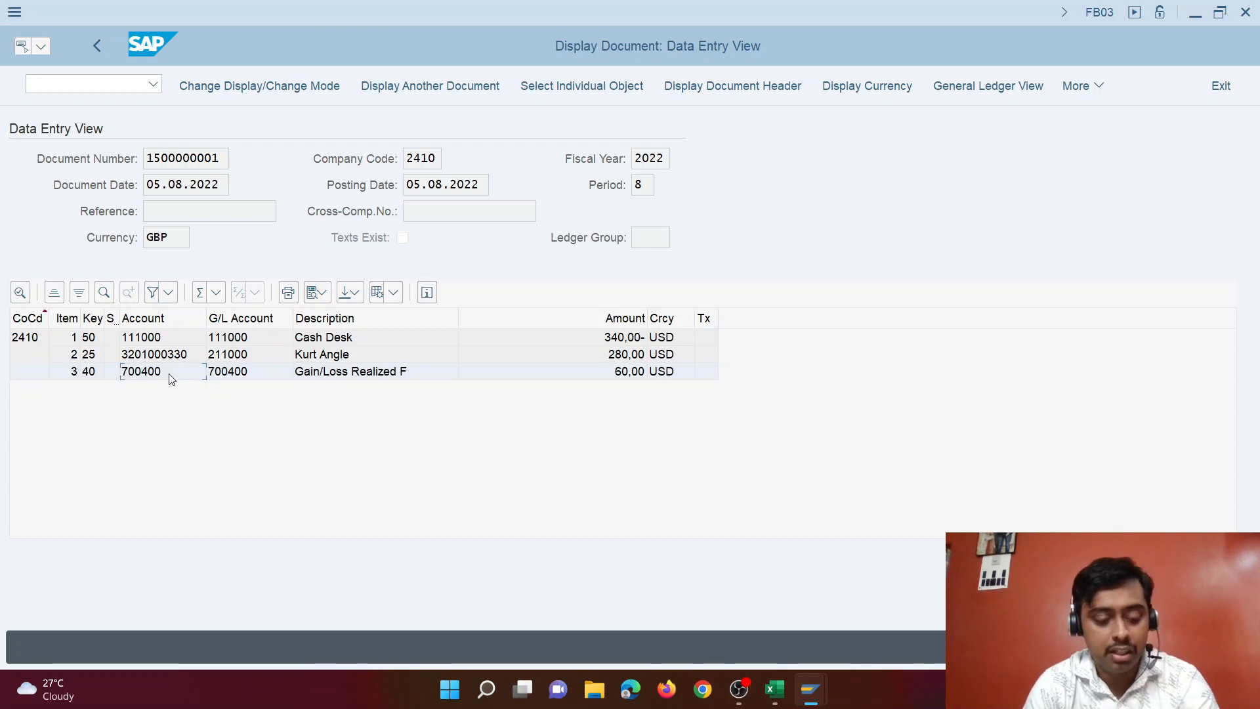
key(alt+Tab)
click(239, 294)
click(221, 310)
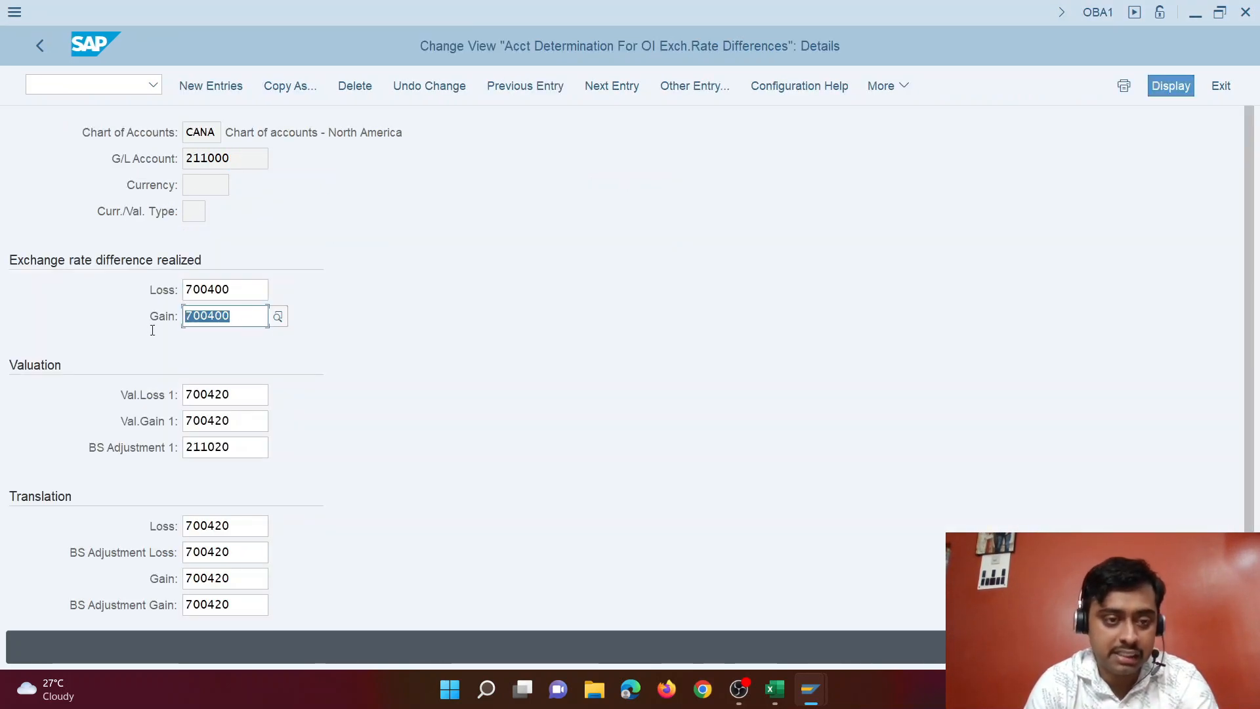
Step: Examine the valuation loss and valuation gain accounts in the Valuation section of the account determination
click(235, 401)
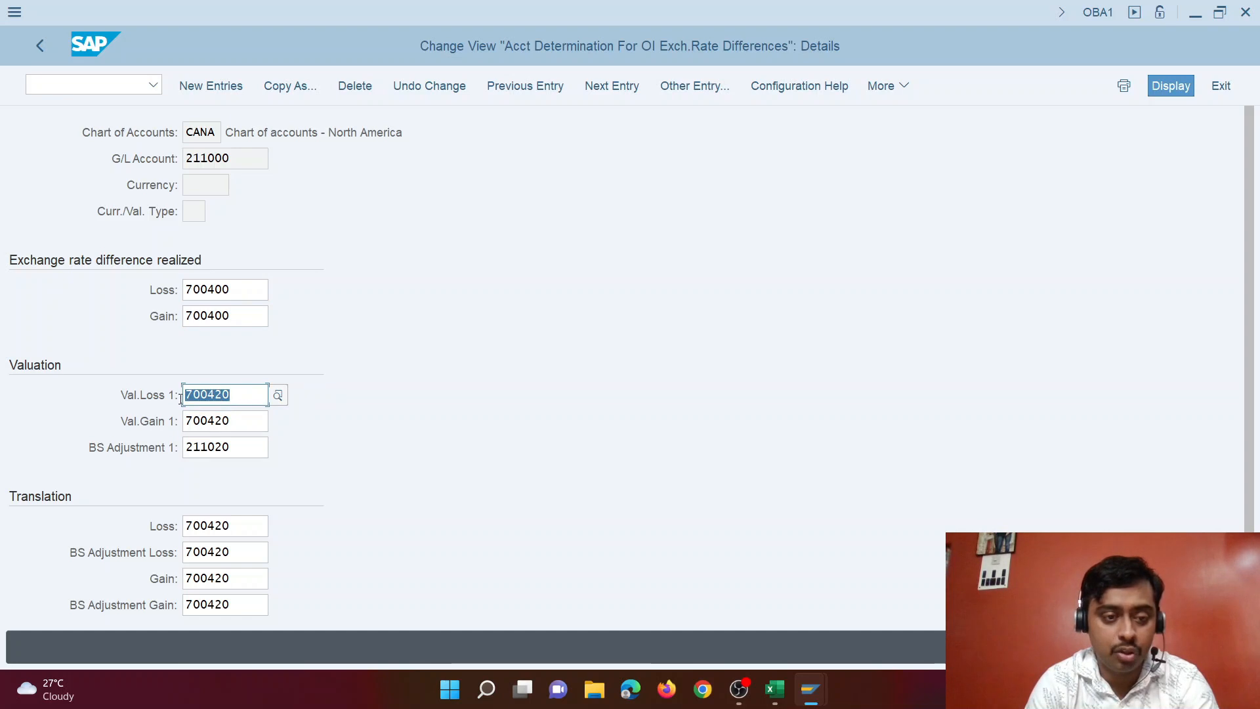
click(251, 424)
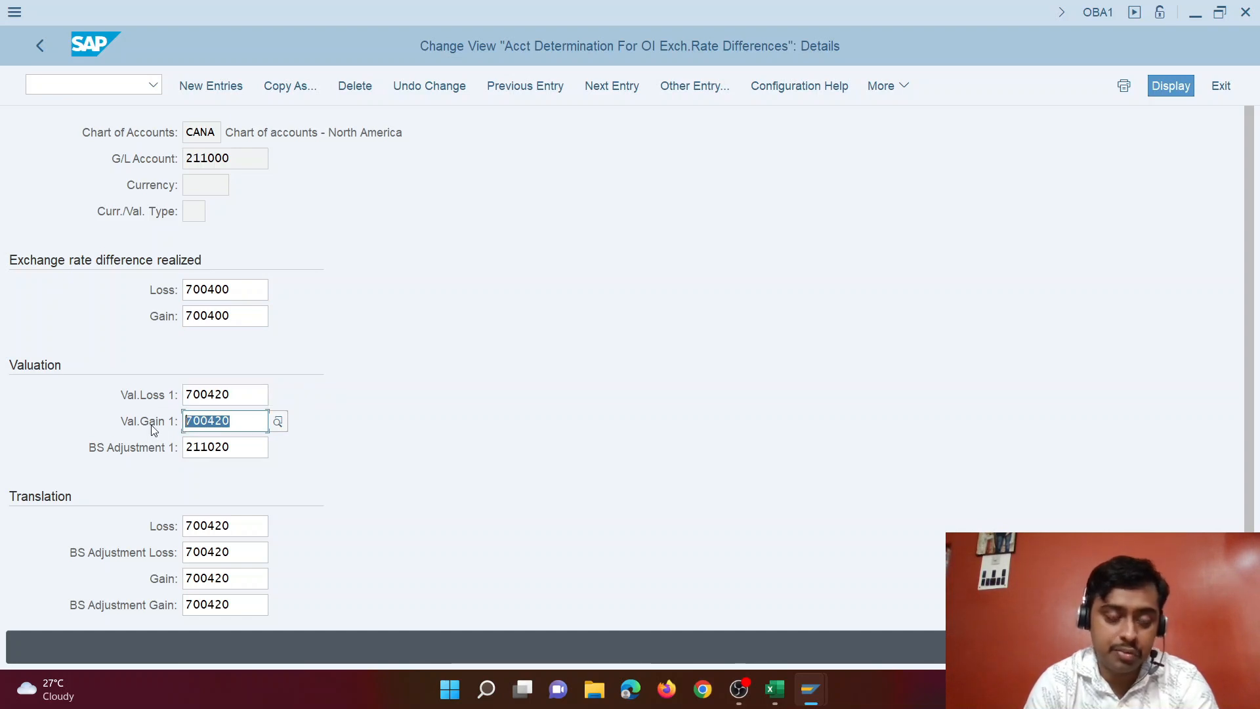
click(224, 397)
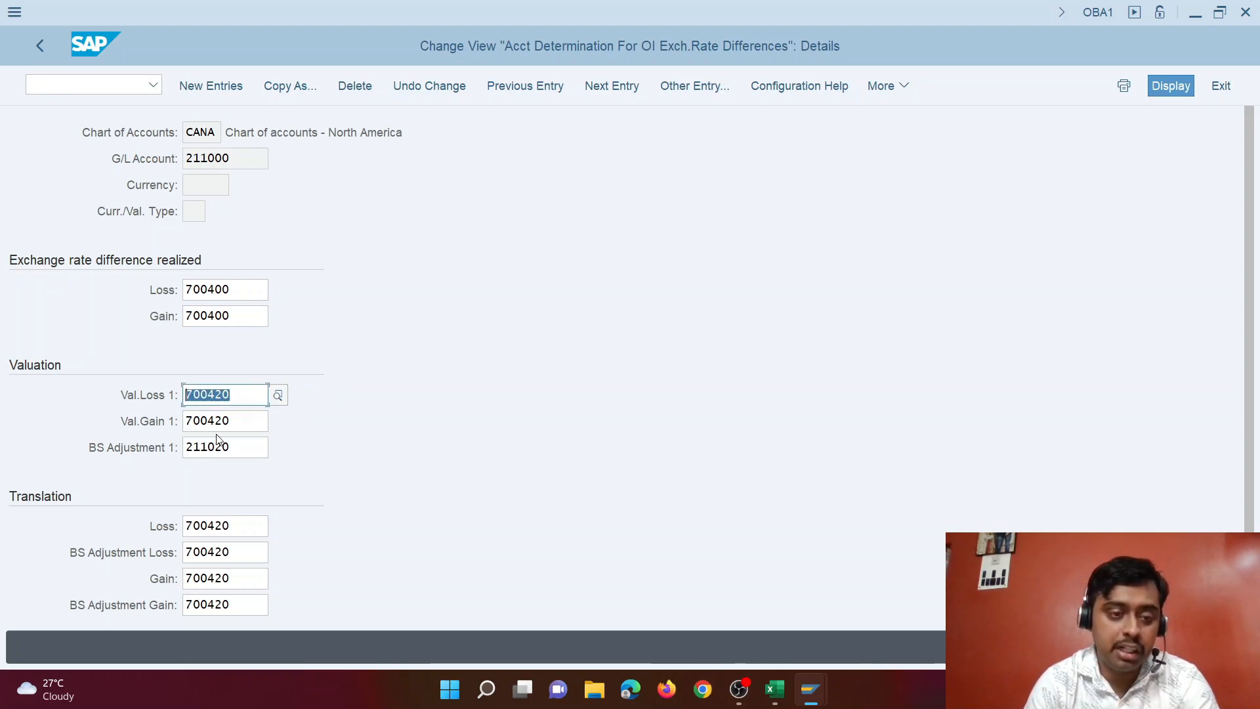
click(263, 420)
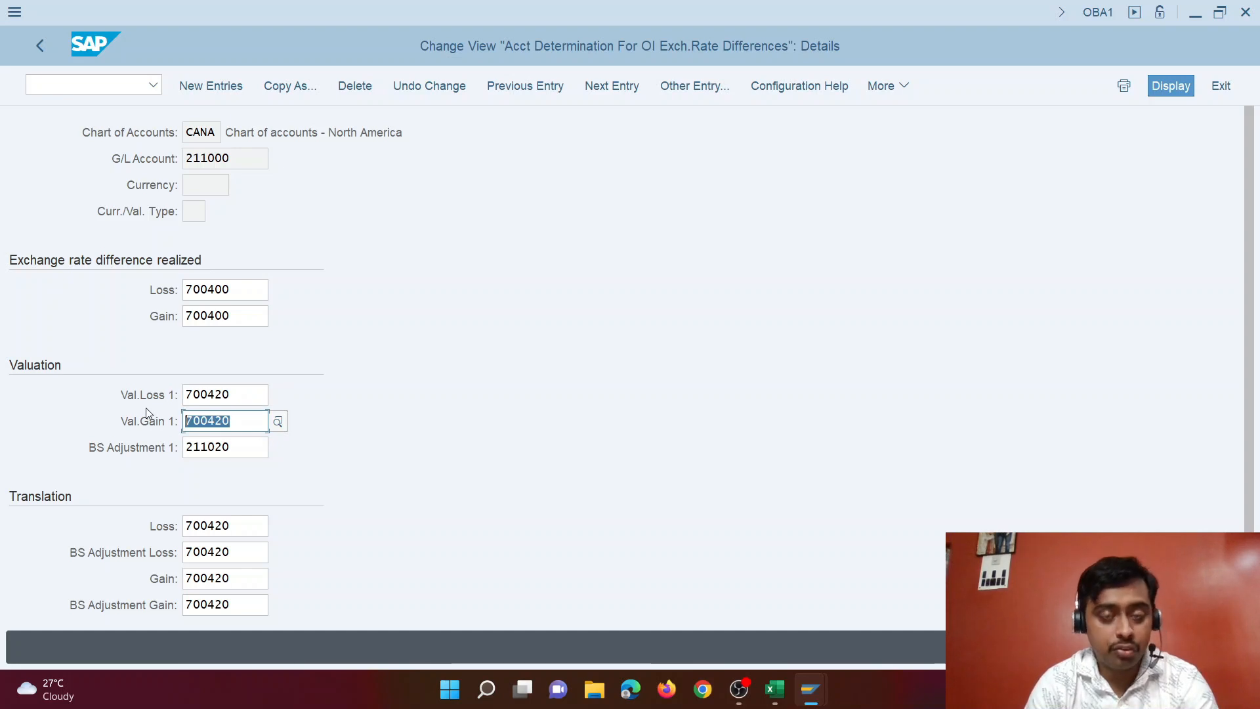
Step: Check the balance sheet adjustment account, and open the FB03 document list selection in a new session
click(238, 447)
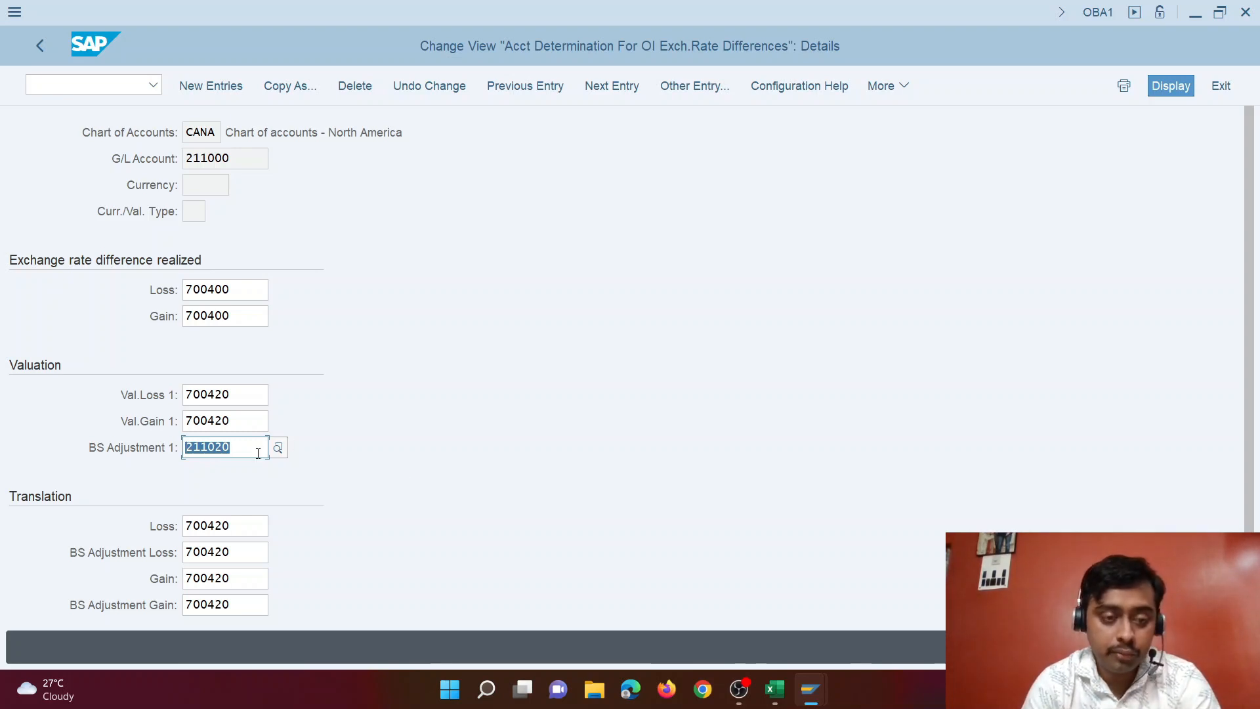
click(105, 85)
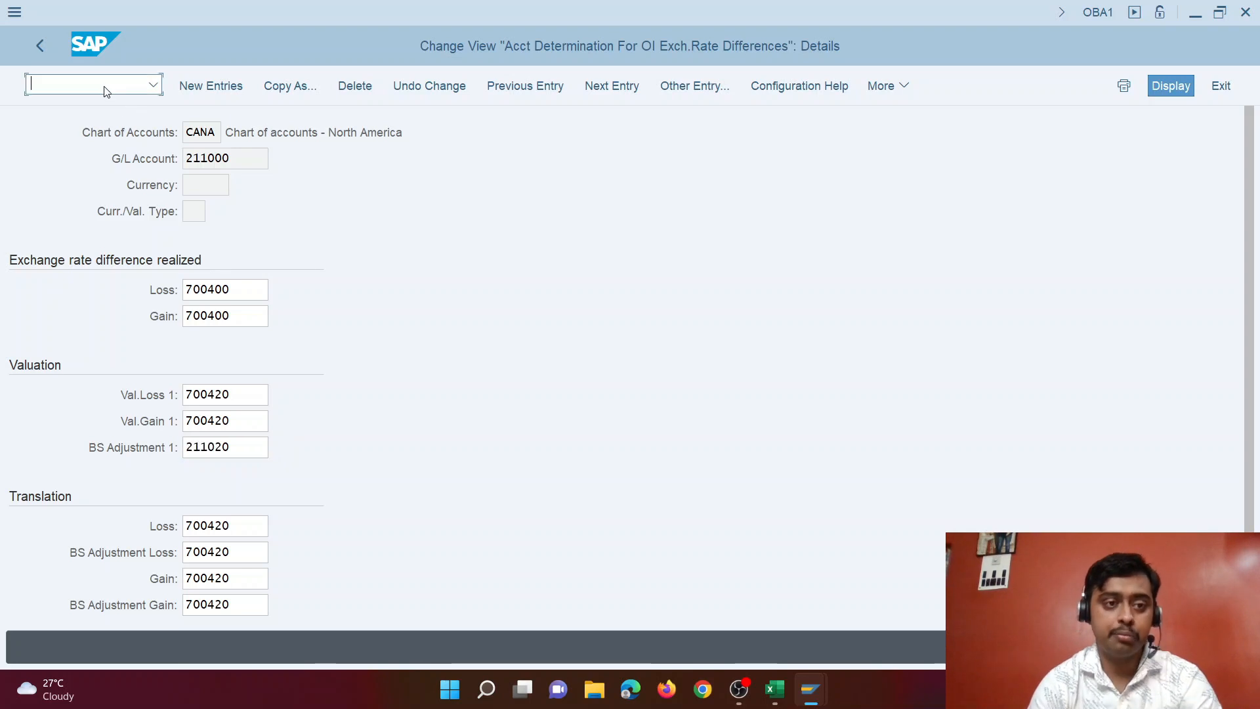
text(/ofb0)
key(Return)
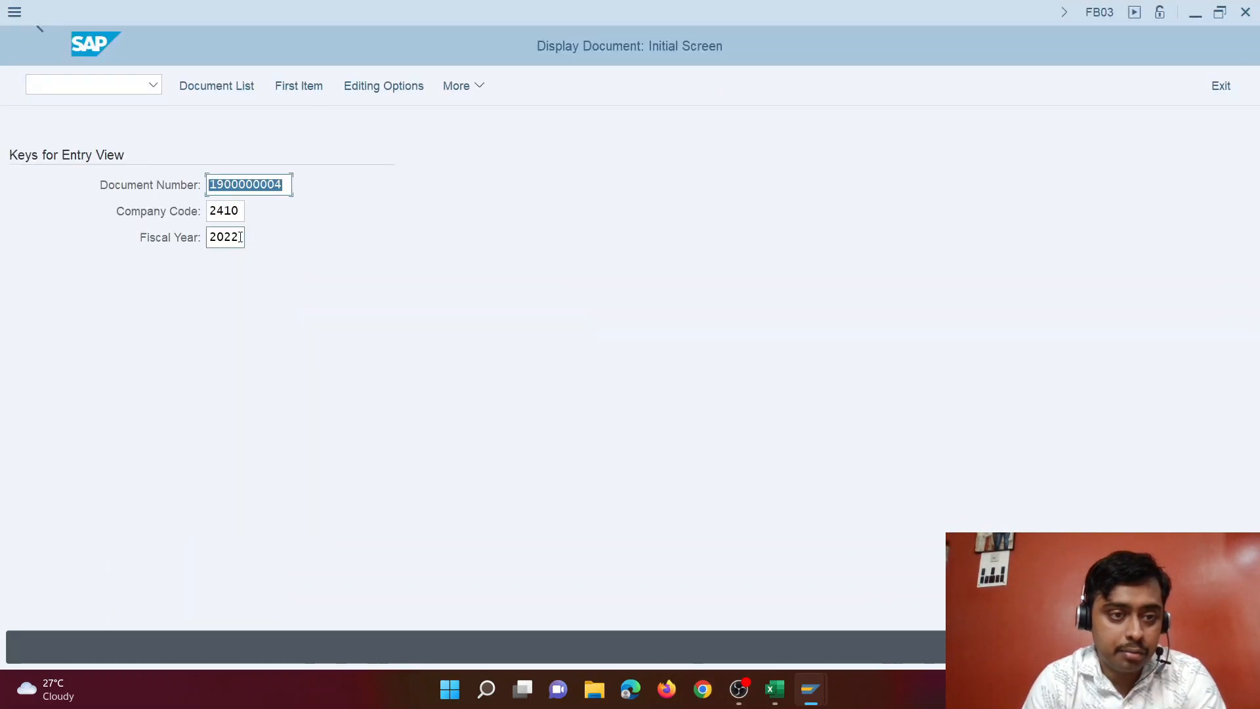
click(220, 88)
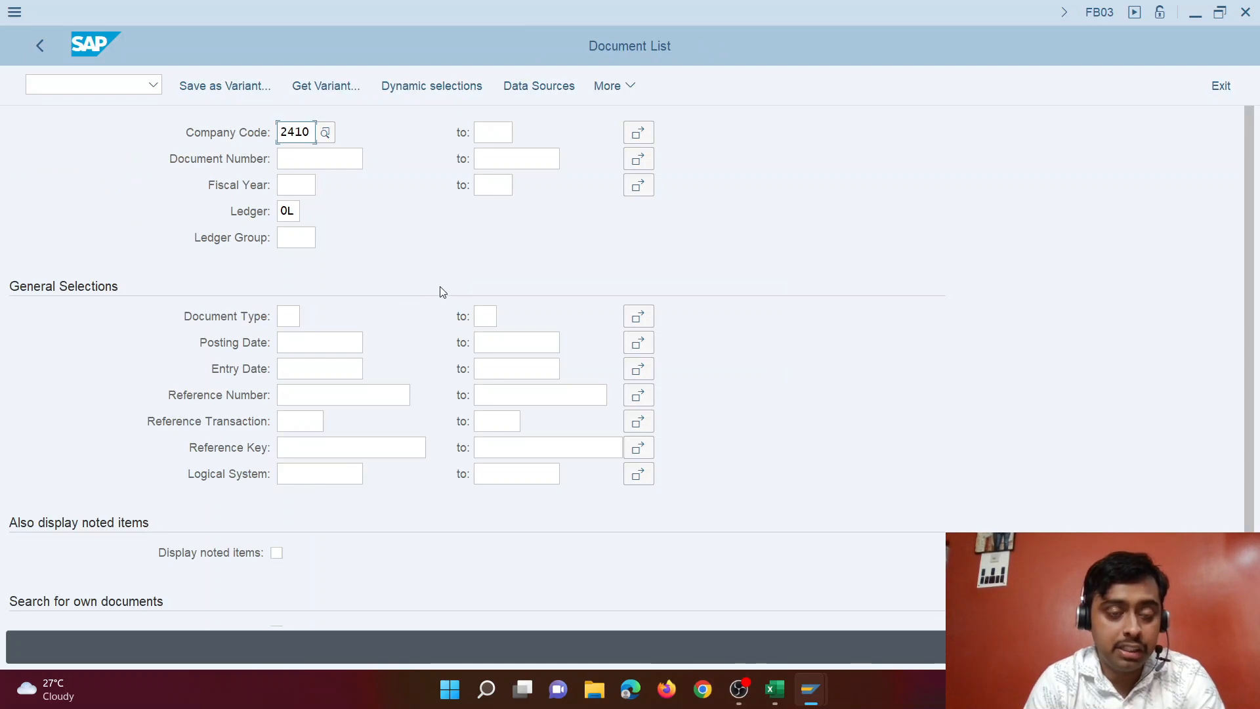
Step: List the company code 2410 documents for fiscal year 2022 with document type FC
click(297, 189)
text(2022)
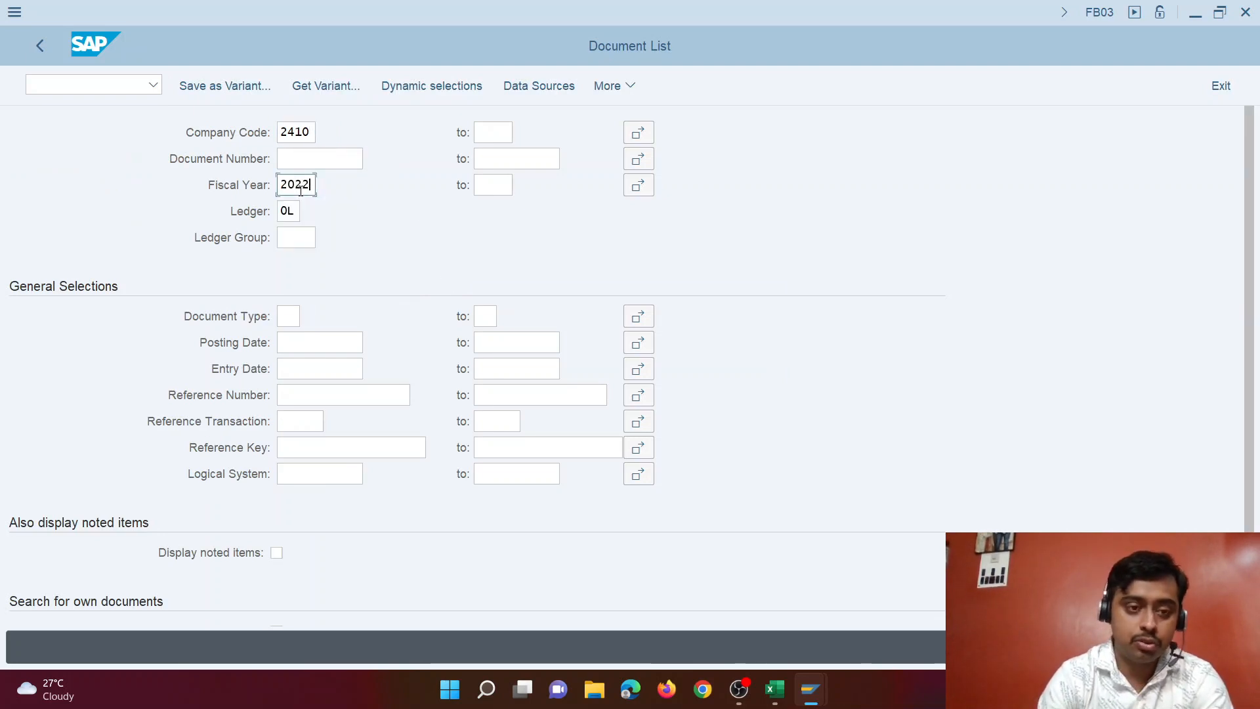
click(288, 317)
text(FC)
key(F8)
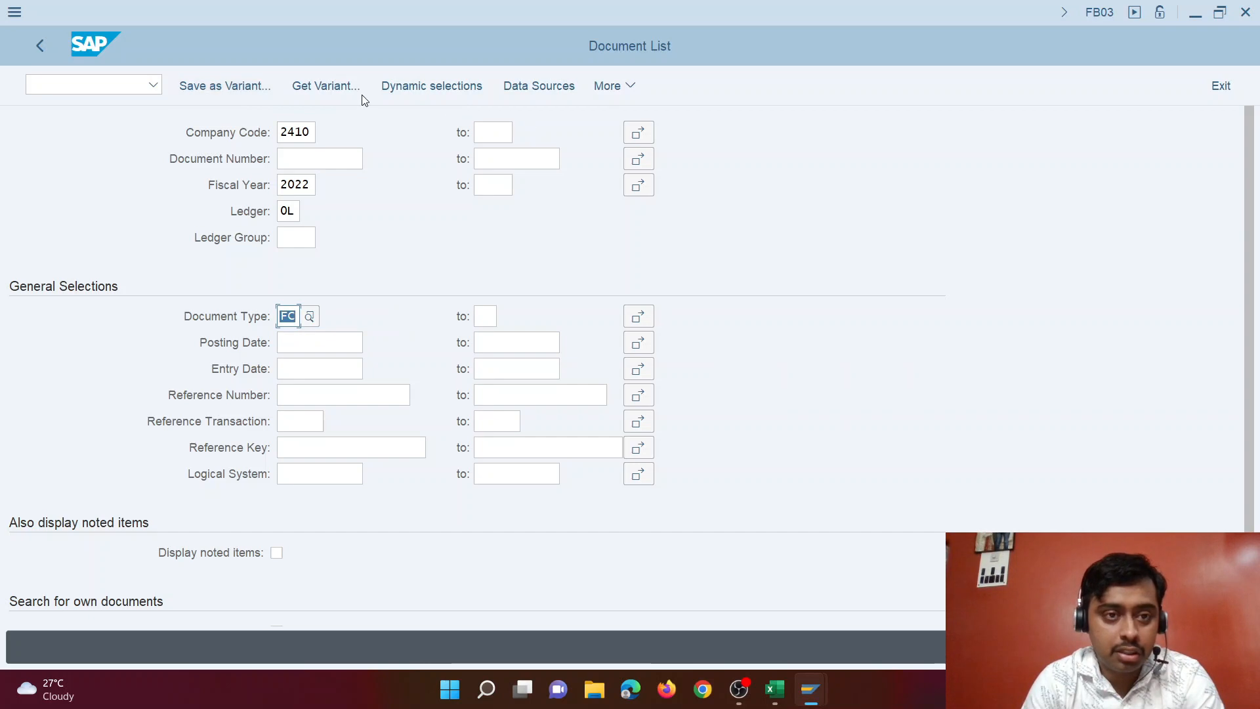
key(F8)
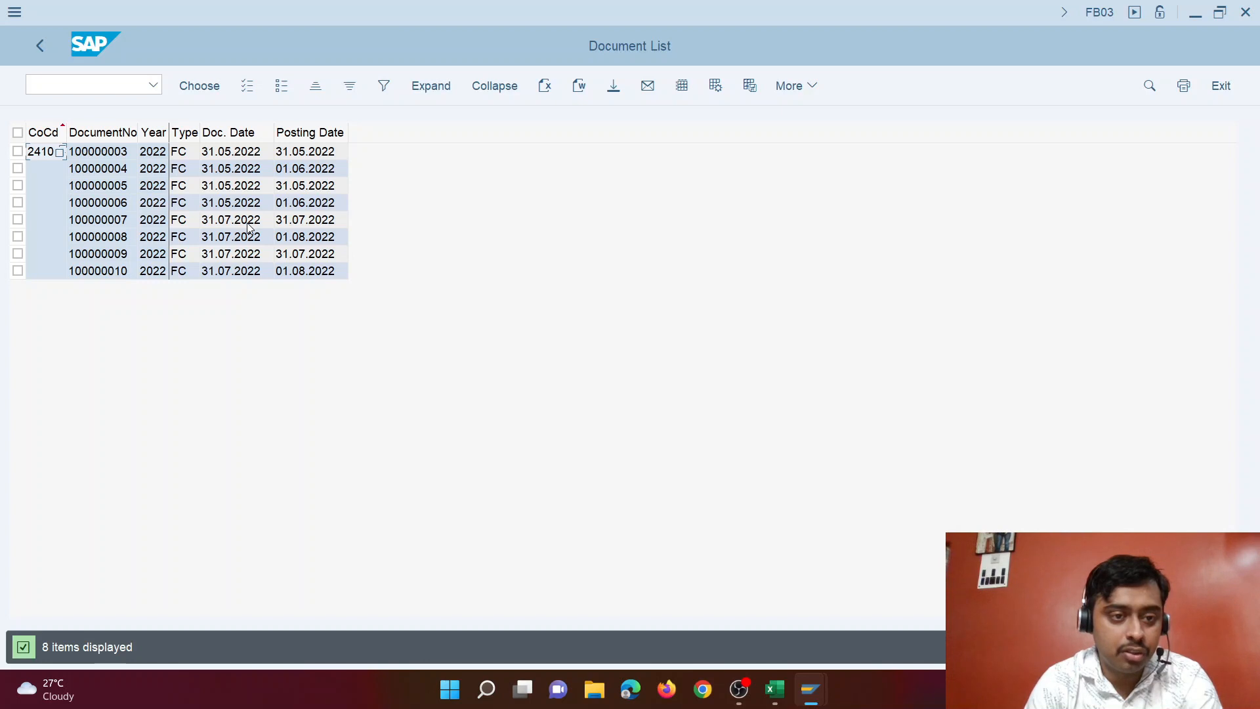
Step: Open the first FC valuation document with both document date and posting date 31.07.2022
click(18, 237)
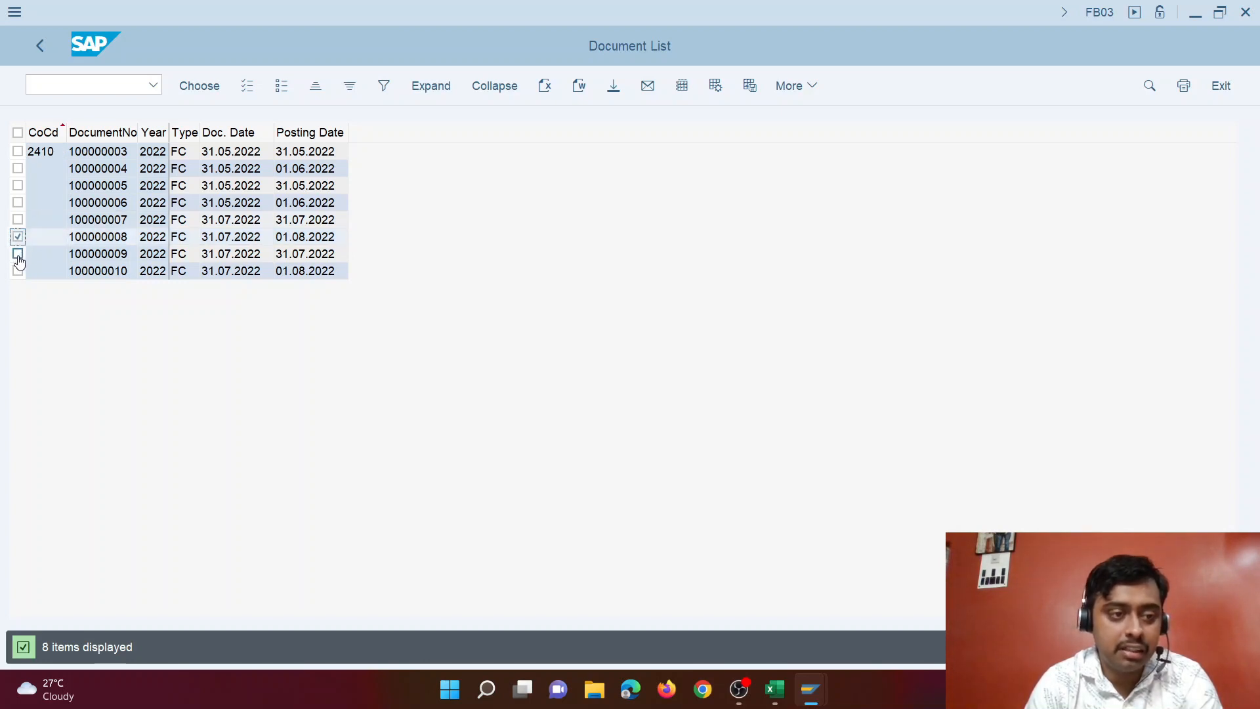
click(18, 255)
click(18, 272)
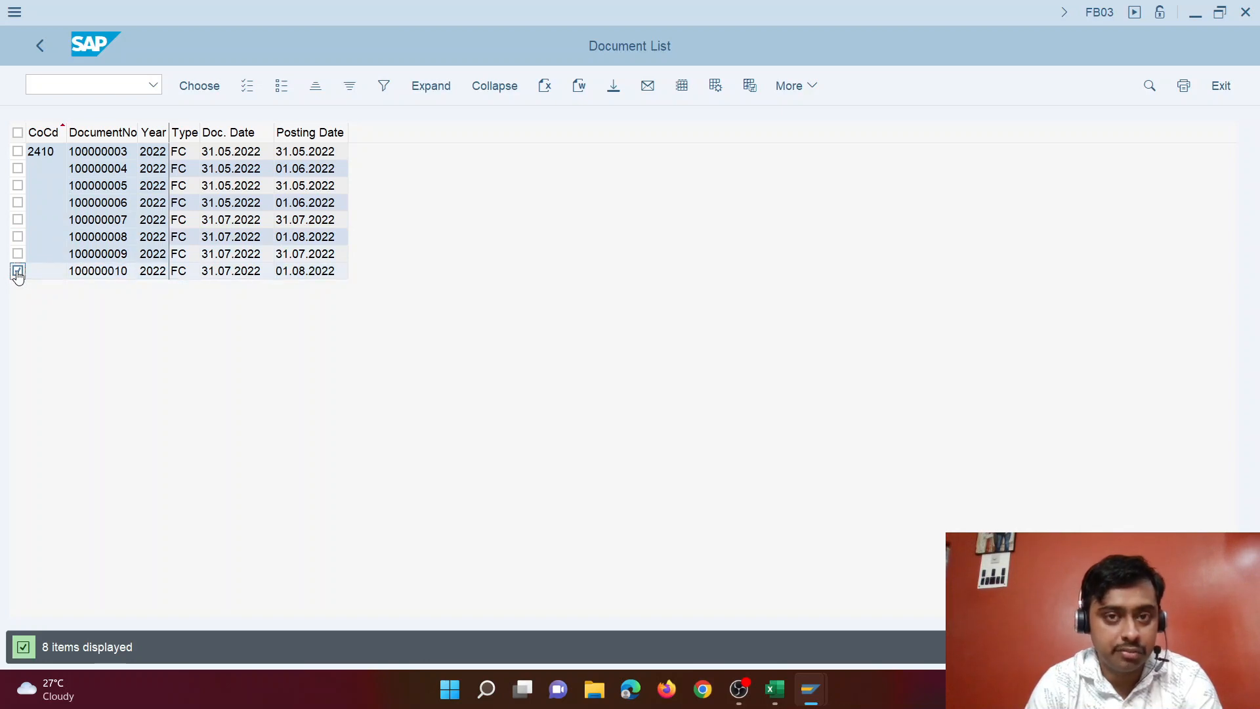
double_click(256, 225)
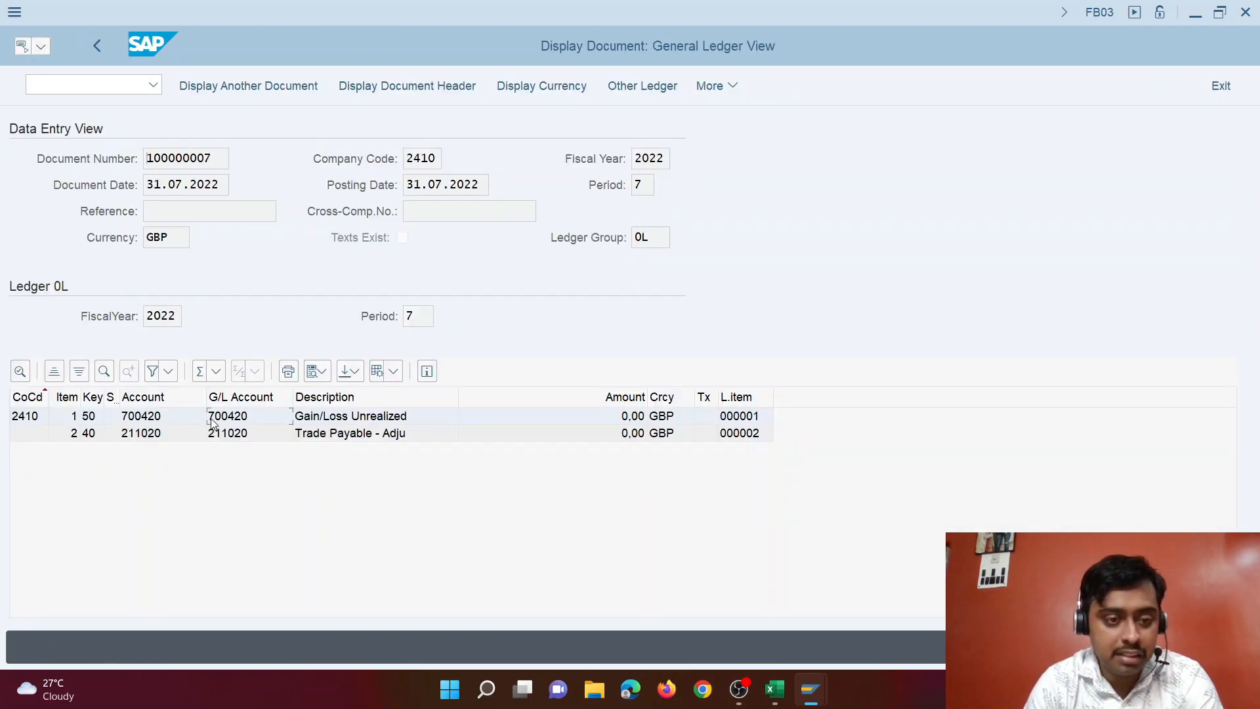
Step: Compare the valuation loss and balance sheet adjustment accounts in the account determination with the line items of the displayed valuation document
mouse_move(821, 700)
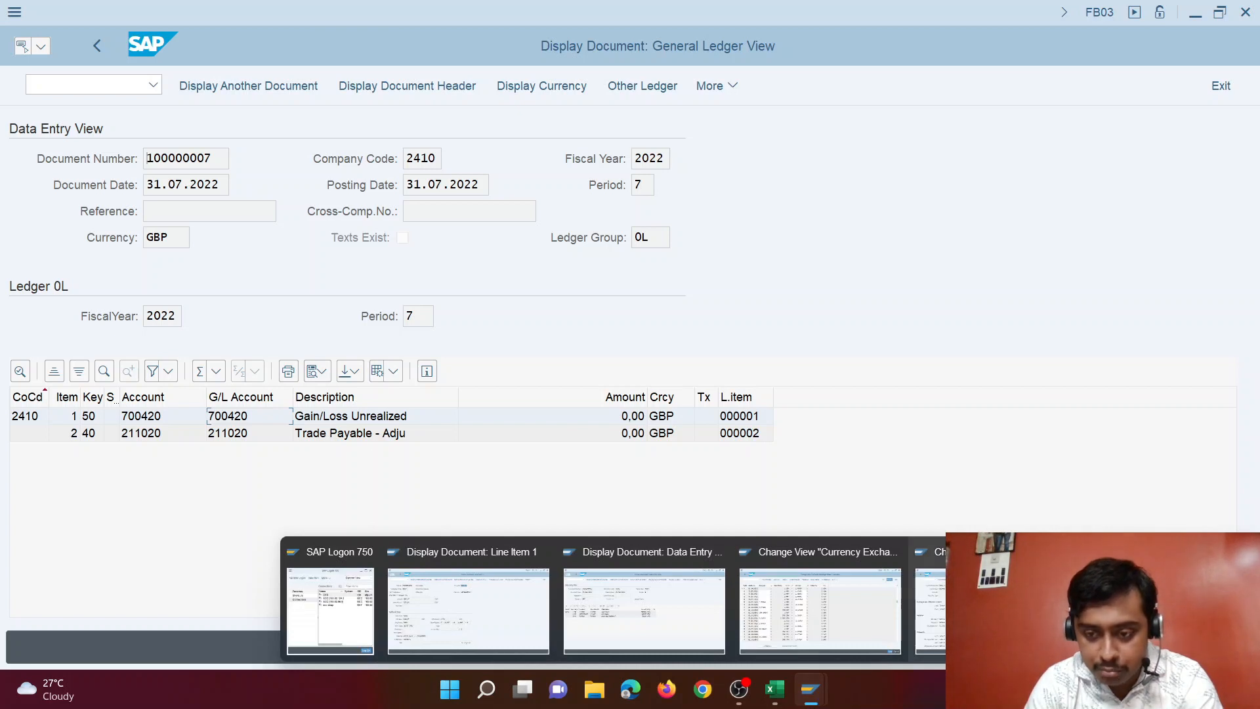
click(932, 610)
click(243, 394)
drag(243, 395, 171, 412)
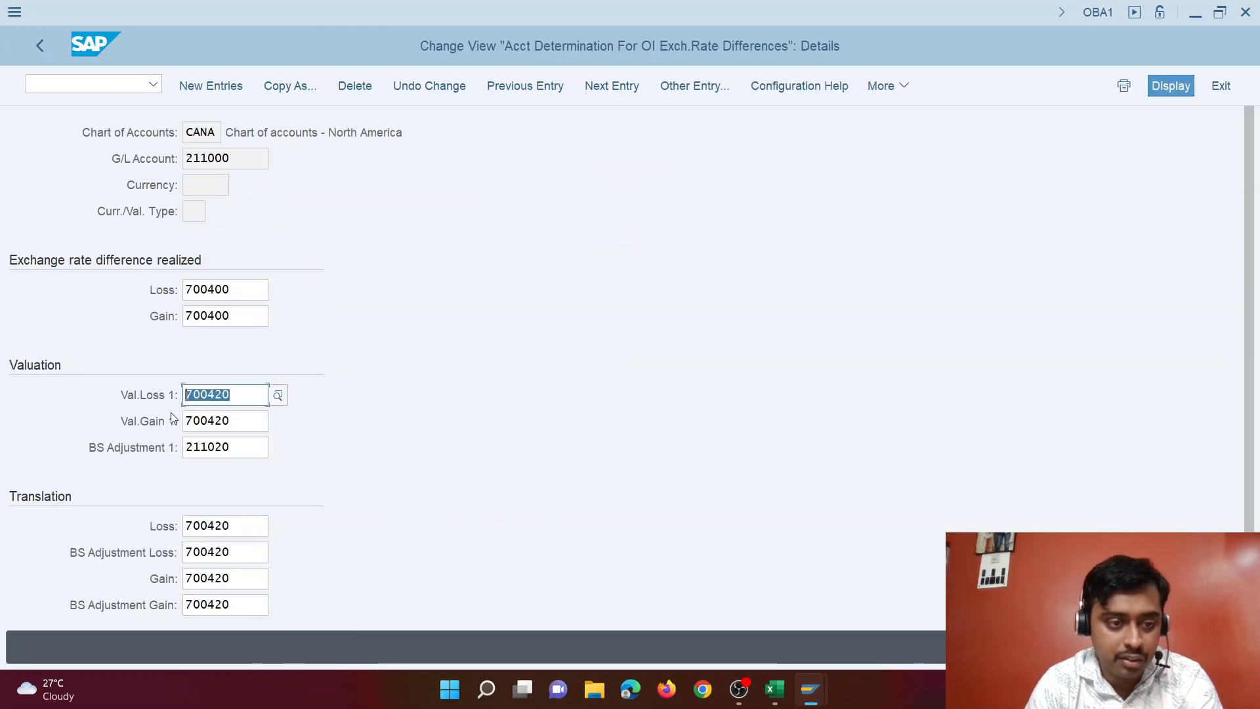
drag(242, 446, 163, 456)
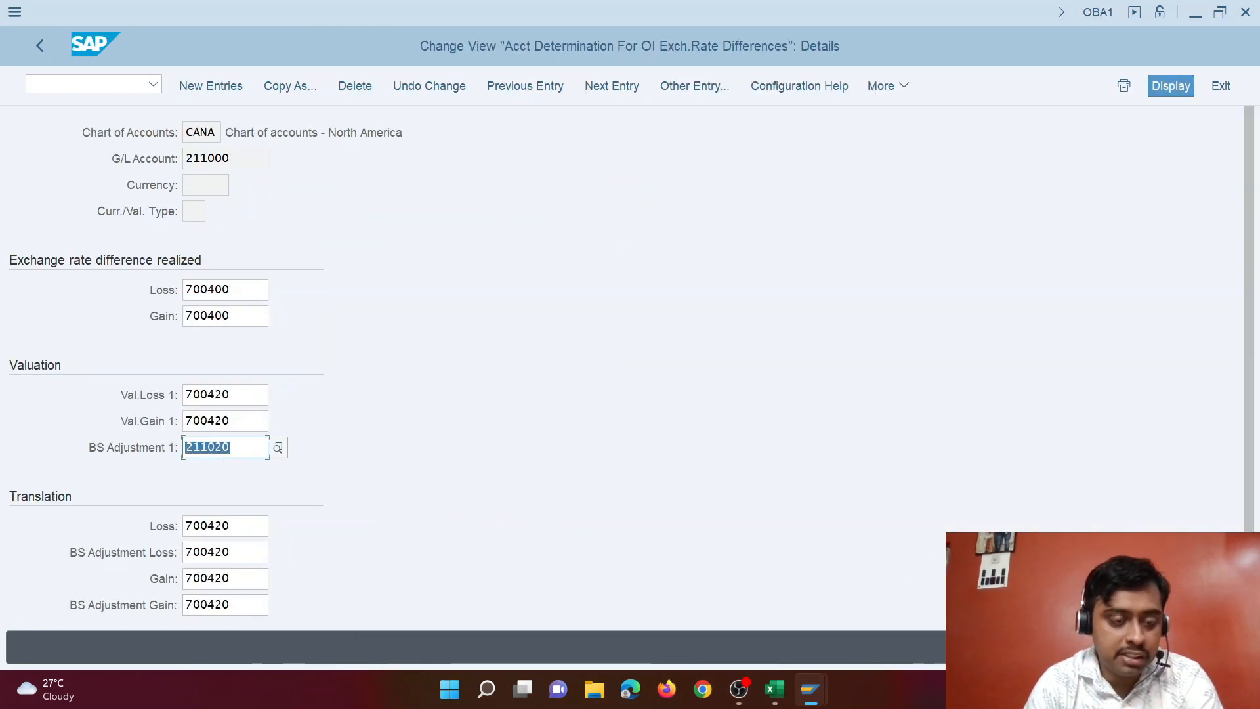
key(alt+Tab)
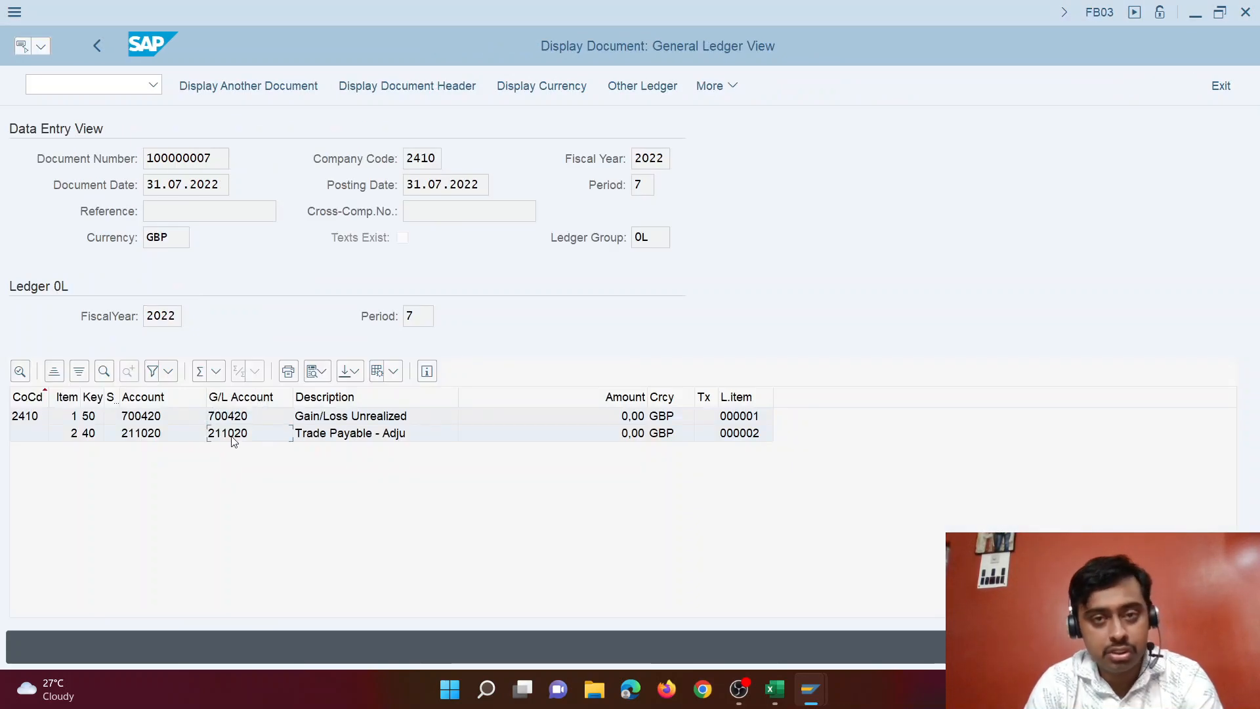